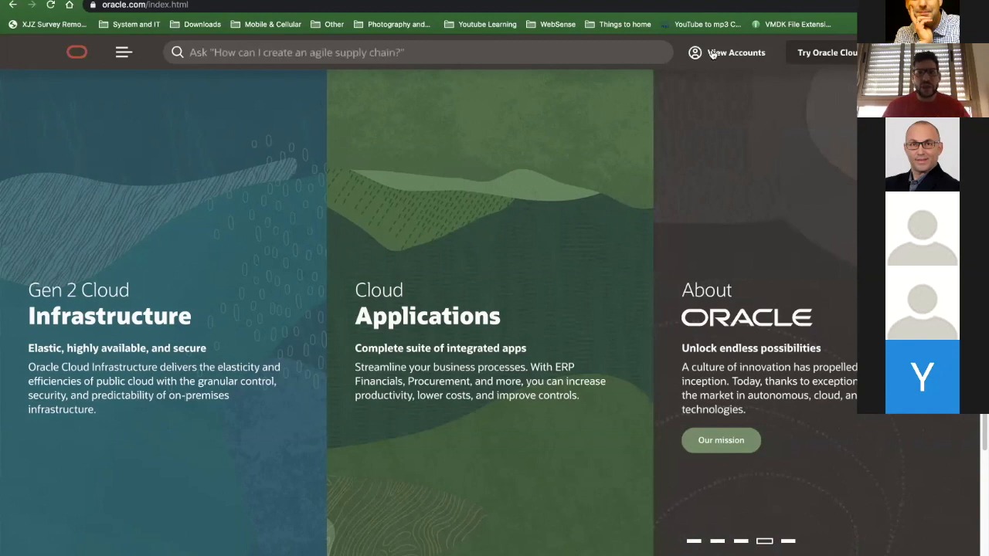
- Start the Oracle Cloud Free Tier sign-up and set the country to Israel
click(841, 56)
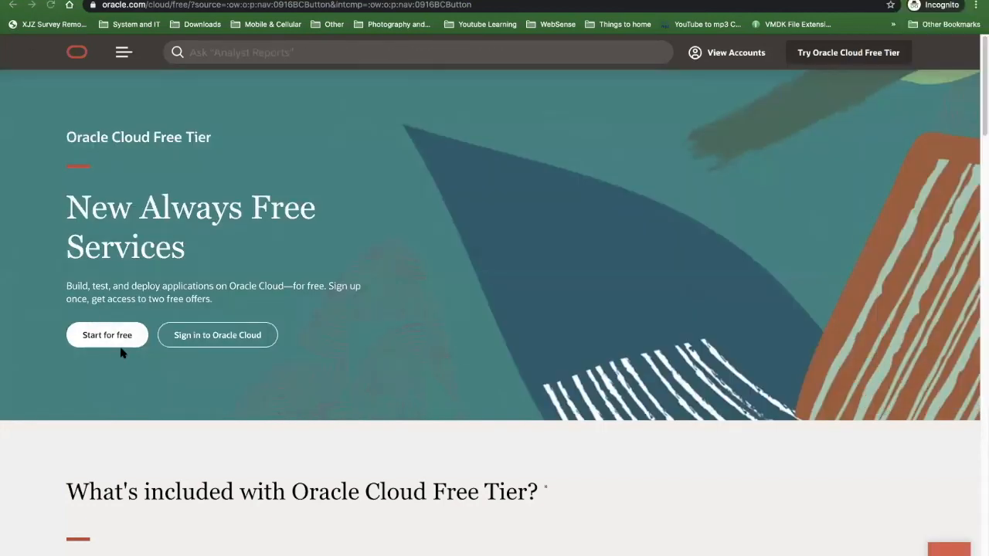
click(101, 336)
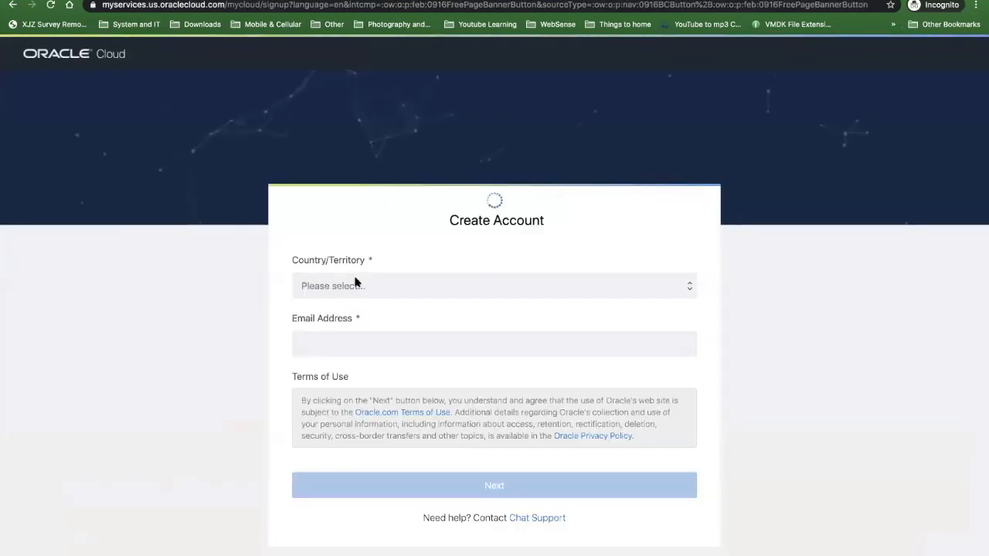
click(395, 282)
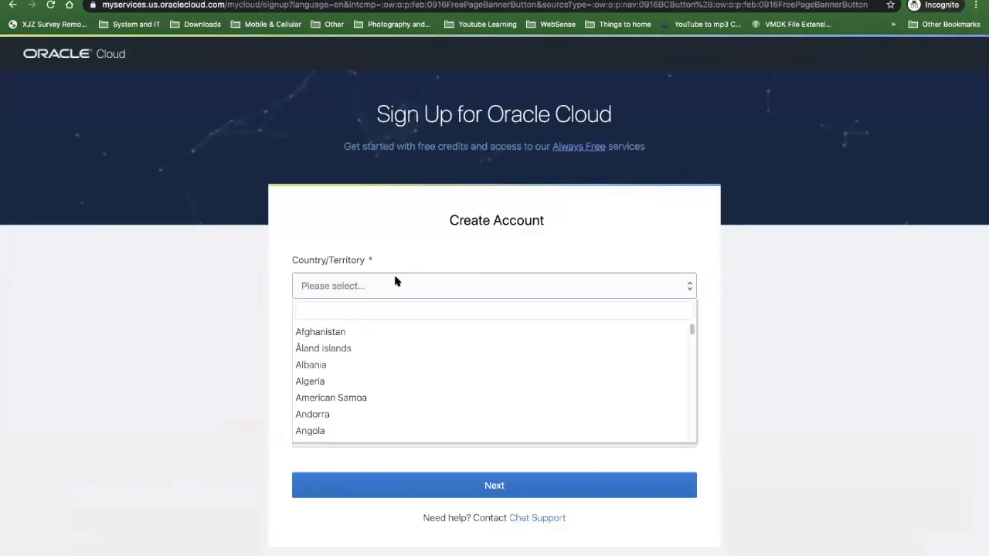
text(isra)
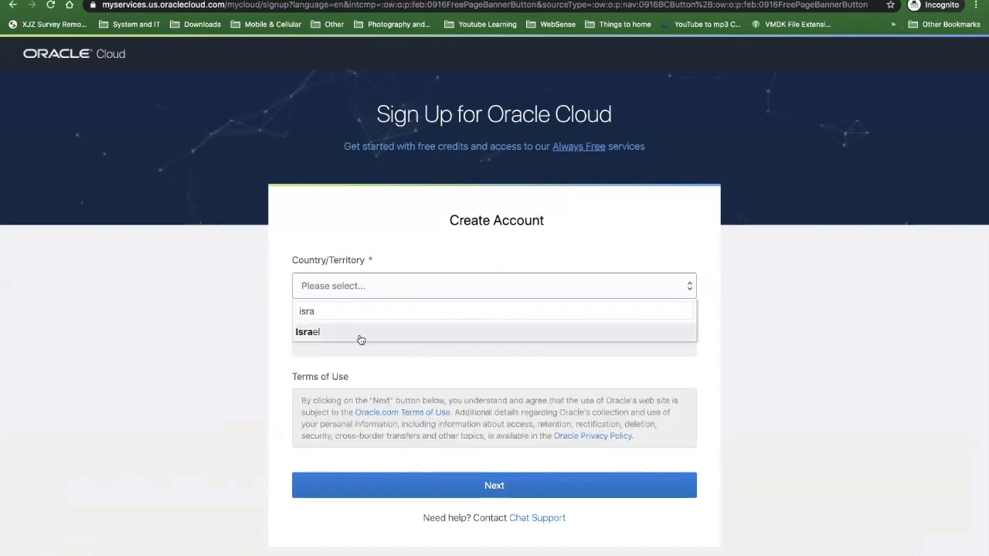
click(361, 334)
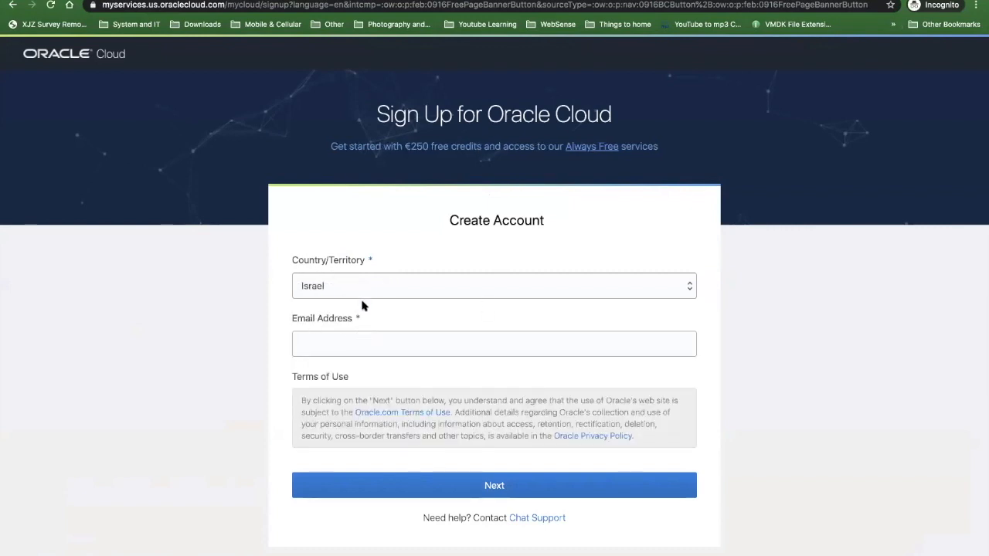
- Try to register with the account holder's work e-mail address in the sign-up form
click(348, 342)
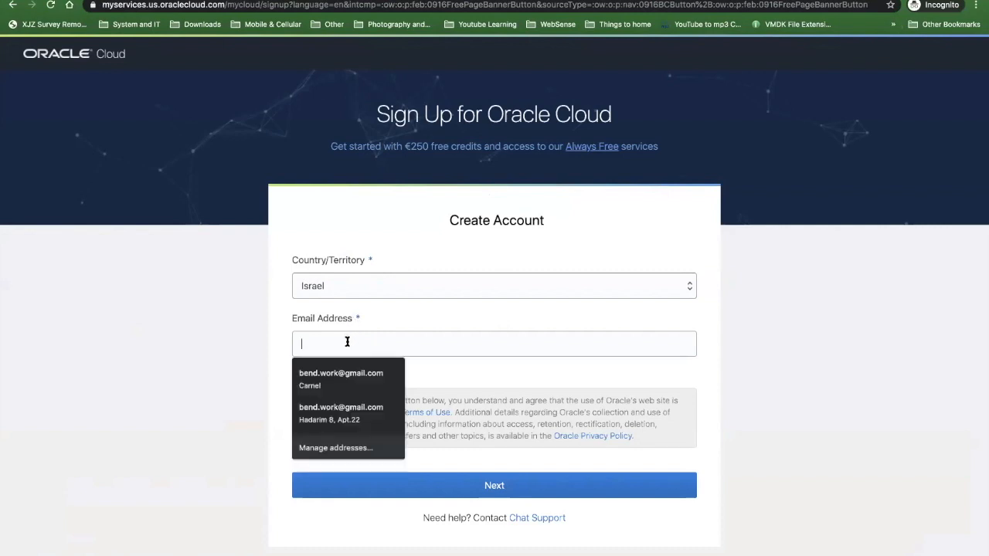
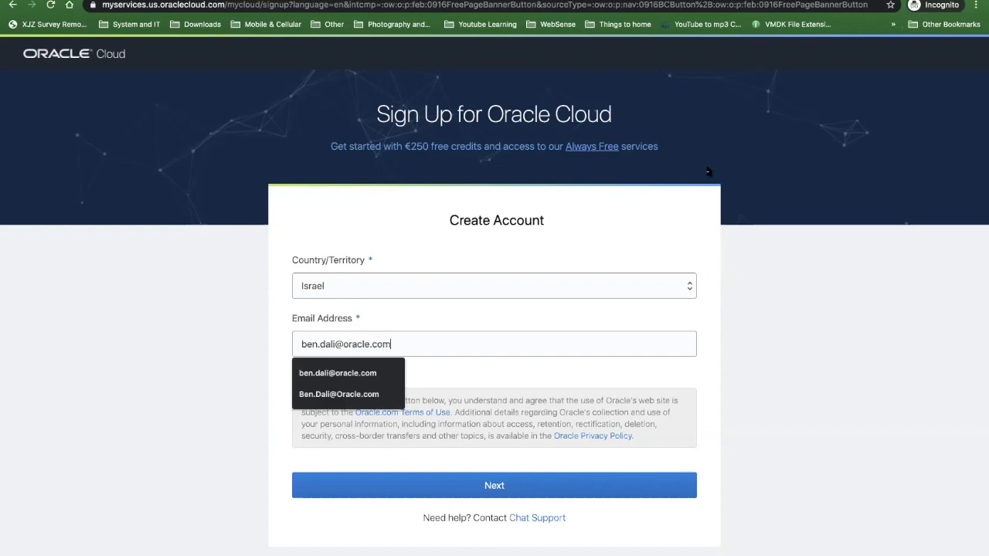
click(741, 210)
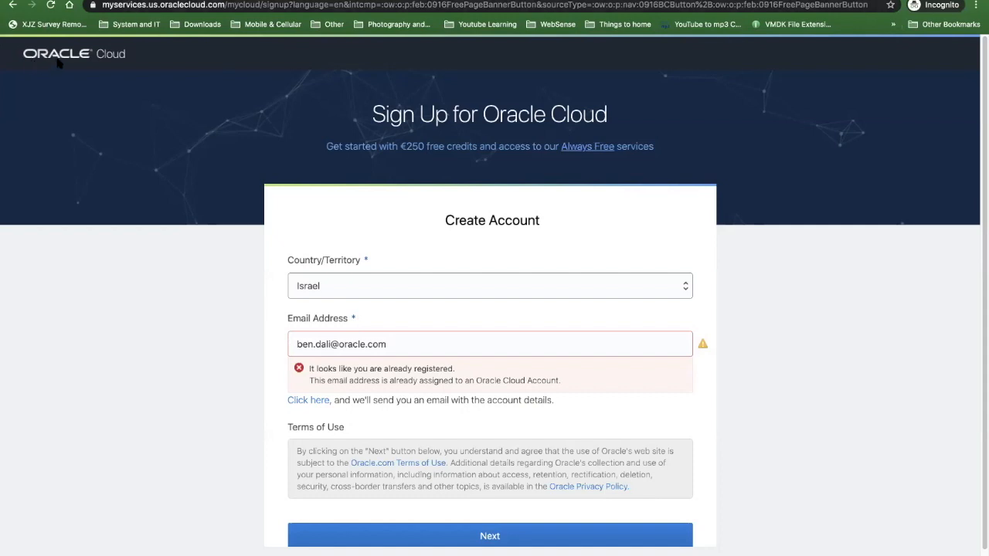
- Leave the sign-up form for cloud.oracle.com and open the cloud account sign-in page
click(161, 5)
text(cloud.oracle.com)
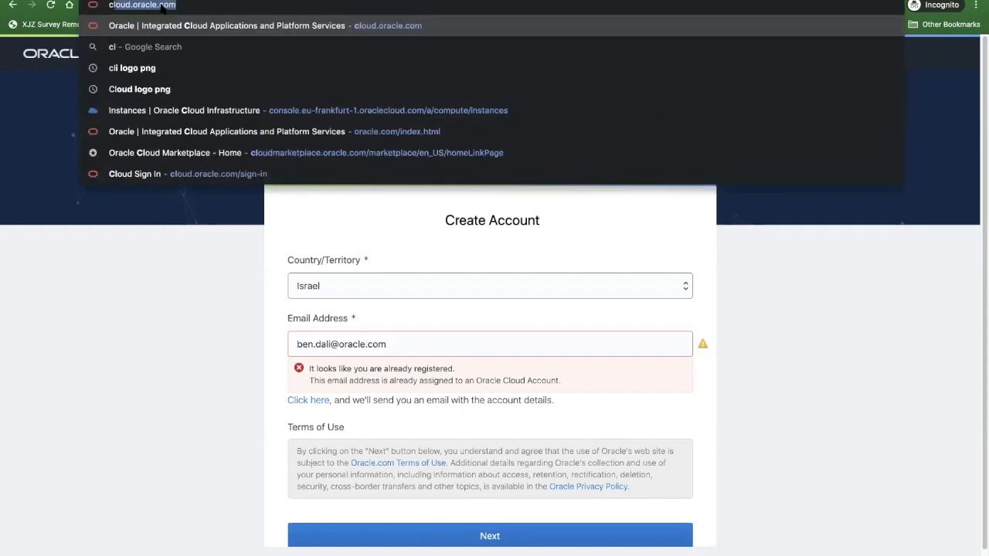
key(Return)
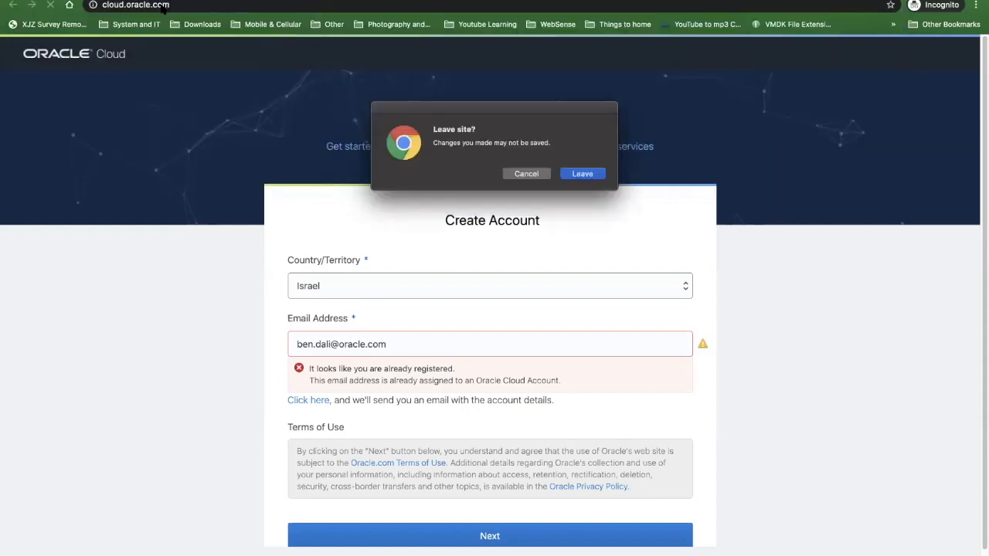
click(596, 175)
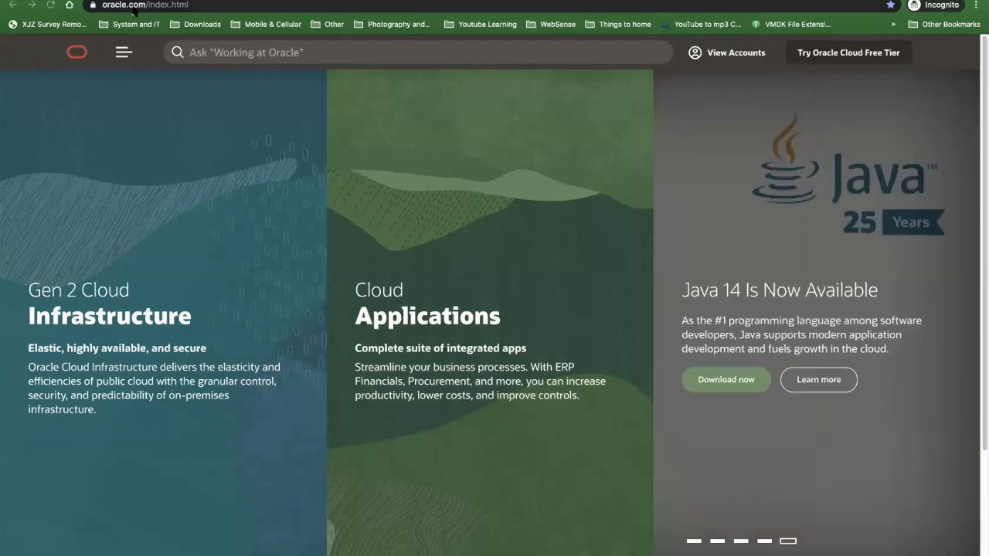
click(136, 6)
text(cloud.oracle.com)
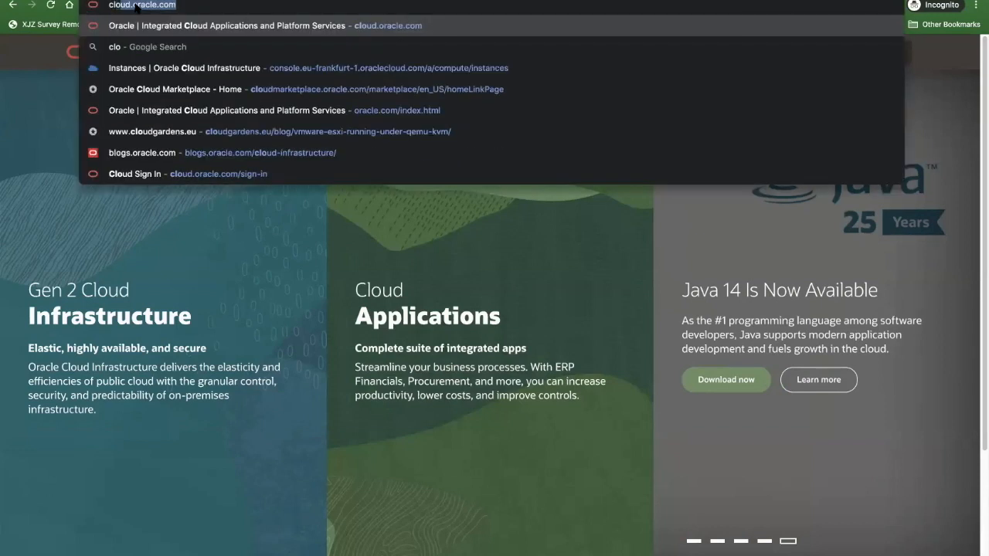
key(Return)
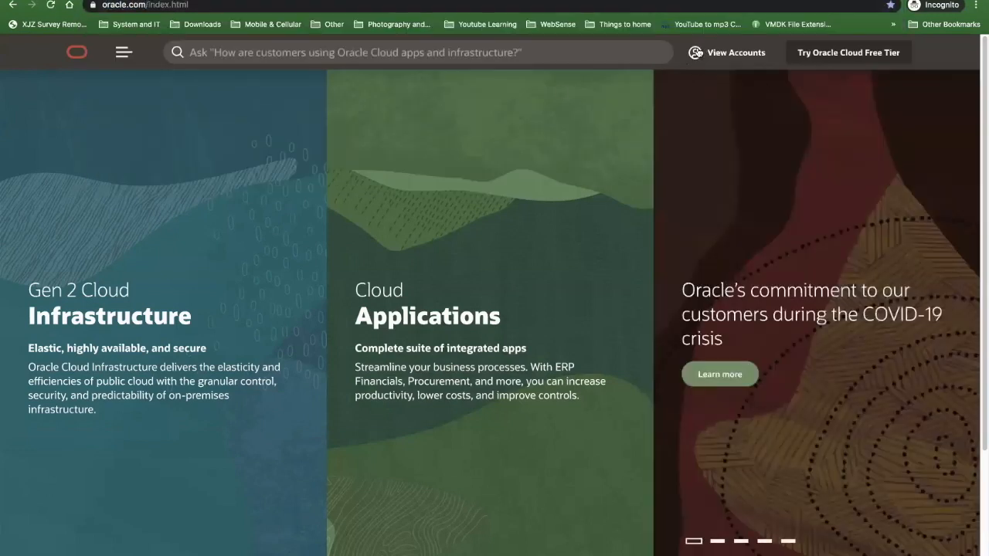
click(695, 52)
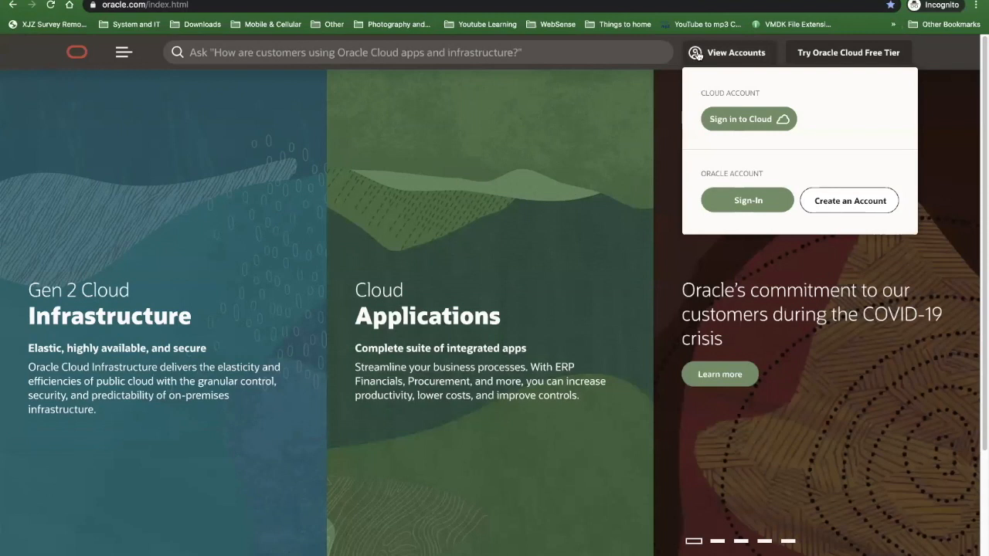
click(734, 122)
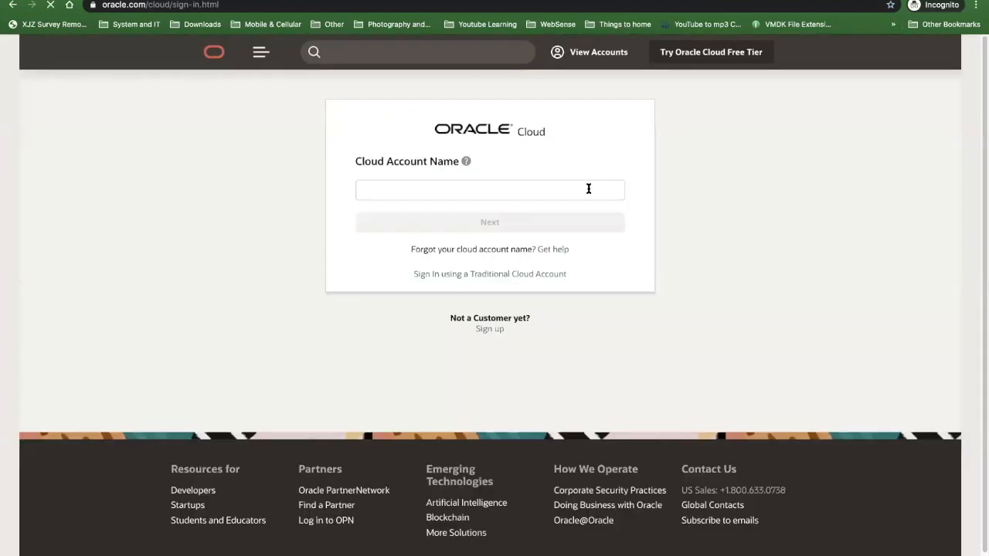
- Try to continue with the work e-mail address as the cloud account name, and return to the account name form
click(477, 191)
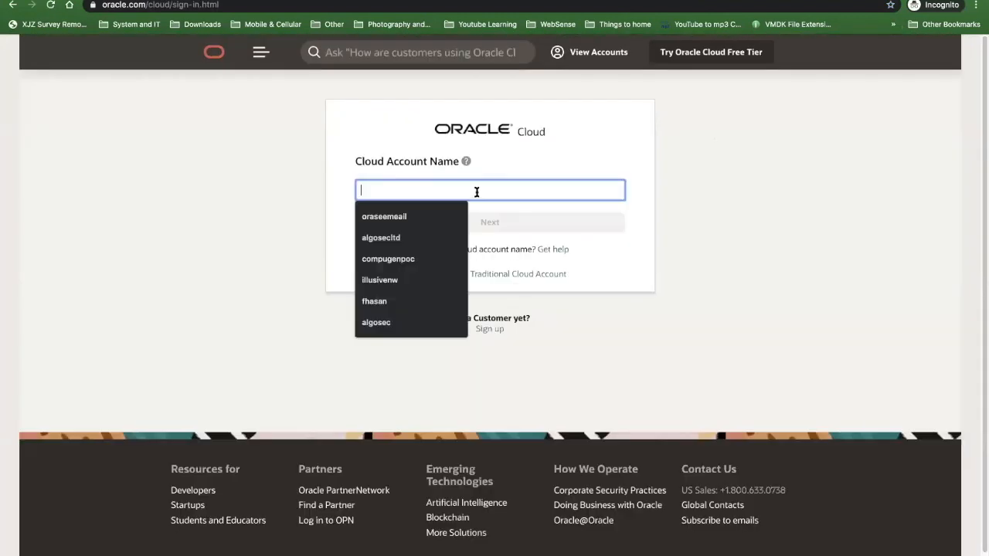
click(588, 165)
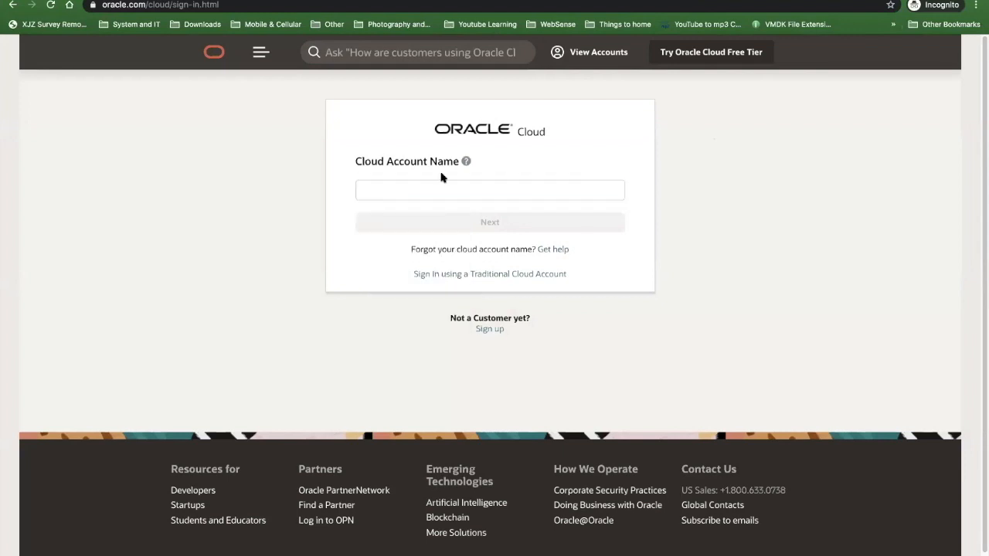
click(385, 182)
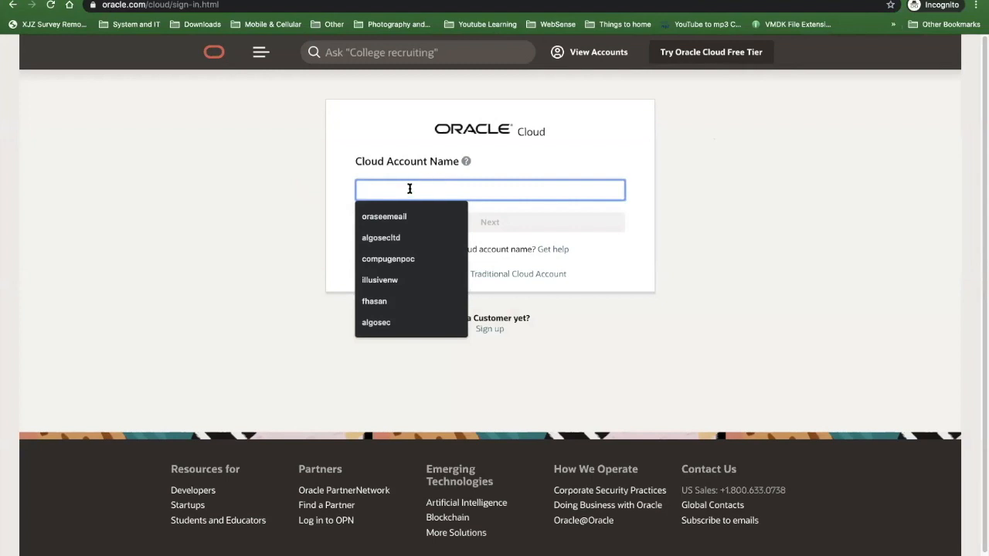
key(Escape)
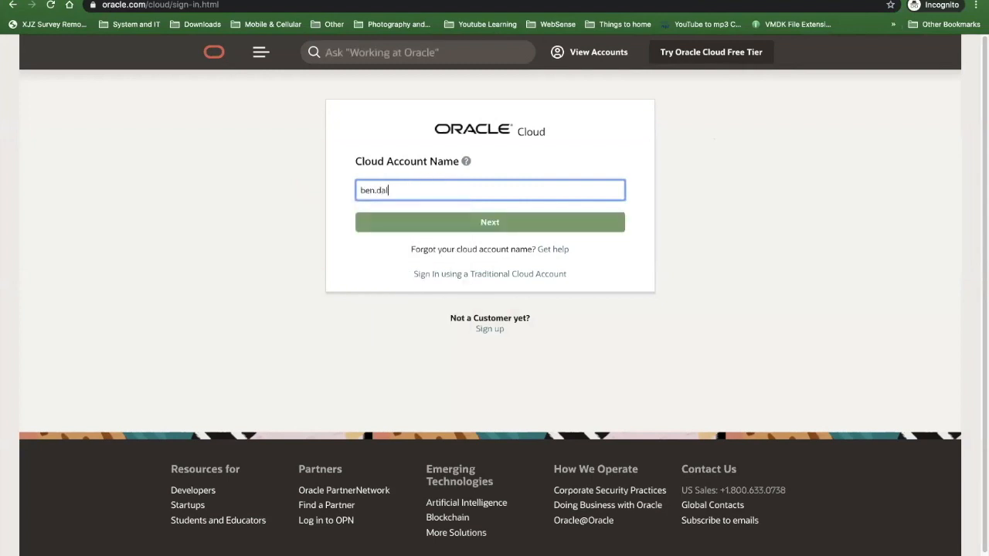
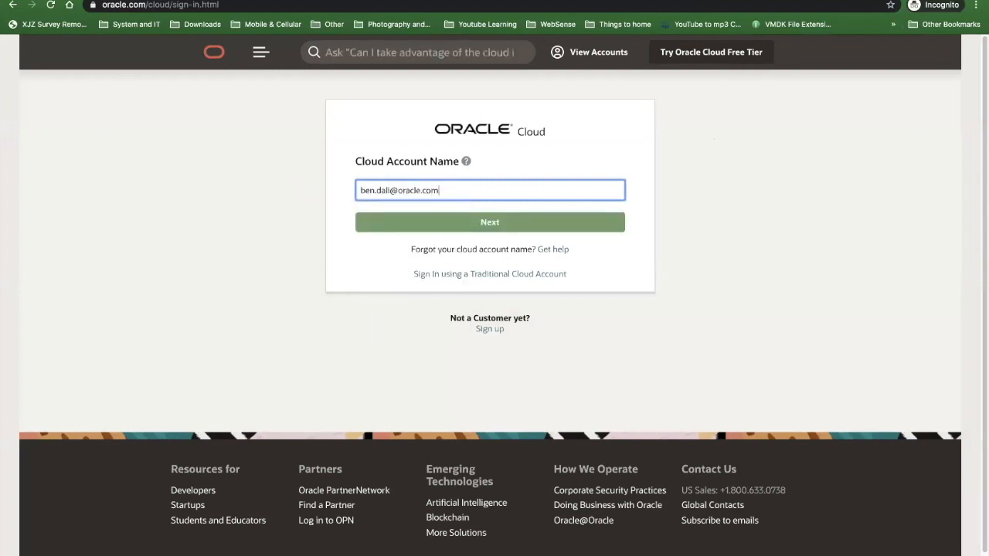
click(404, 227)
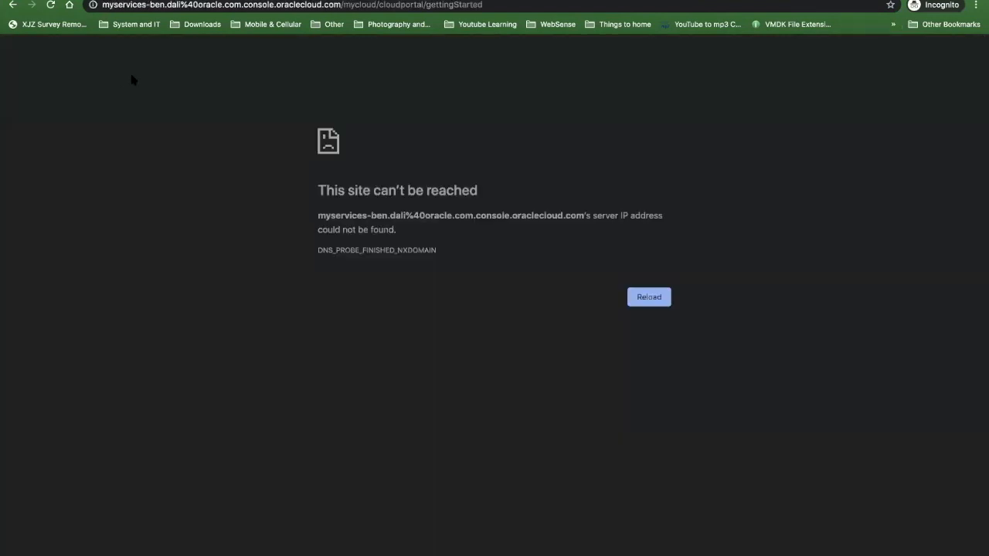
click(12, 5)
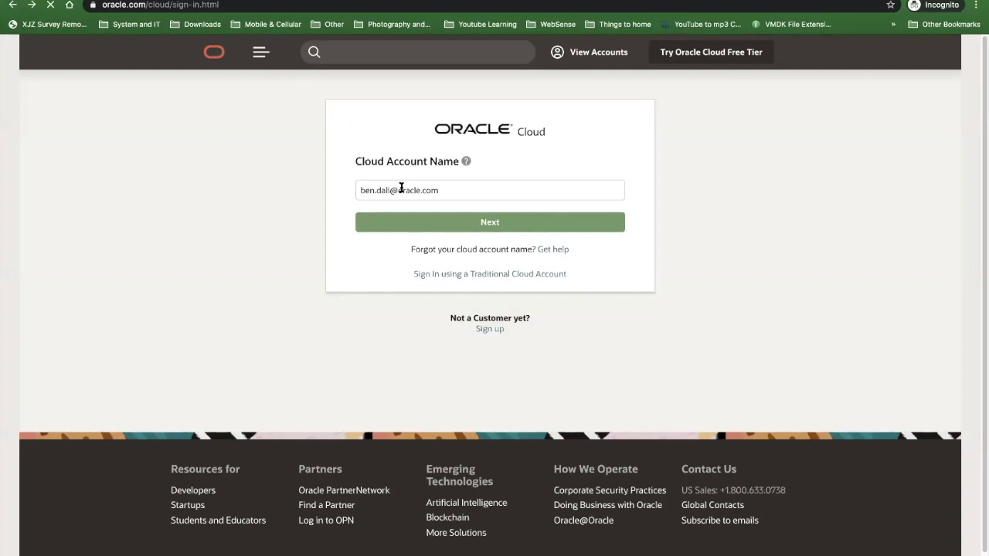
- Replace the cloud account name with oraseemeail and continue to its sign-in form
double_click(401, 190)
triple_click(373, 190)
text(oraseemeail)
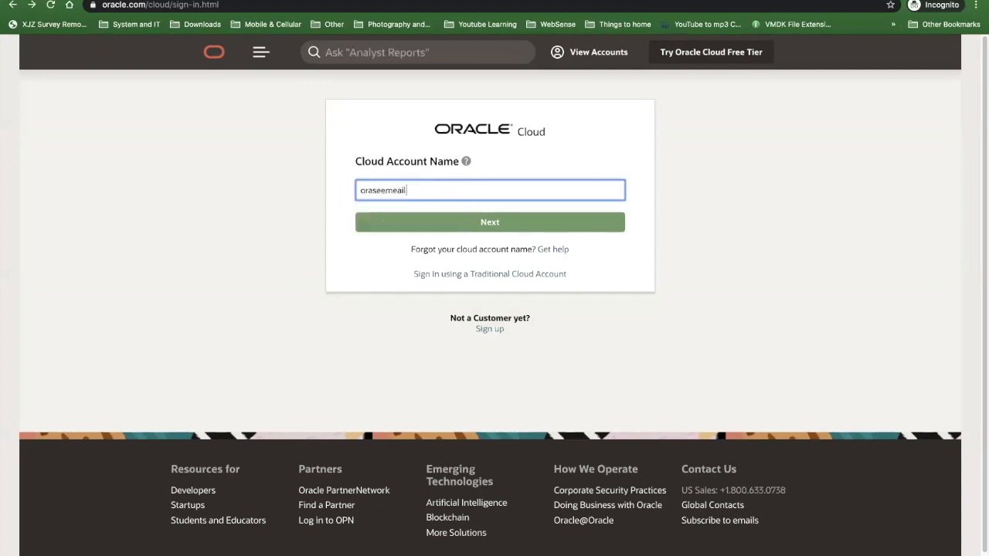
click(405, 225)
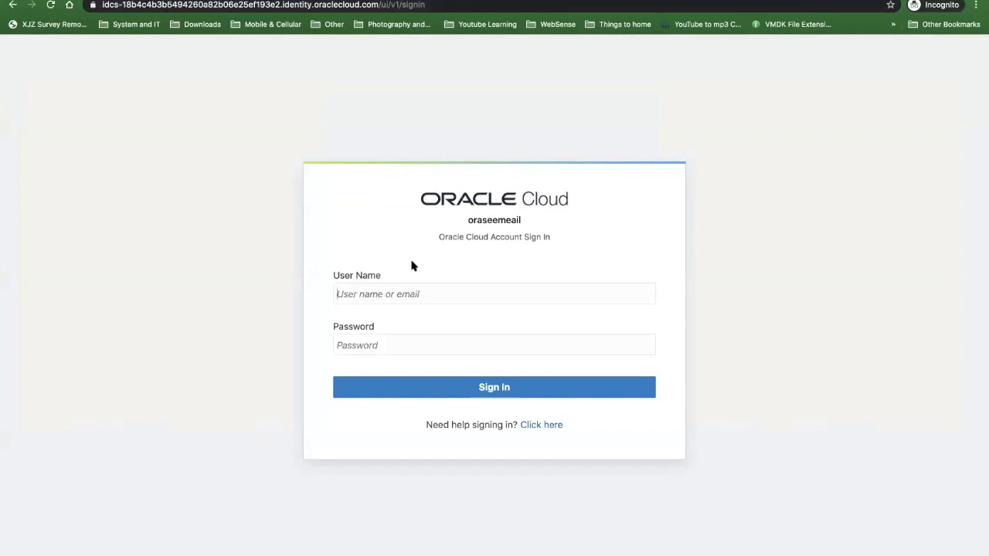
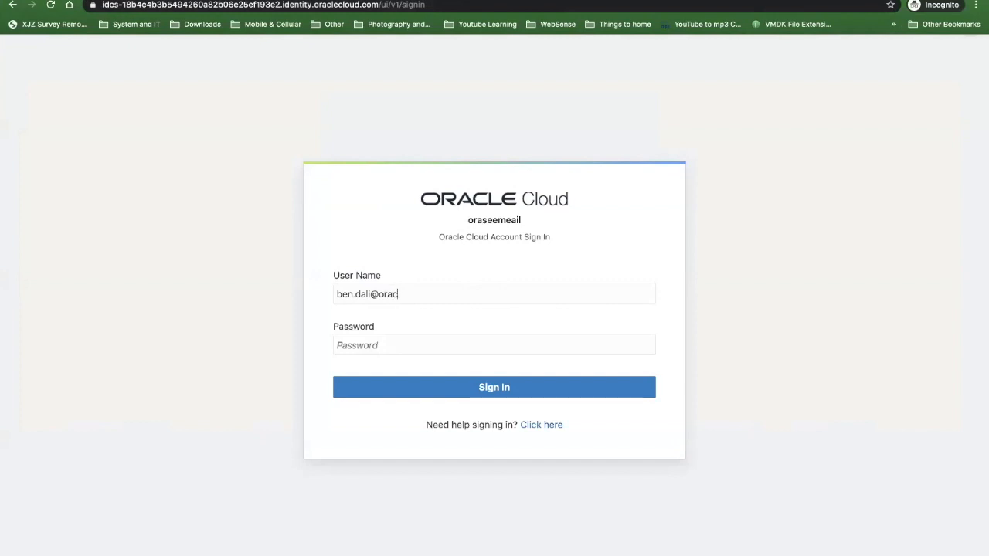
- Sign in to the cloud account with the user's e-mail address and the account password
key(Tab)
text(•••••••••••)
key(Return)
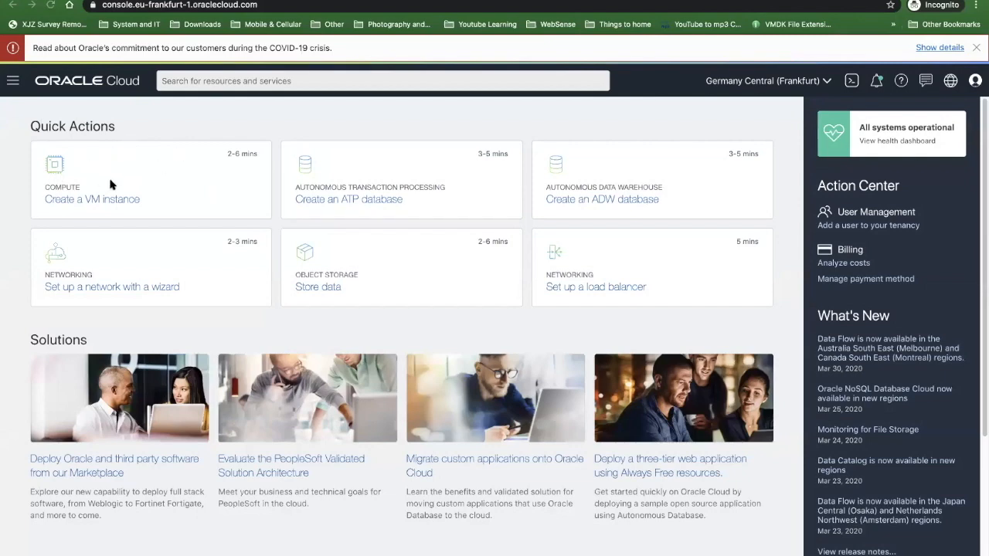
- Look over the console home page, then examine the announcements list and its type filter options before returning to the home page
scroll(55, 391, down, 3)
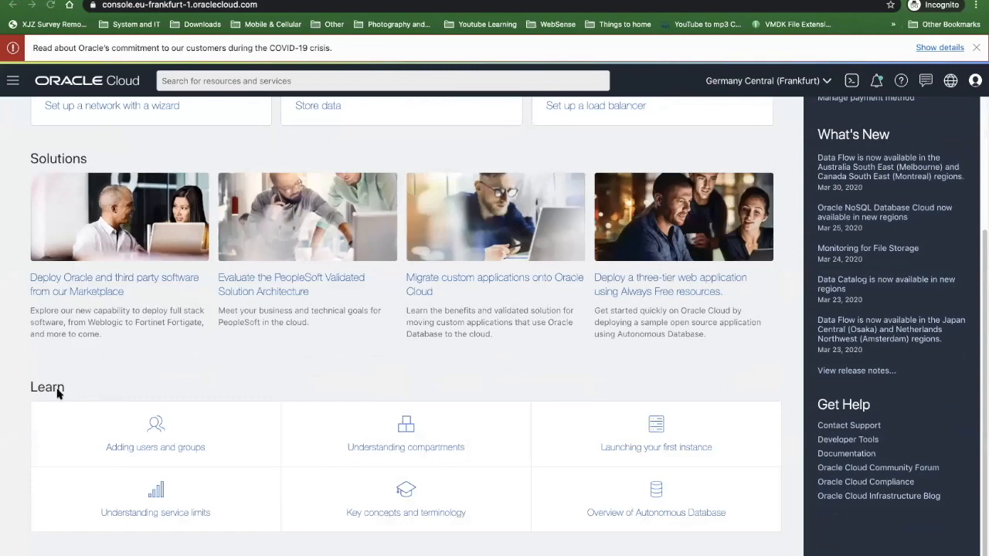
scroll(106, 376, up, 3)
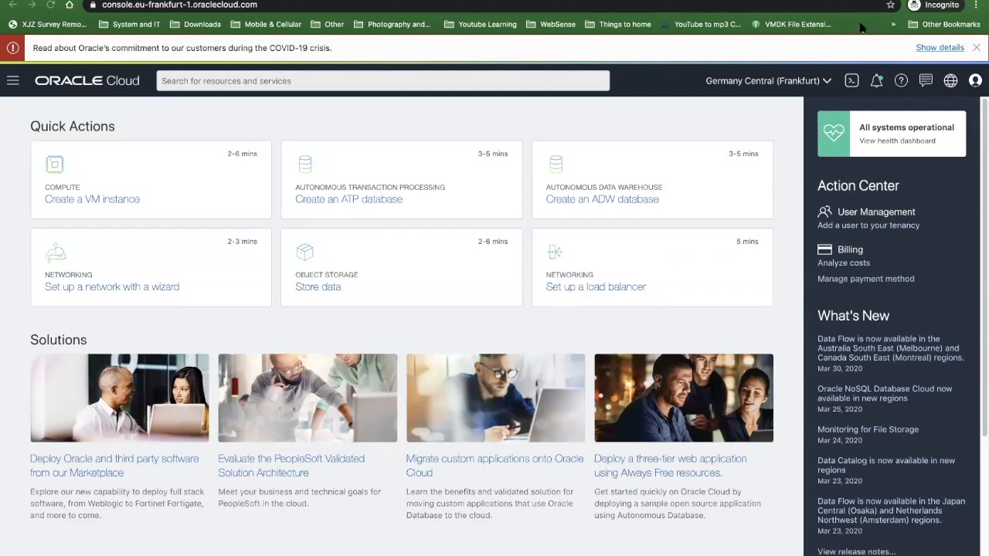
click(876, 80)
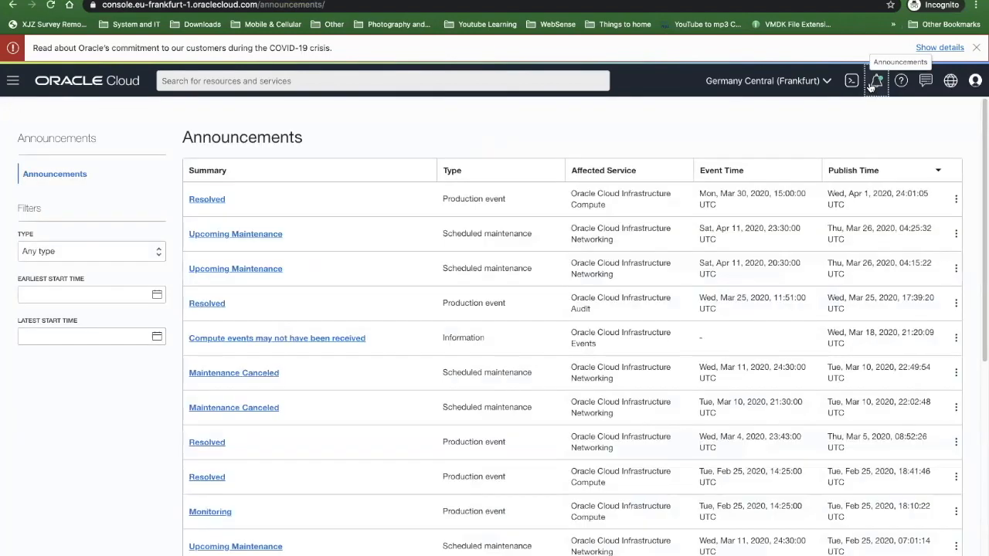
click(31, 250)
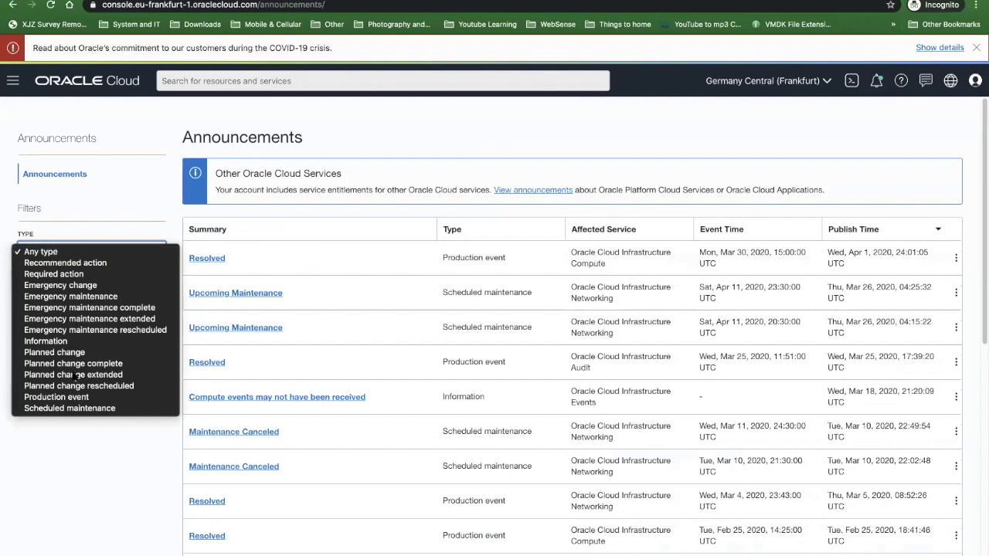
click(157, 194)
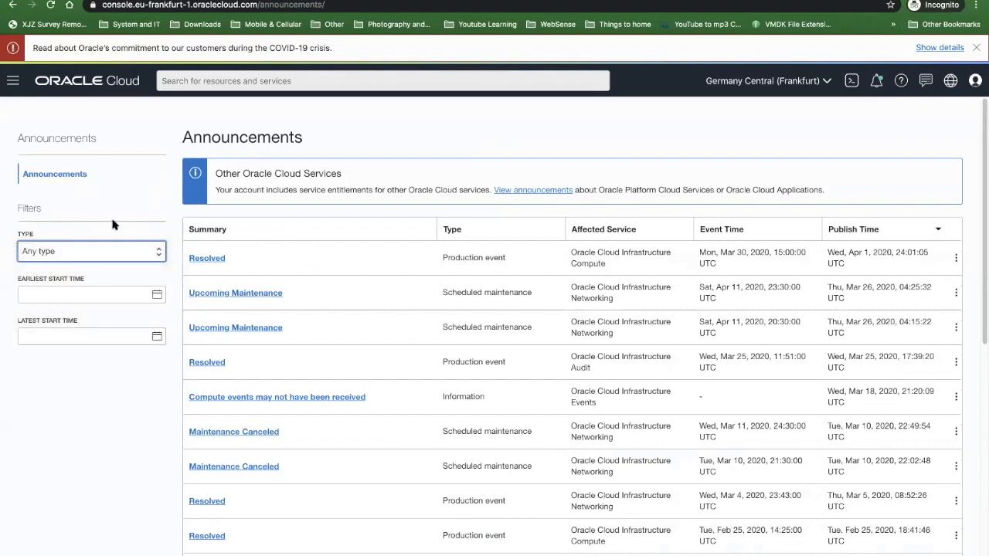
scroll(237, 283, down, 5)
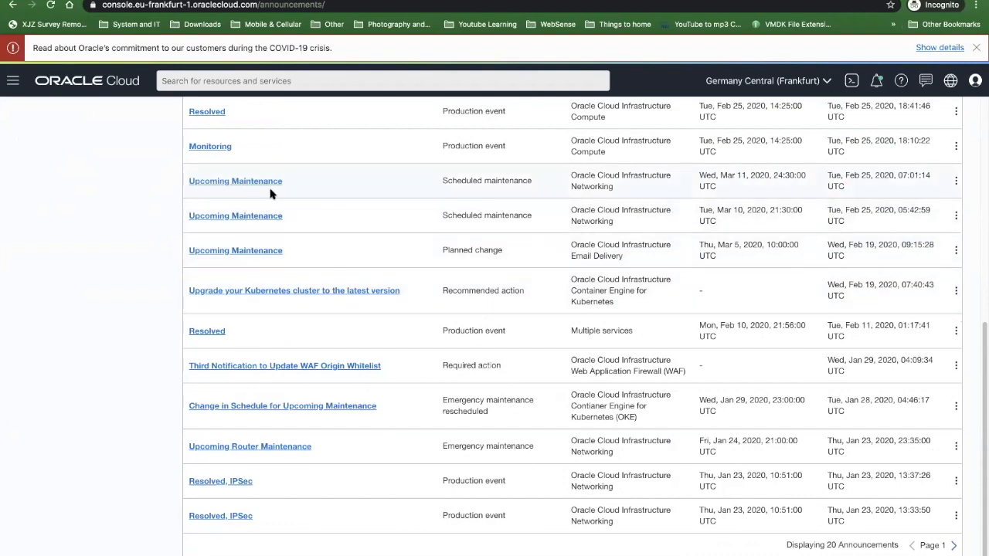
scroll(229, 204, up, 5)
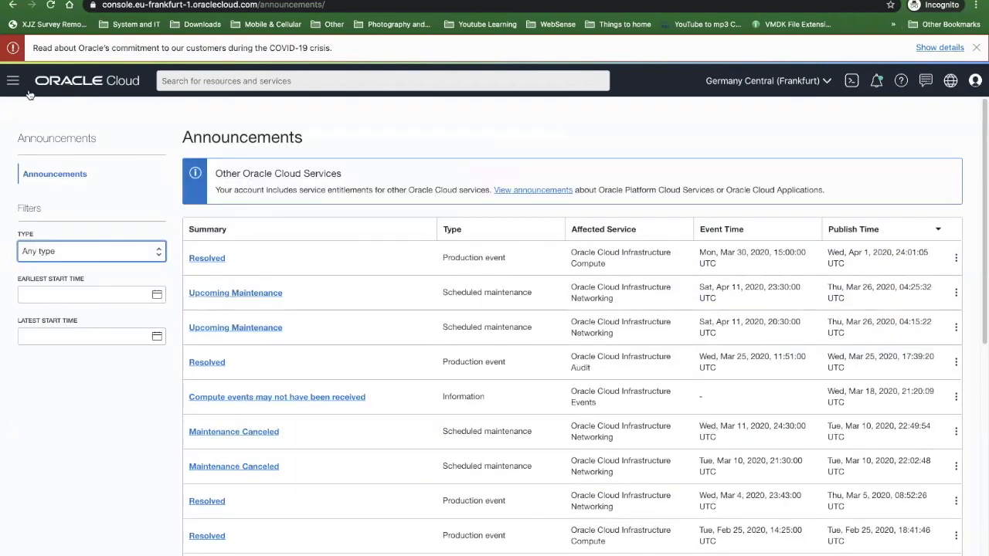
click(11, 6)
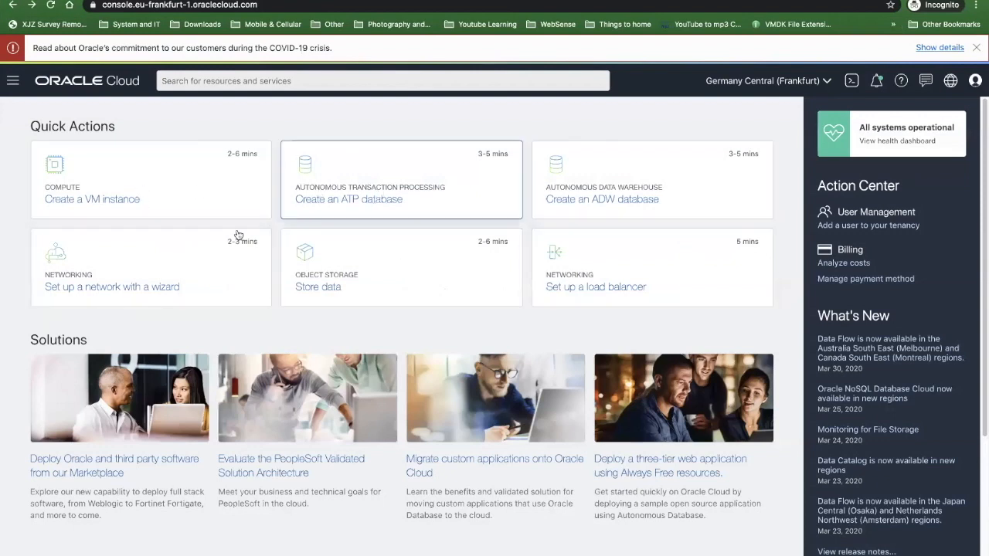
- Start the network setup wizard with the VCN with Internet Connectivity and Site-to-Site VPN Connect option
click(190, 260)
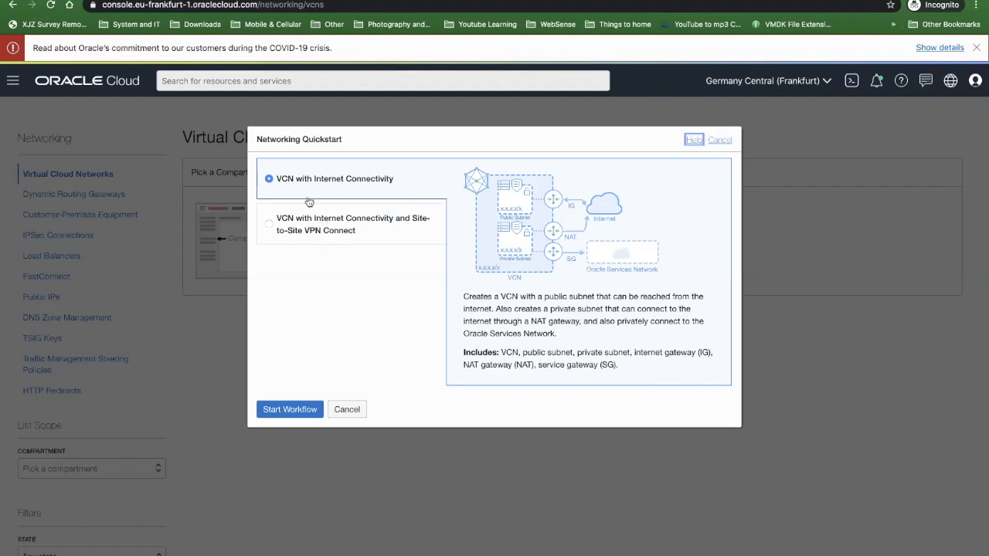
click(327, 226)
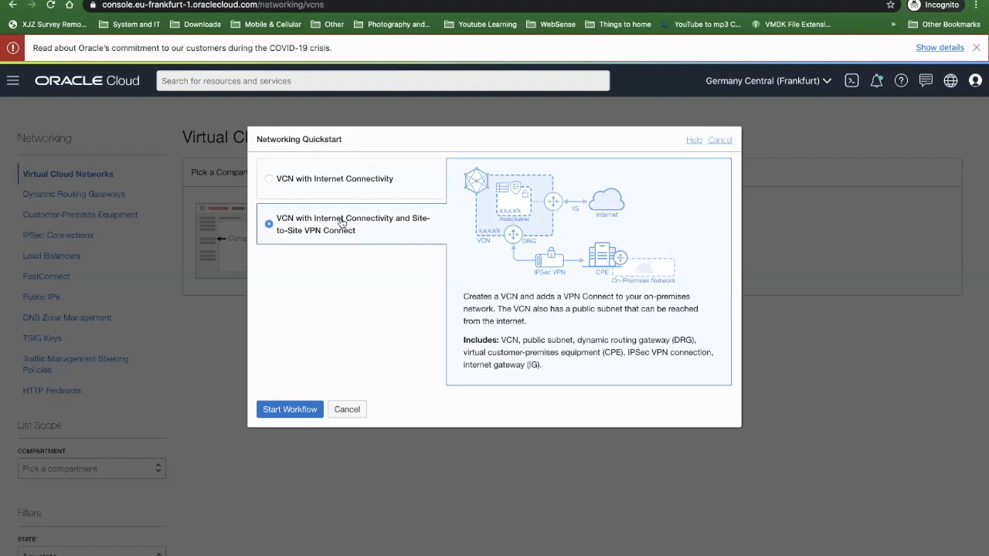
click(281, 409)
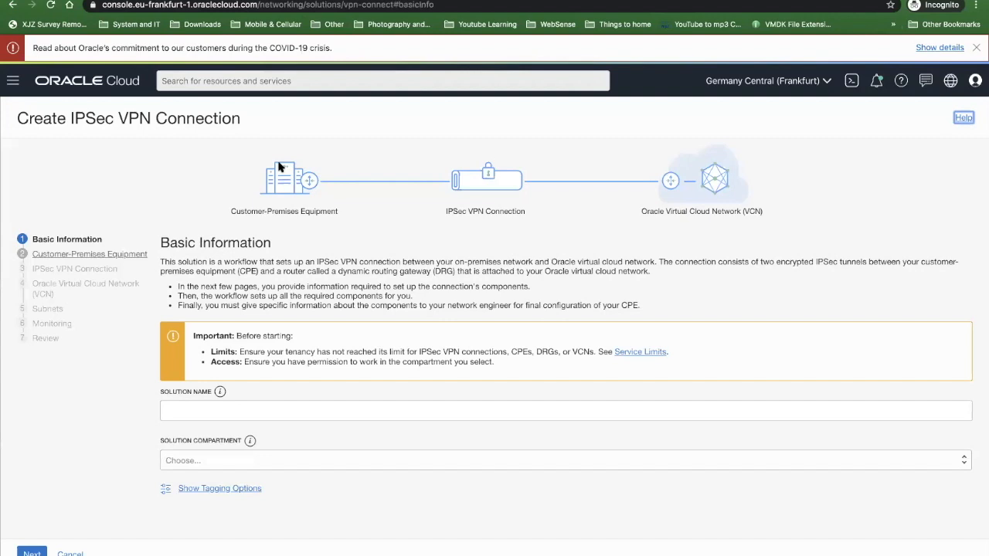
- Name the VPN solution zoom-vcn01, choose the bdali compartment, and continue to the customer-premises equipment settings
click(207, 416)
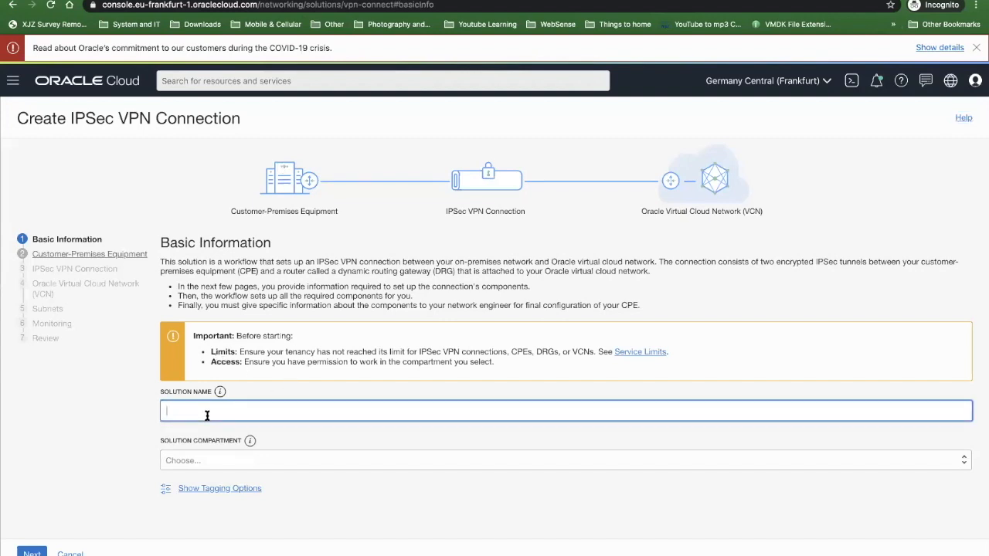
text(zoom)
click(210, 459)
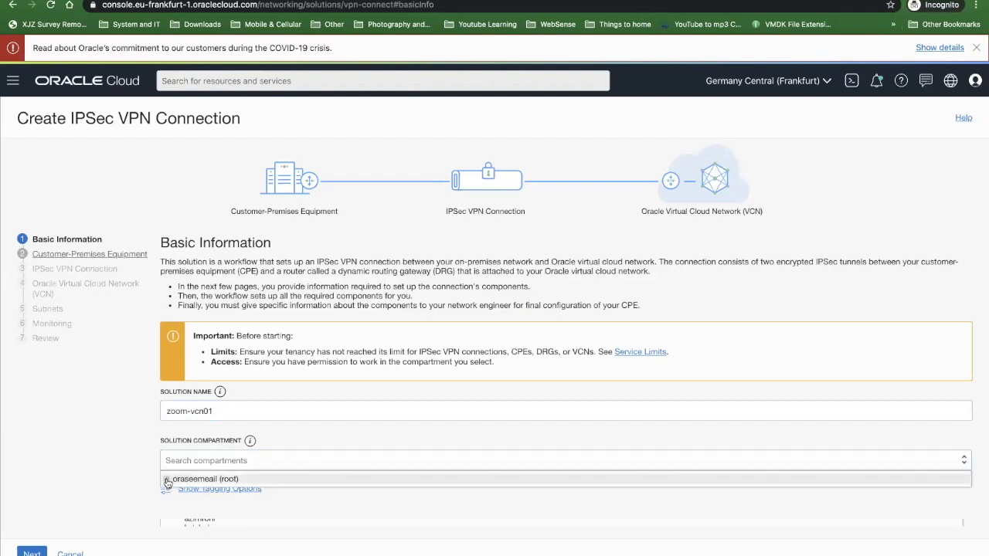
click(167, 480)
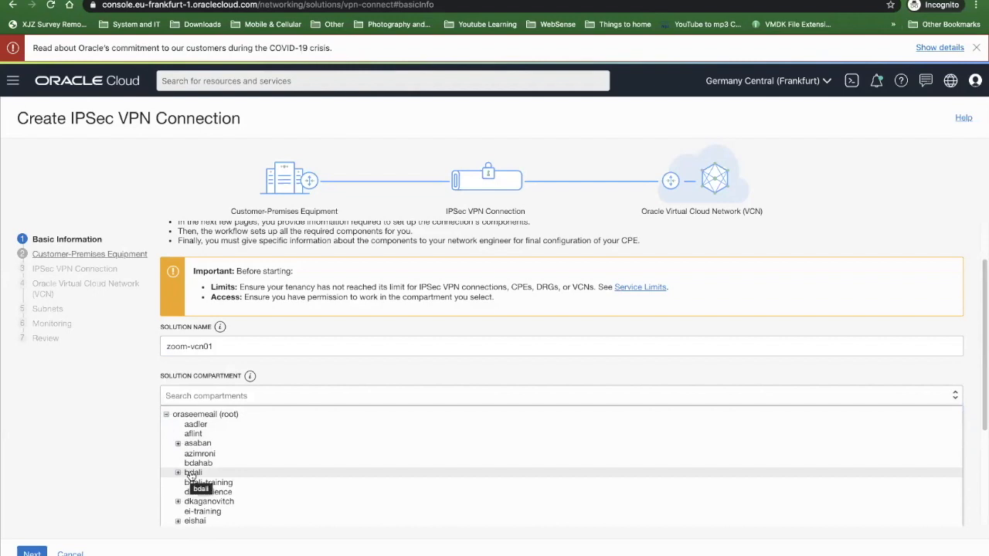
click(192, 472)
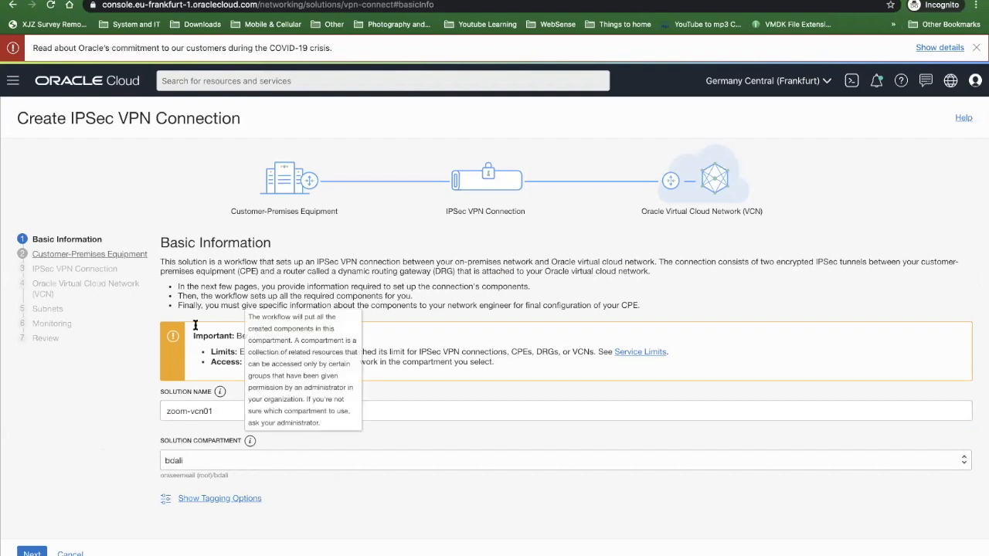
click(32, 553)
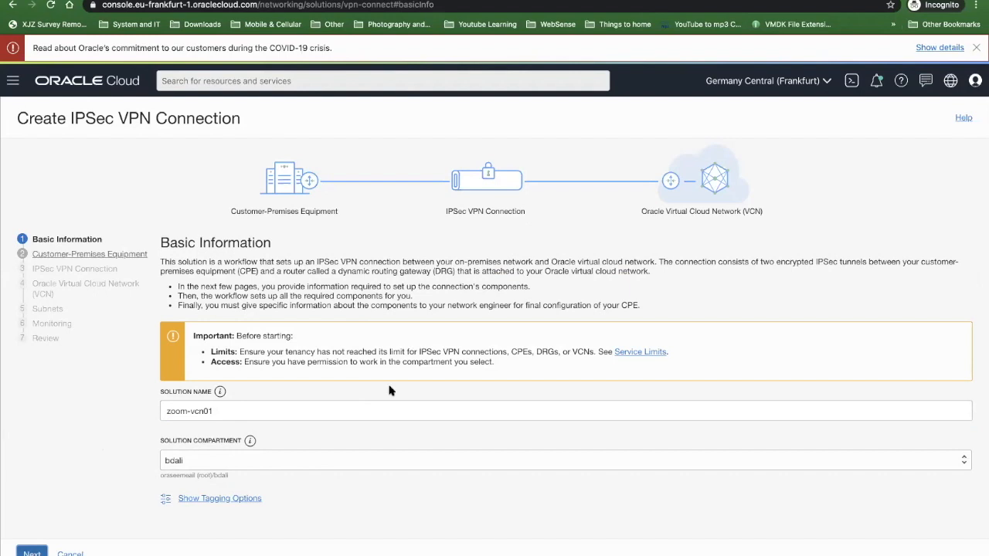
- Set the CPE public IP address to 1.1.1.1 and the CPE vendor to Check Point
scroll(236, 365, down, 1)
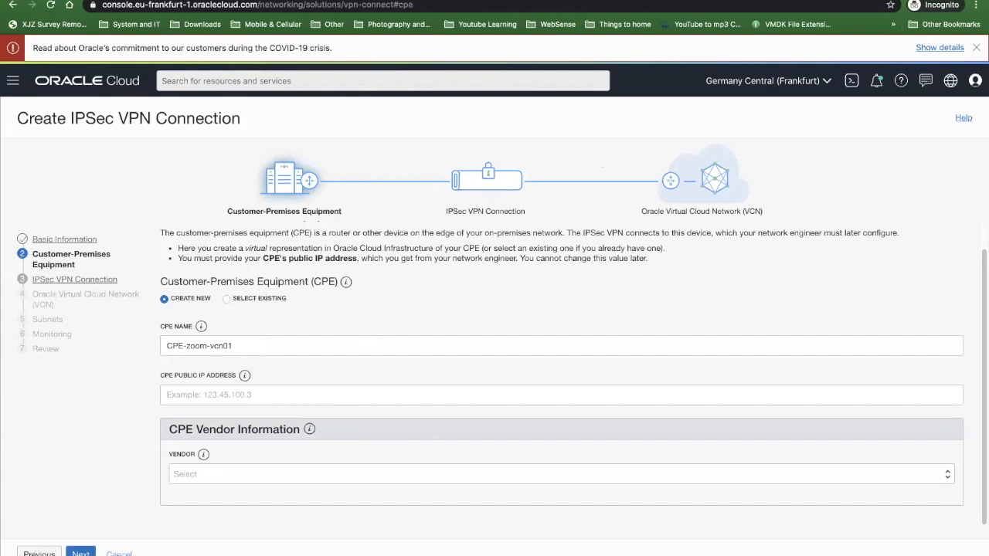
click(205, 397)
text(1)
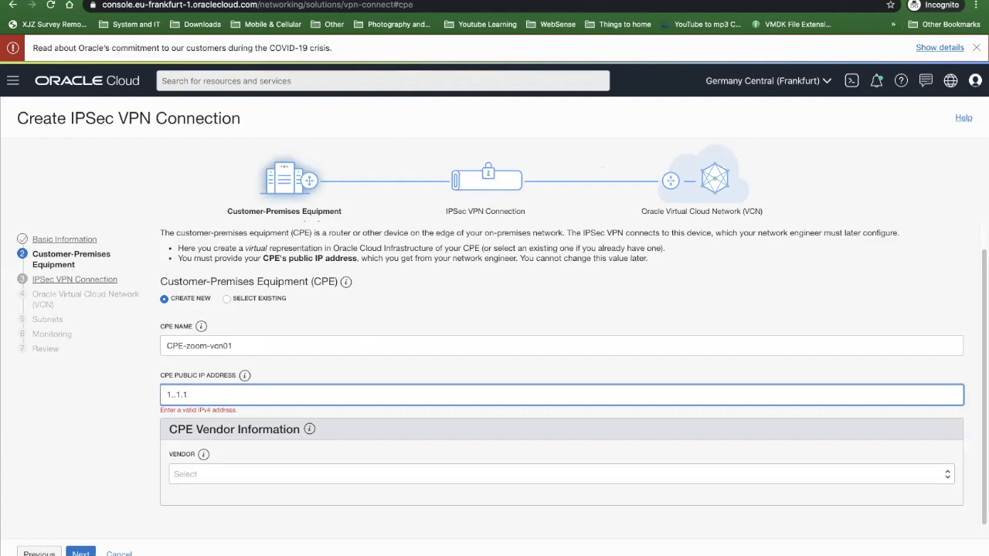
text(.1.1.1)
click(226, 475)
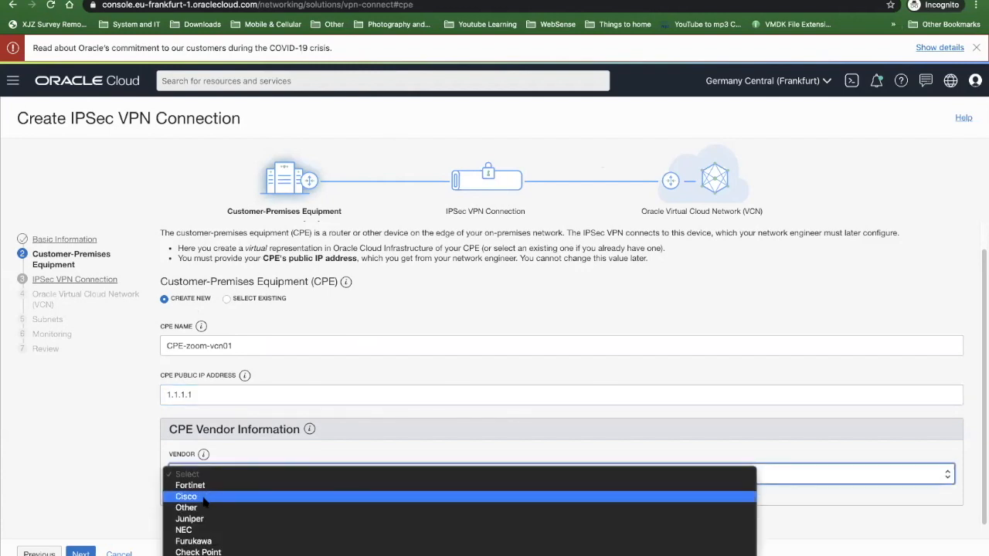
key(Return)
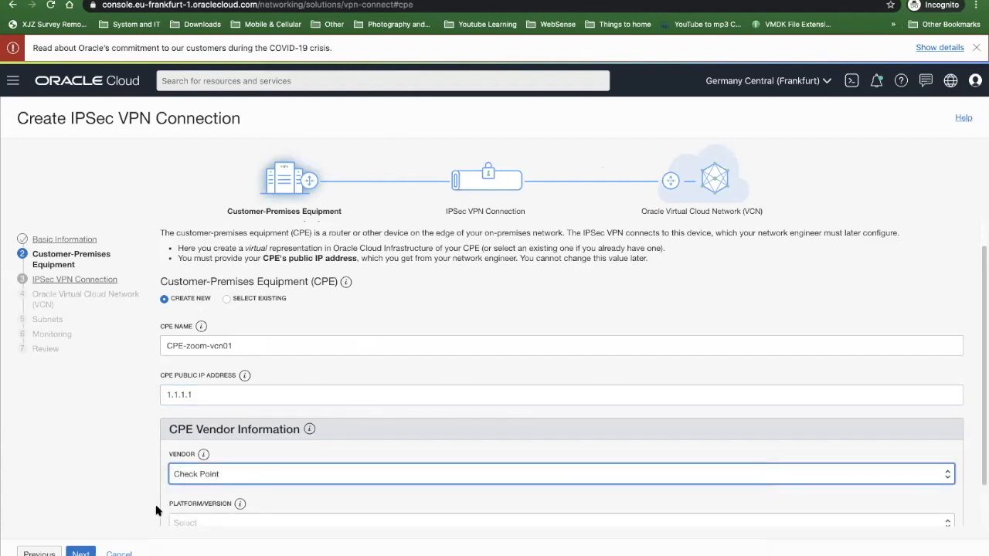
- Choose platform version R80.20 for the customer-premises equipment and continue to the IPSec VPN connection settings
scroll(170, 463, down, 2)
click(228, 474)
key(Down)
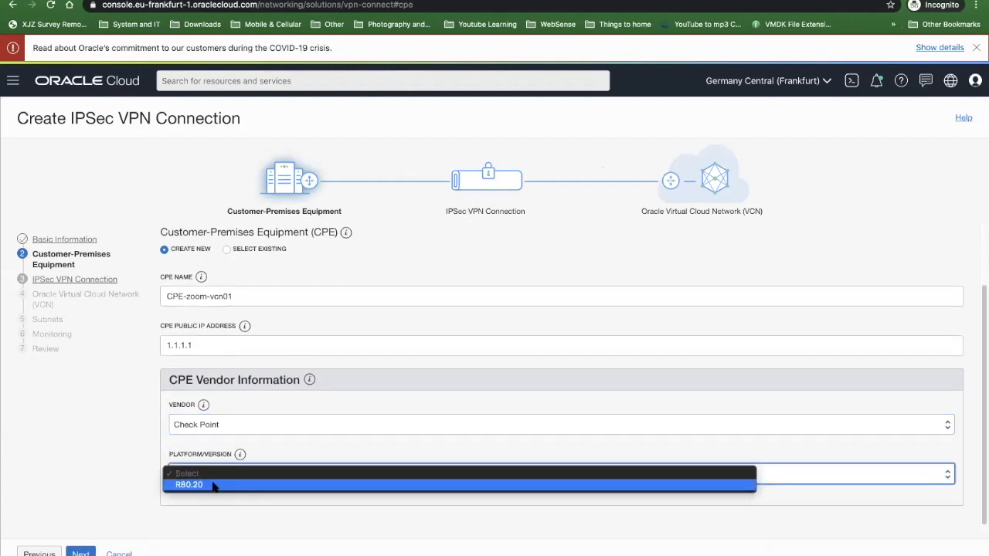
key(Return)
click(82, 553)
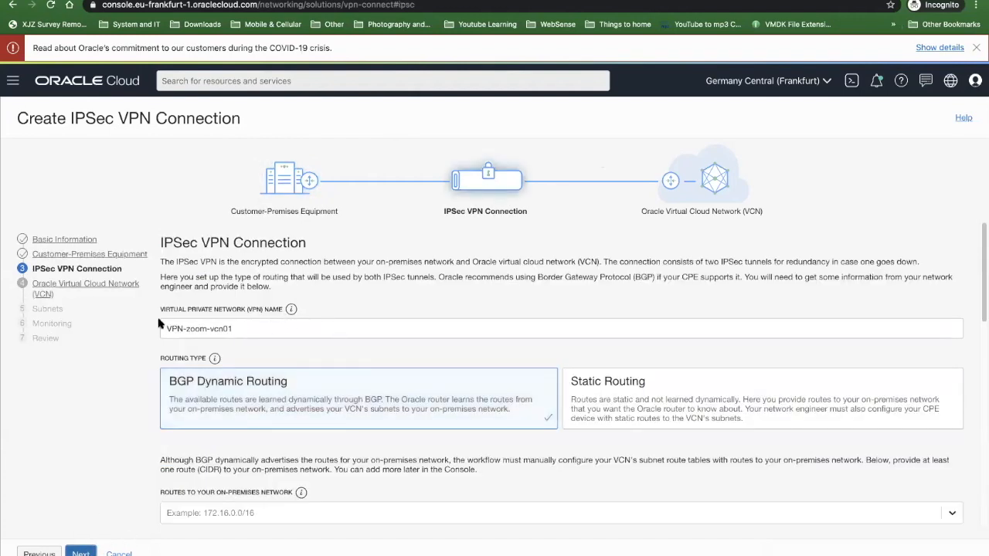
- Look through the routing and tunnel settings of the IPSec VPN connection, then cancel the VPN workflow
scroll(406, 337, down, 5)
scroll(401, 336, up, 5)
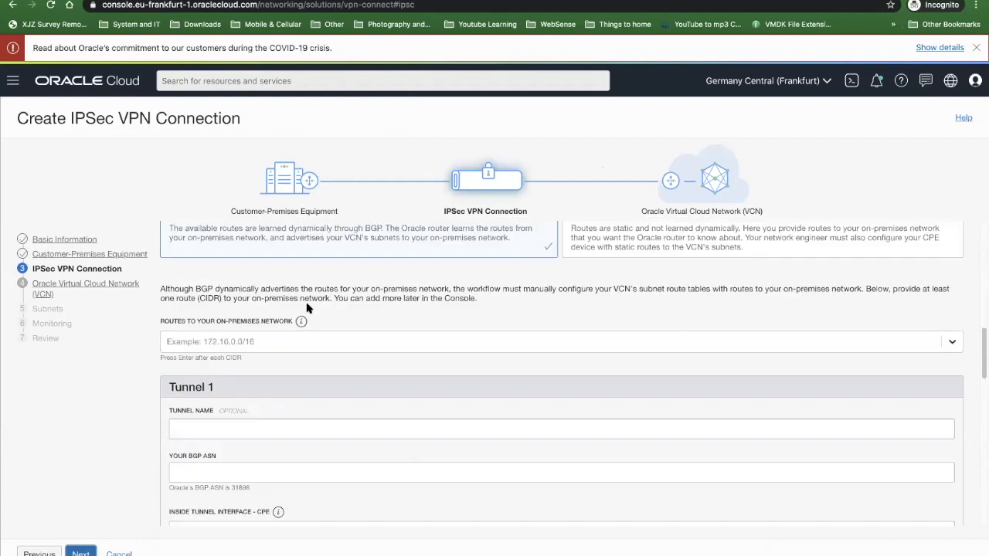
scroll(585, 369, down, 6)
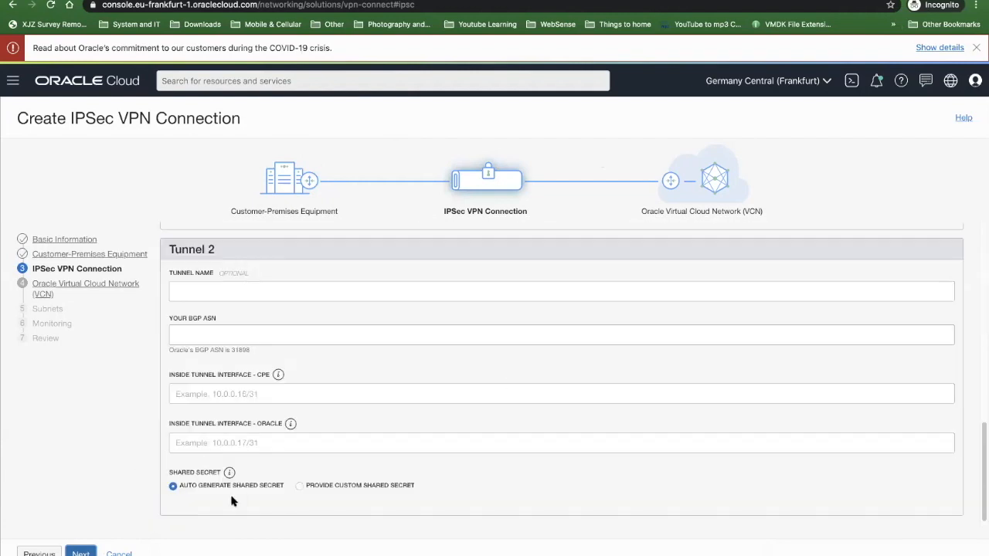
click(119, 553)
click(268, 193)
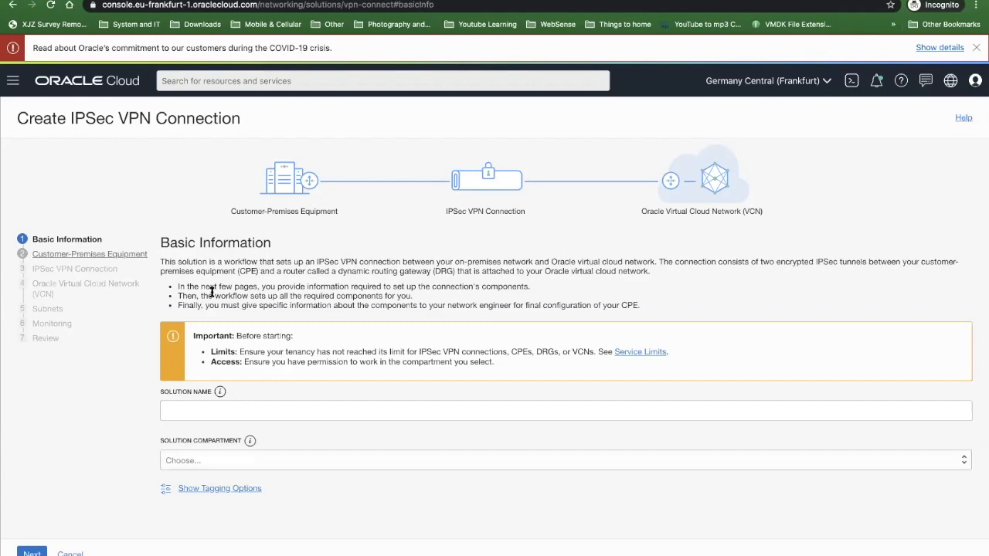
click(79, 554)
- Start the VCN with Internet Connectivity workflow, naming the VCN zoom-vcn01 and choosing the bdali compartment
click(111, 286)
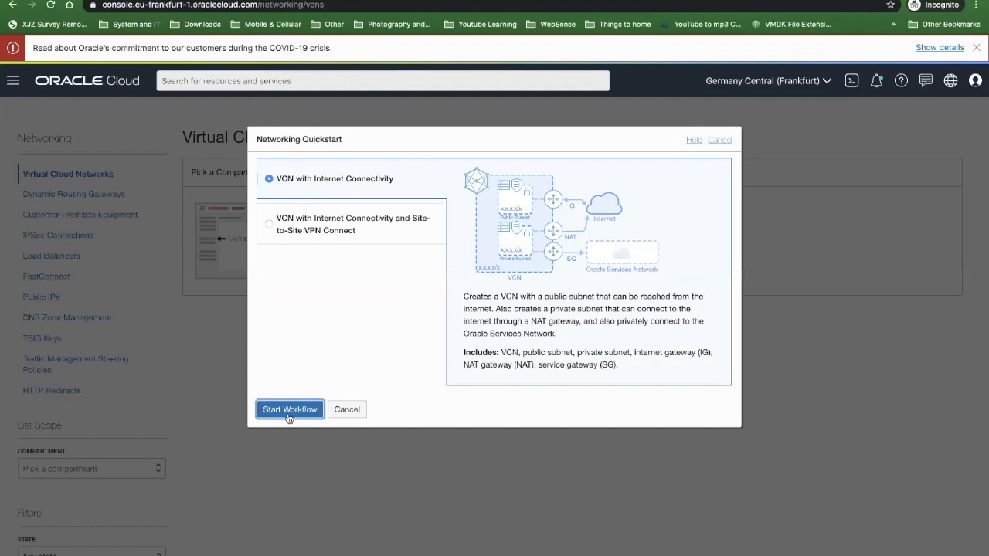
click(289, 411)
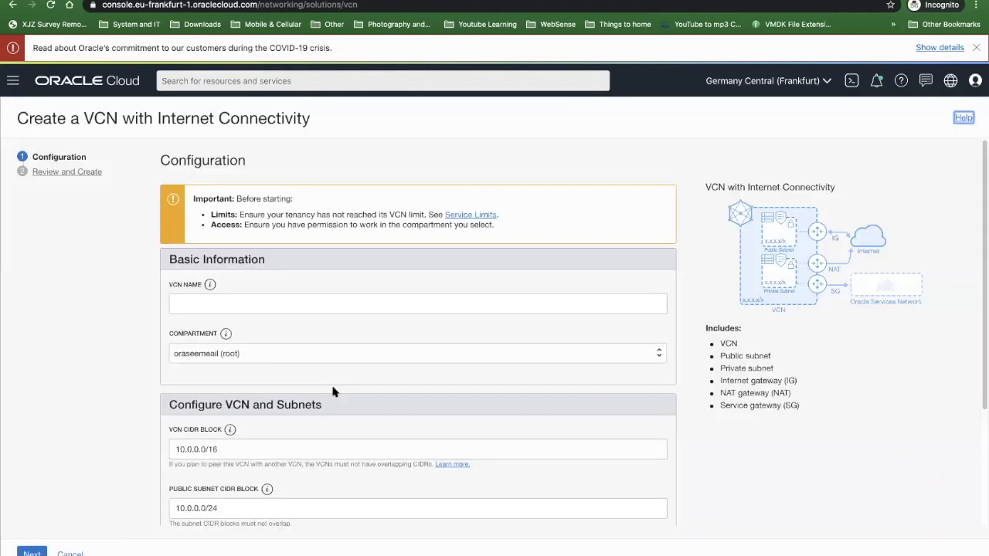
click(227, 294)
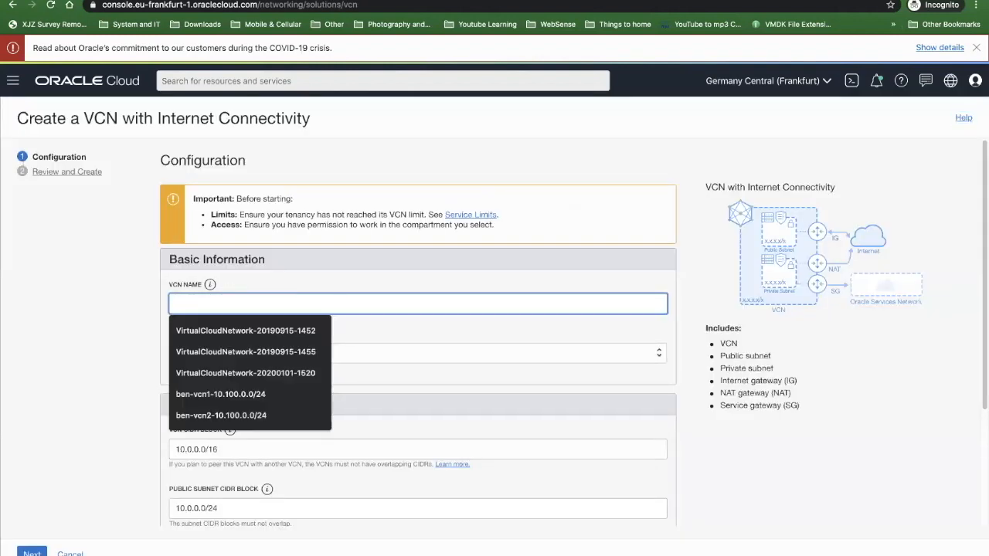
text(zz)
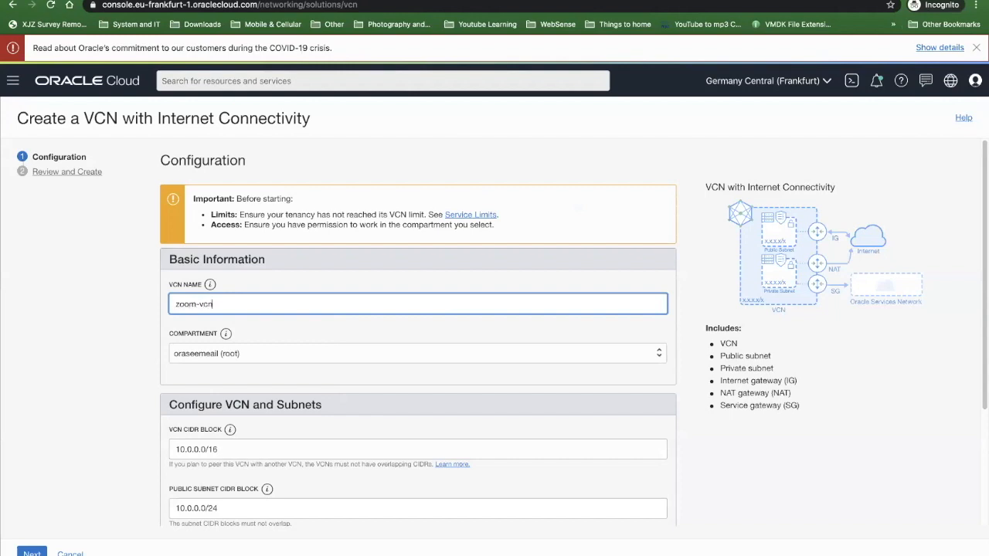
click(231, 353)
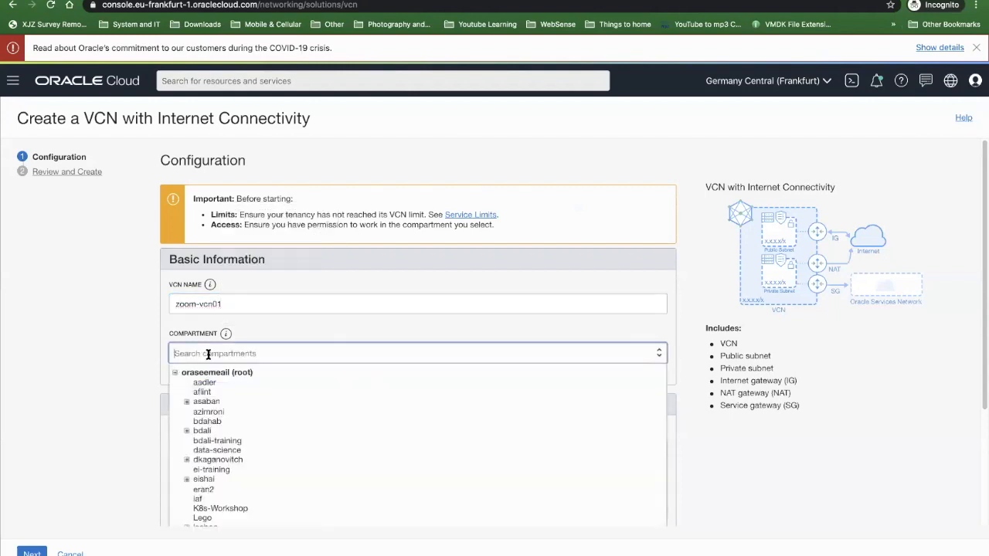
click(202, 430)
- Set the VCN CIDR block to 10.0.0.0/22
scroll(204, 332, down, 3)
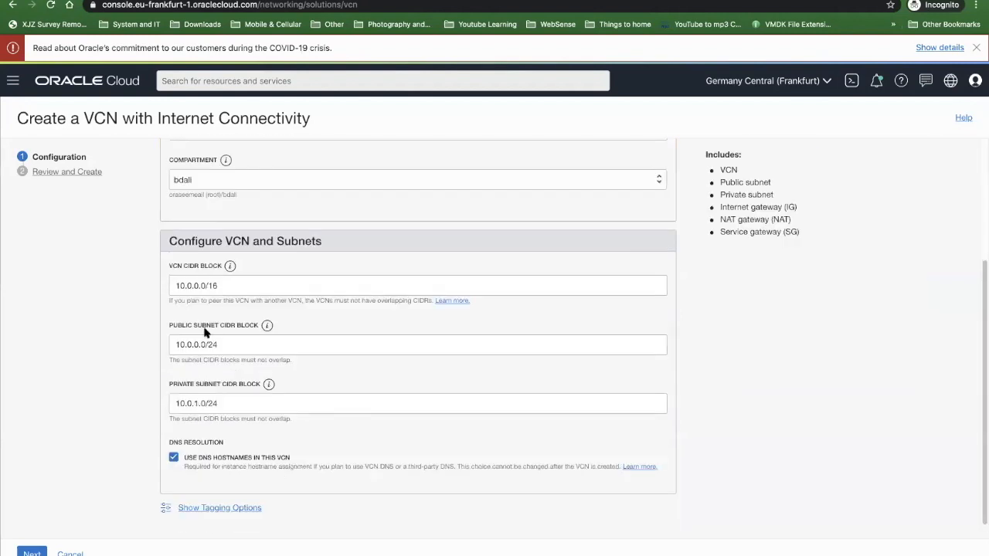
double_click(228, 285)
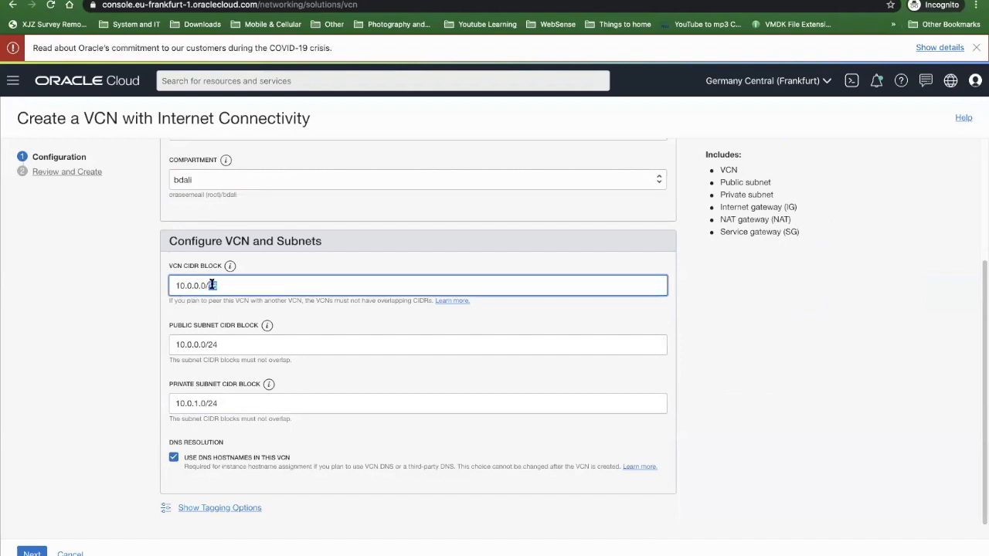
drag(272, 285, 73, 279)
key(Right)
- Check the default CIDR blocks of the public and private subnets, and continue to the review of the VCN configuration
click(228, 349)
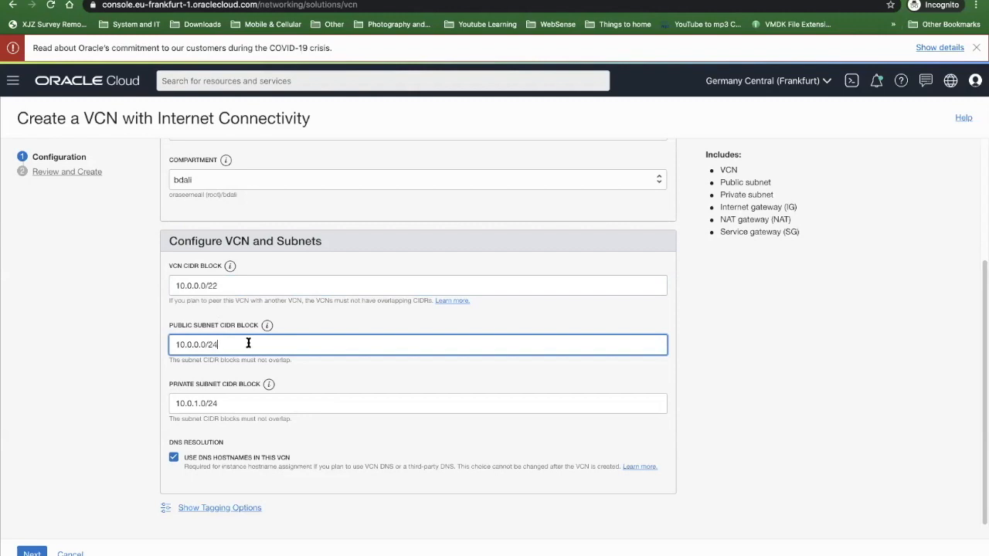
click(221, 403)
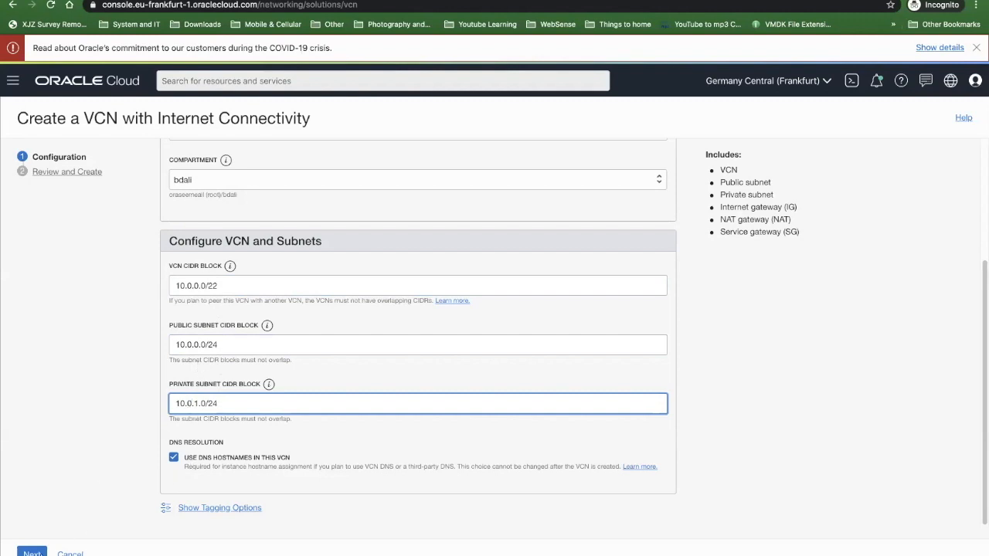
click(224, 344)
click(230, 402)
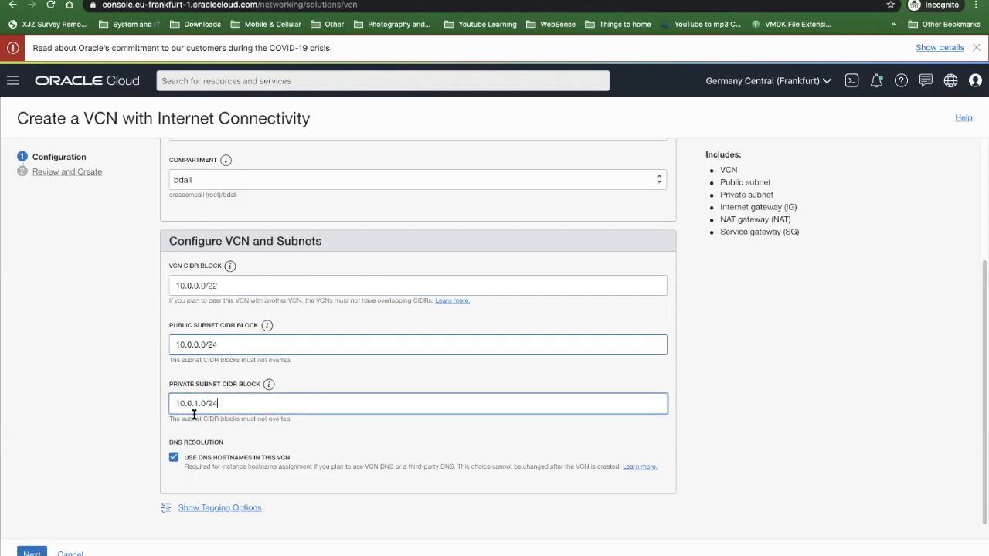
click(35, 552)
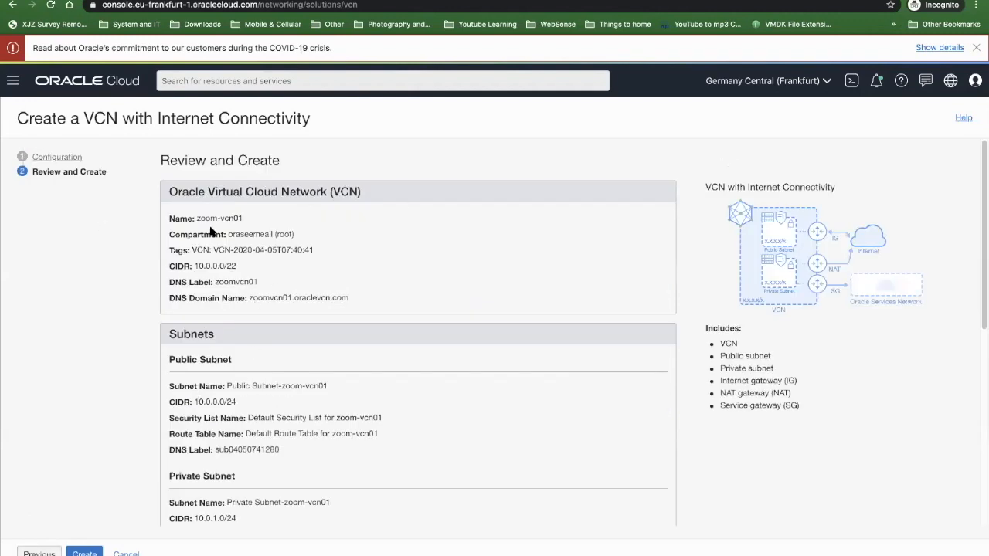
- Review the network summary, create the VCN with its resources, and open its details page
scroll(273, 233, down, 1)
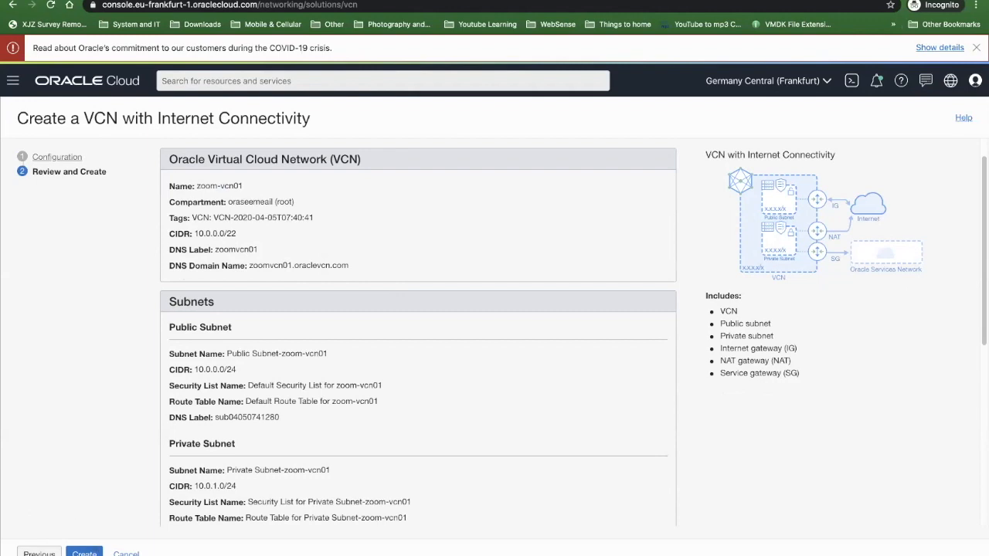
click(84, 553)
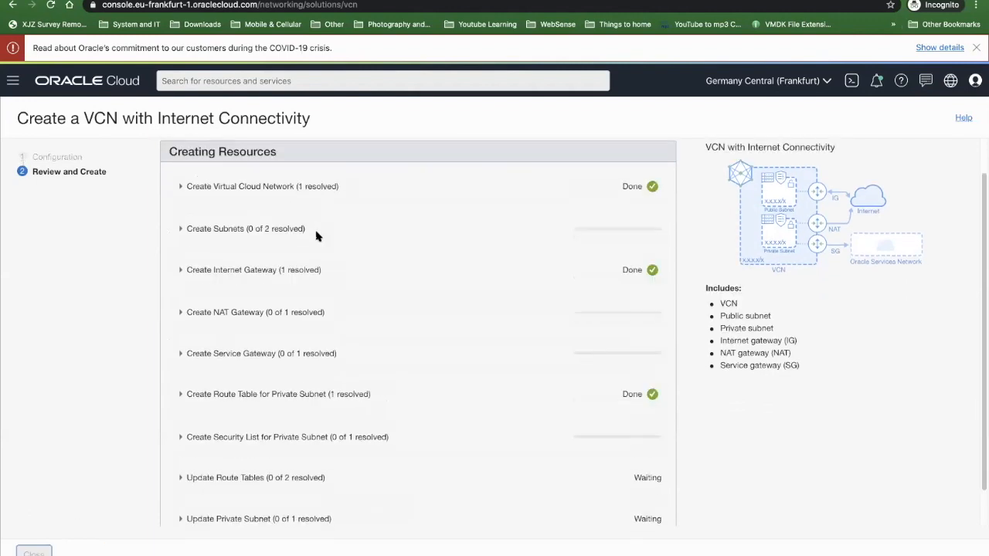
scroll(446, 222, down, 2)
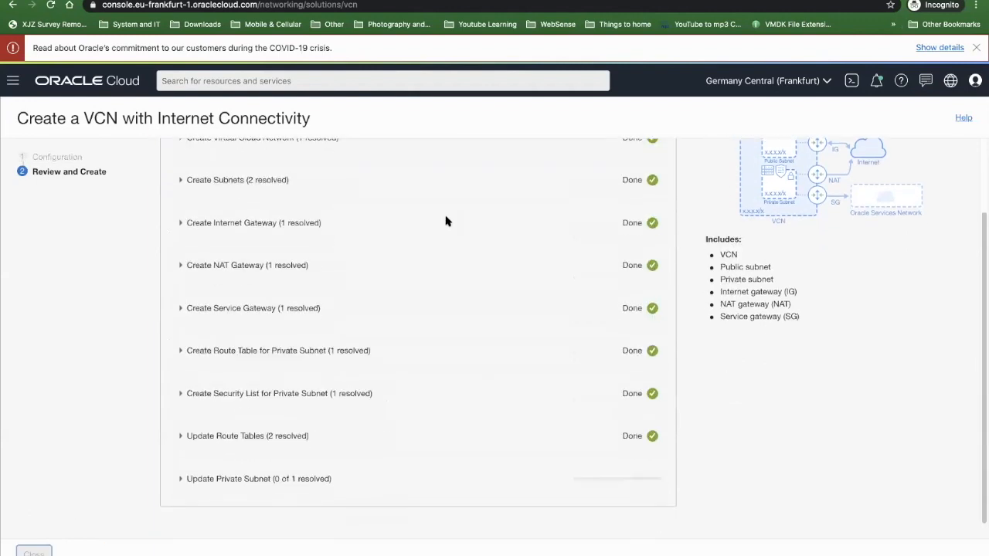
click(54, 552)
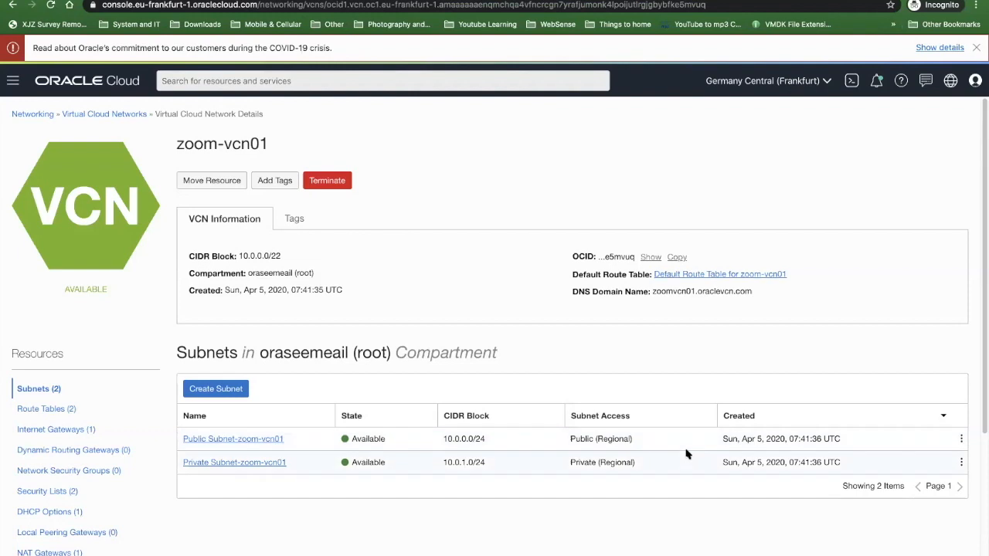
- Check the private subnet's access type, and open the private subnet's route table to examine its route rules
drag(570, 462, 645, 467)
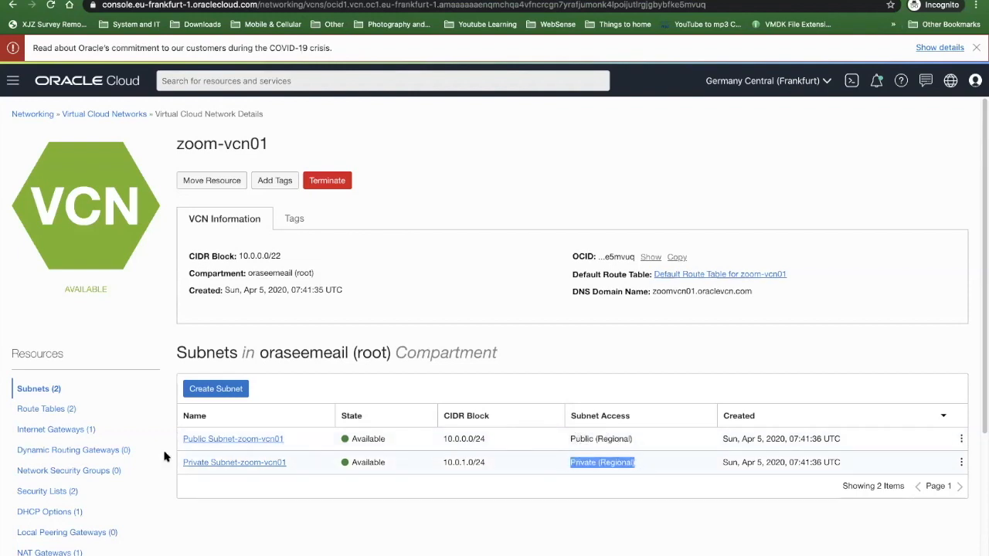
click(42, 410)
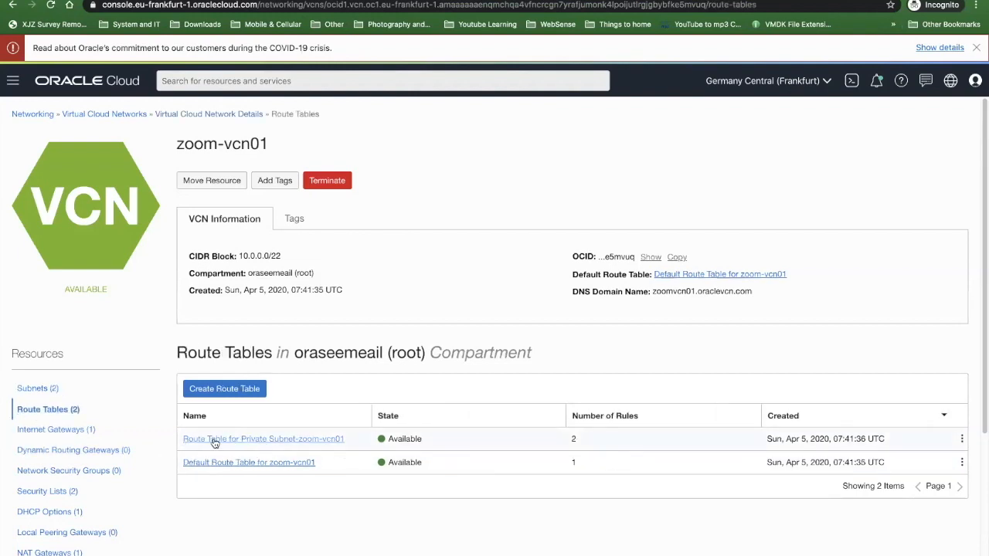
click(279, 440)
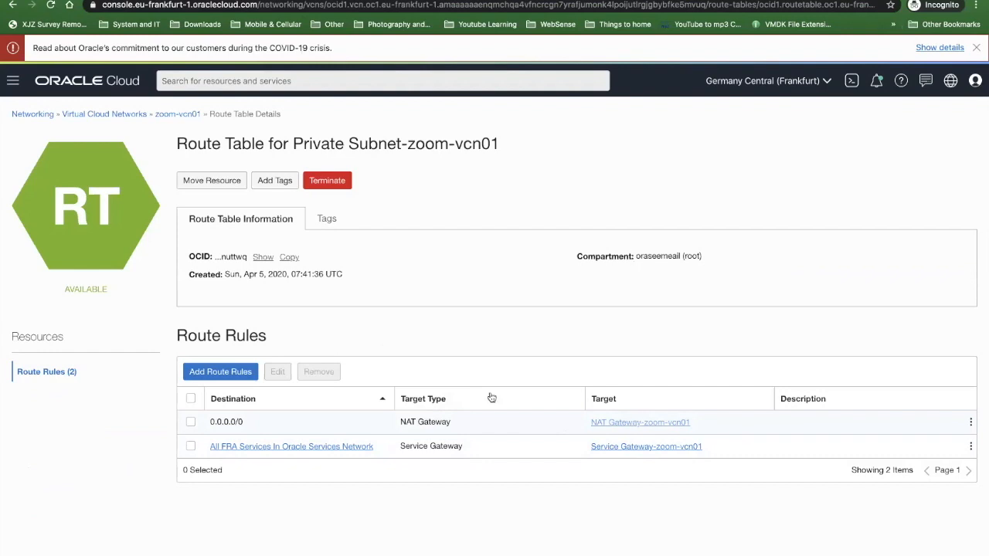
- Open the default route table of zoom-vcn01 and inspect the internet gateway its route rule targets
click(164, 118)
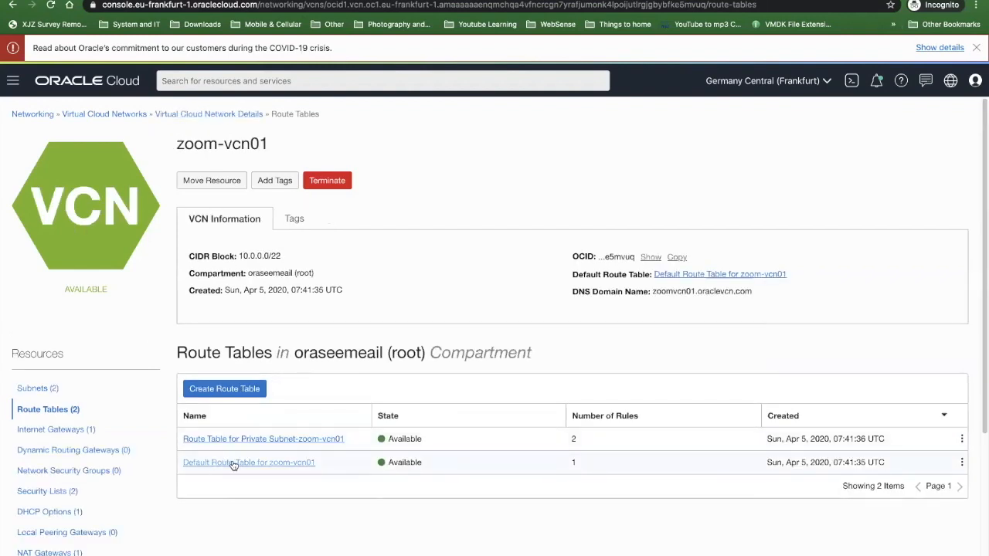
click(233, 463)
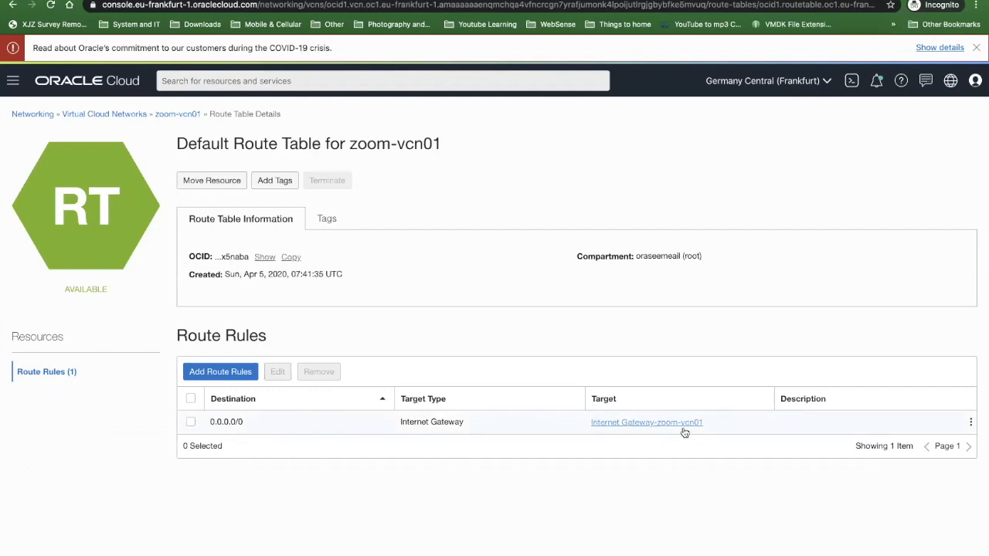
click(634, 429)
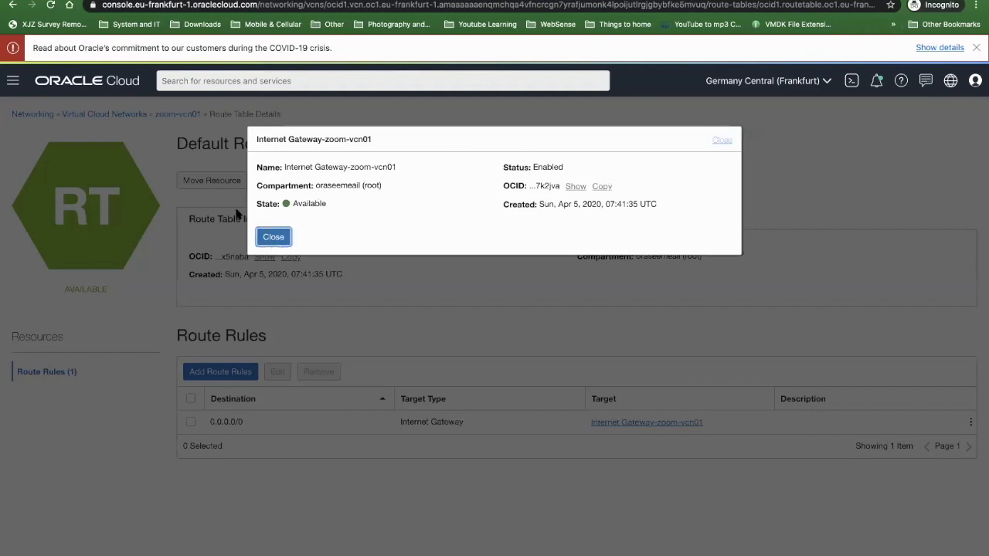
click(271, 237)
- Reopen zoom-vcn01 from the virtual cloud networks list and check its internet gateways and network security groups
click(108, 114)
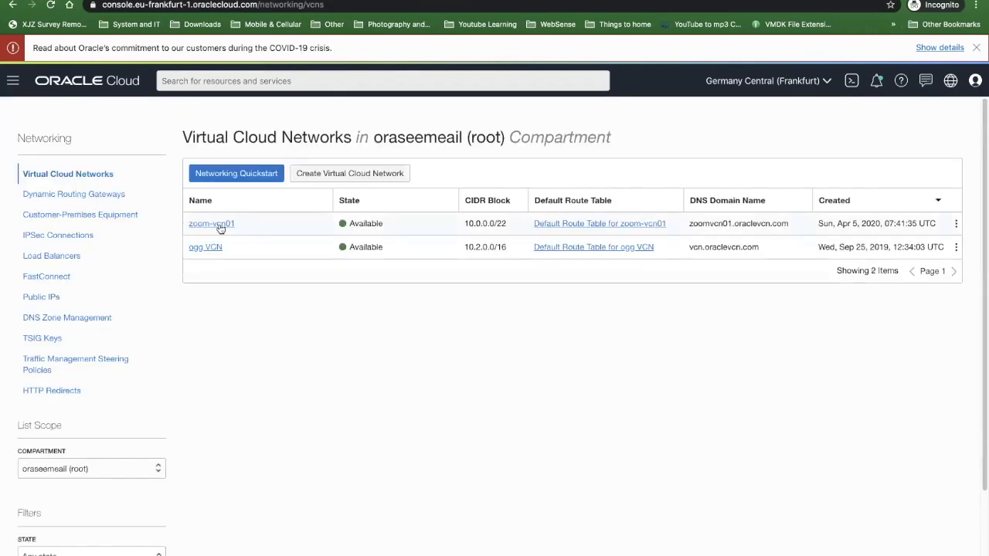
click(214, 226)
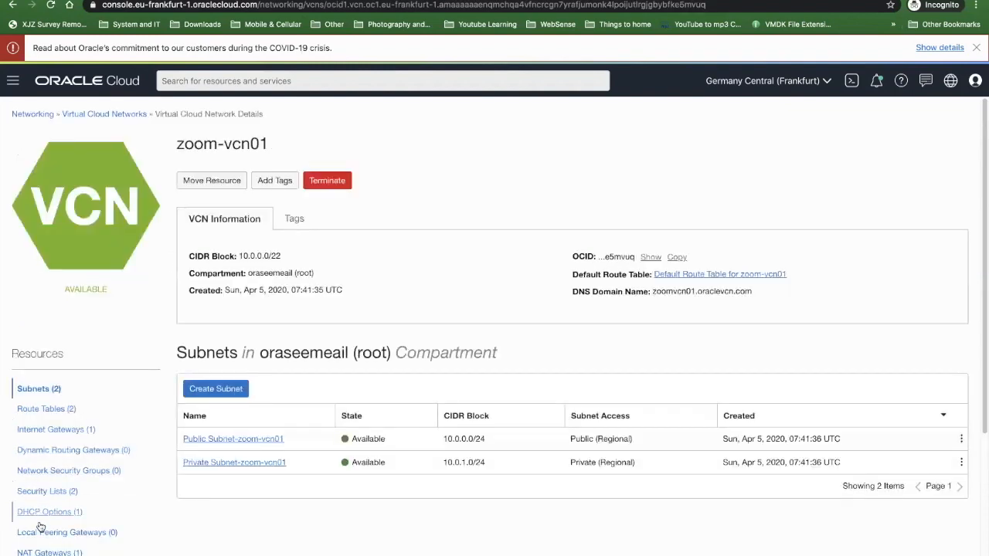
click(50, 430)
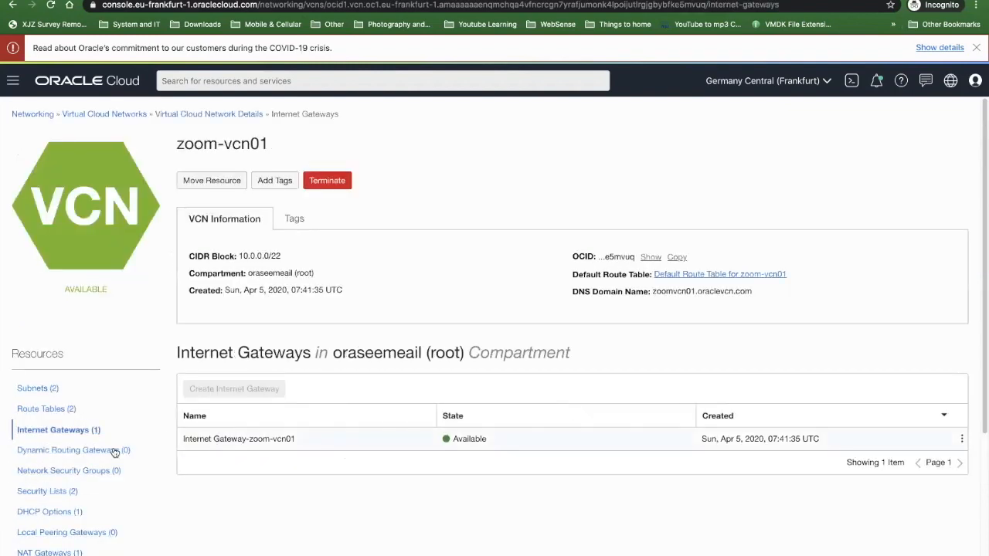
scroll(121, 448, down, 2)
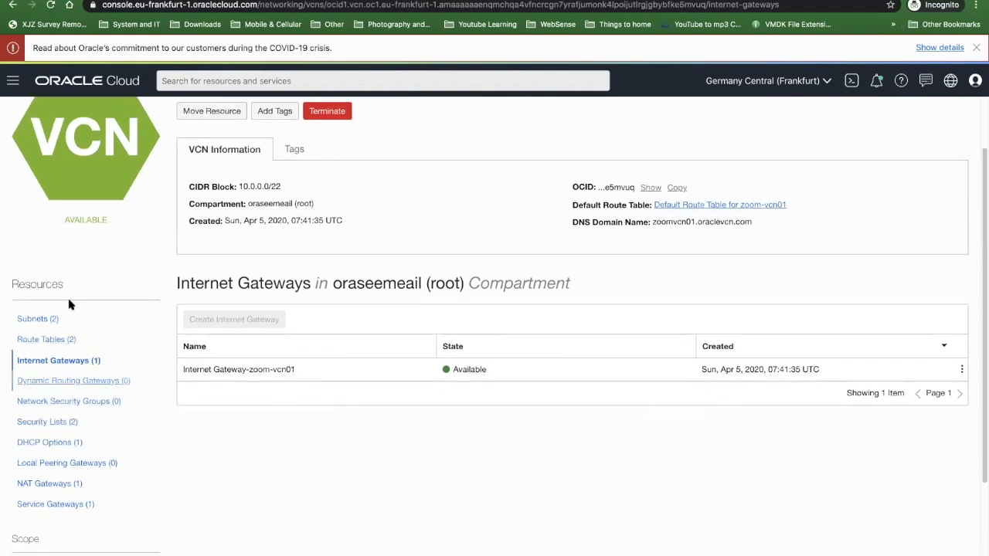
click(60, 402)
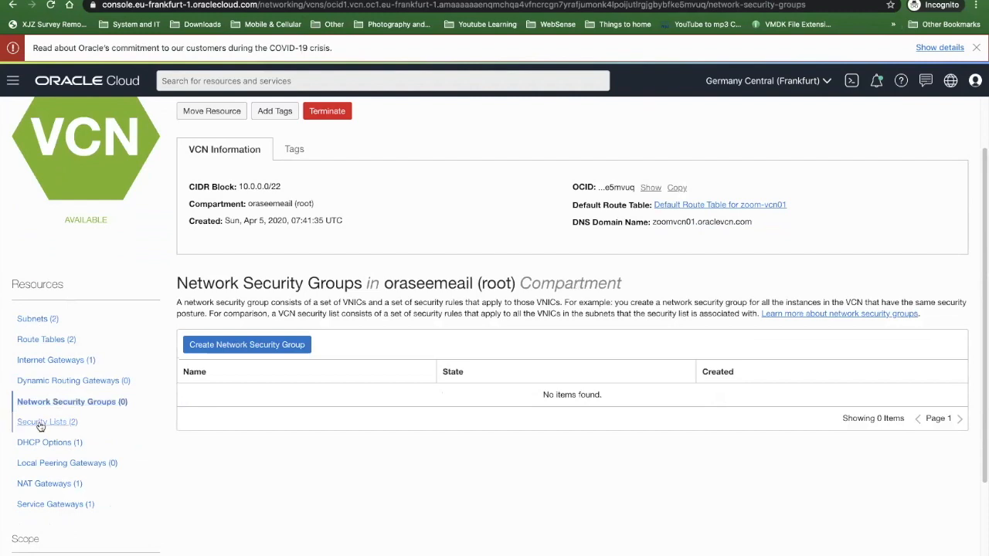
- Open the private subnet's security list and examine its ingress rules
click(41, 423)
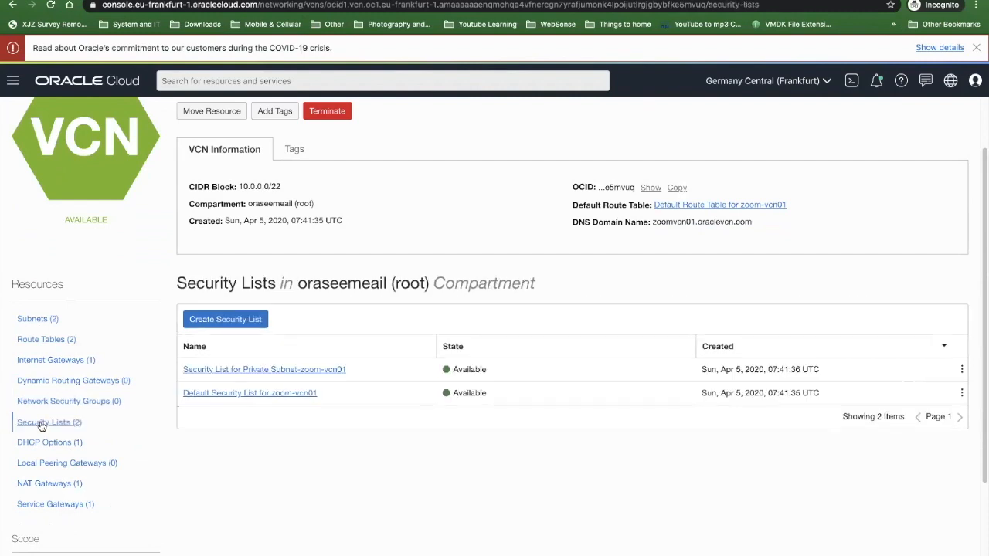
click(257, 371)
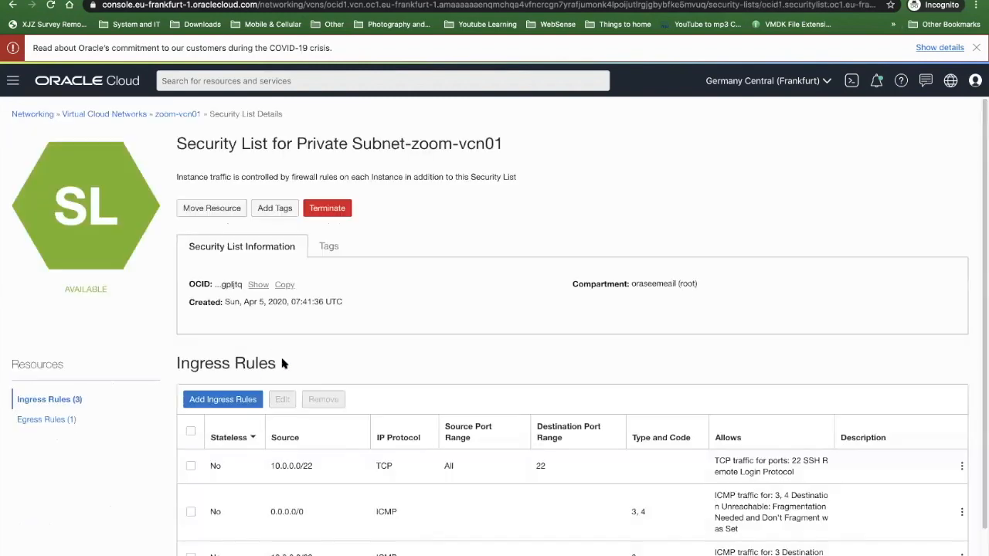
scroll(371, 394, down, 1)
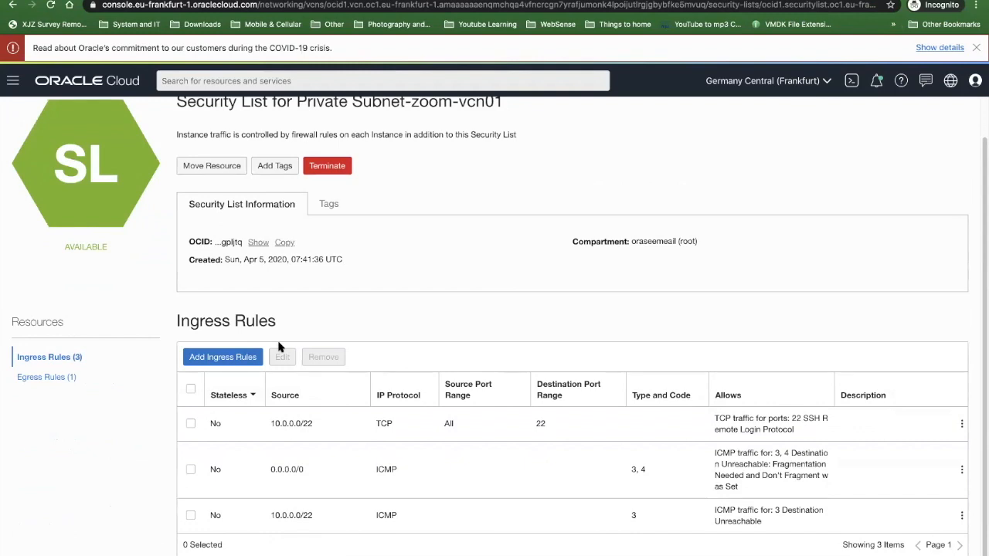
- Add an ingress rule allowing TCP from 0.0.0.0/0 to destination port 80, described as "Allow HTTP port 80" plus the author's name
click(222, 359)
click(433, 251)
click(413, 277)
click(577, 320)
text(80)
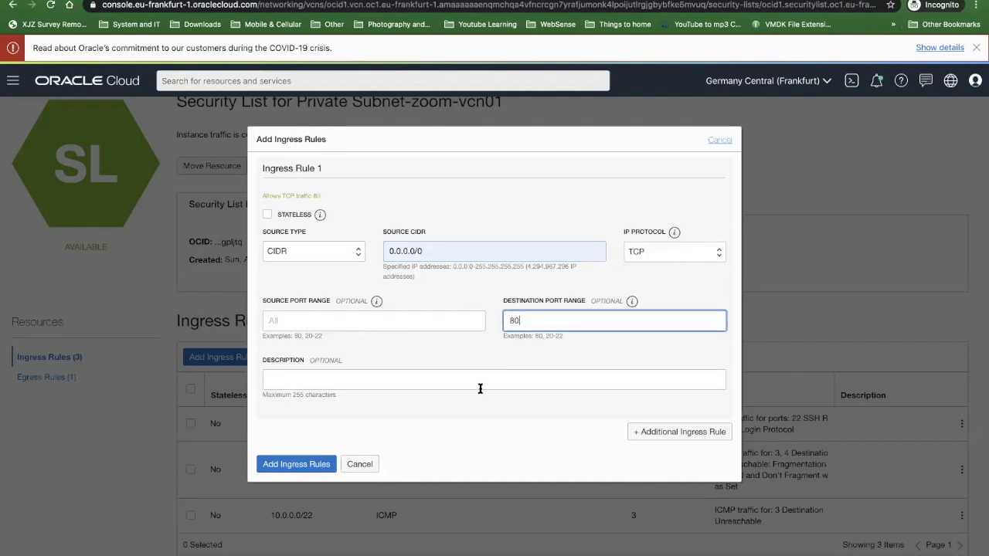
click(479, 378)
text(Allow HTTP port 80 - by Ben)
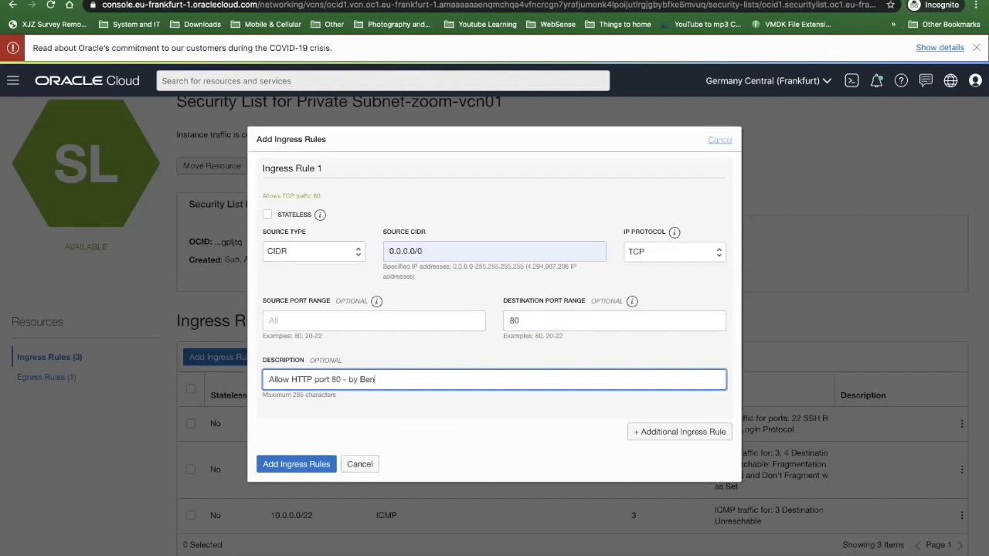
click(318, 463)
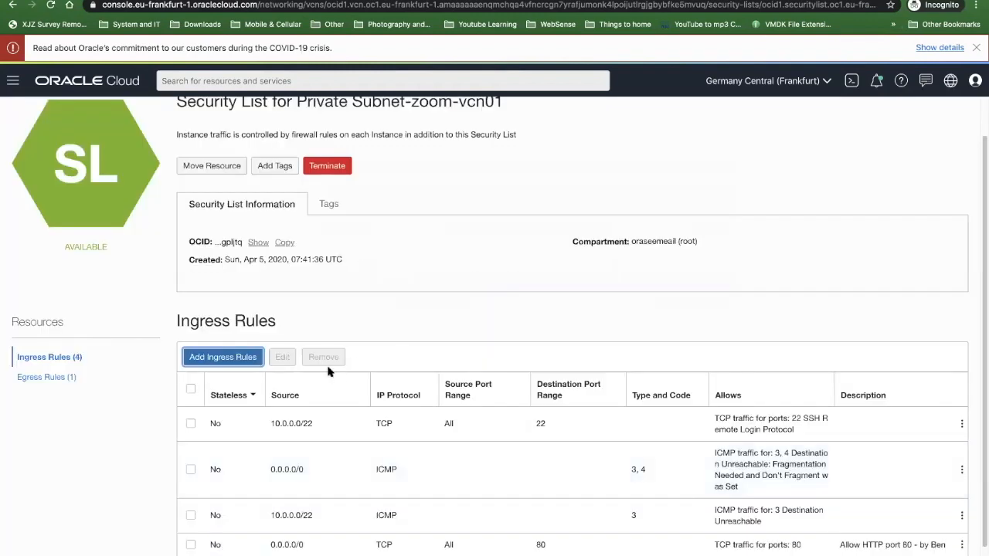
- Check the private subnet security list's egress rules and return to the VCN's security lists
scroll(329, 380, down, 1)
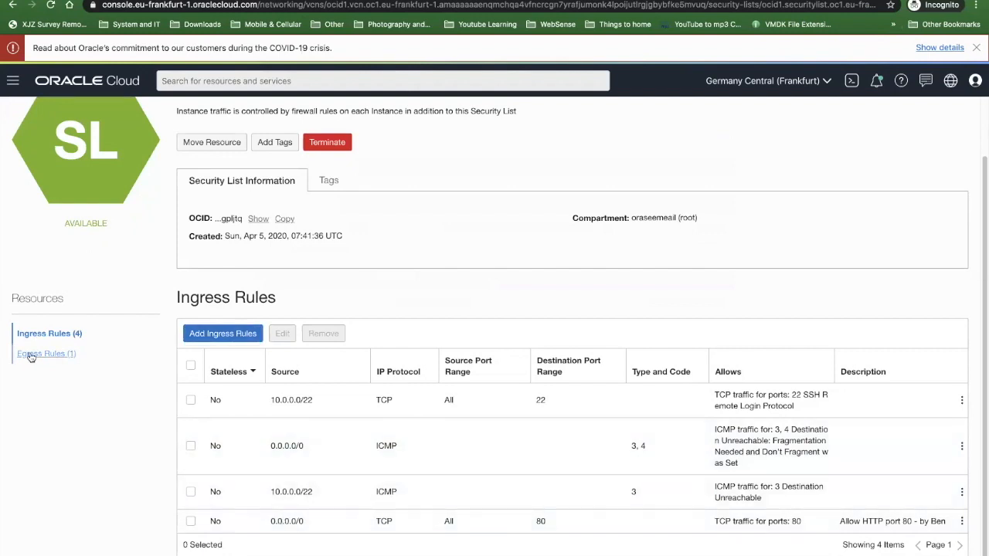
click(31, 353)
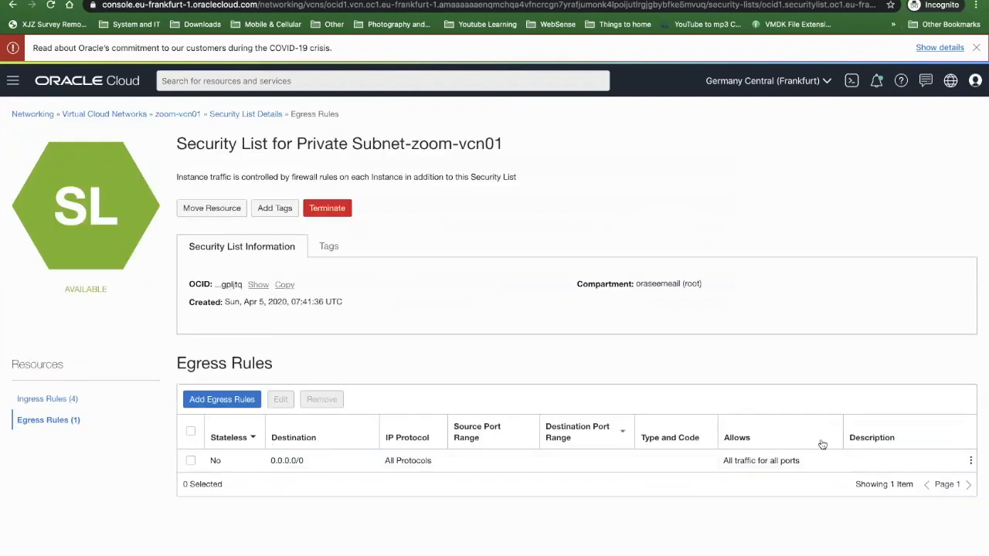
click(177, 114)
scroll(87, 344, down, 2)
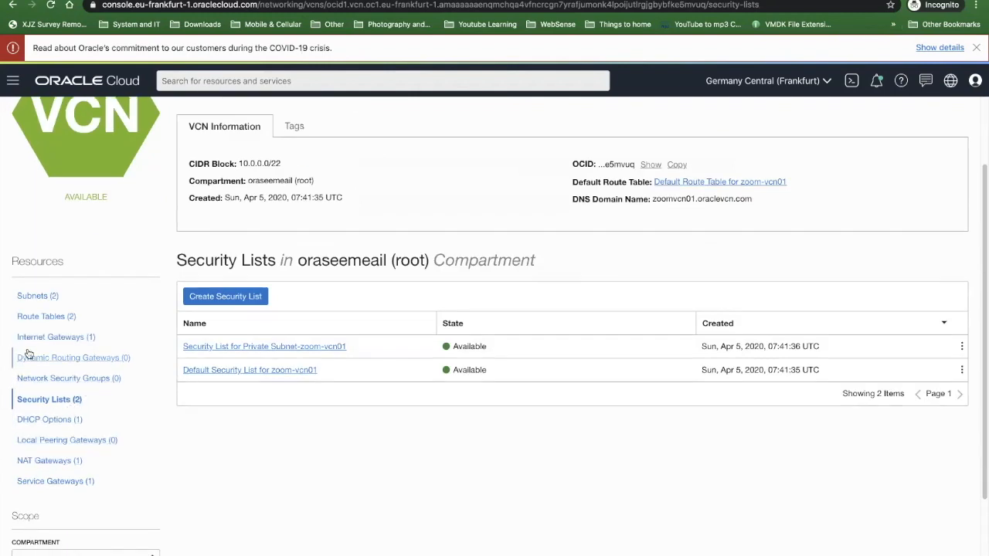
scroll(28, 344, up, 2)
- Look over the Compute service options and return to the console home page
click(12, 80)
mouse_move(29, 132)
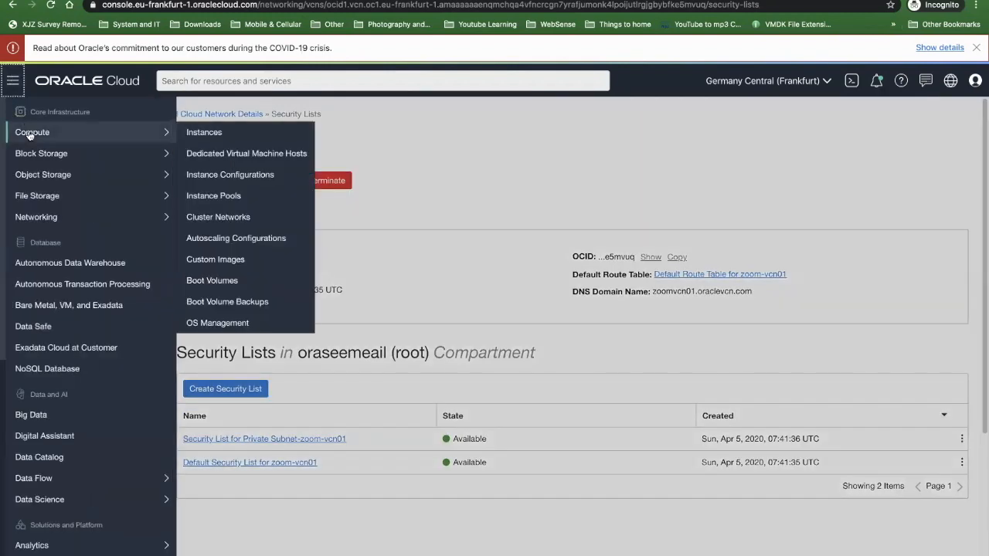
click(13, 80)
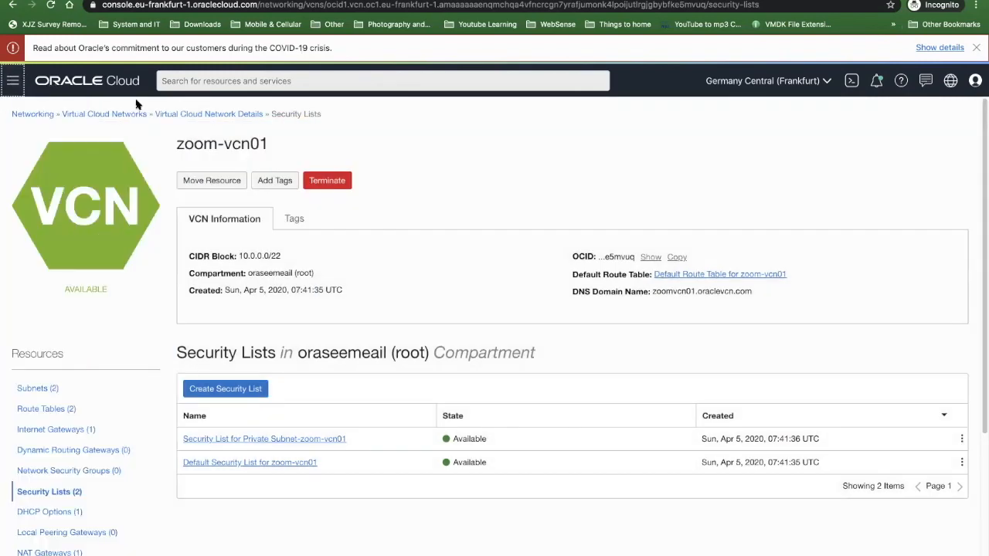
click(31, 82)
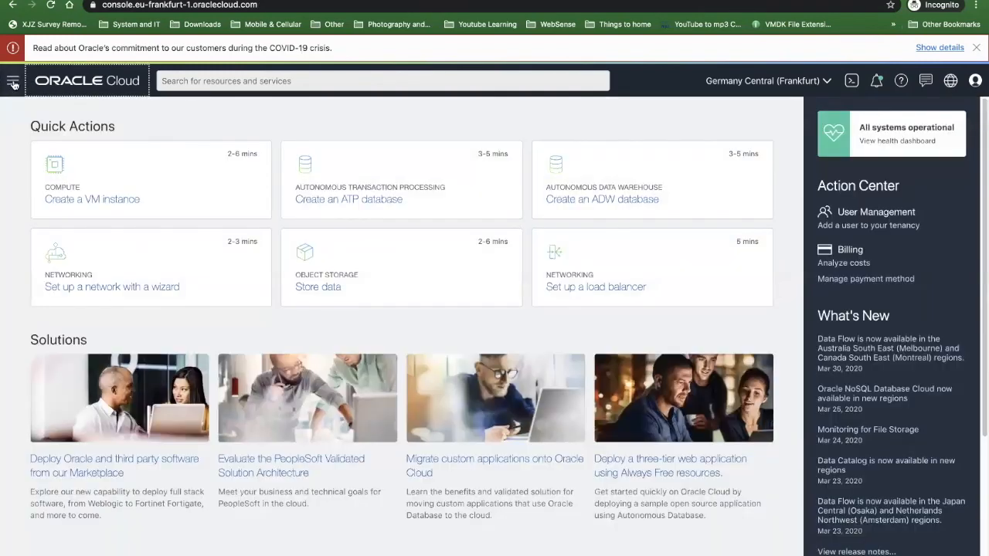
- Start creating a compute instance from the Compute instances page and name it zoom-srv01
click(12, 80)
mouse_move(28, 126)
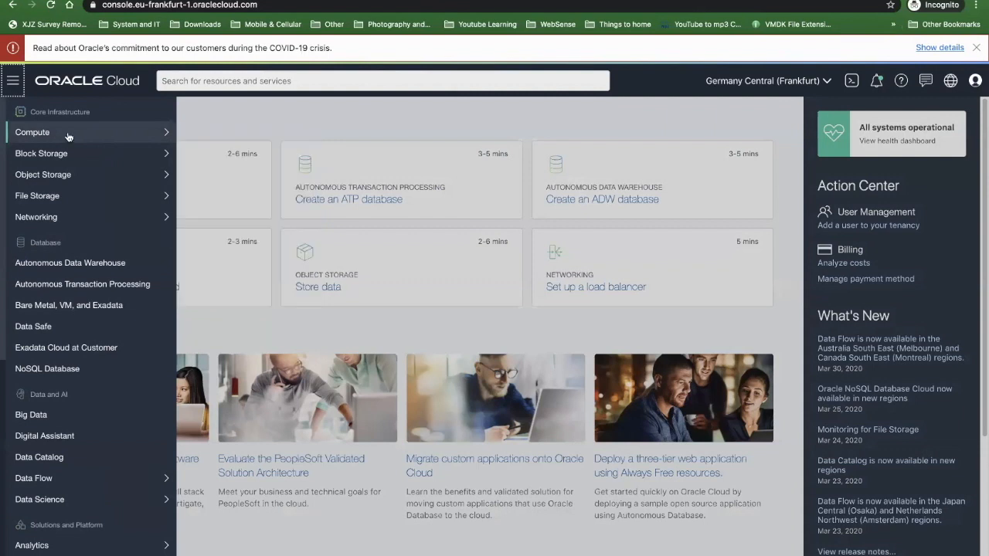
click(232, 132)
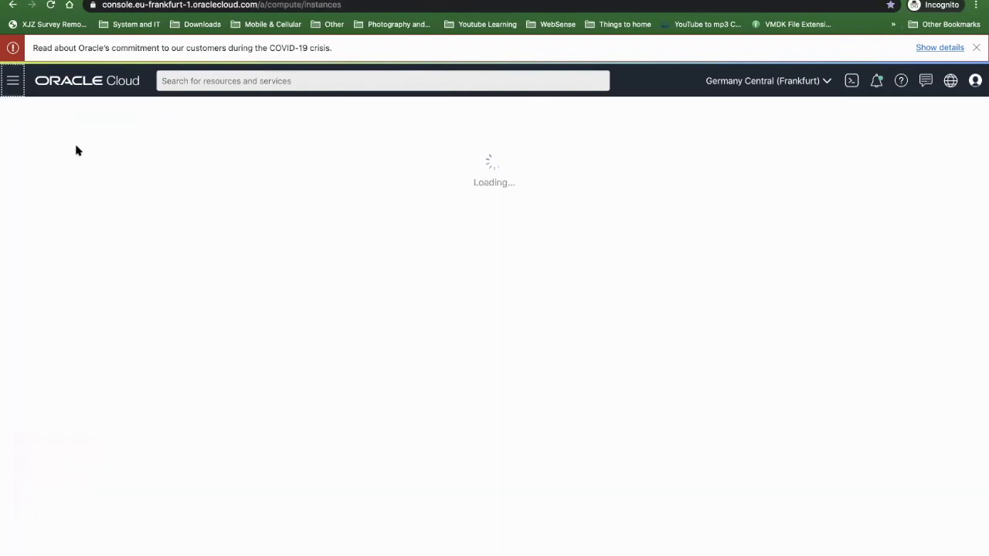
click(215, 181)
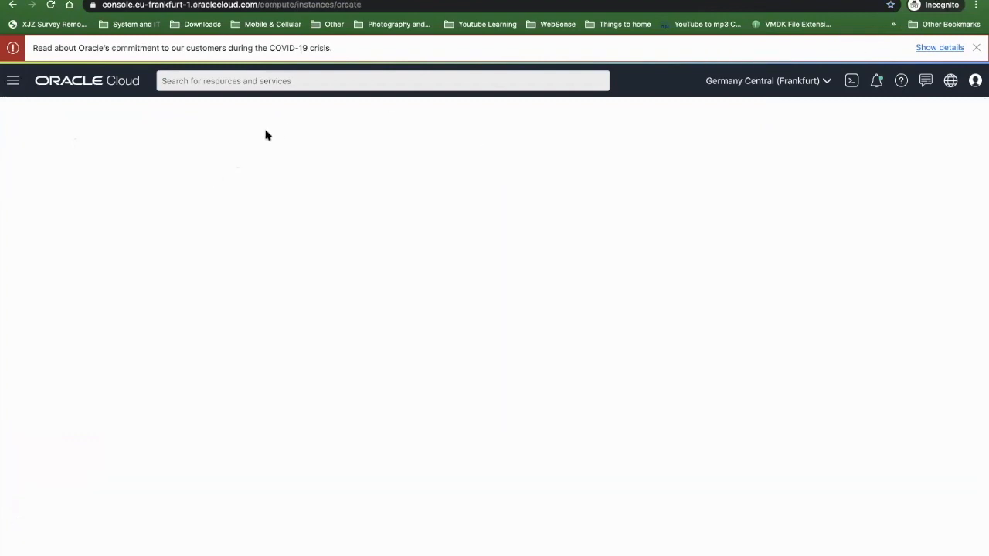
double_click(56, 171)
triple_click(56, 171)
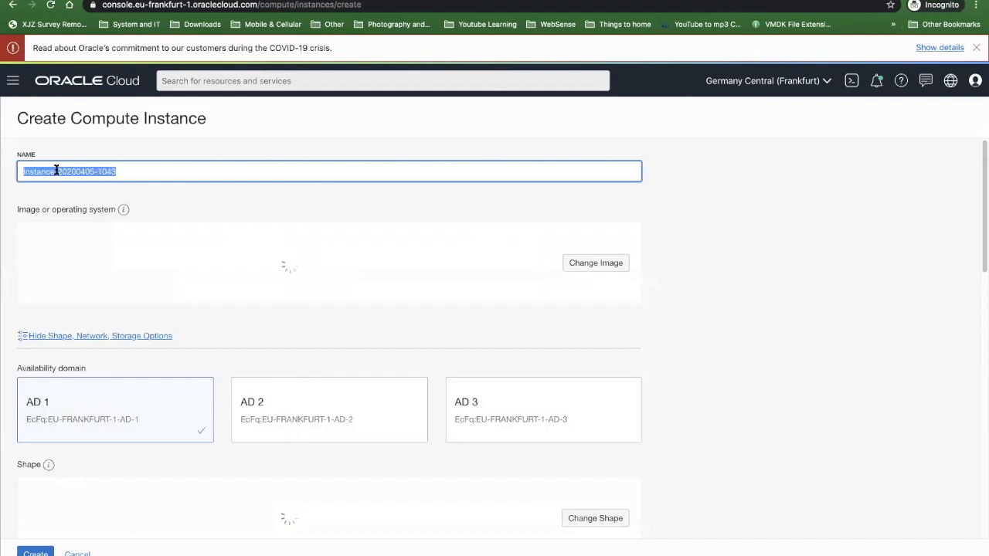
text(zoom-)
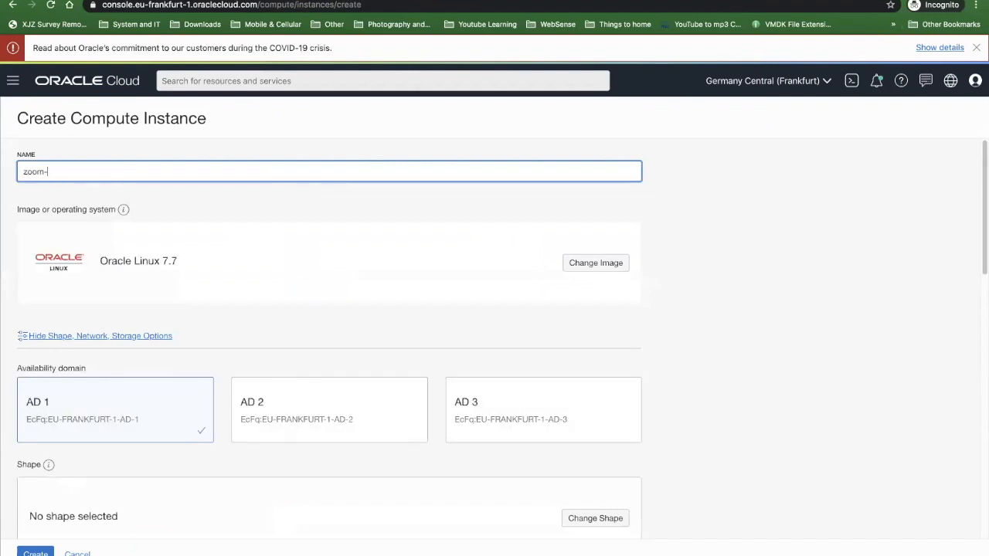
text(srv01)
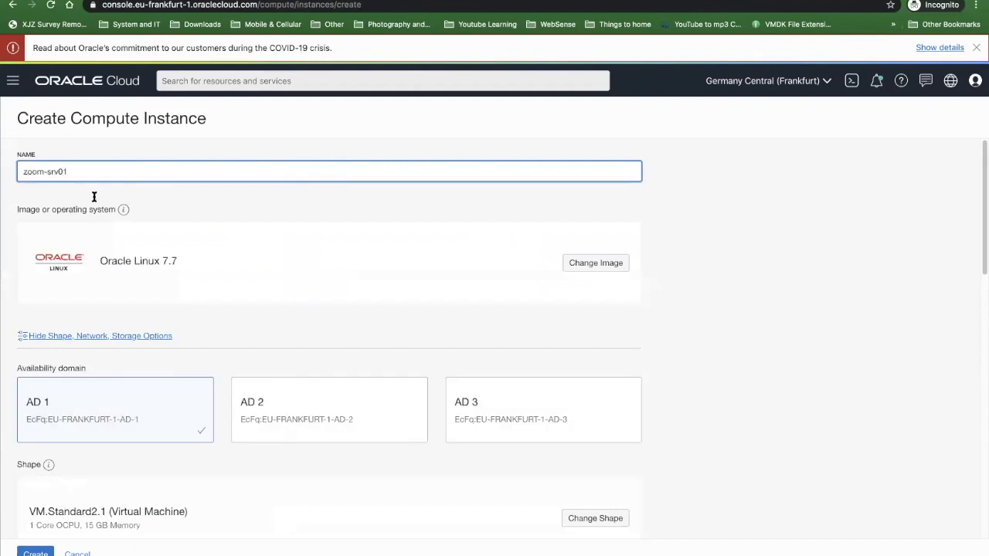
- Browse the platform images for the instance and mark Windows Server 2016 Standard
click(608, 270)
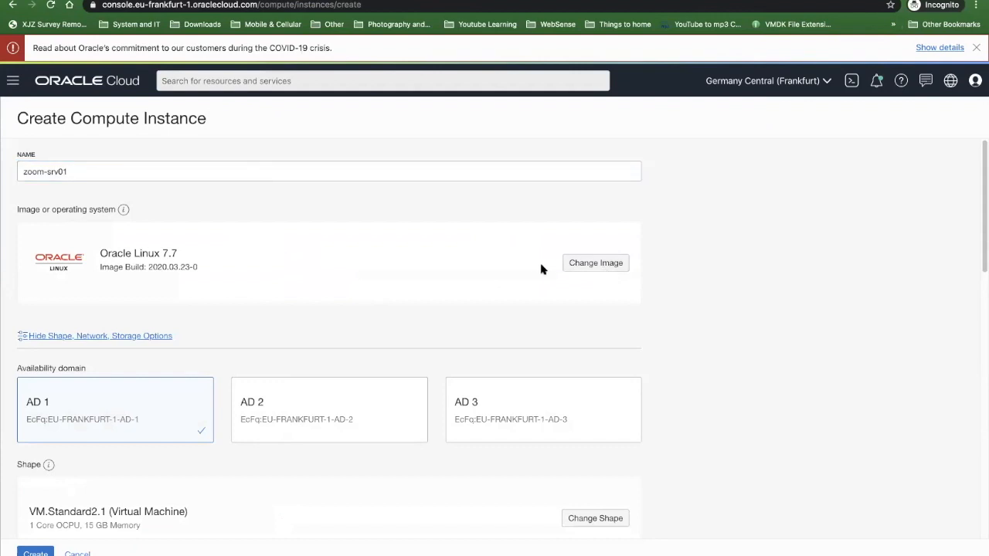
click(589, 262)
scroll(437, 296, down, 3)
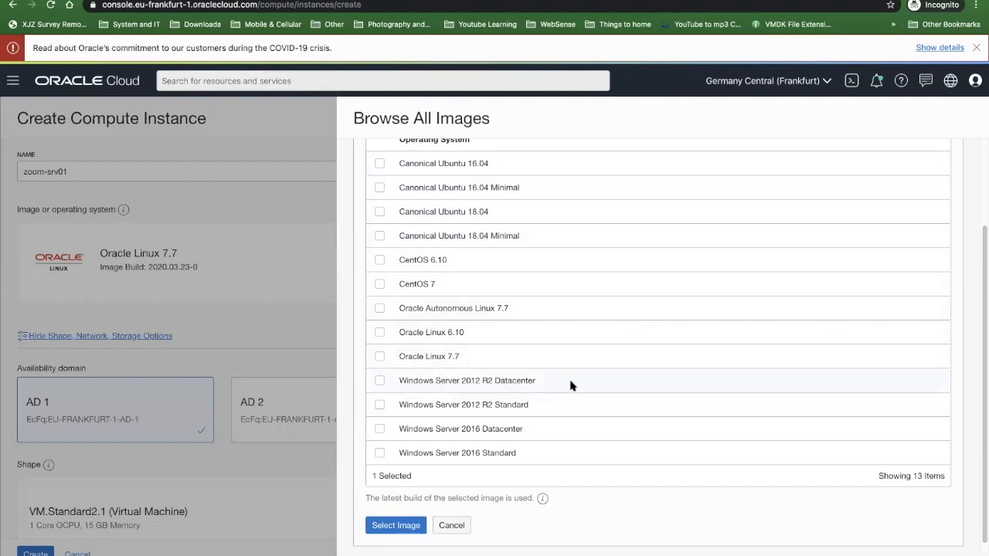
click(379, 453)
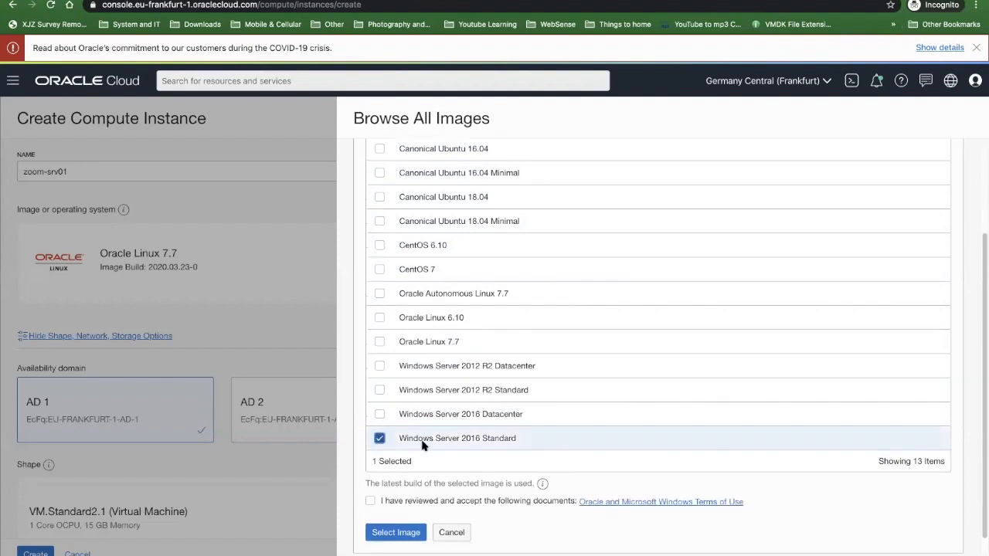
scroll(380, 468, down, 1)
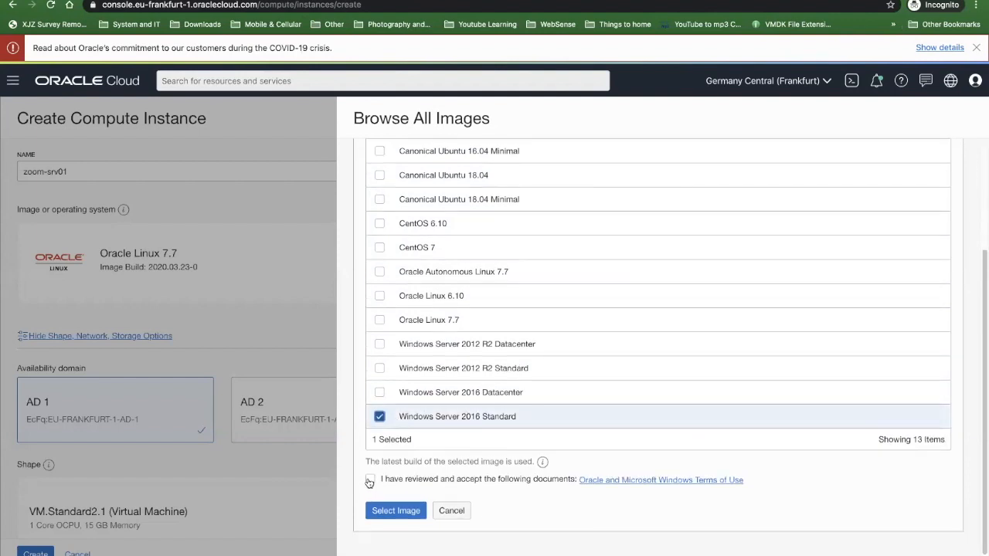
- Choose Oracle Linux 7.7 as the instance's operating system image and apply the selection
click(379, 418)
click(379, 341)
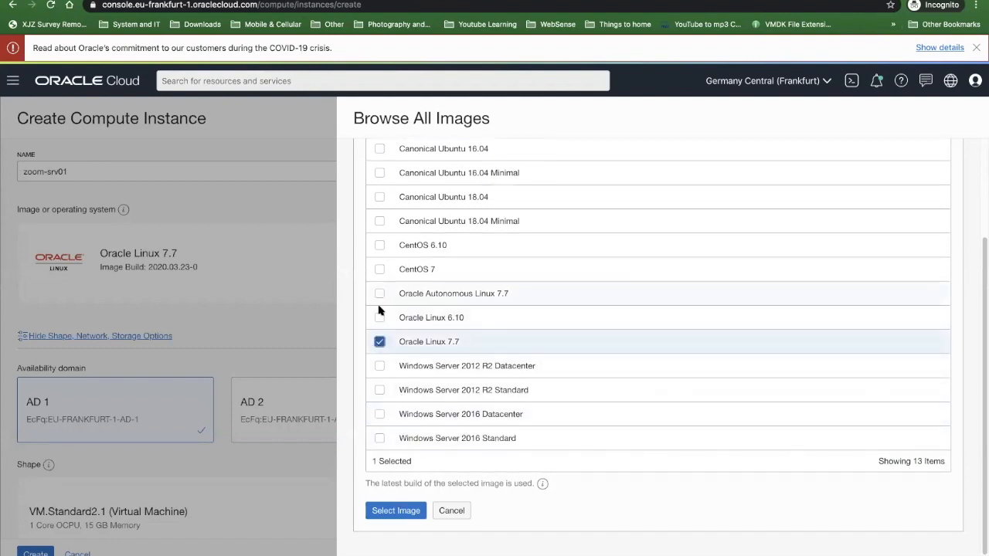
click(398, 511)
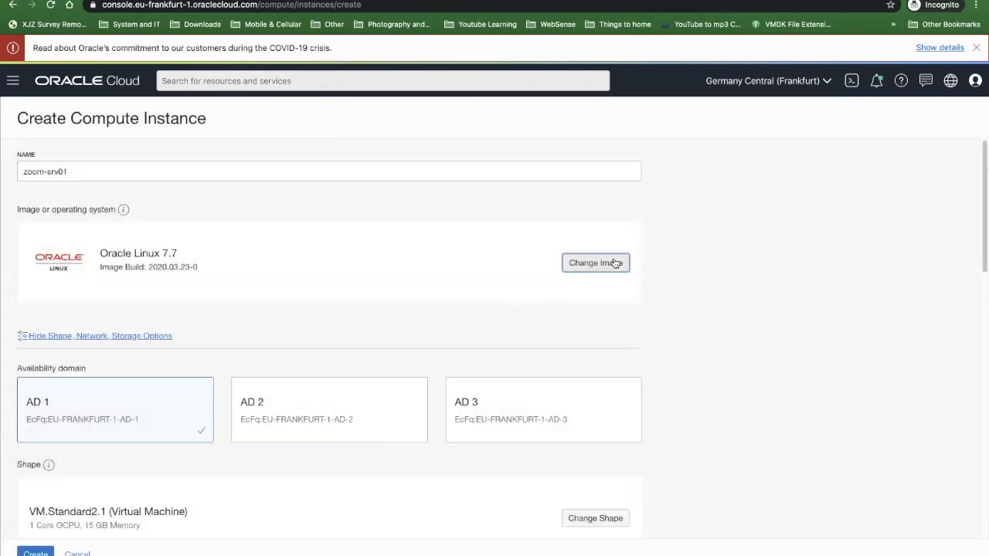
- Reopen the image selection for the instance and look through the pre-built Oracle images
click(615, 263)
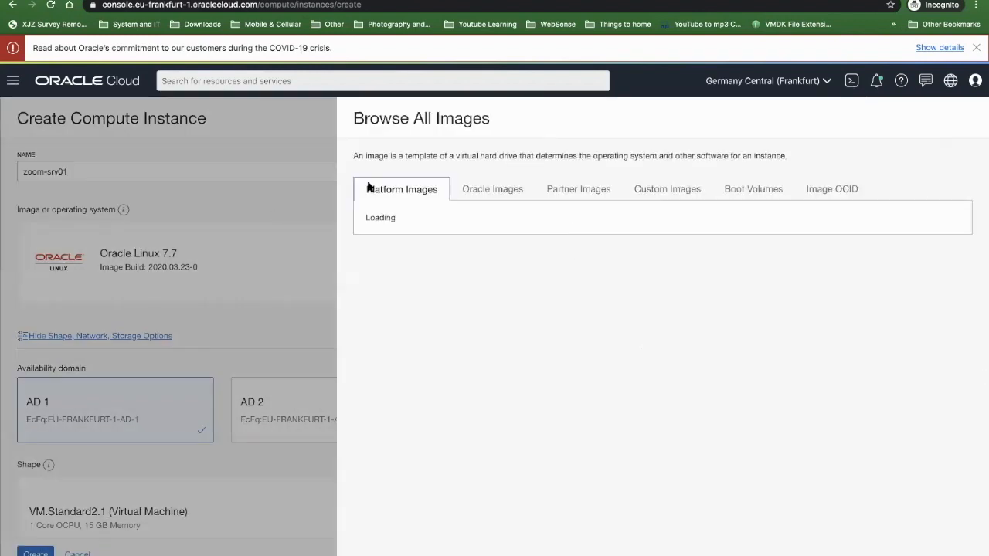
click(491, 195)
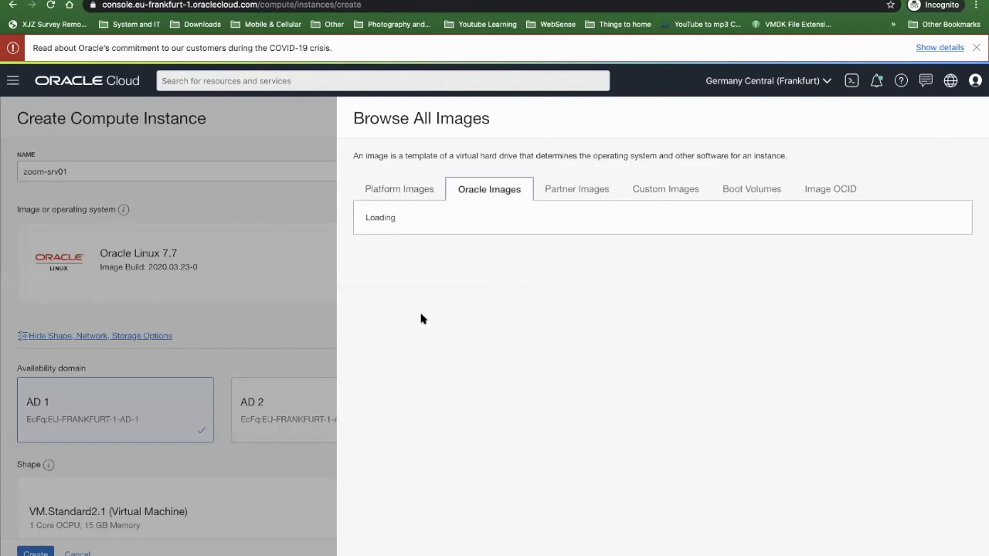
scroll(420, 323, down, 10)
scroll(460, 274, down, 3)
scroll(455, 278, up, 15)
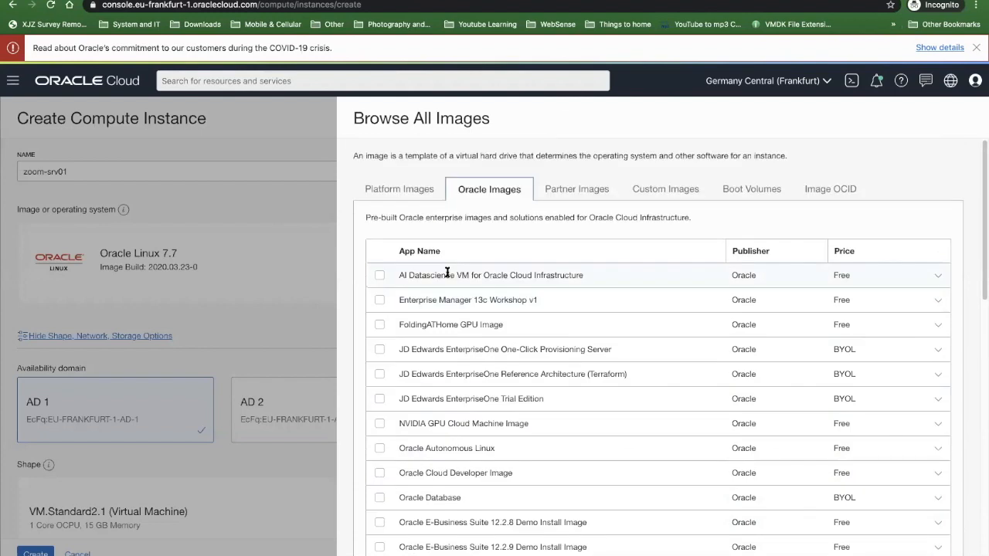
- Look through the third-party partner images offered for the instance
click(562, 191)
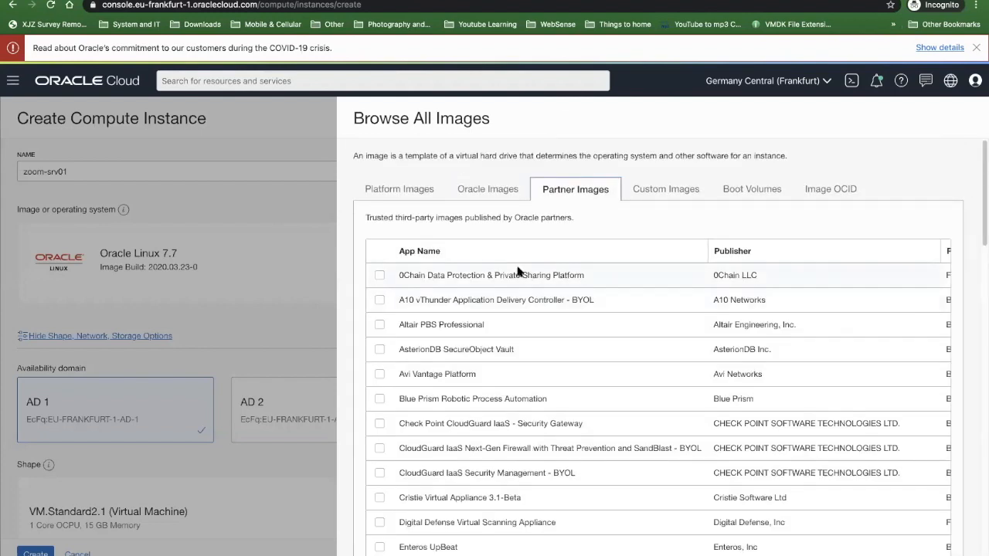
scroll(425, 356, down, 1)
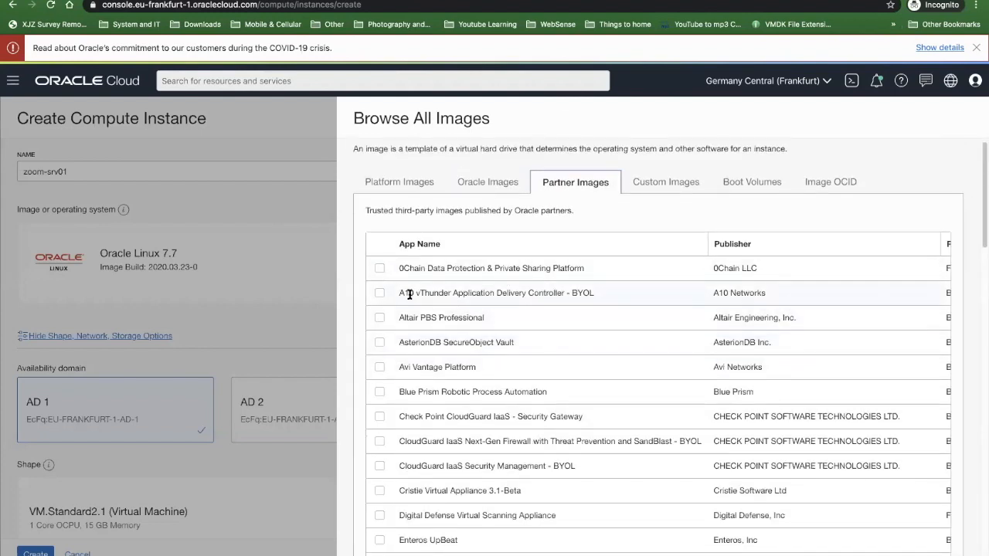
scroll(418, 363, down, 2)
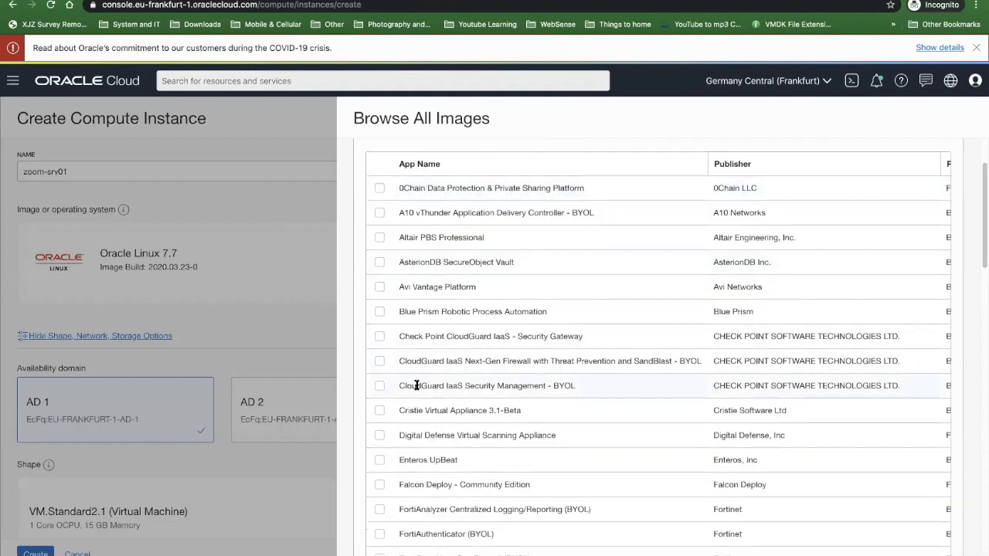
scroll(417, 384, down, 1)
scroll(497, 290, down, 4)
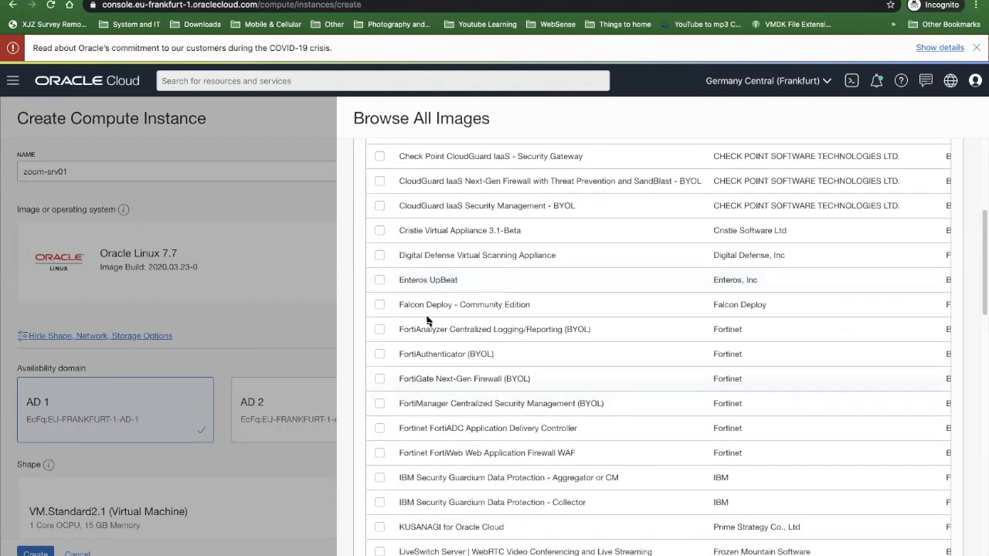
scroll(421, 464, up, 6)
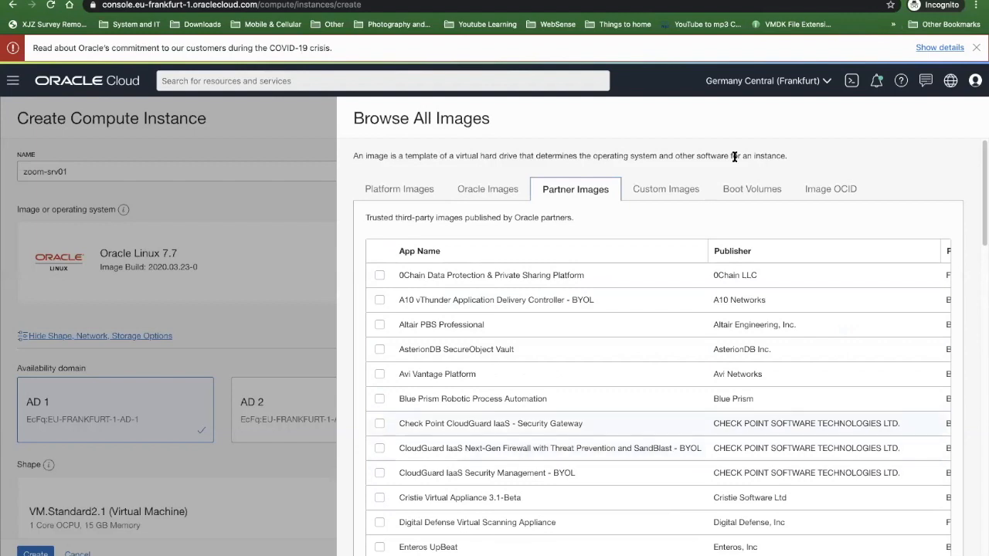
- View the available custom images and boot volumes, and close the image selection without changing the image
click(649, 193)
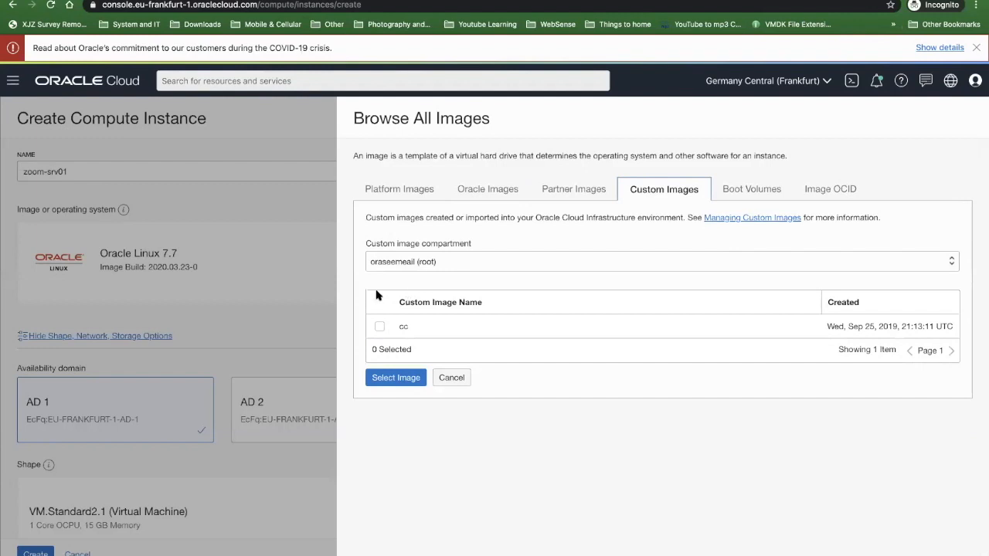
click(740, 190)
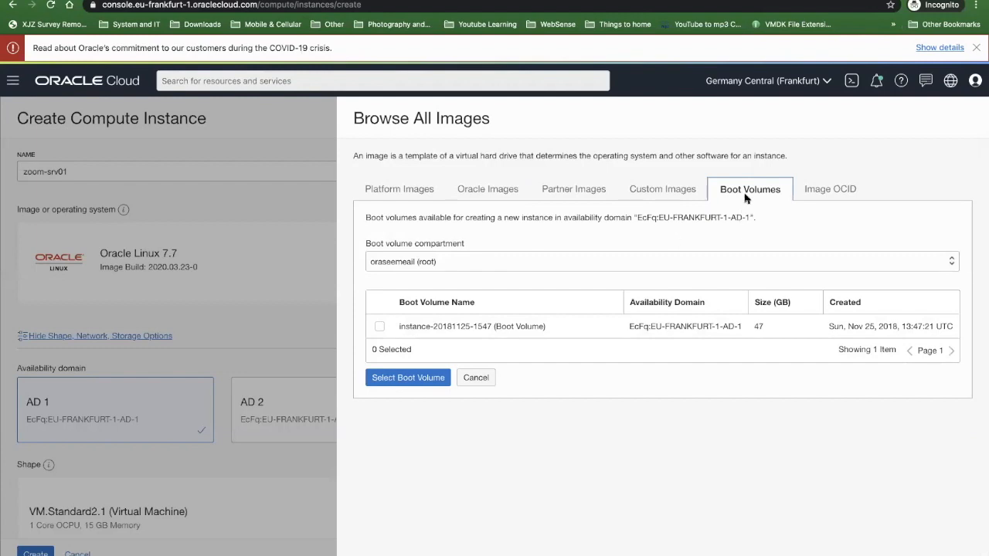
click(479, 379)
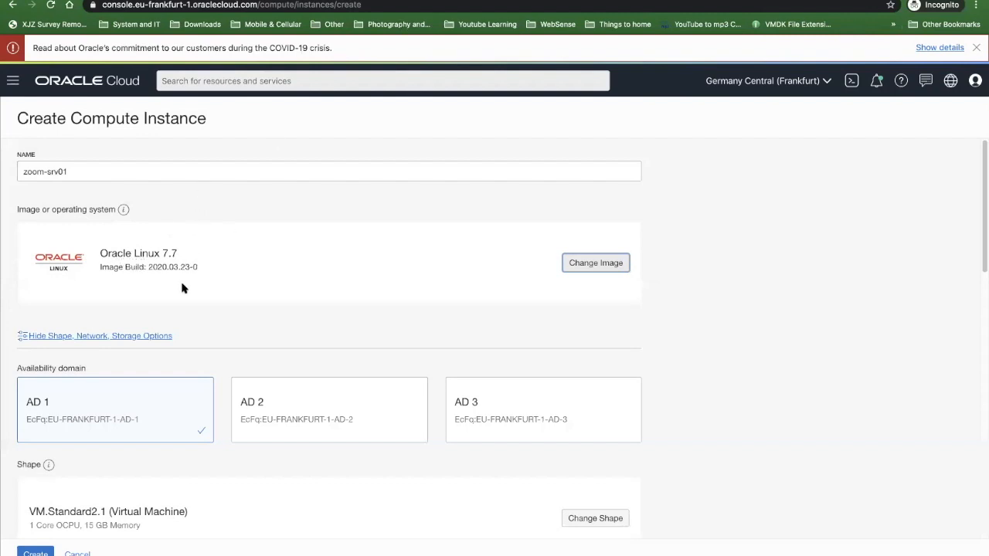
- Open the instance's shape selection and mark the Always Free eligible VM.Standard.E2.1.Micro shape
scroll(112, 336, down, 3)
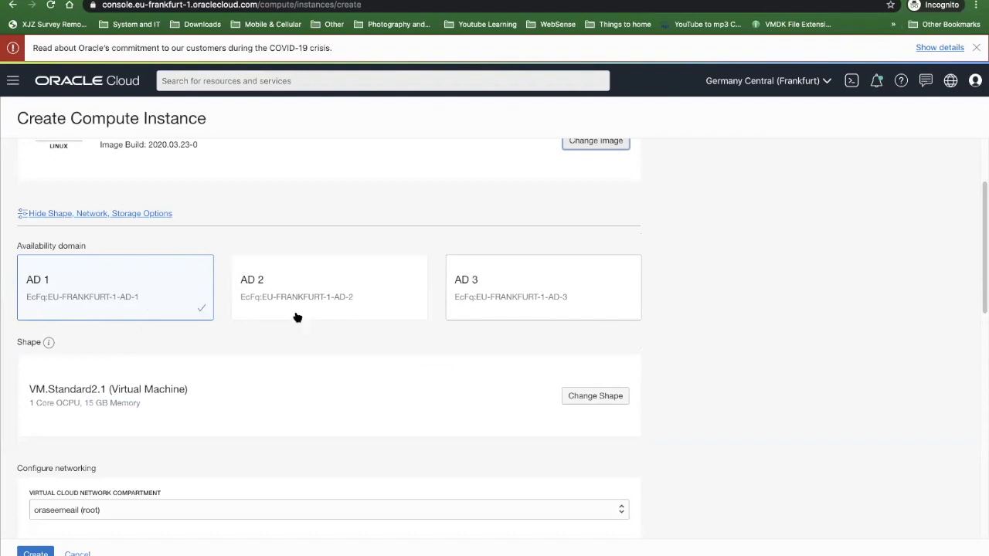
scroll(196, 316, down, 3)
scroll(526, 254, up, 1)
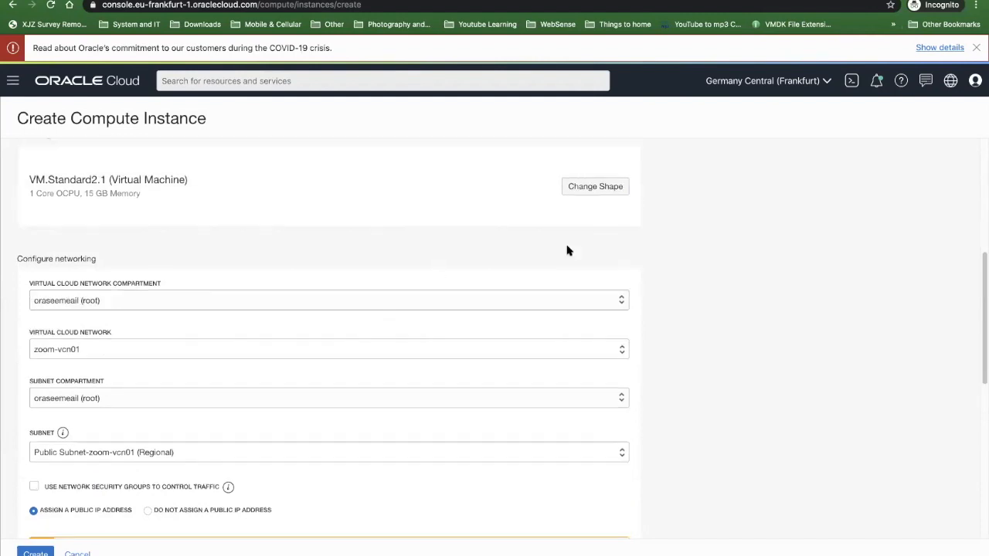
click(581, 192)
scroll(445, 320, down, 1)
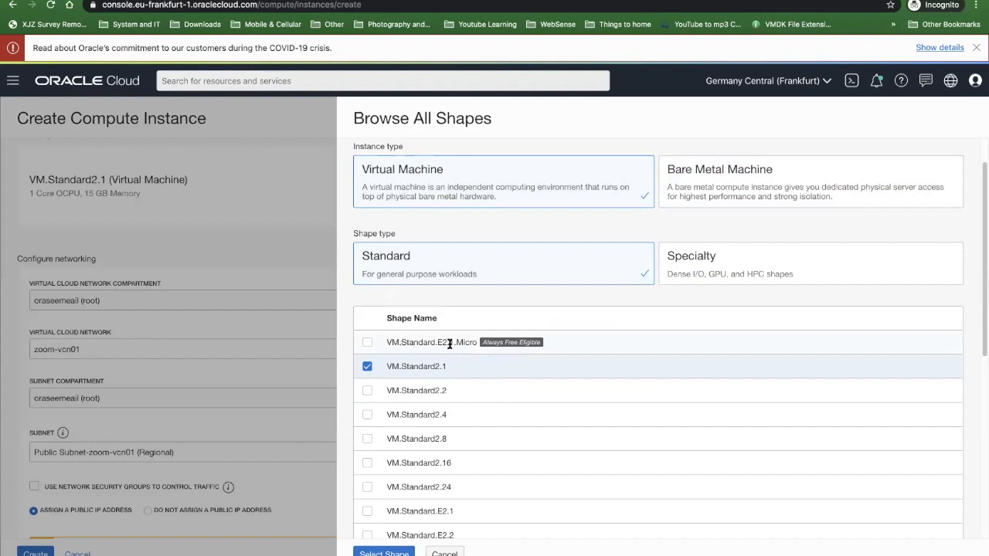
drag(390, 341, 481, 342)
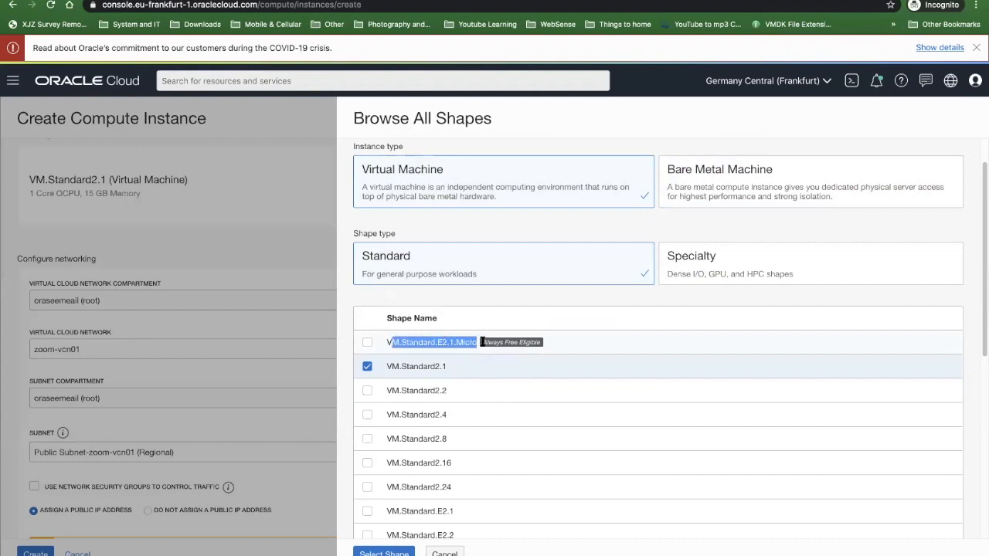
click(528, 349)
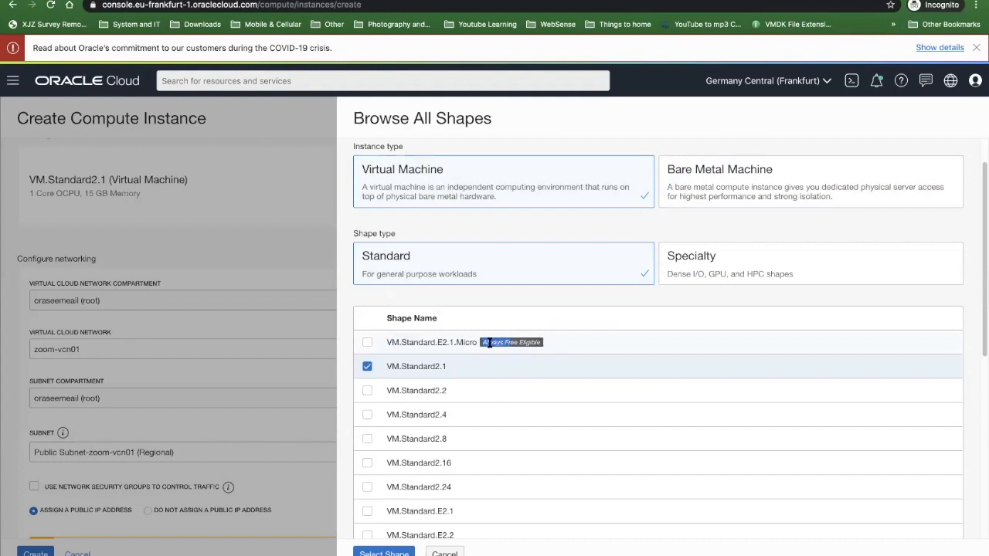
triple_click(493, 345)
click(367, 343)
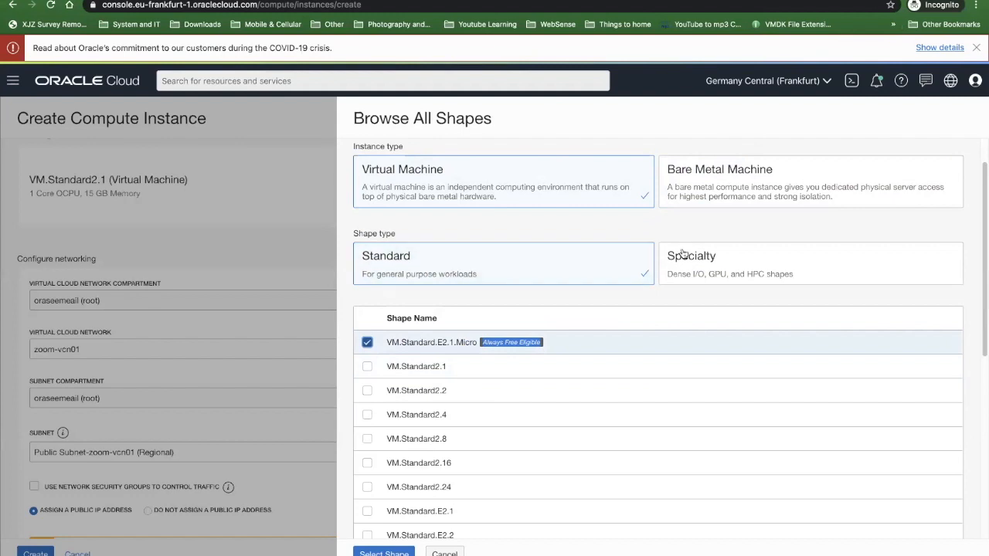
- View the Specialty virtual machine shapes, briefly marking and unmarking VM.GPU2.1
click(686, 260)
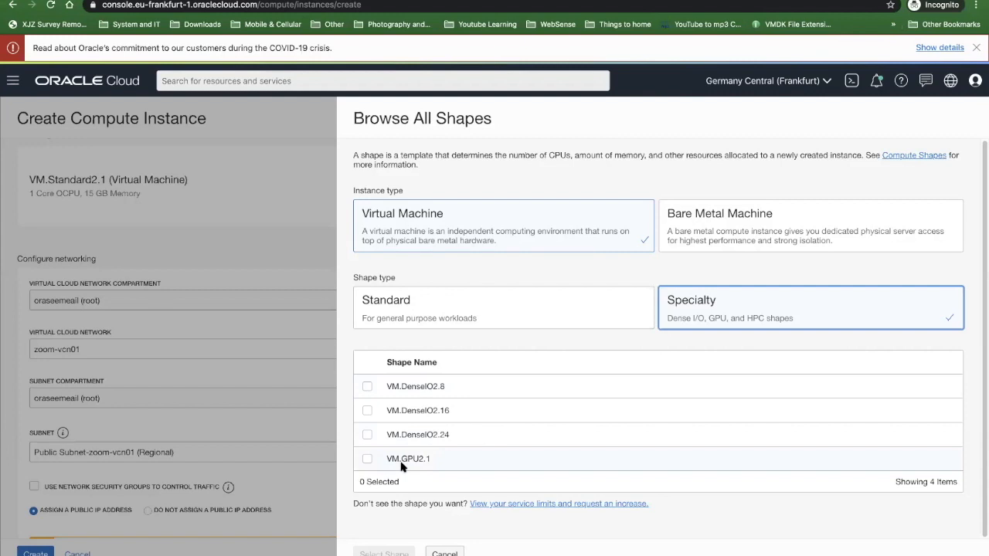
click(368, 459)
click(368, 459)
- Choose the Standard shape VM.Standard2.1 for the instance and apply the selection
click(433, 304)
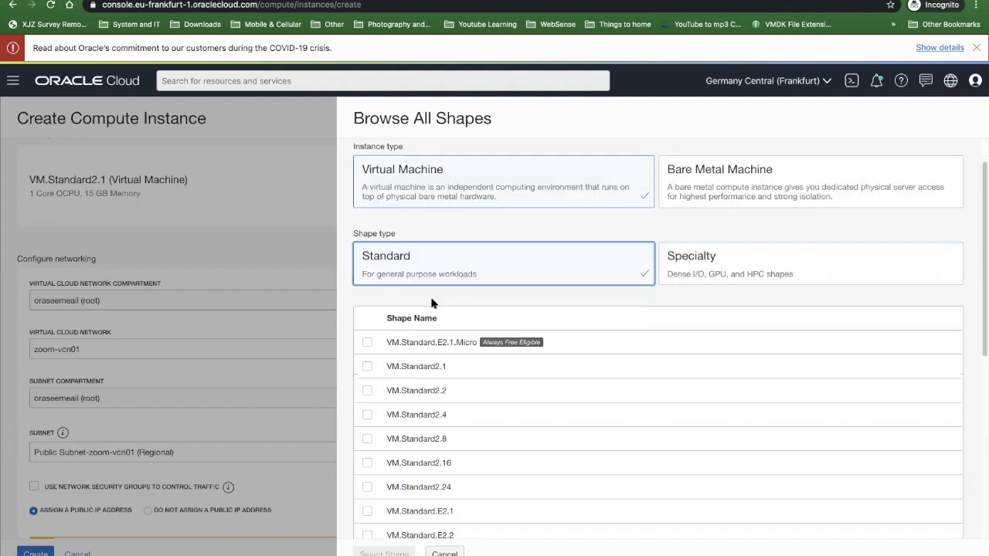
click(367, 367)
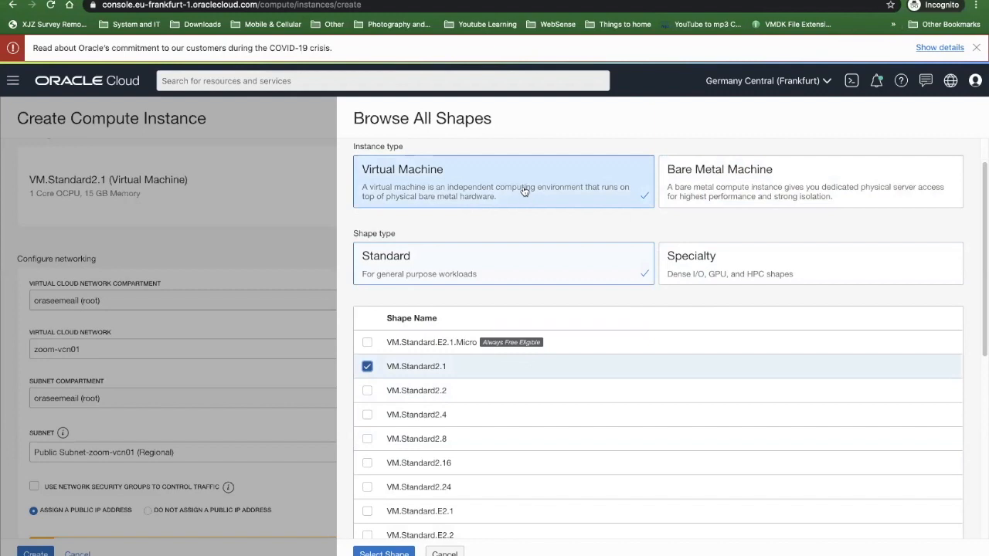
click(384, 554)
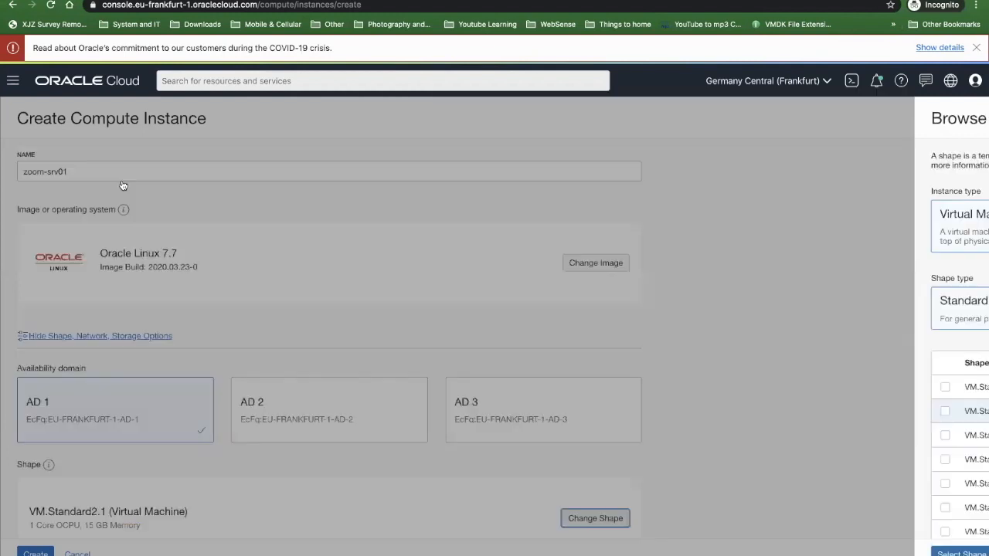
- Select Public Subnet-zoom-vcn01 (Regional) as the subnet in the instance's networking settings
scroll(190, 275, down, 3)
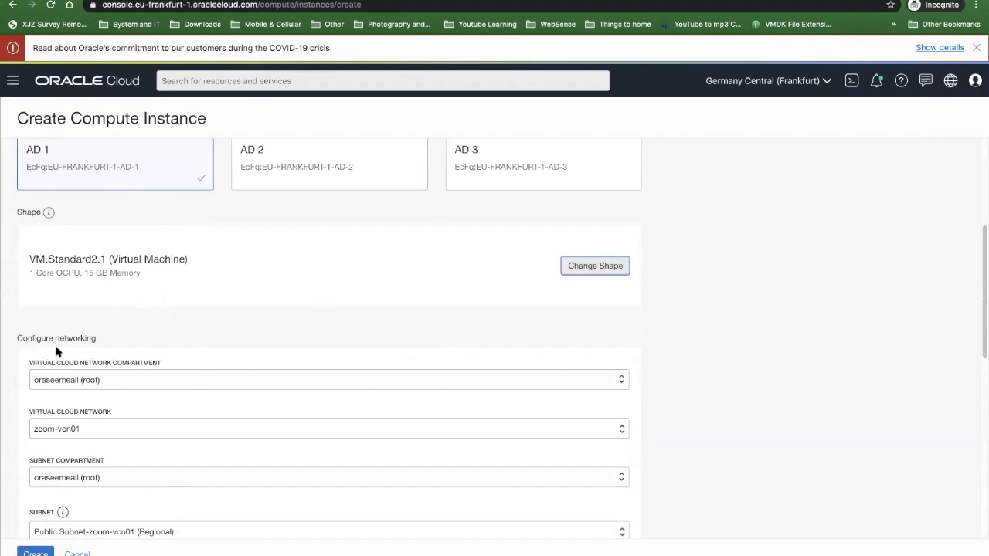
scroll(62, 384, down, 2)
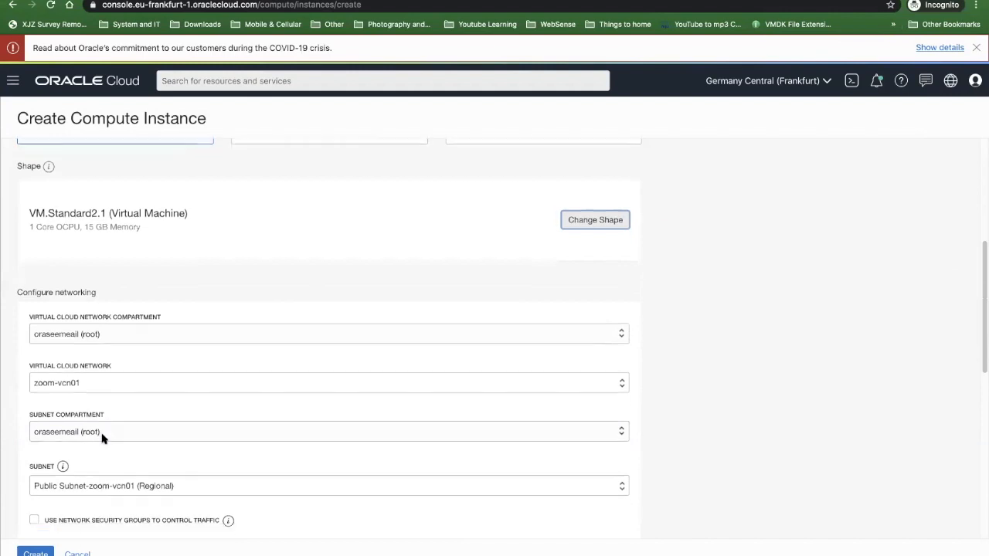
scroll(101, 437, down, 2)
click(112, 461)
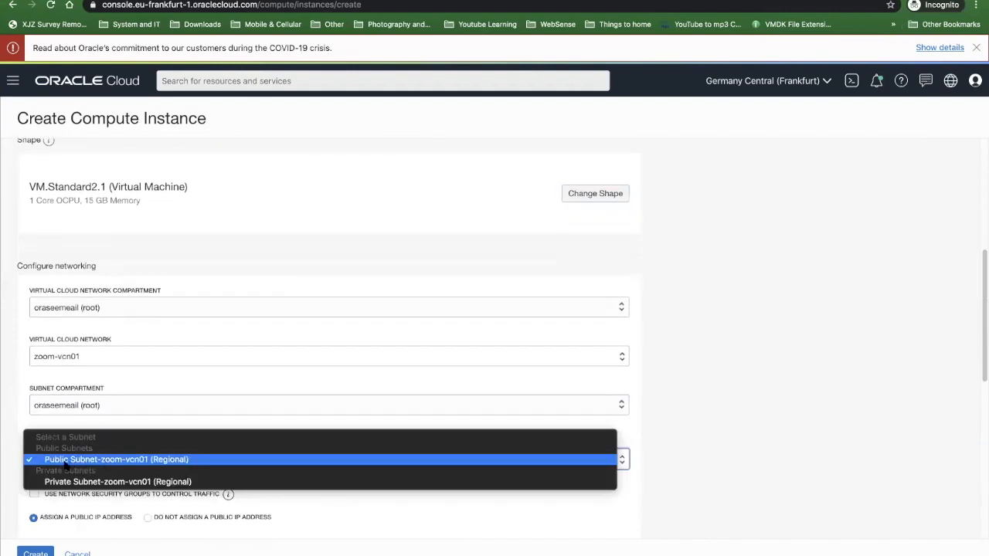
click(116, 460)
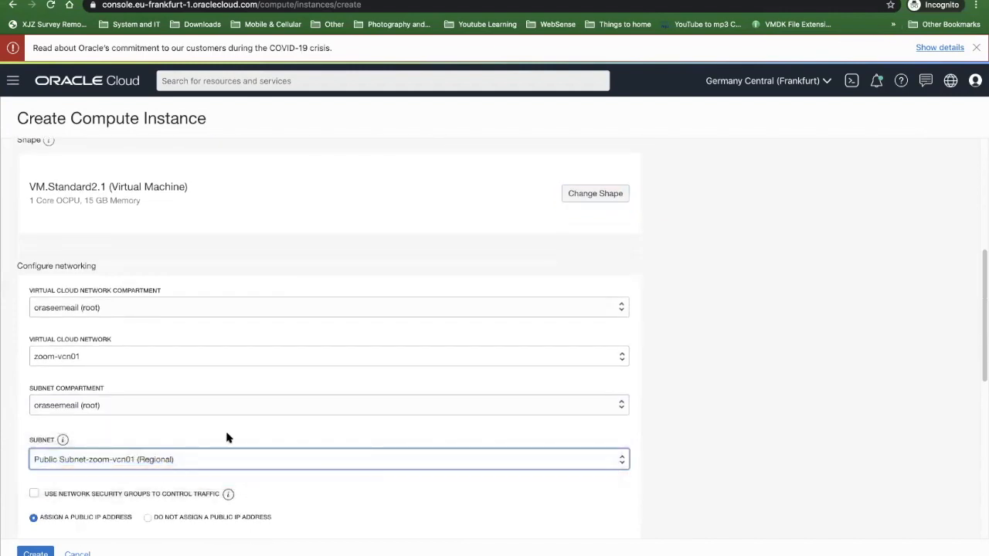
- Set the instance's networking to not assign a public IP address
scroll(226, 438, down, 5)
scroll(57, 379, down, 1)
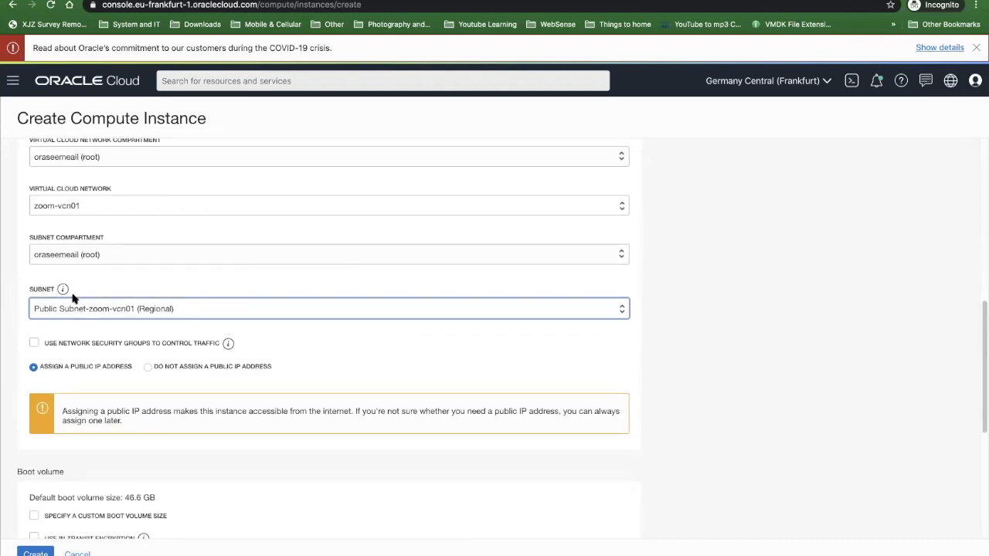
scroll(161, 351, down, 2)
scroll(161, 351, down, 3)
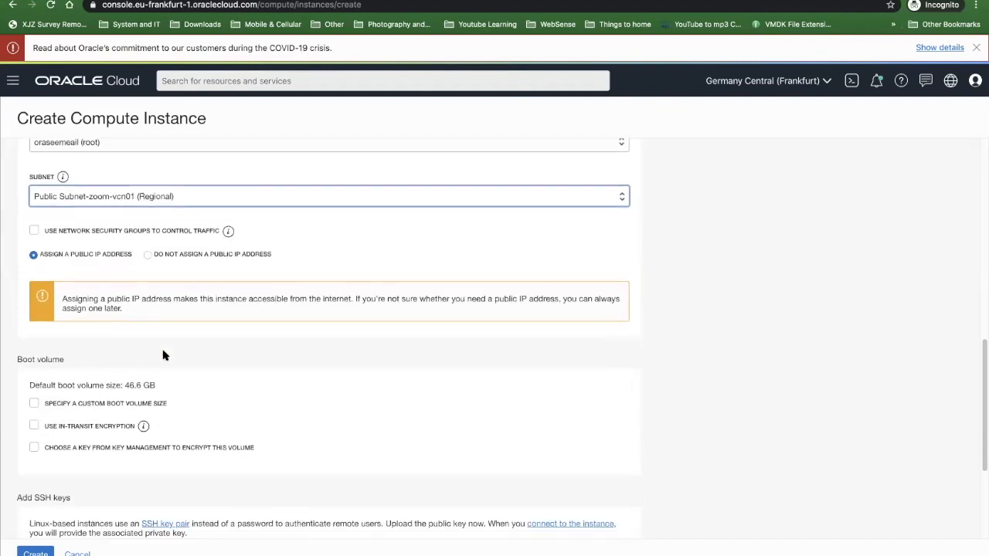
scroll(76, 228, up, 1)
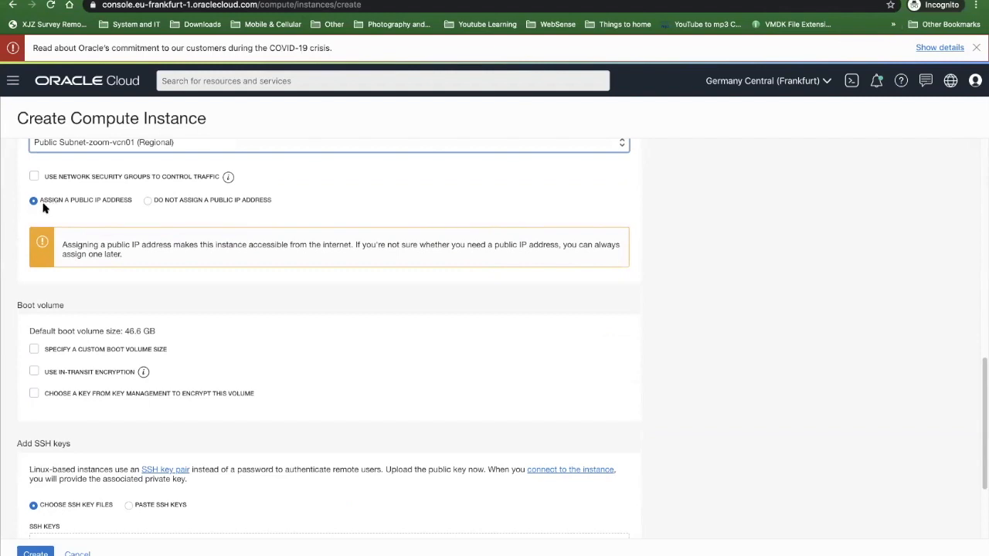
click(146, 200)
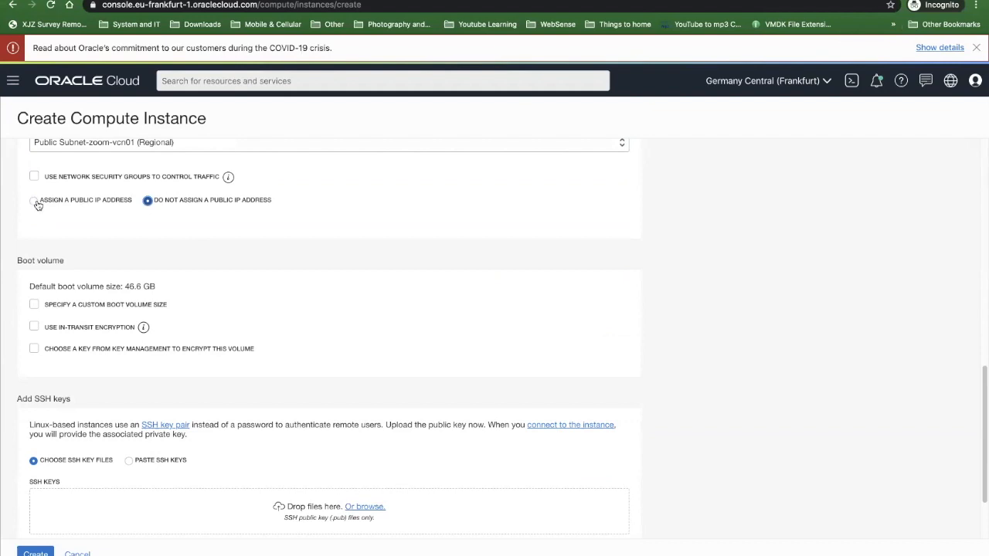
- Switch the instance's SSH key method to pasting SSH keys
scroll(31, 276, down, 1)
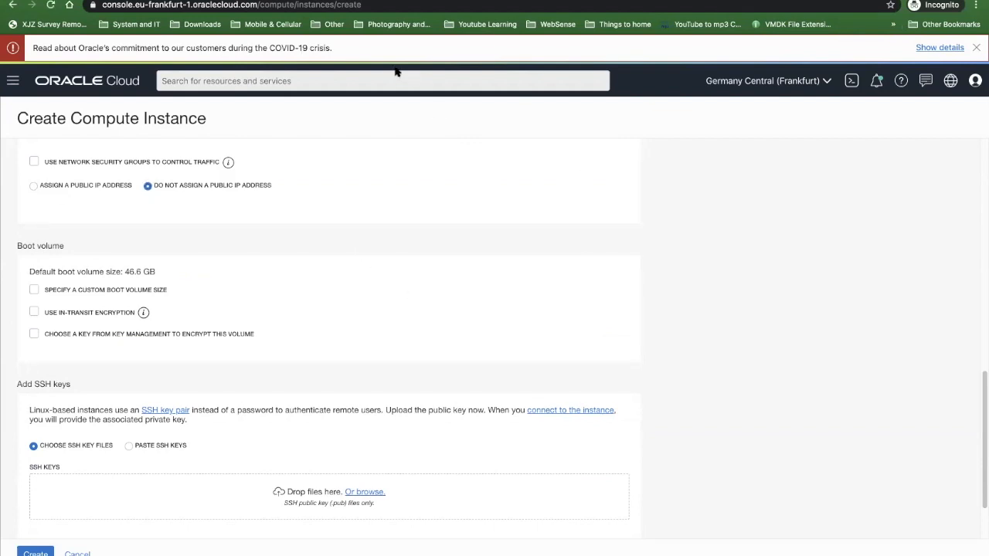
scroll(89, 394, down, 2)
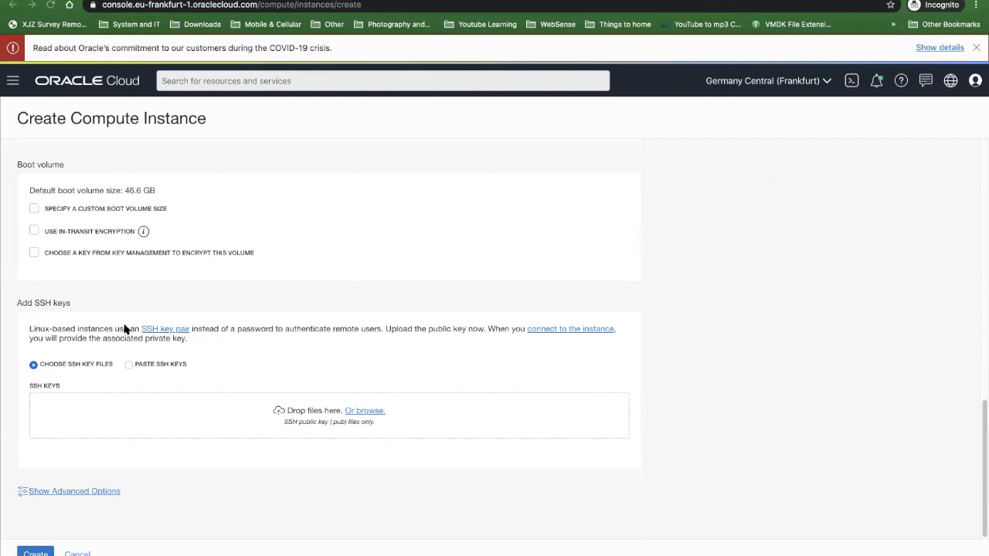
click(127, 364)
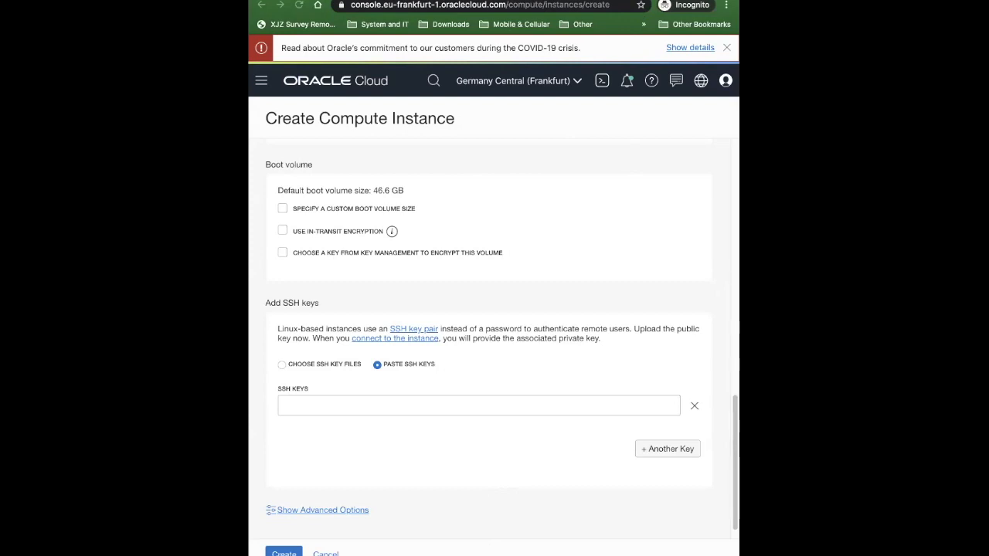
key(ctrl+Left)
click(365, 2)
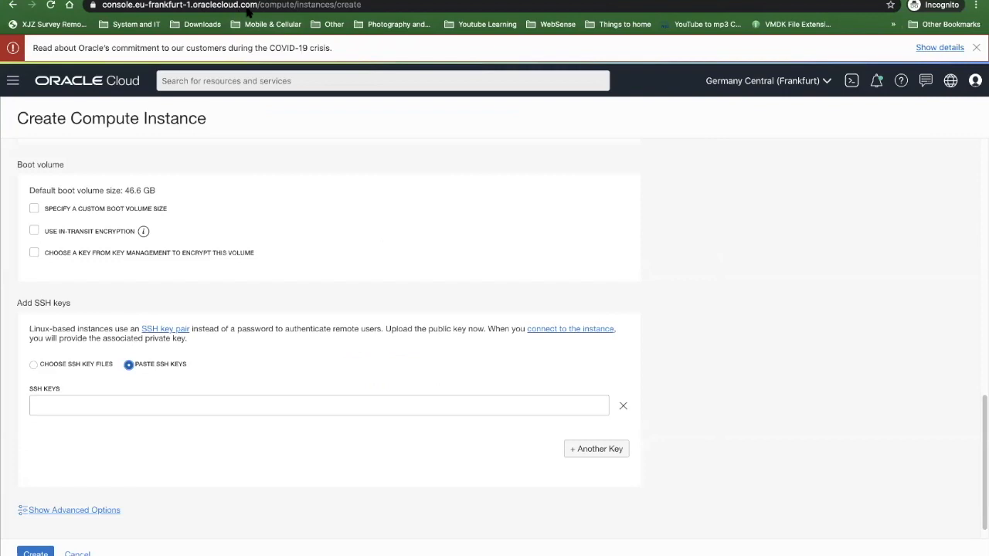
- Paste the SSH public key into the SSH keys field, clear it and paste it again
click(46, 398)
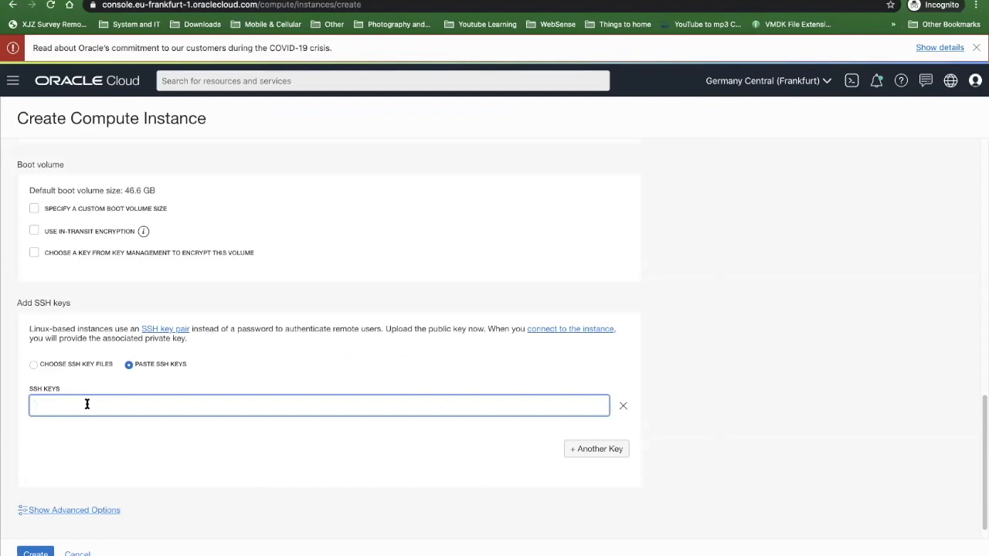
key(ctrl+v)
drag(88, 403, 91, 397)
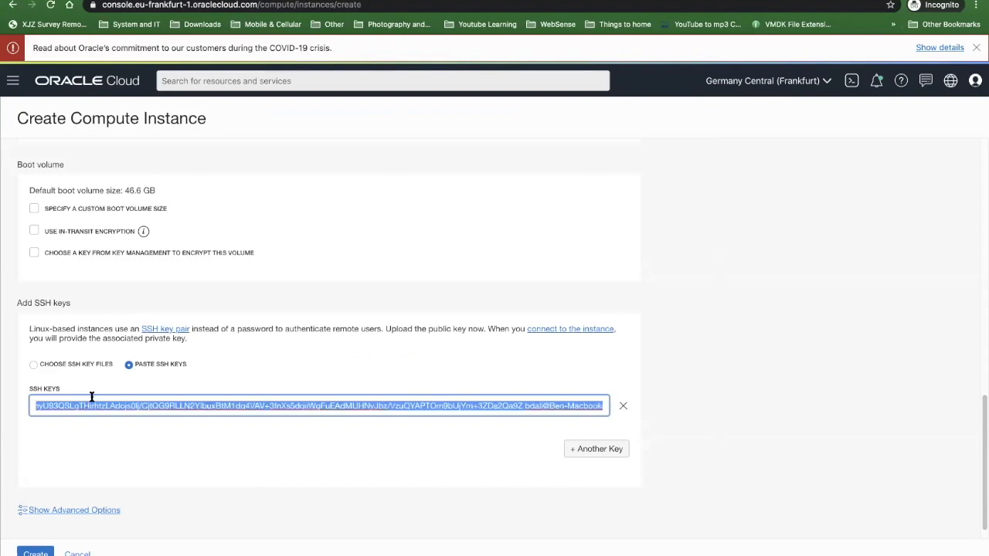
key(BackSpace)
key(ctrl+v)
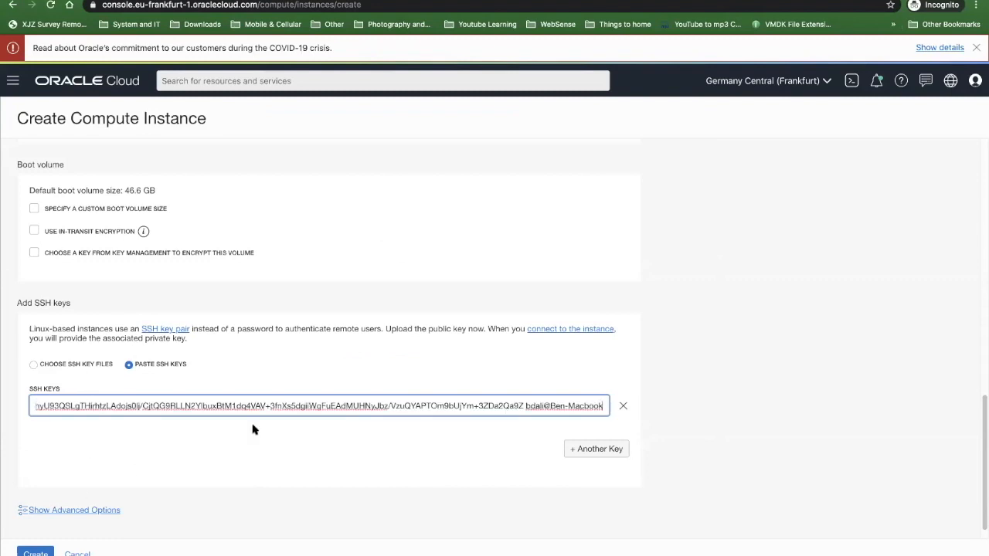
- Clear the SSH keys field, paste the SSH public key again and create the compute instance
click(617, 412)
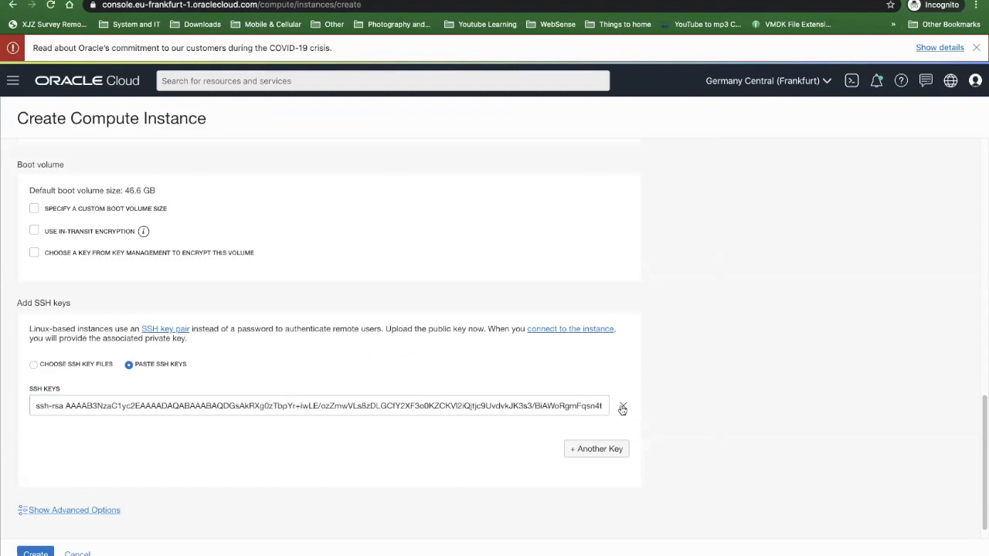
click(493, 407)
key(super+a)
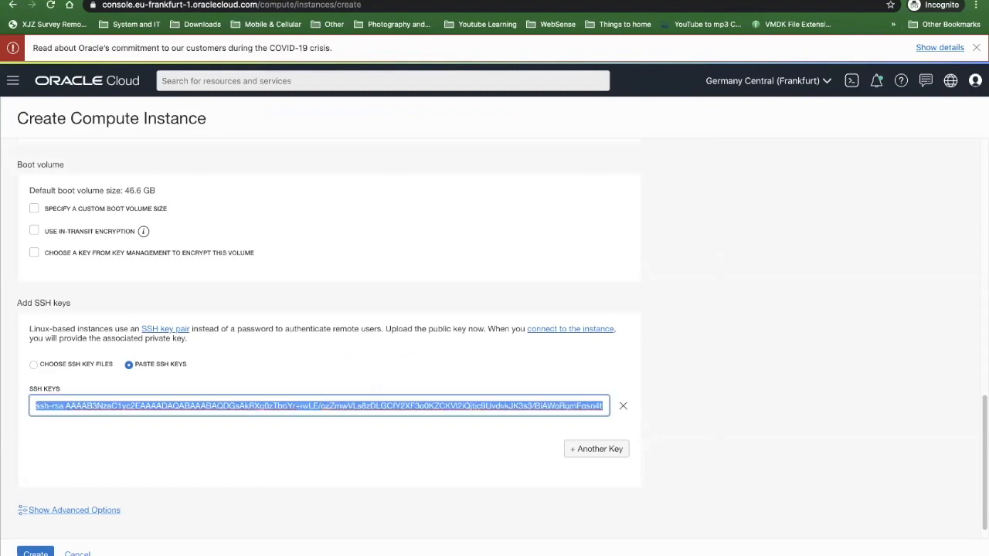
key(BackSpace)
key(super+v)
scroll(363, 510, down, 1)
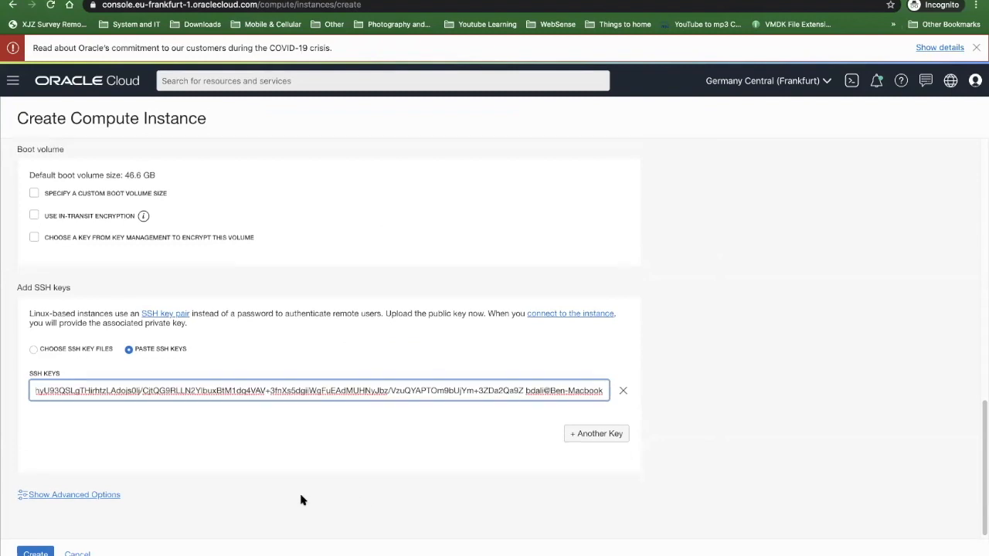
click(34, 551)
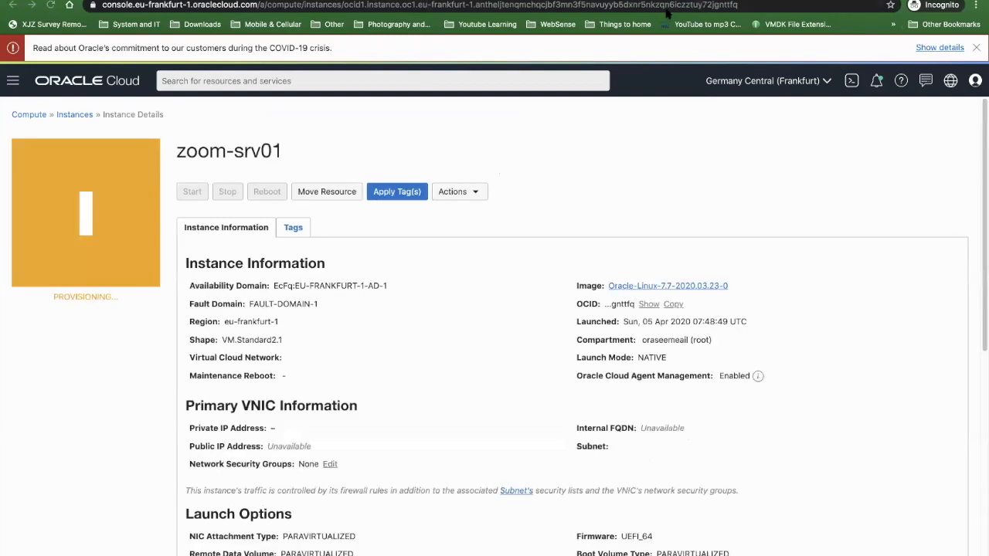
- Examine the new instance's availability domain, the list of available regions and the instance's fault domain
scroll(541, 185, down, 4)
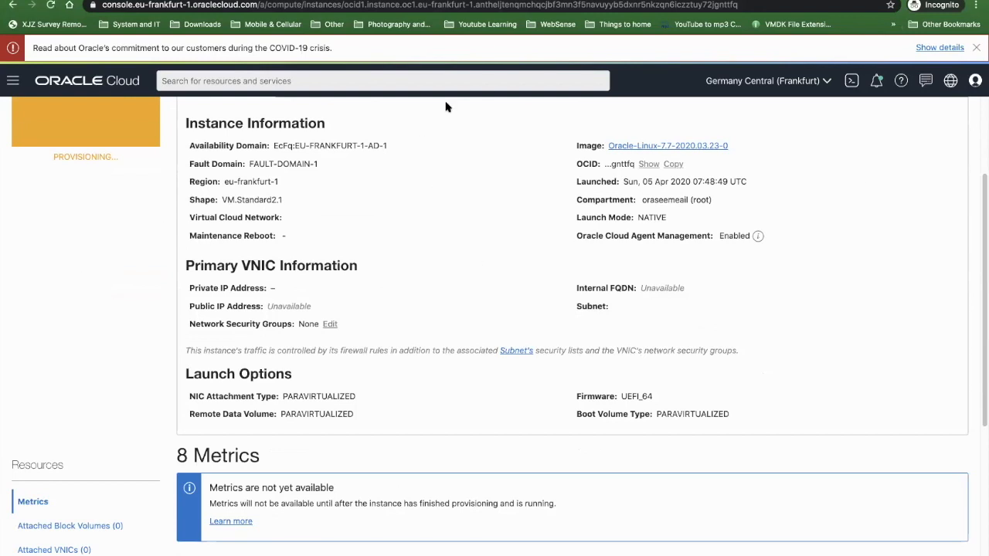
scroll(271, 201, up, 4)
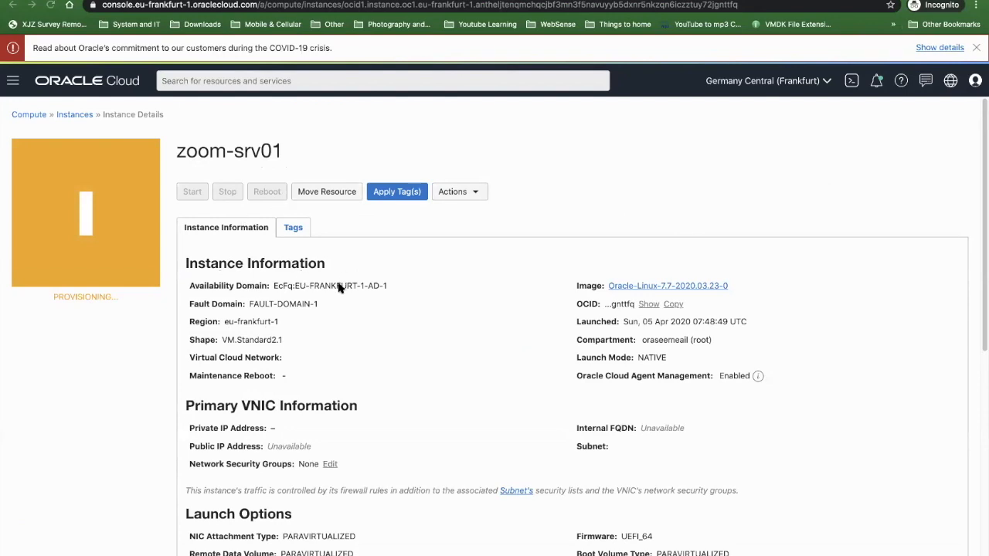
drag(388, 286, 247, 287)
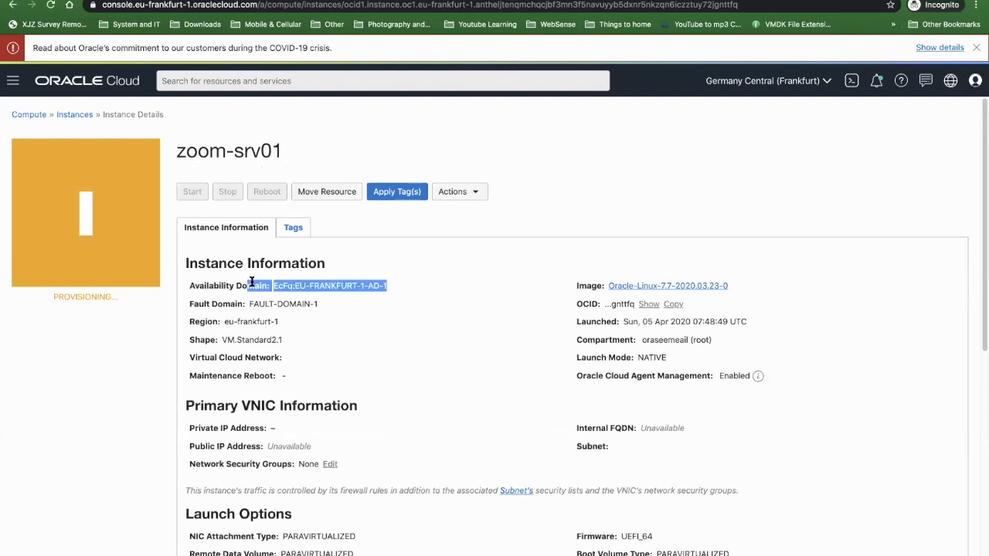
click(771, 85)
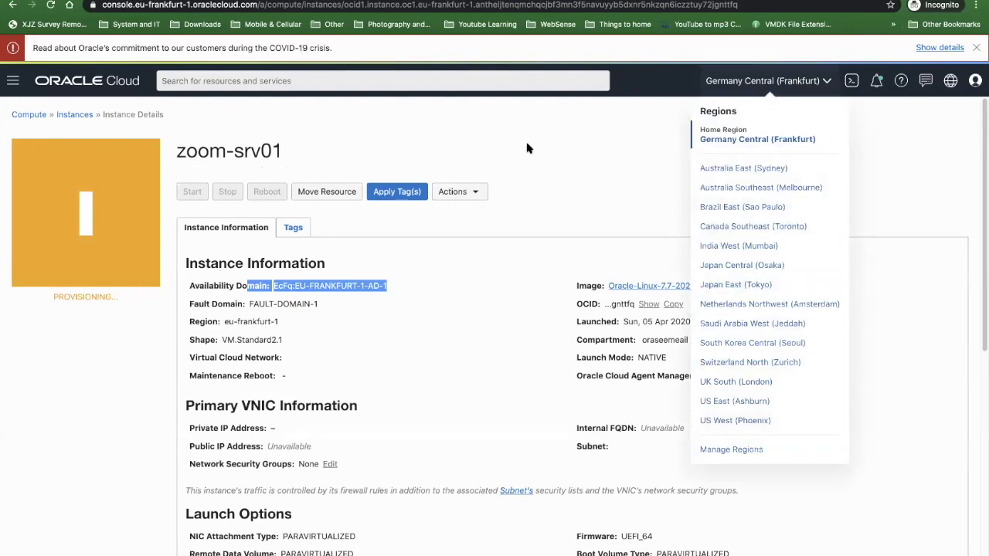
click(360, 296)
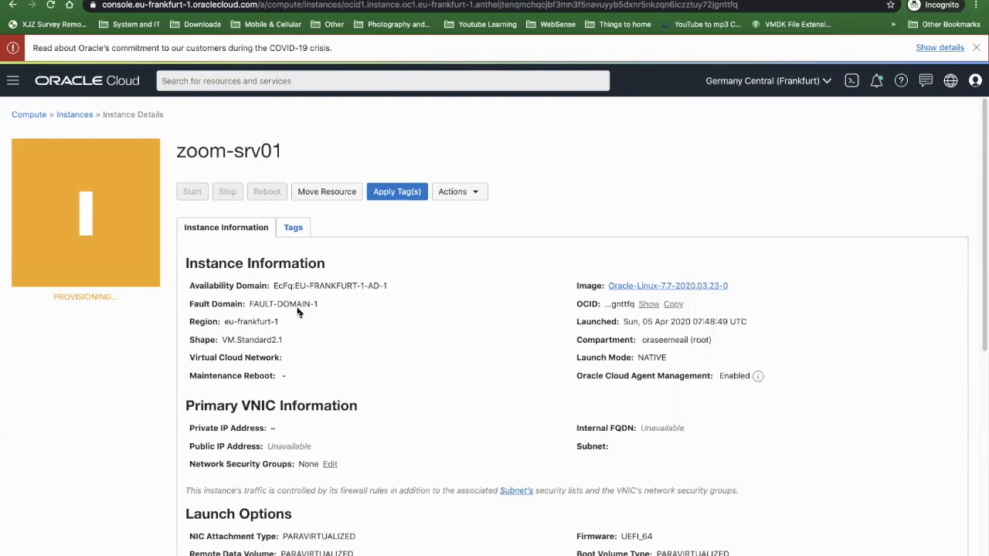
drag(248, 306, 299, 304)
click(269, 304)
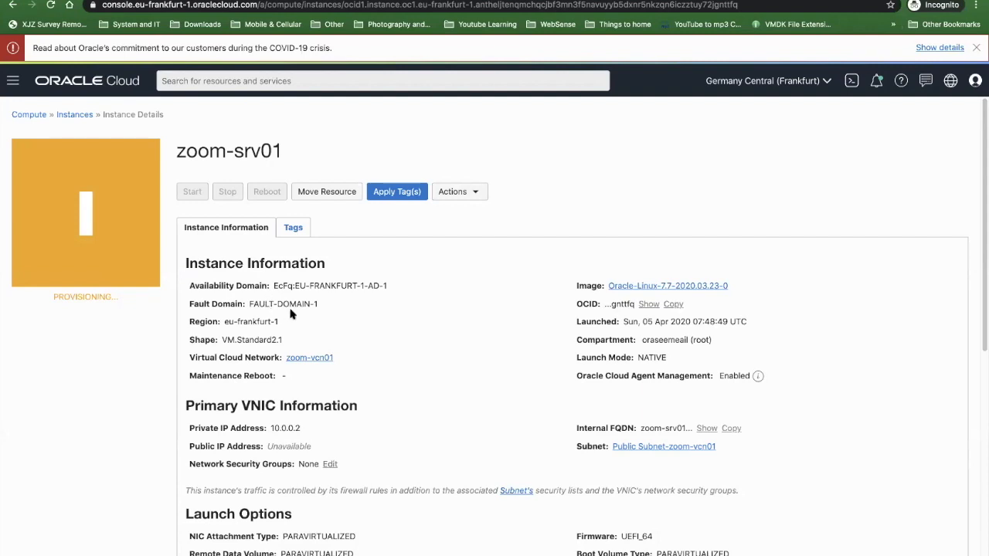
drag(249, 304, 315, 305)
click(277, 303)
drag(323, 305, 248, 305)
- Open a new instance form and review its advanced management options, including the available fault domains, without creating an instance
click(81, 116)
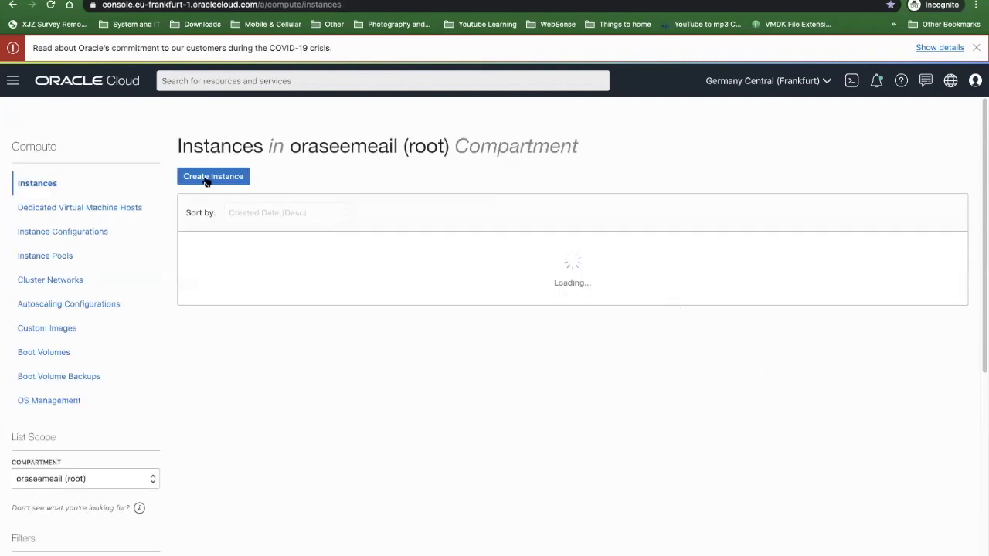
click(206, 178)
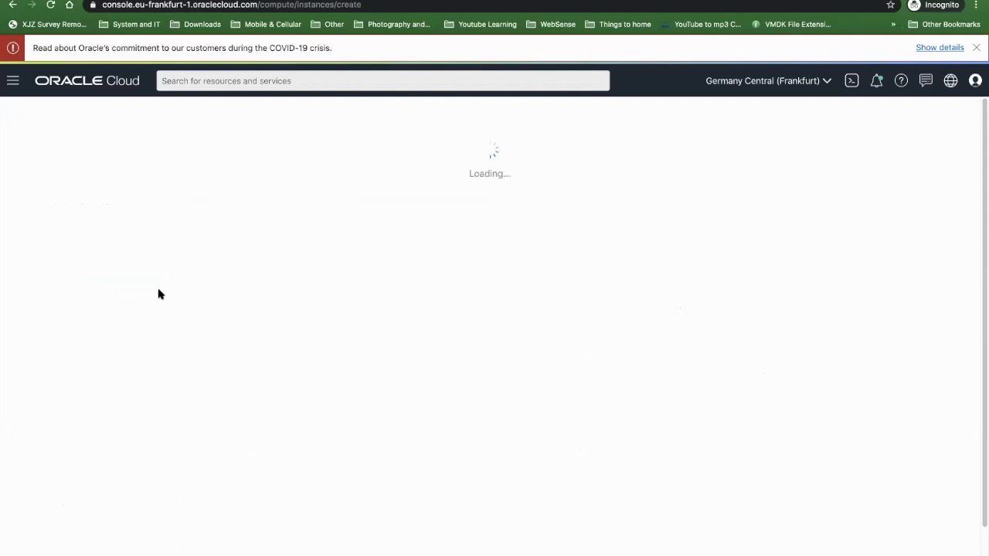
scroll(60, 275, down, 2)
scroll(62, 277, down, 5)
click(91, 493)
scroll(216, 364, down, 4)
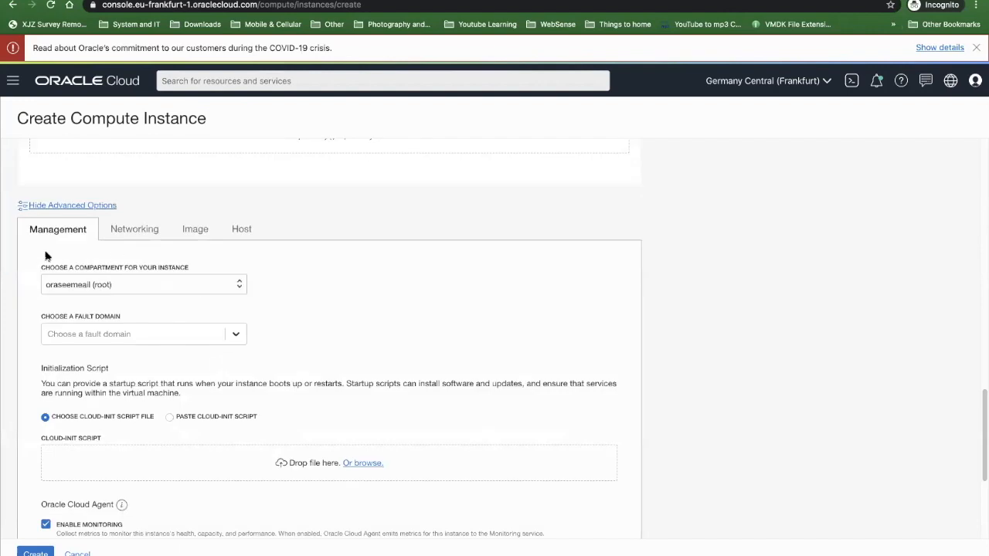
click(144, 338)
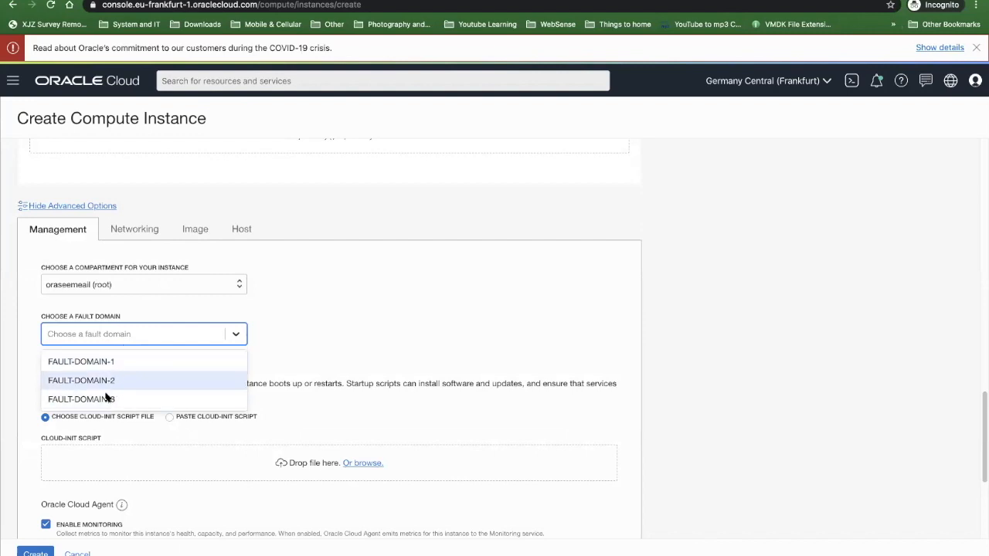
click(438, 328)
scroll(147, 417, down, 3)
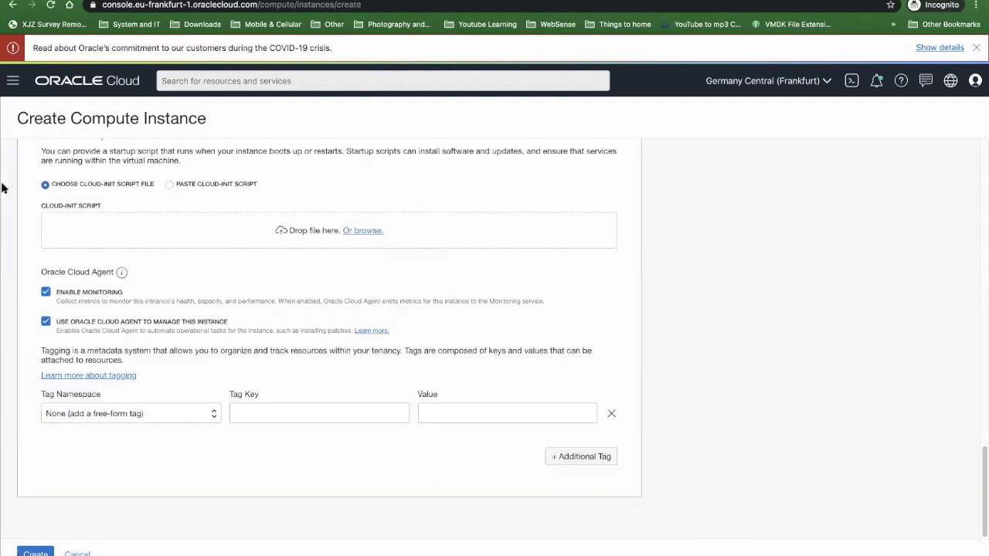
scroll(42, 269, up, 3)
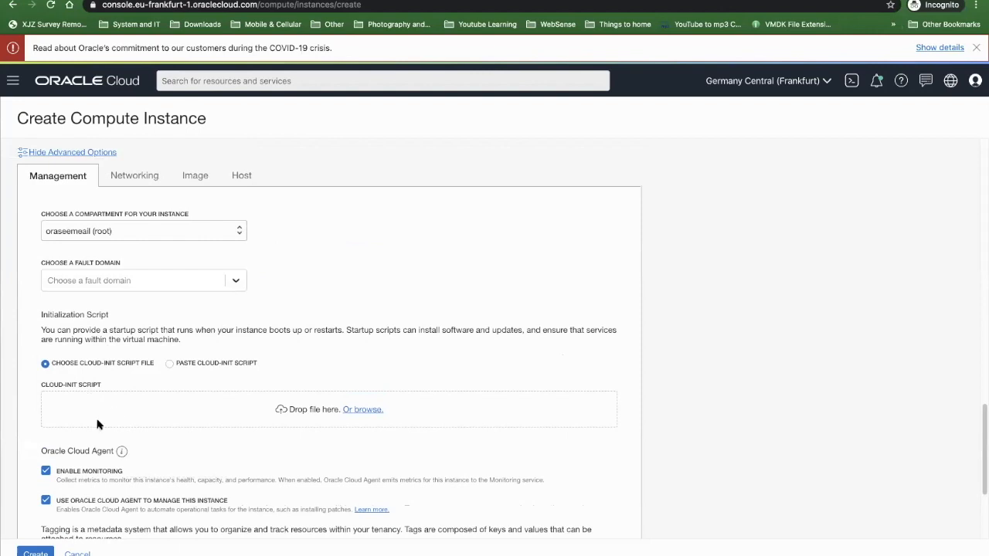
click(126, 183)
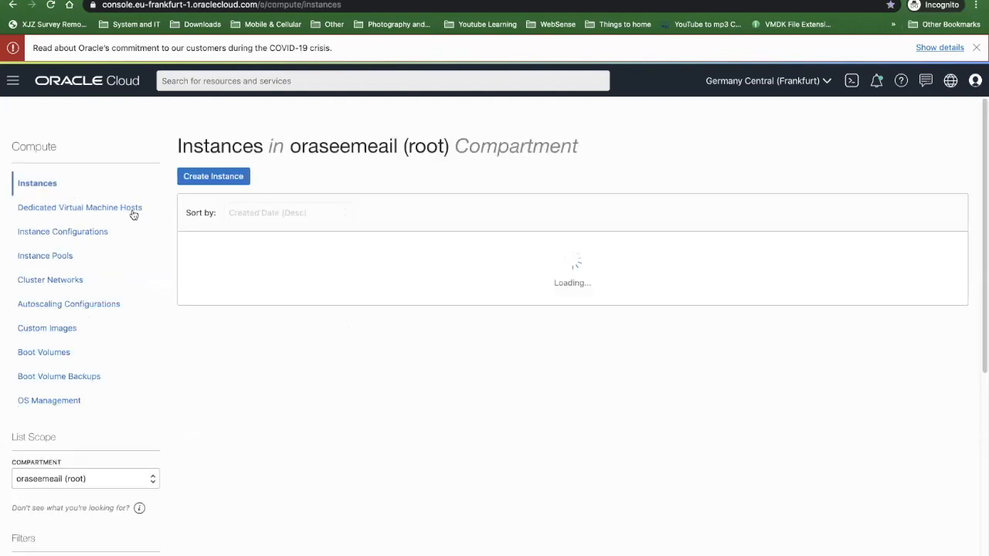
- Reopen the details of zoom-srv01 and examine its region, shape, virtual cloud network and maintenance reboot information
click(265, 247)
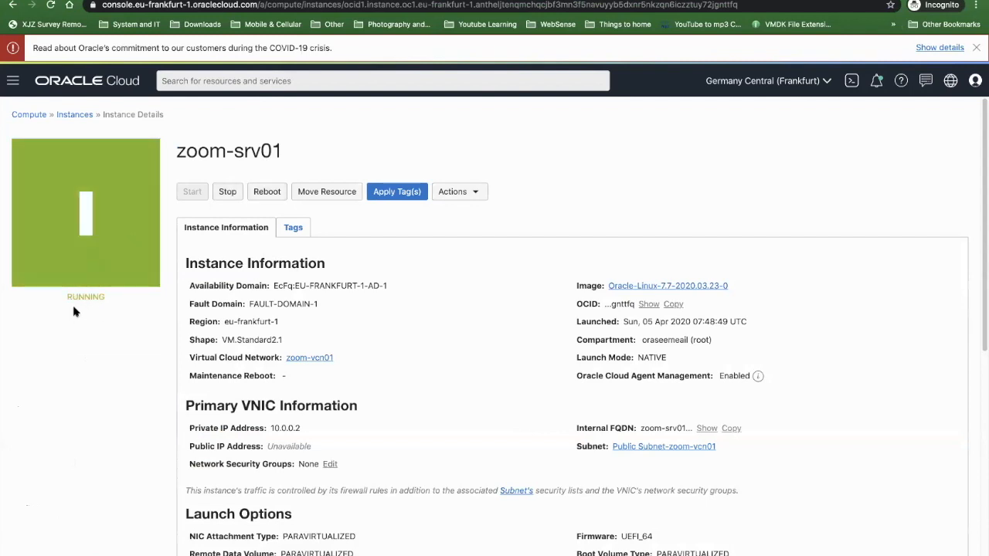
right_click(281, 320)
click(309, 327)
click(287, 348)
drag(189, 375, 278, 375)
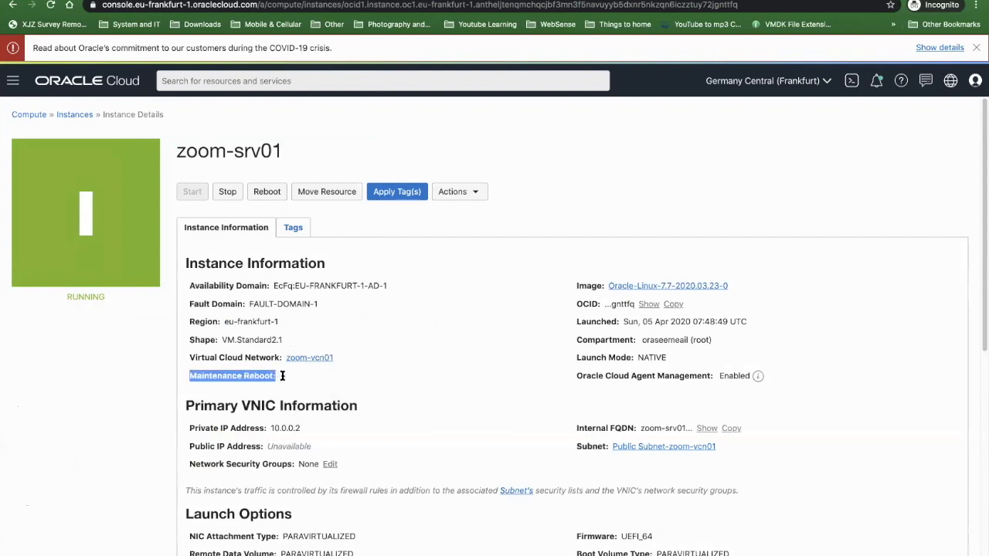
click(283, 375)
drag(305, 386, 214, 376)
click(225, 371)
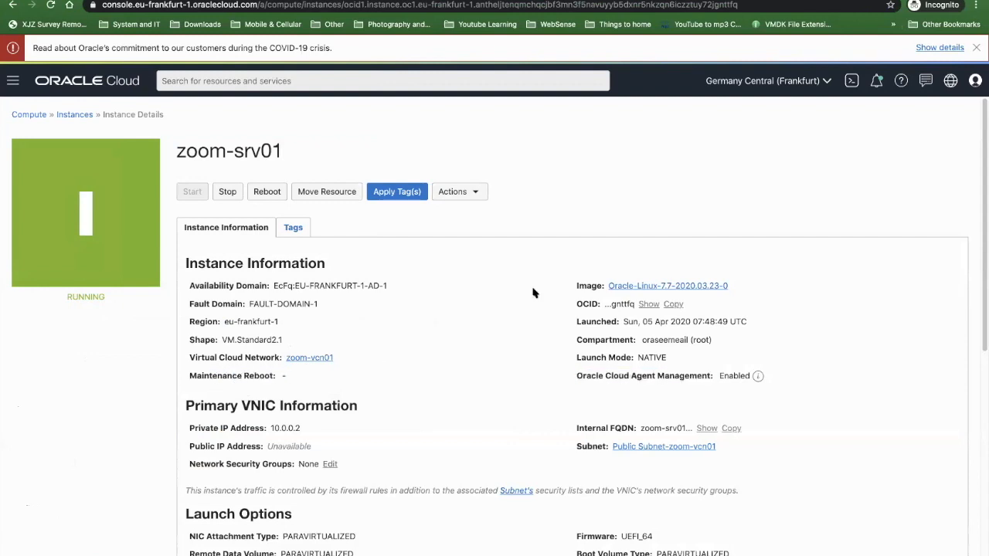
- Show the full OCID of zoom-srv01 and examine its private and public IP address entries, launch options and metrics
click(649, 304)
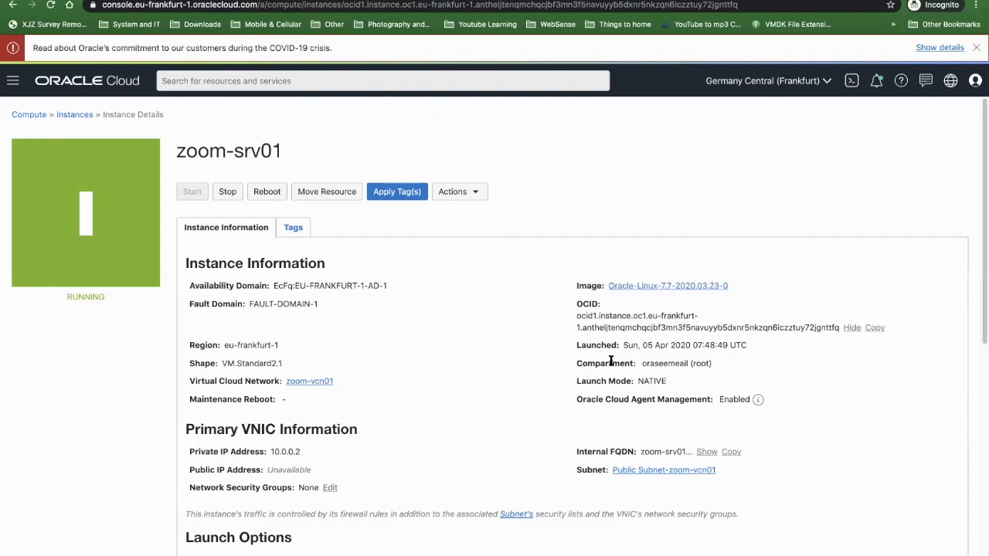
scroll(610, 361, down, 1)
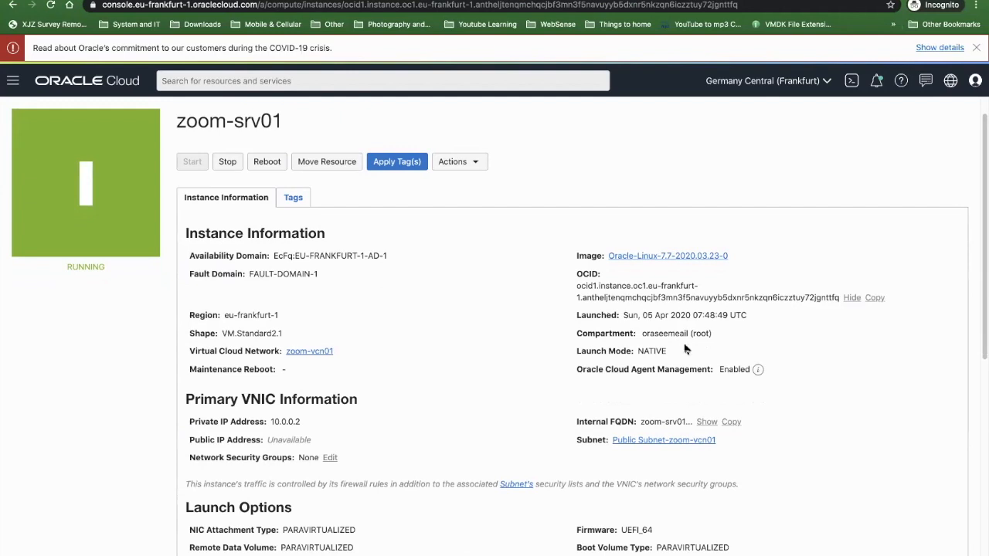
scroll(684, 350, down, 10)
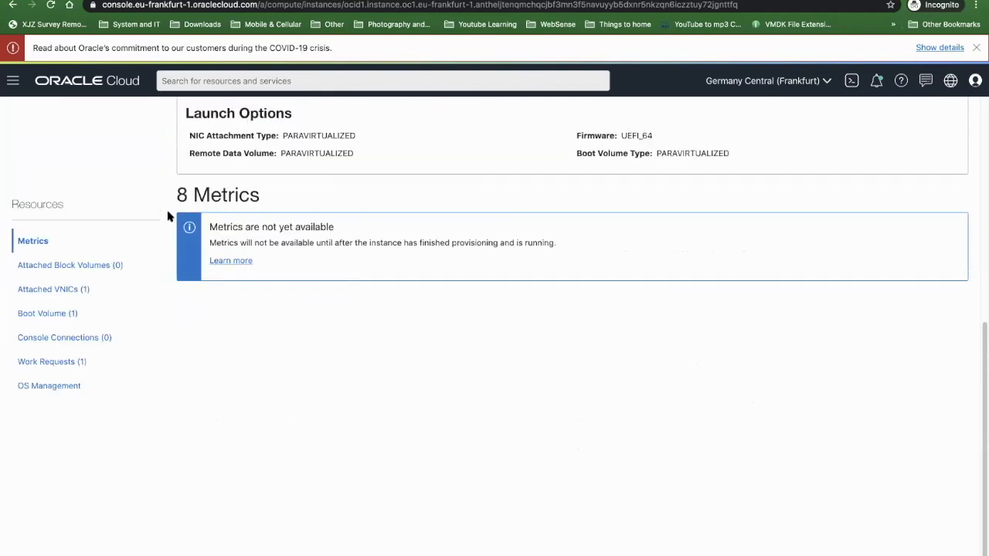
scroll(350, 268, up, 6)
double_click(282, 253)
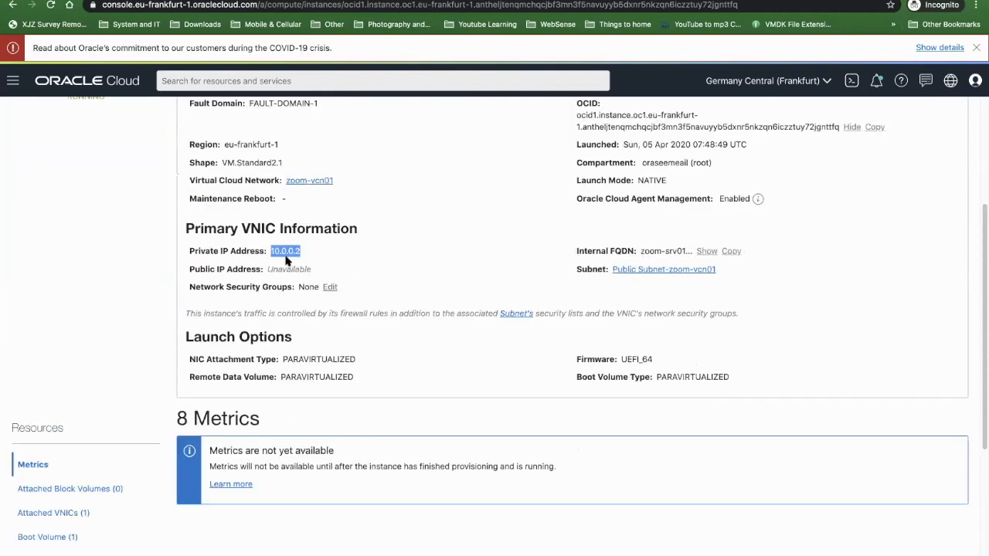
click(298, 270)
double_click(284, 276)
drag(311, 279, 306, 281)
scroll(283, 304, up, 3)
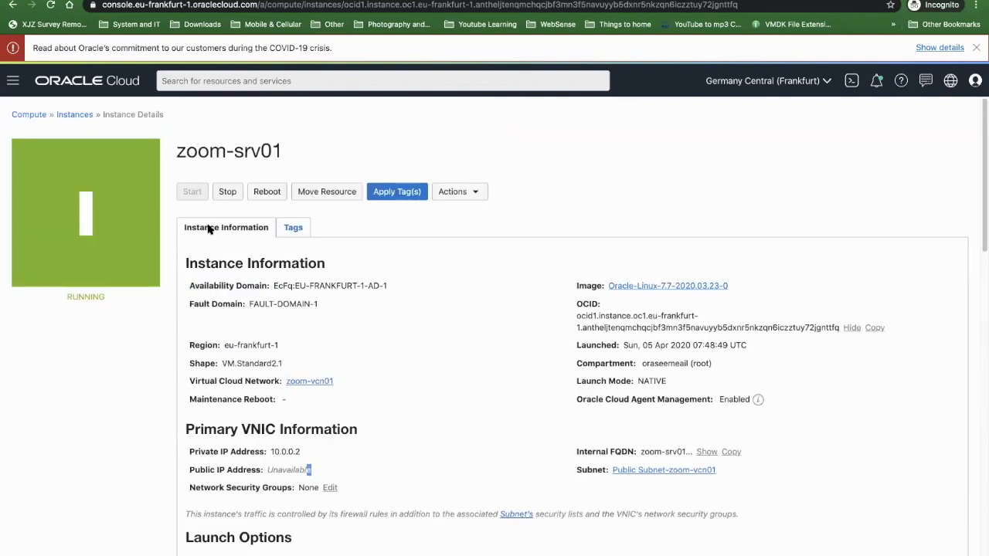
scroll(296, 326, down, 1)
scroll(180, 259, up, 1)
- Start creating another compute instance from the instances list and name it zoom-srv01
click(75, 115)
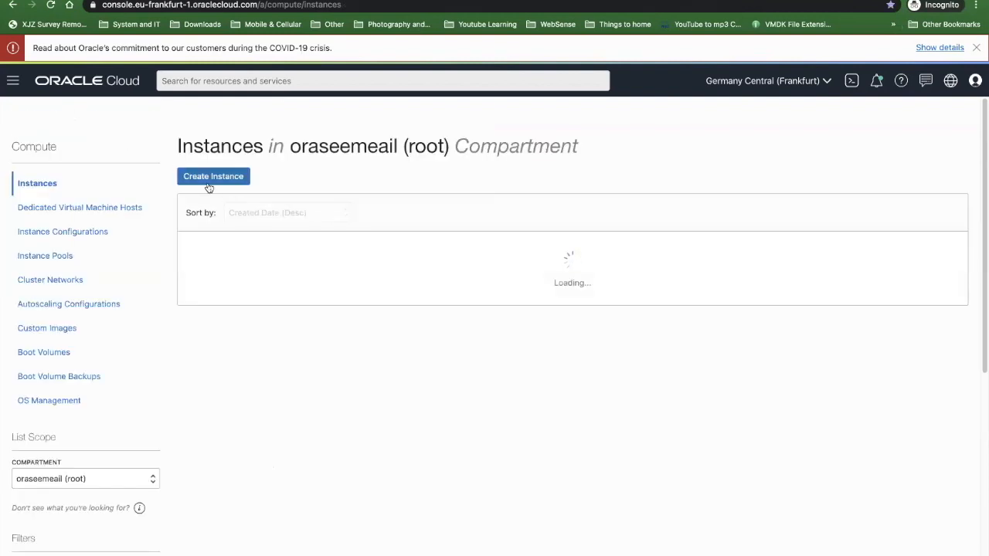
click(208, 184)
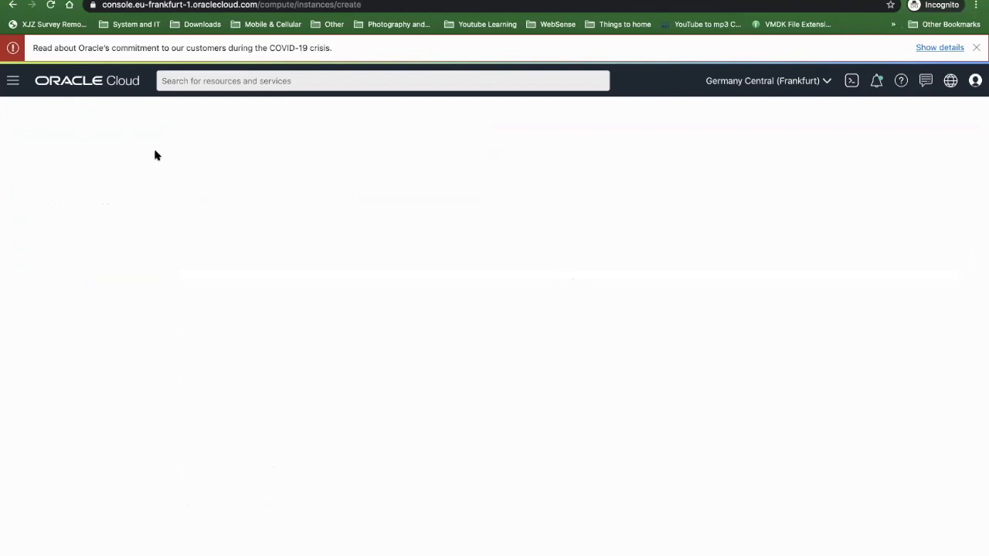
triple_click(124, 172)
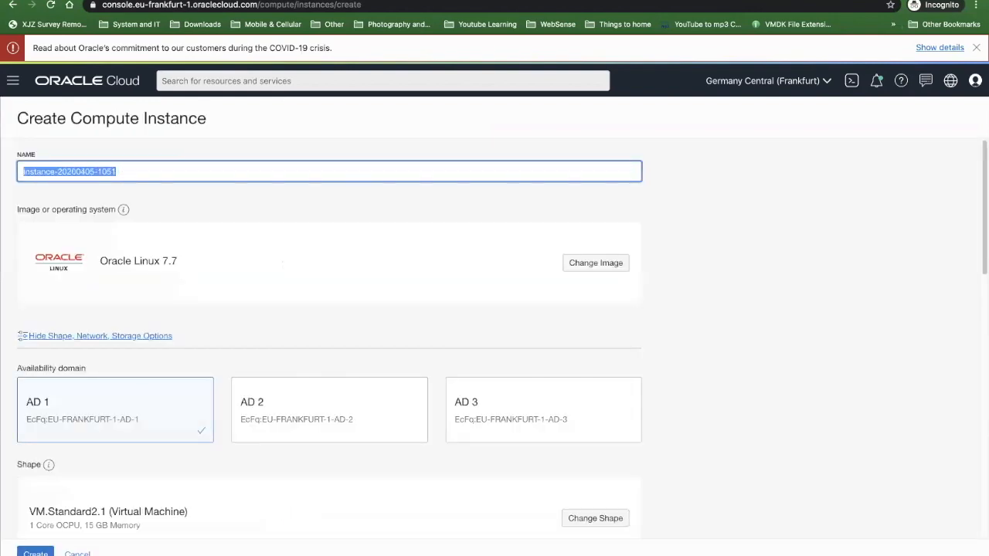
text(srv01)
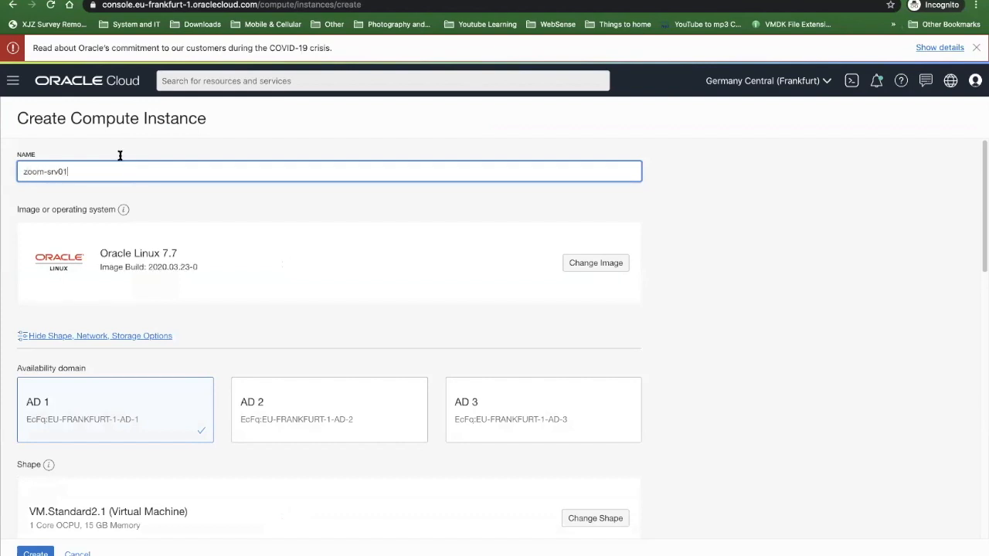
- Browse the virtual cloud networks of another compartment and set the network compartment back to oraseemeail (root)
scroll(297, 393, down, 10)
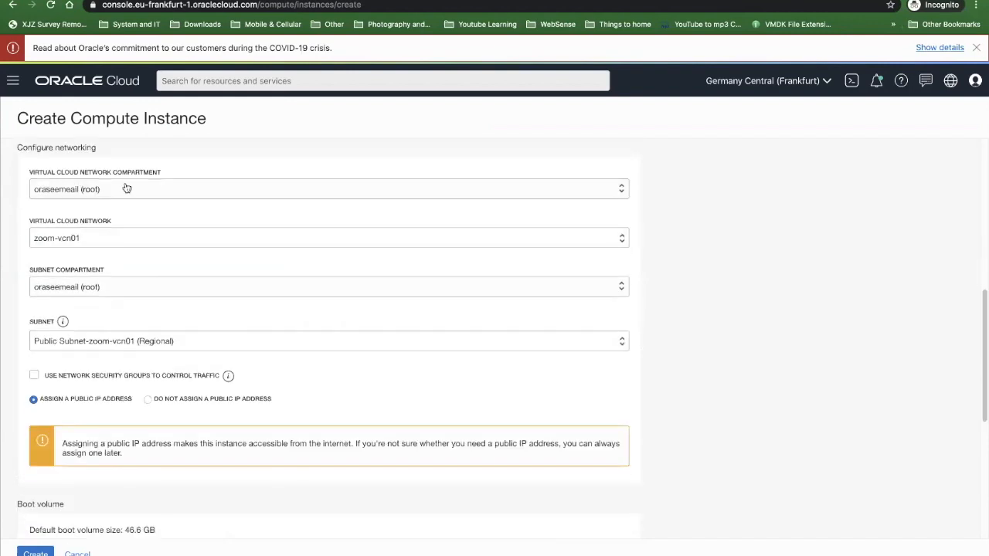
click(112, 189)
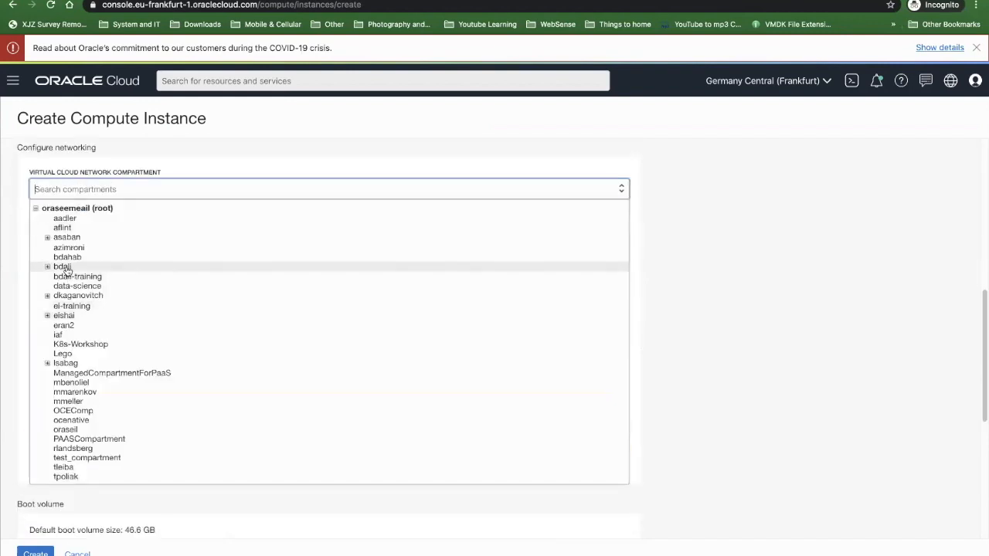
click(250, 267)
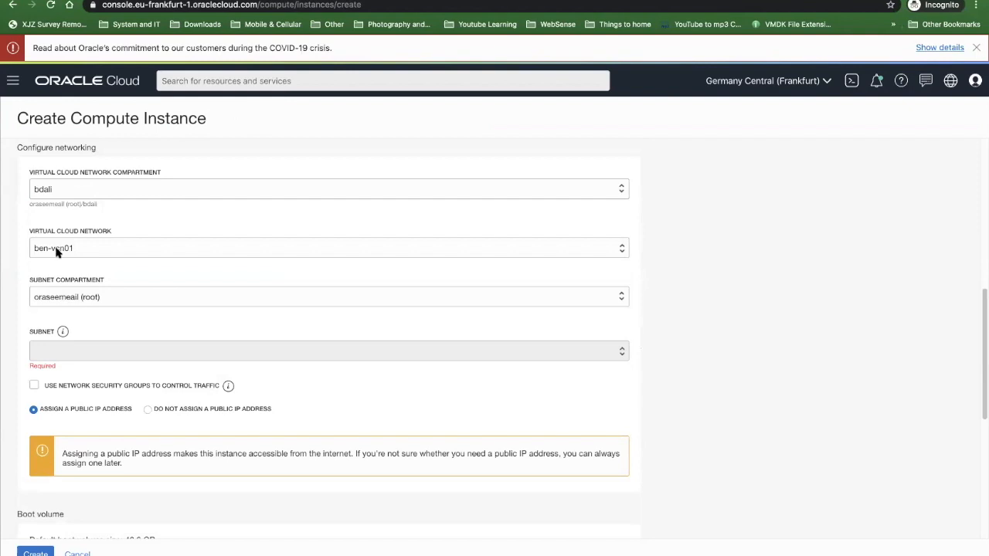
click(63, 248)
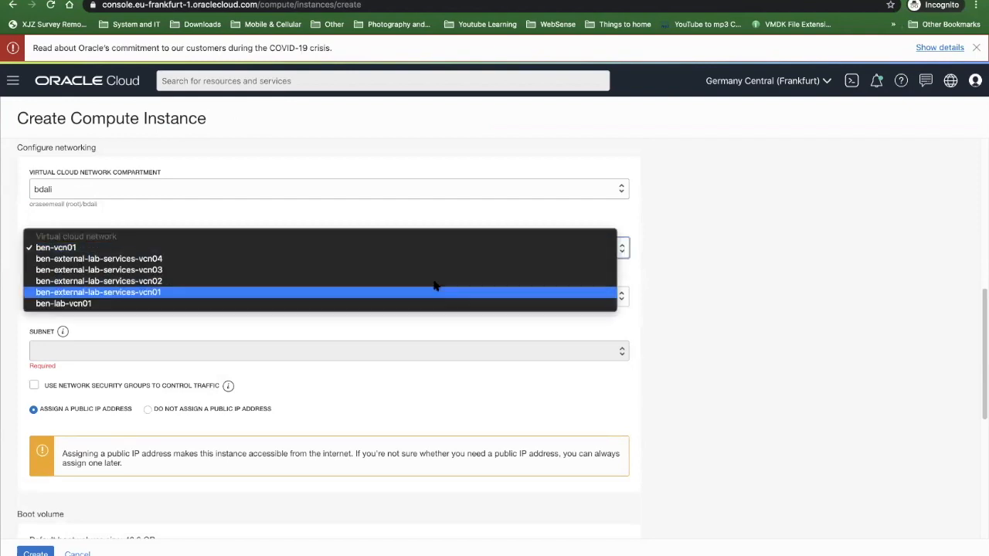
click(626, 283)
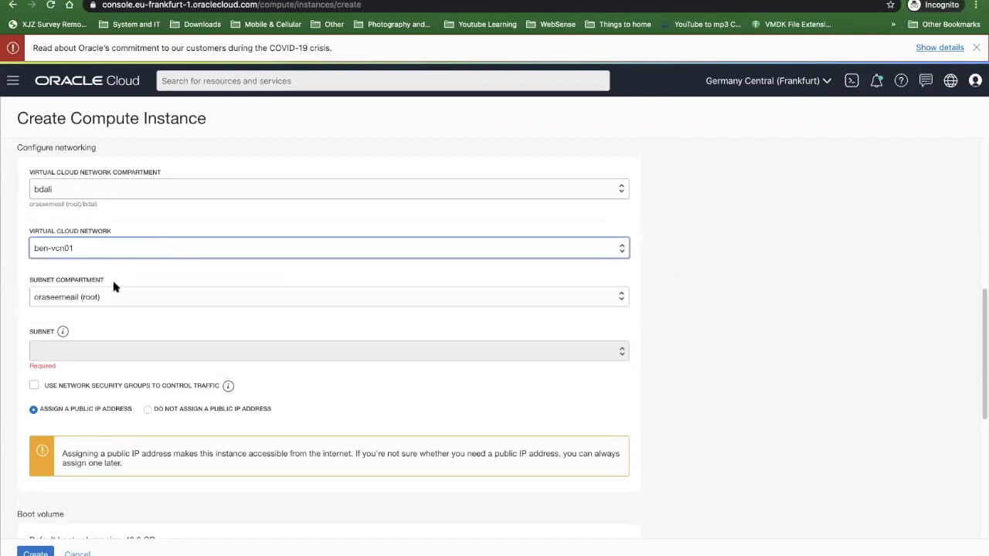
click(82, 189)
click(121, 218)
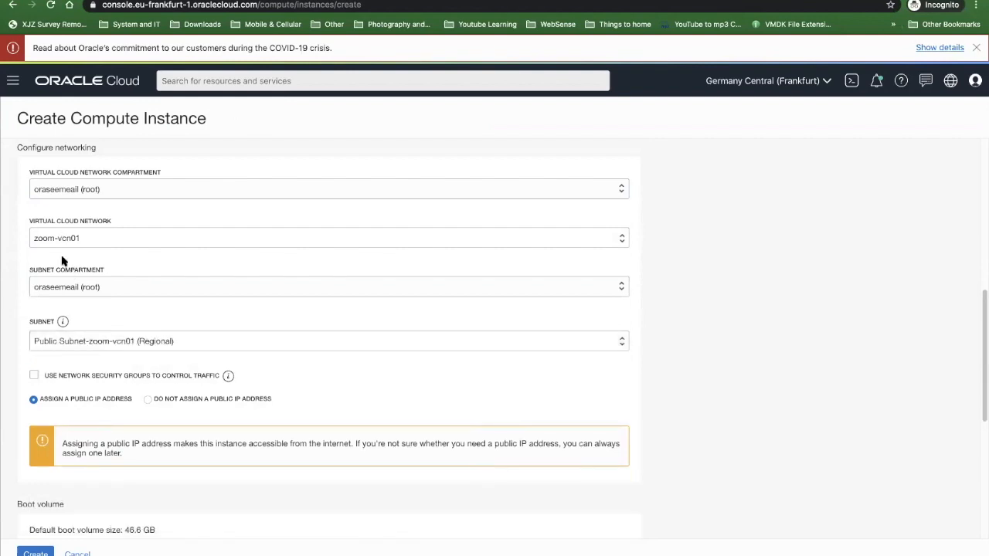
- Try to create the instance with the public SSH key pasted in, and leave the creation form
scroll(97, 354, down, 3)
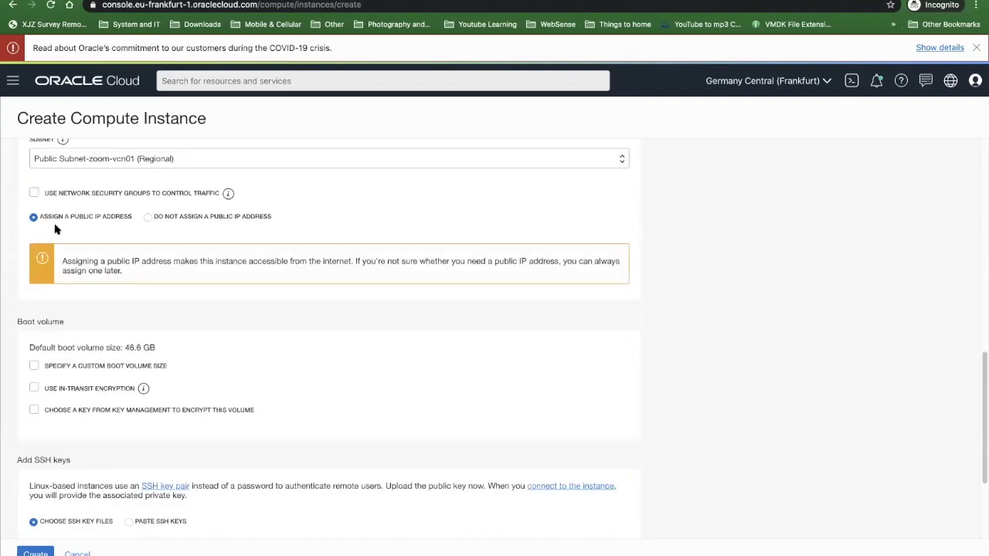
scroll(93, 398, down, 2)
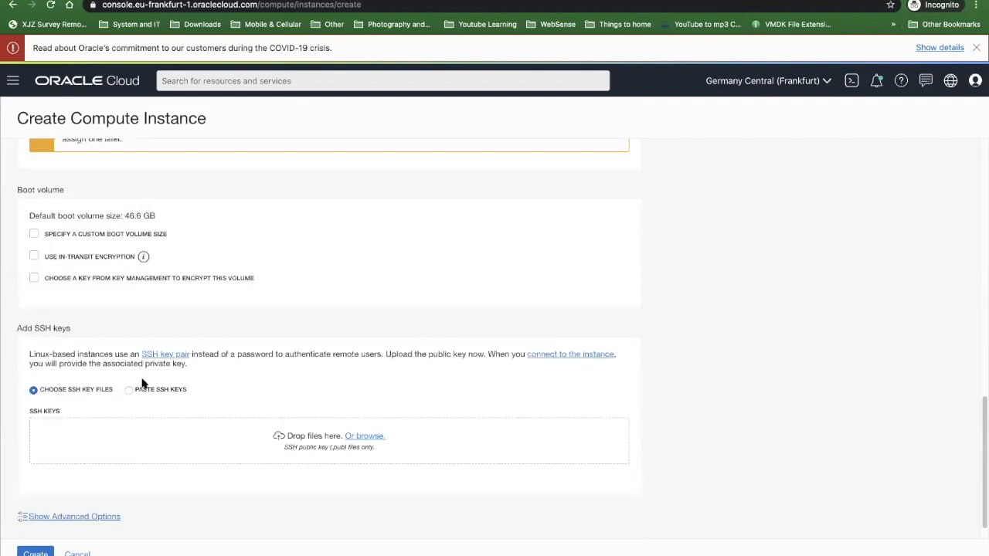
click(129, 389)
click(129, 432)
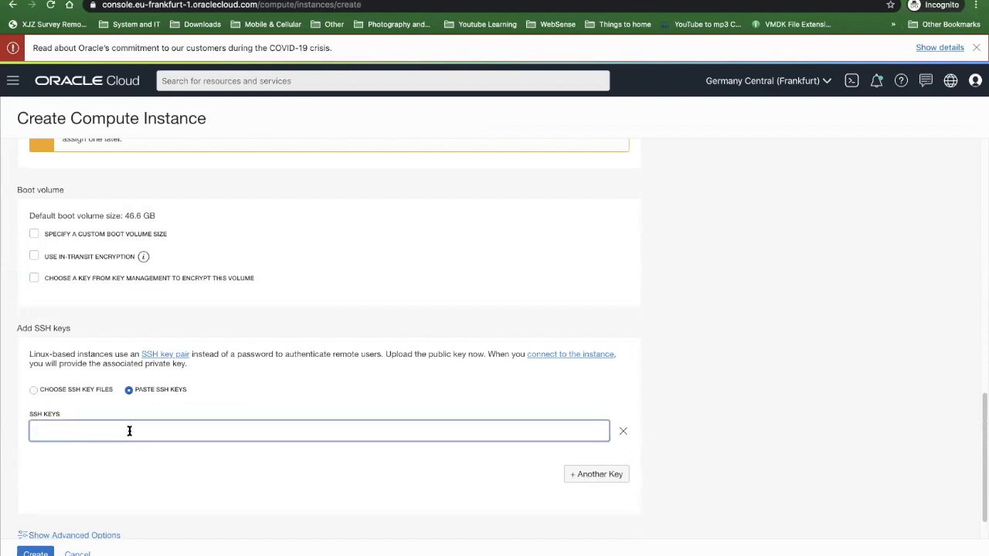
key(super+v)
click(36, 553)
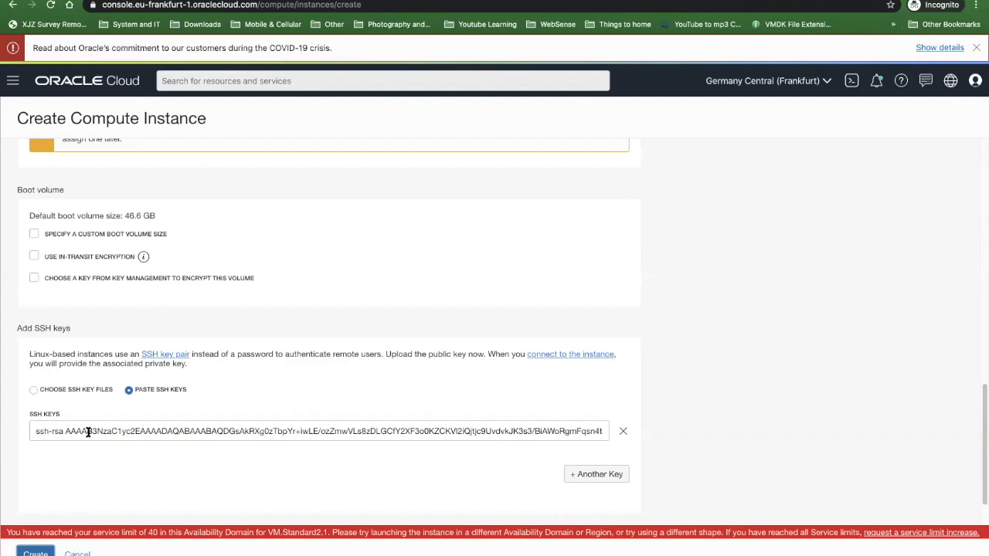
click(77, 553)
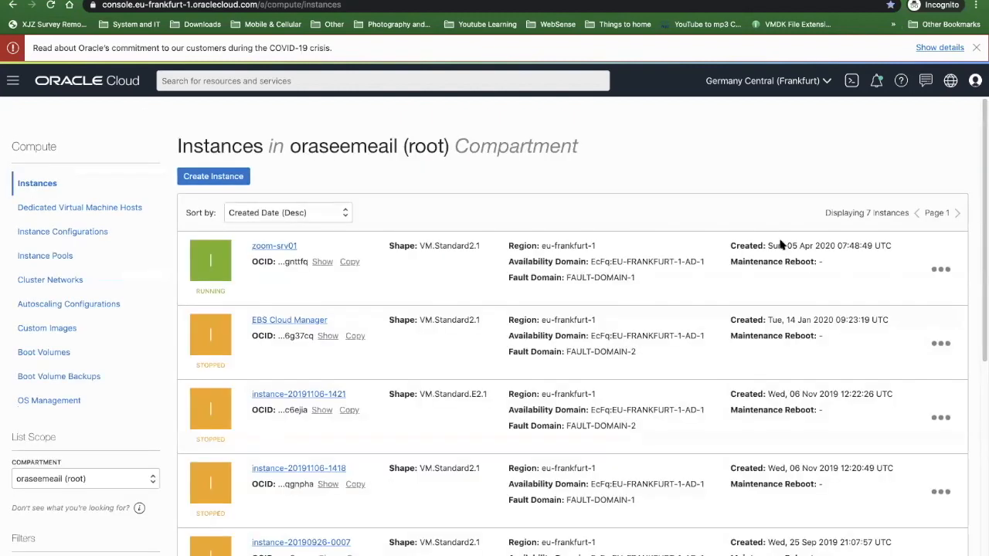
- Terminate the running zoom-srv01 instance and permanently delete its attached boot volume
click(940, 268)
click(846, 376)
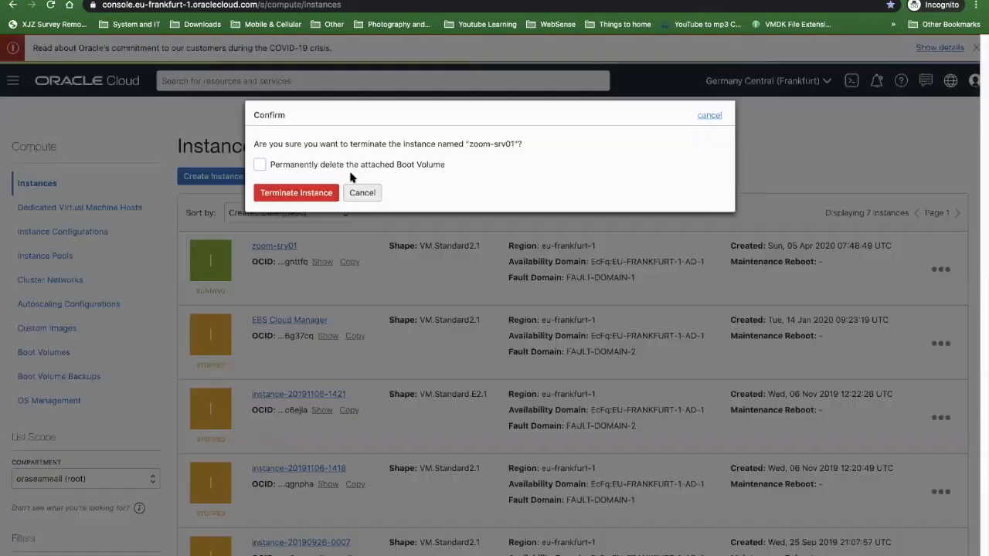
click(289, 166)
click(296, 192)
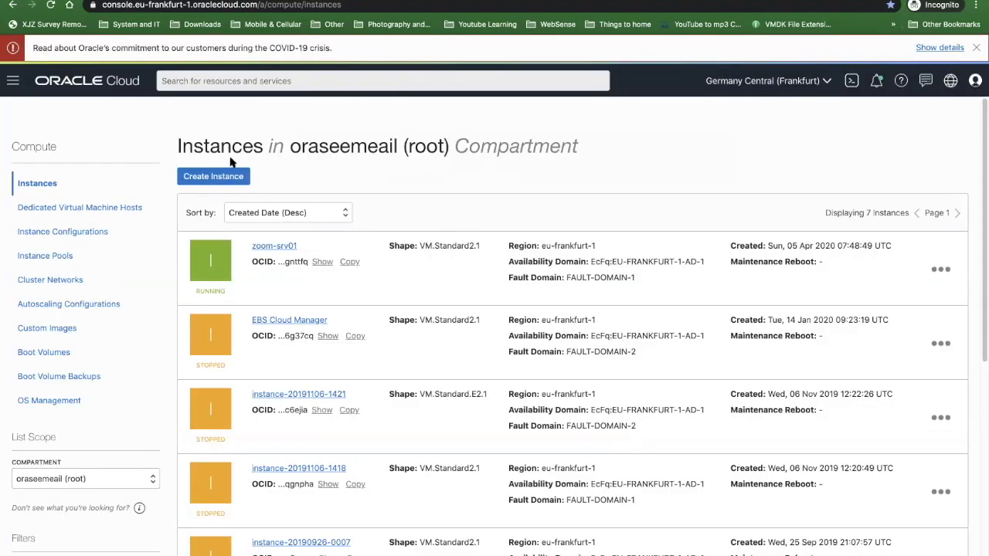
- Start a new compute instance named zoom-srv01 and place it in availability domain AD 2
click(215, 177)
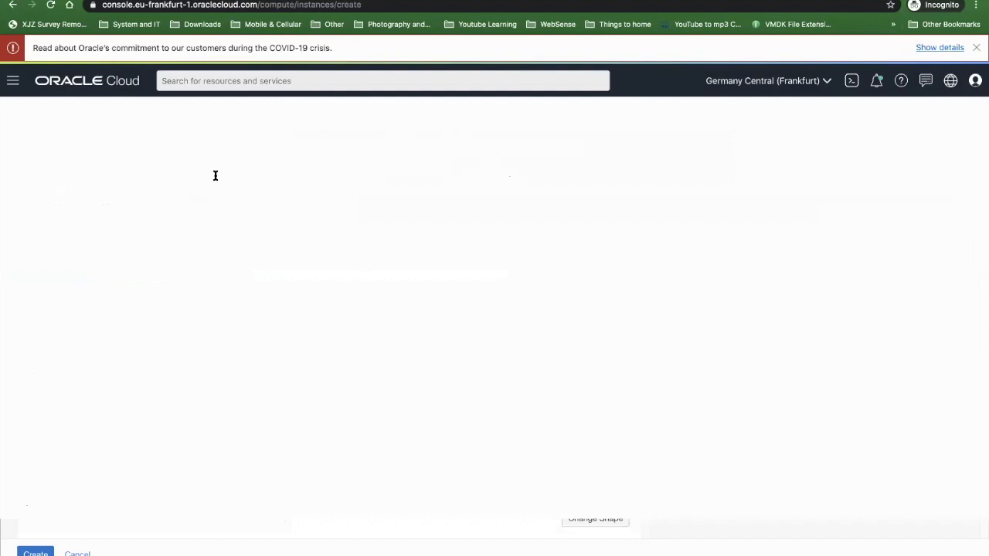
triple_click(147, 176)
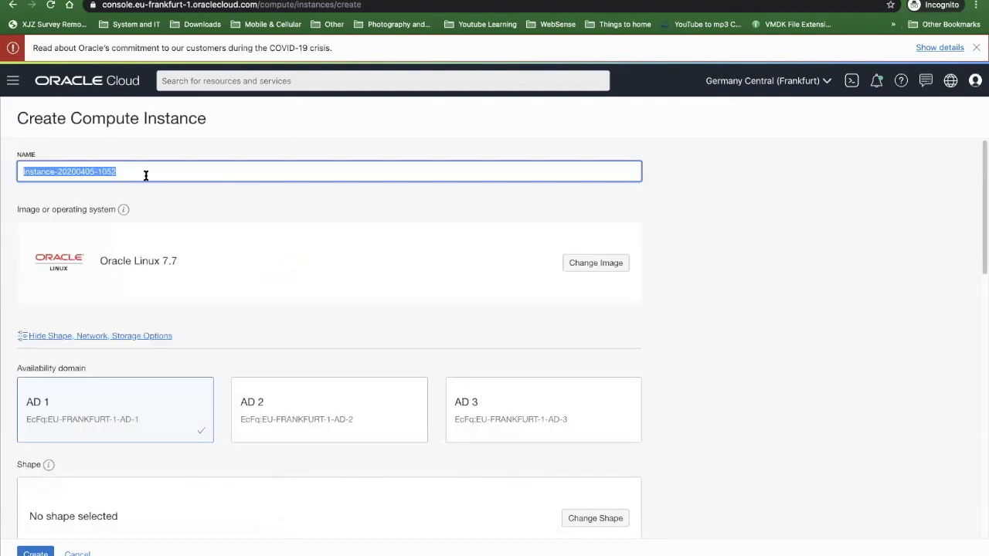
text(z)
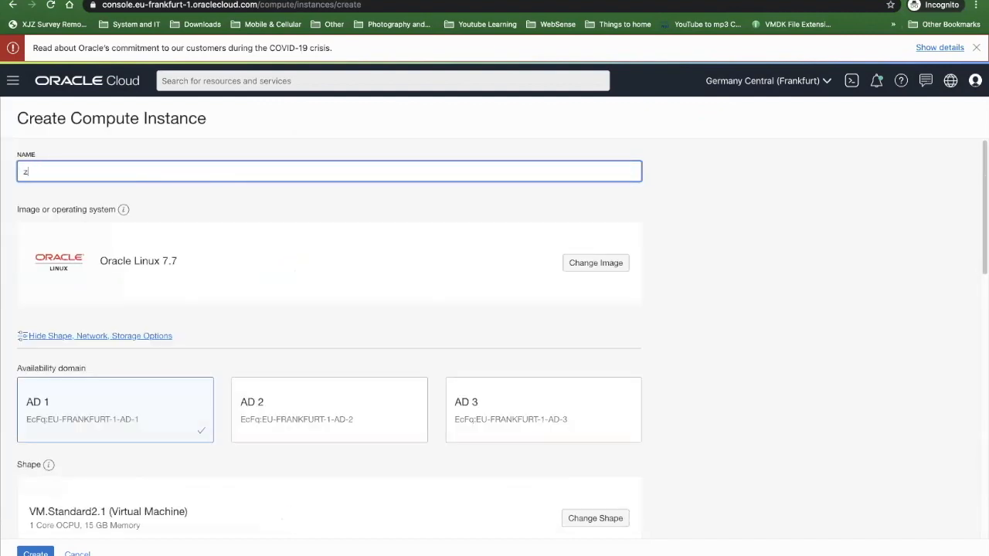
text(oom-sef)
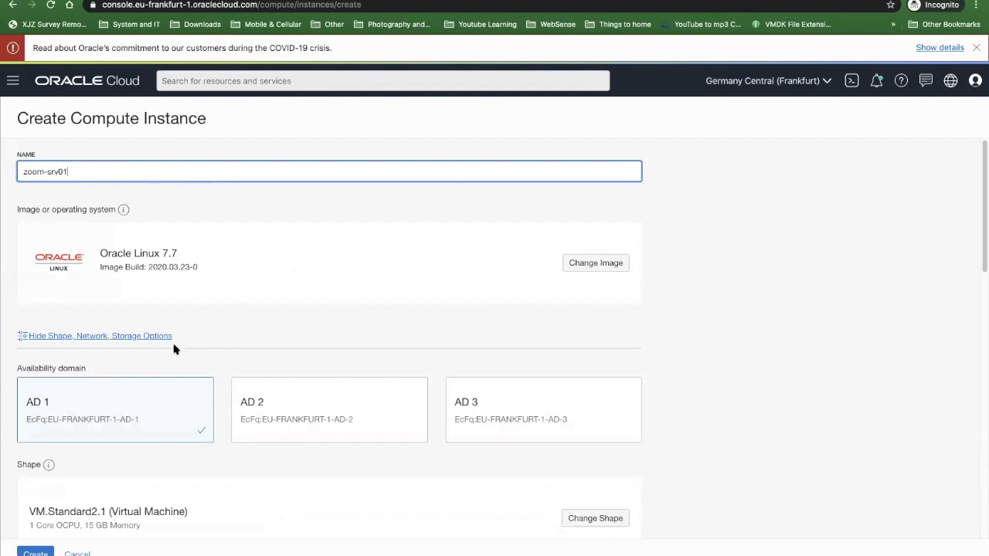
scroll(249, 276, down, 4)
scroll(274, 276, up, 4)
click(276, 340)
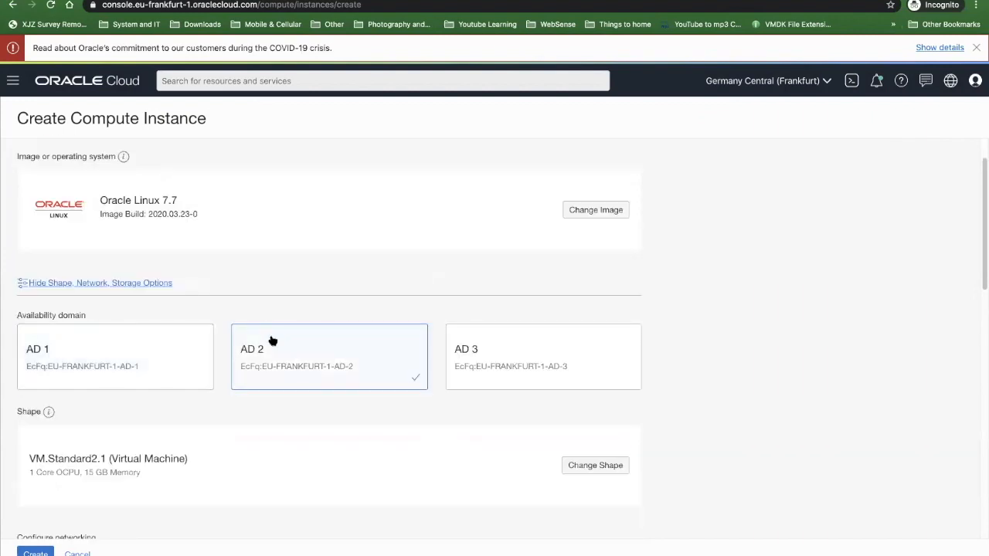
- Supply the public SSH key by pasting it instead of choosing a file, and create the instance
scroll(244, 337, down, 3)
scroll(139, 383, down, 1)
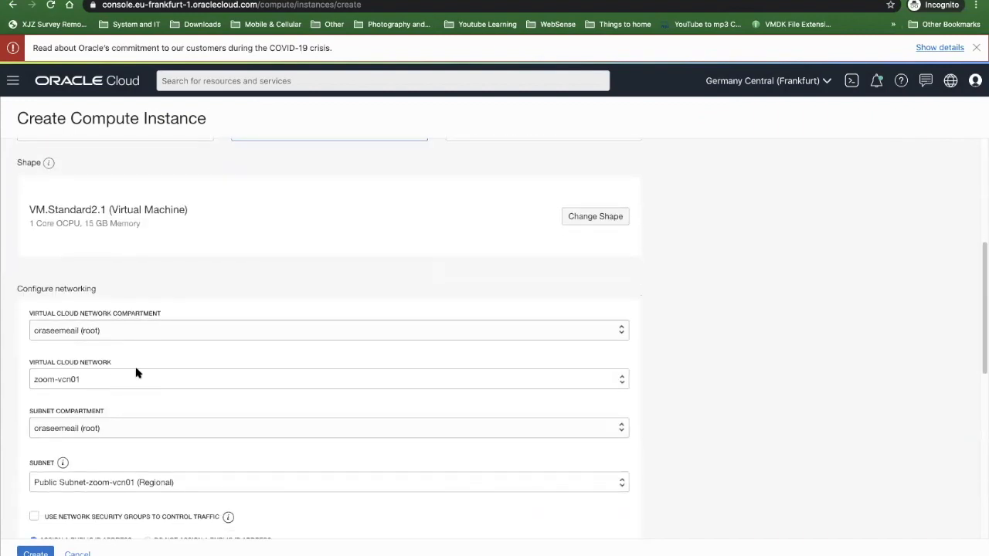
scroll(144, 374, down, 6)
scroll(100, 193, up, 2)
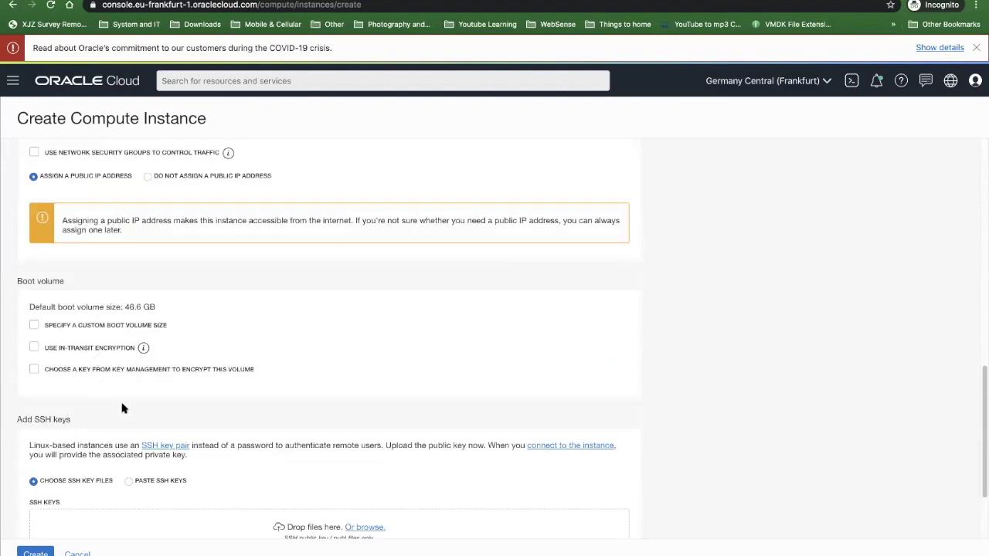
scroll(117, 464, down, 2)
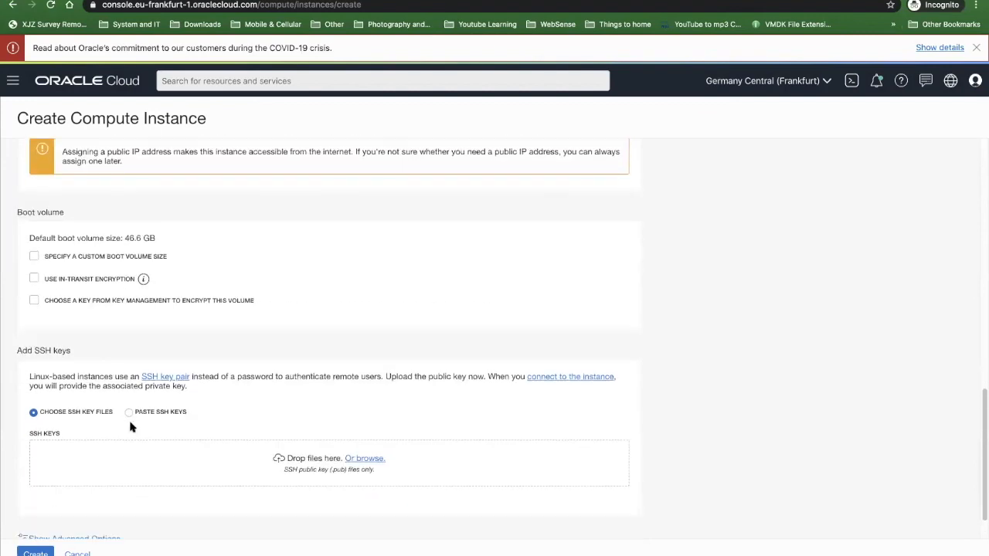
click(128, 412)
key(super+v)
scroll(100, 470, down, 2)
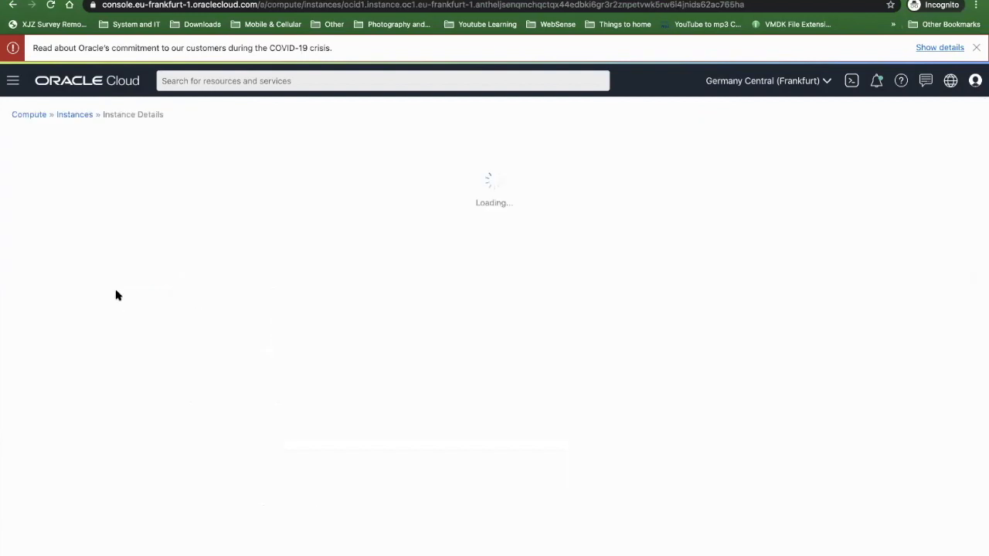
- Examine the new instance's general information, primary VNIC details and launch options, plus its attached VNICs and boot volume
scroll(98, 343, down, 1)
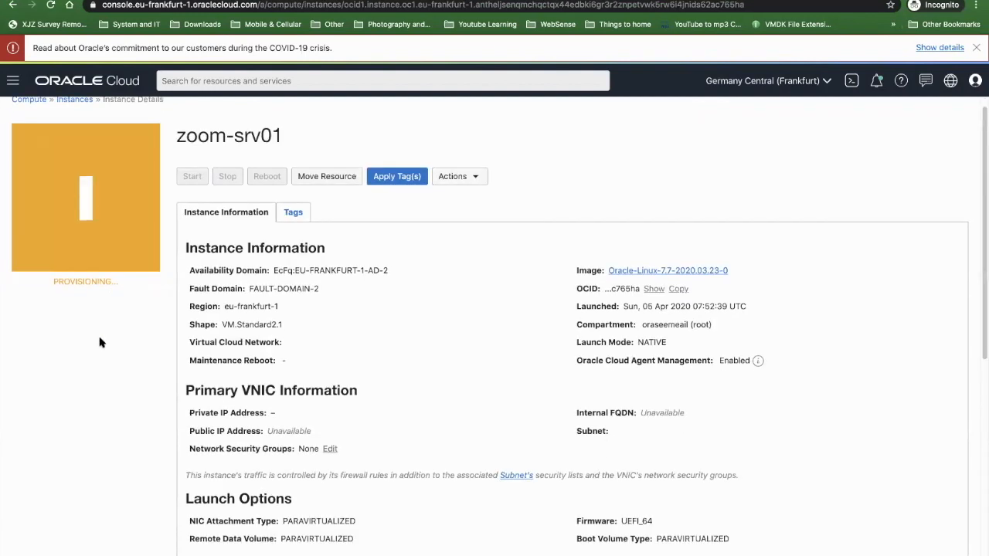
scroll(99, 342, down, 1)
scroll(97, 347, down, 5)
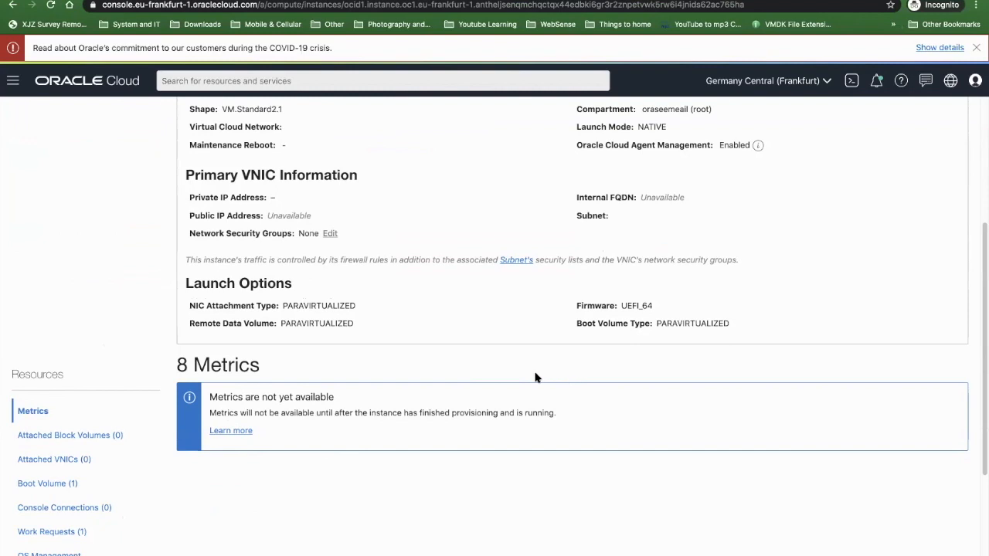
scroll(49, 435, down, 1)
click(39, 438)
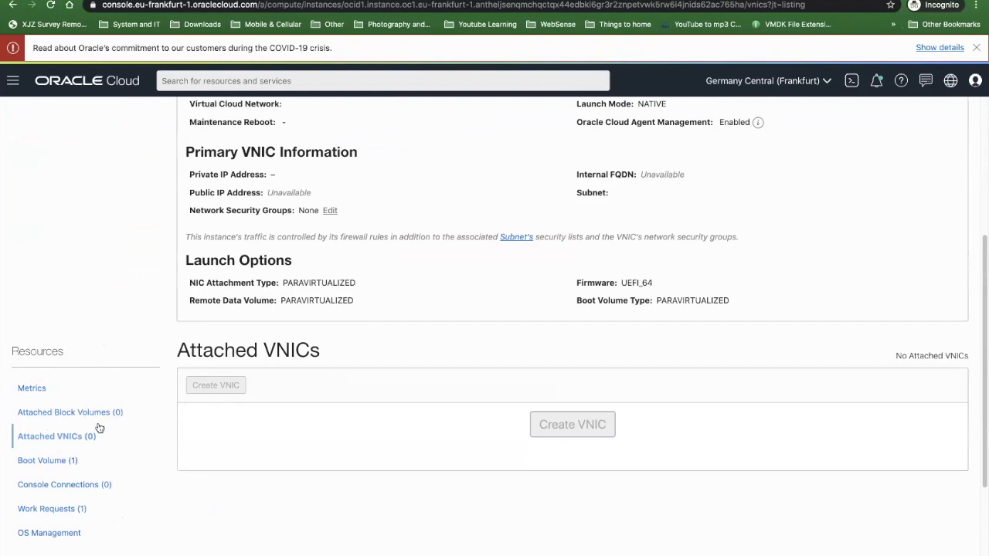
scroll(99, 428, down, 1)
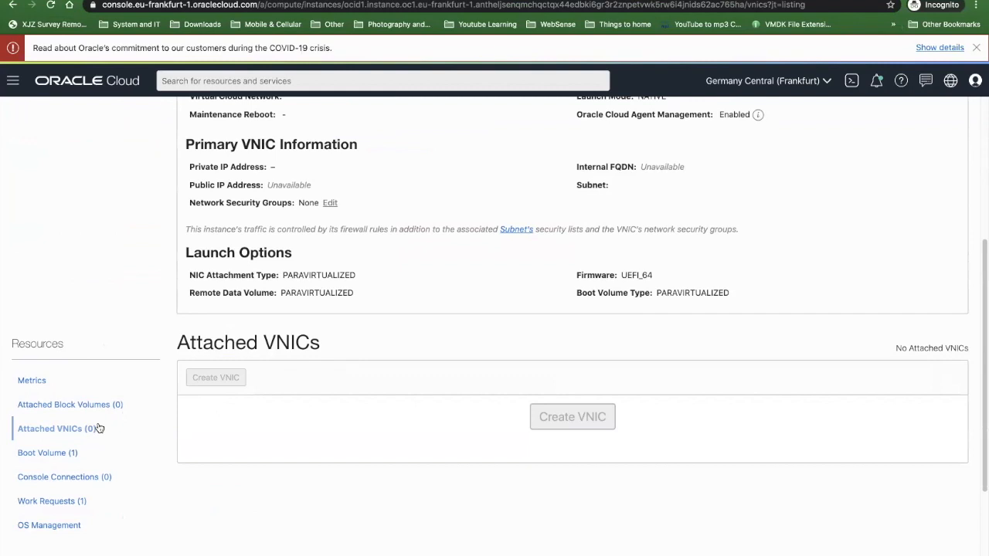
scroll(30, 440, down, 1)
click(48, 438)
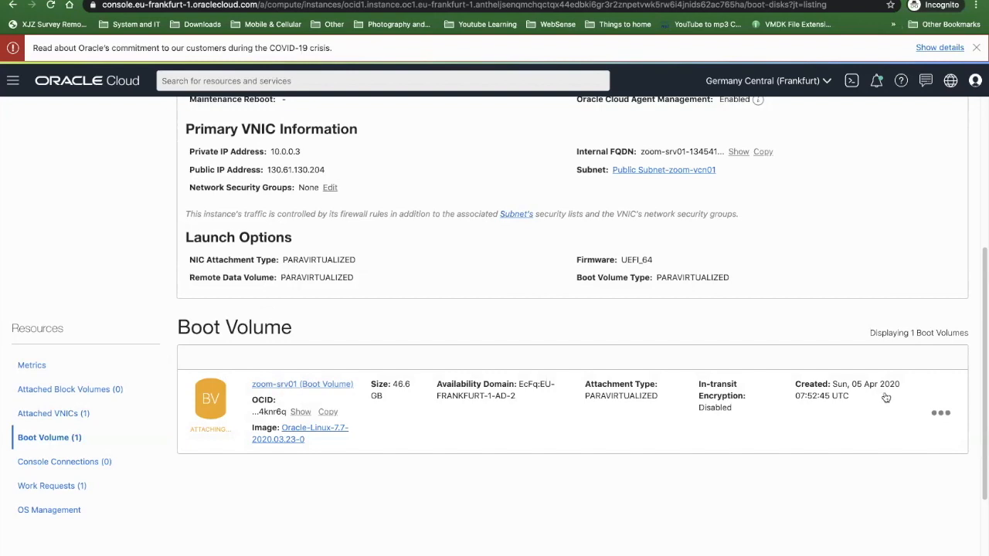
- Open the details of the zoom-srv01 boot volume and examine its backups and clones
click(302, 385)
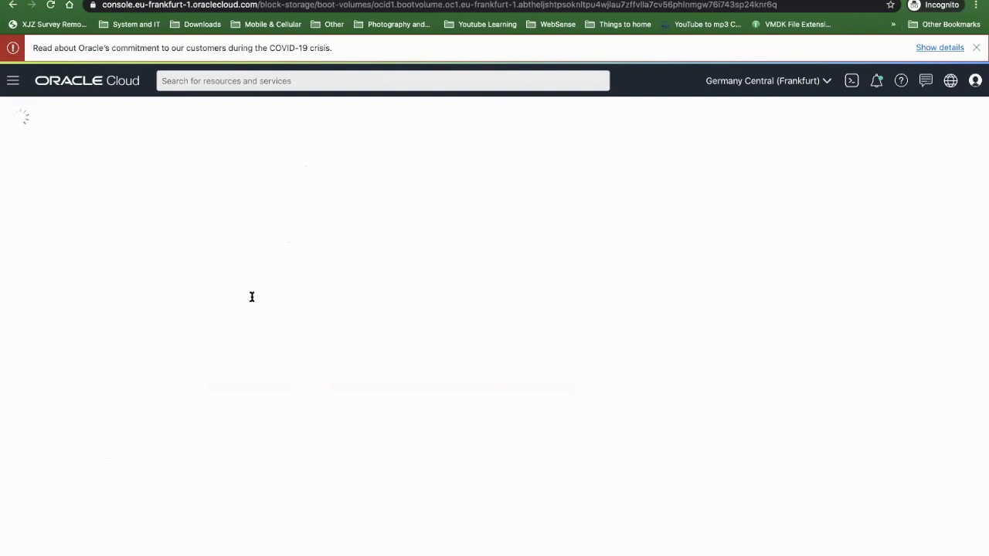
scroll(193, 319, down, 1)
click(68, 502)
click(73, 524)
scroll(77, 309, up, 1)
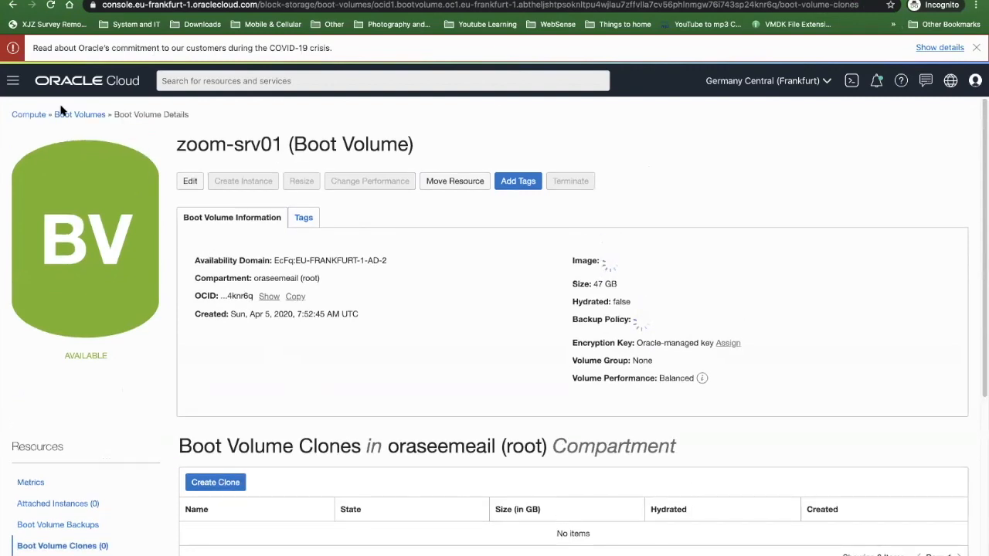
- Return to the instances list, reopen the newest zoom-srv01 instance and show its console connections
click(76, 115)
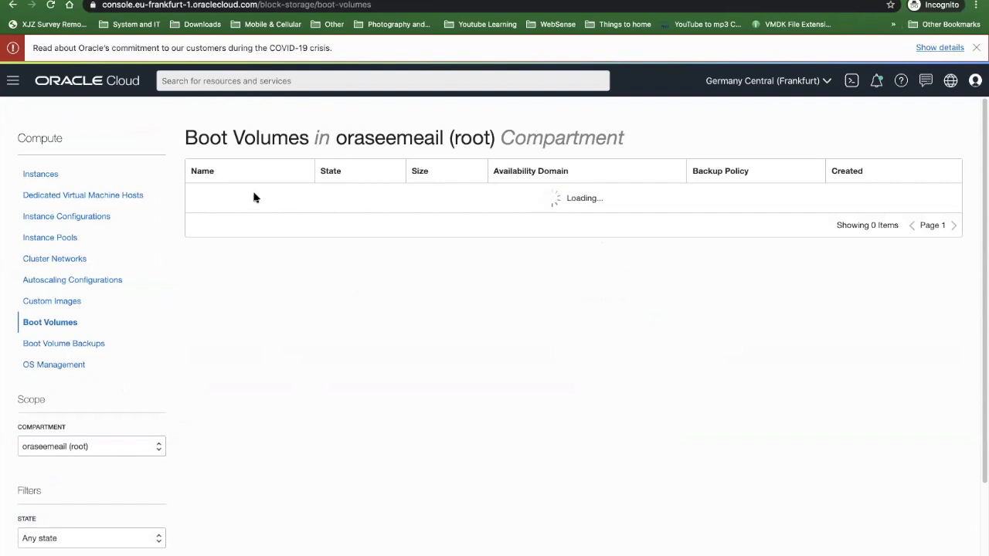
click(48, 172)
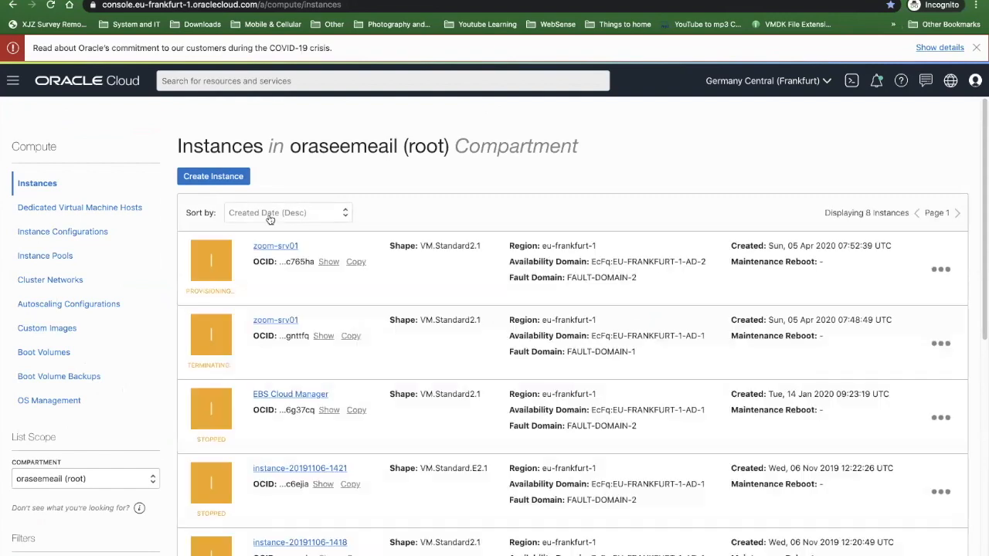
click(265, 247)
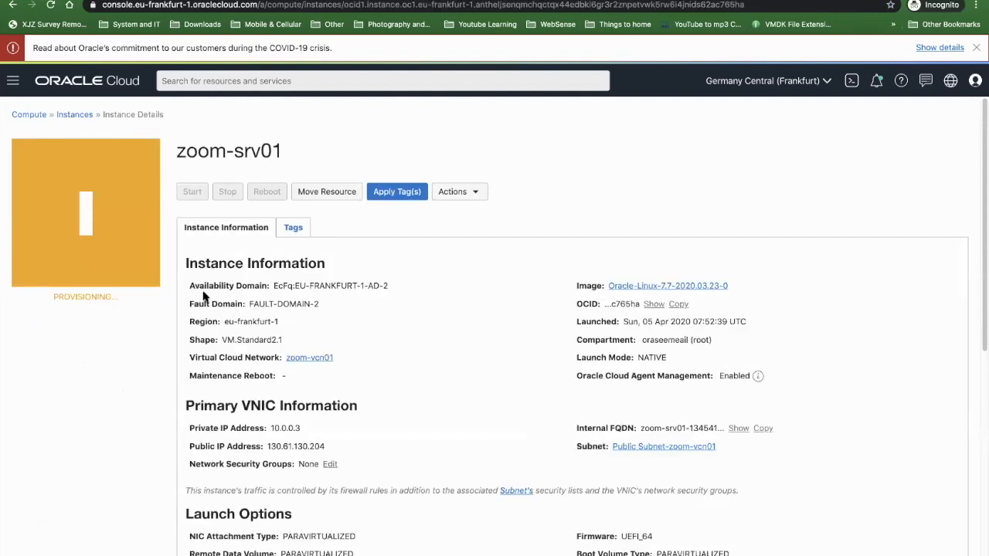
scroll(99, 330, down, 10)
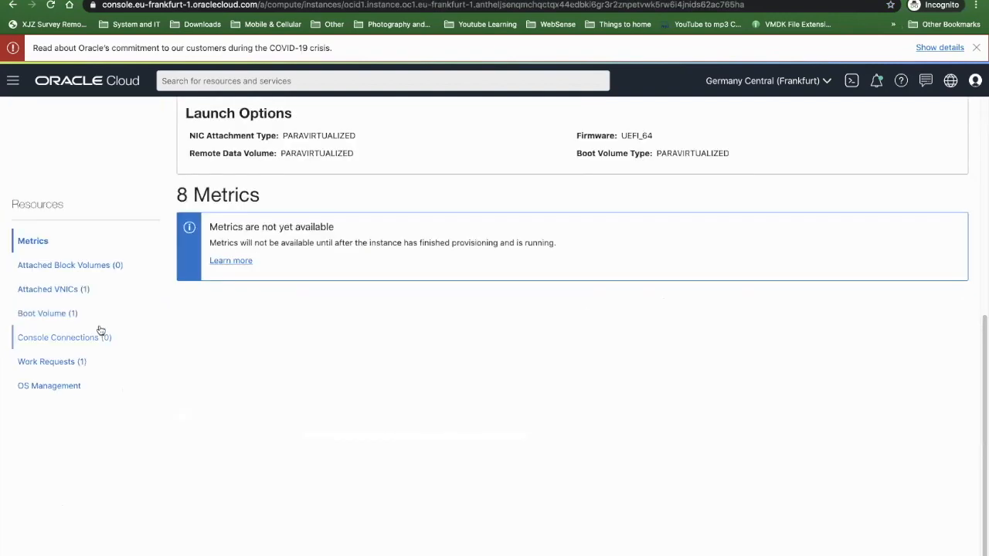
click(34, 338)
- Examine the console connections section of zoom-srv01 and check the instance's name and provisioning status
scroll(318, 323, up, 1)
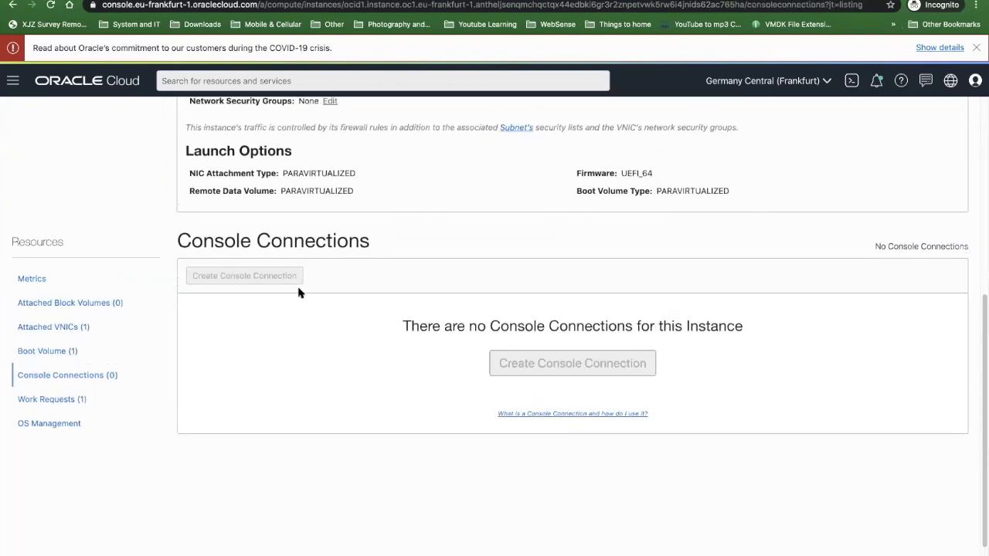
scroll(271, 331, up, 1)
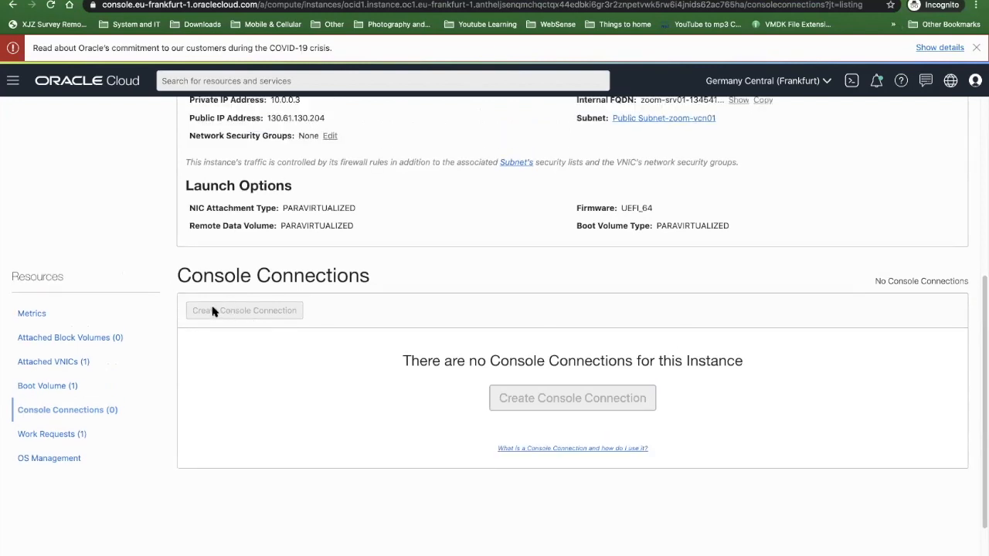
scroll(217, 314, up, 1)
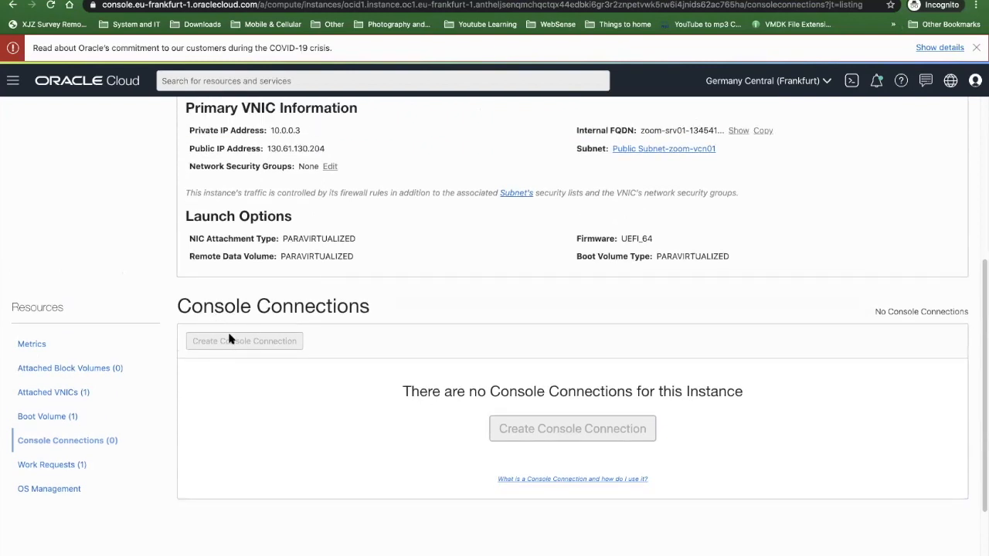
scroll(126, 326, up, 5)
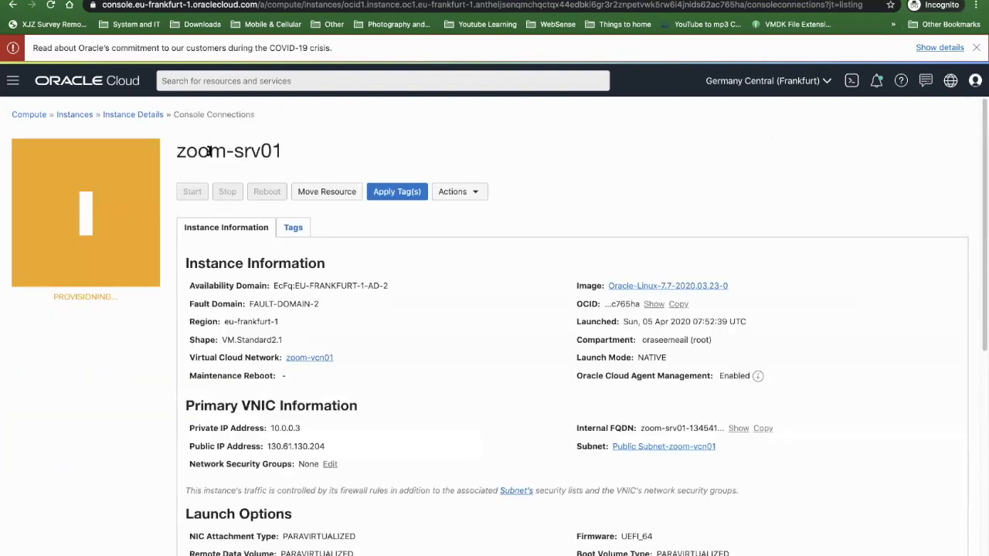
triple_click(223, 153)
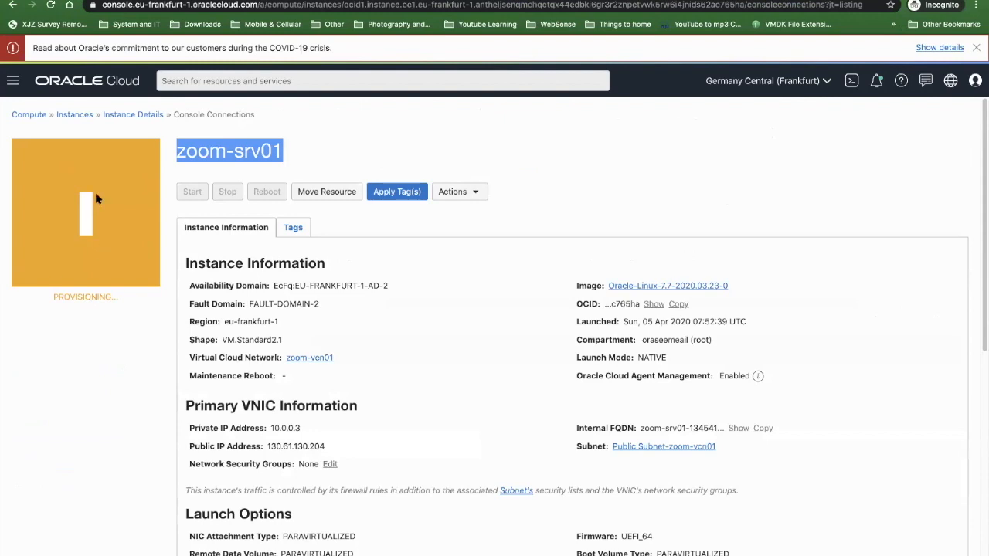
- Create a console connection for zoom-srv01 by pasting the SSH public key, and show the connection's available actions
scroll(7, 297, down, 5)
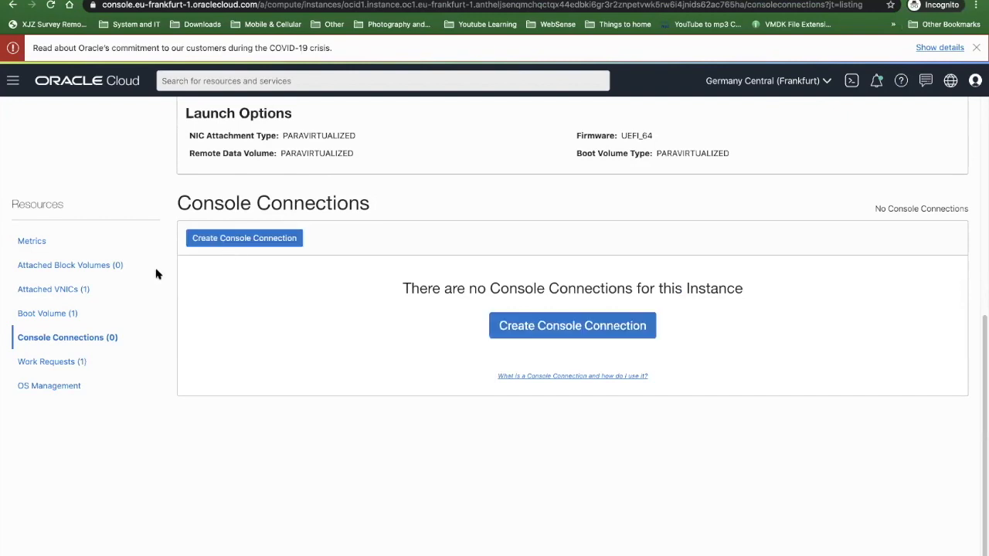
click(228, 238)
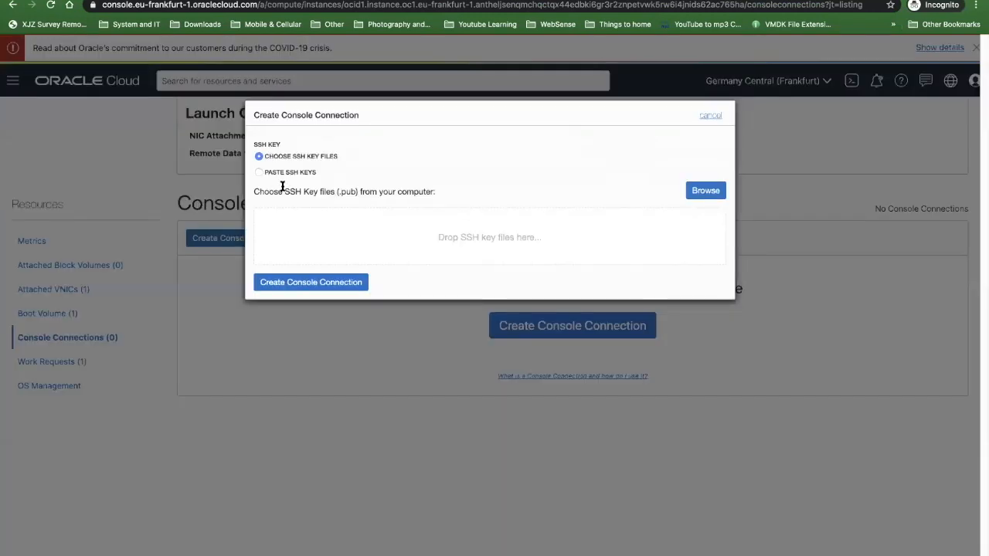
click(263, 173)
click(284, 196)
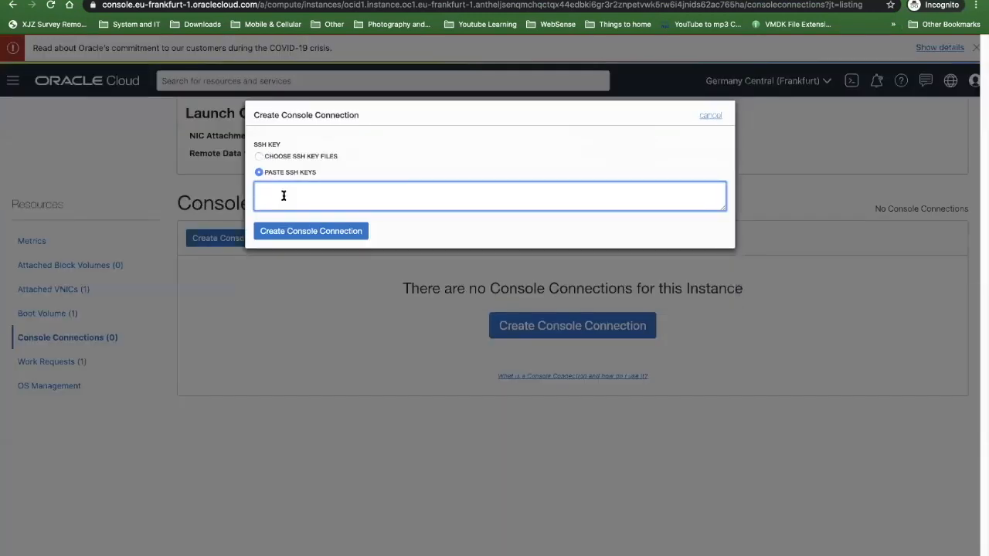
key(super+v)
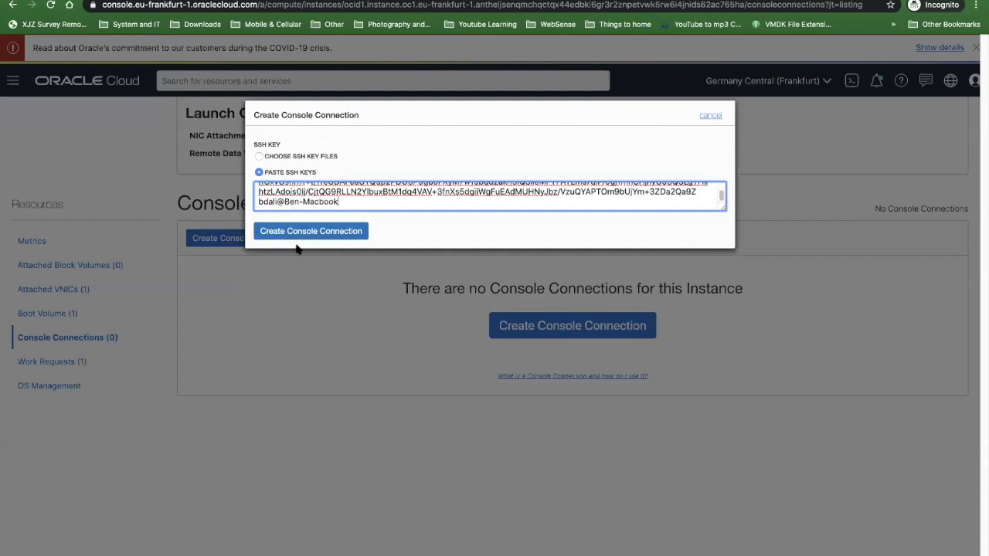
click(299, 235)
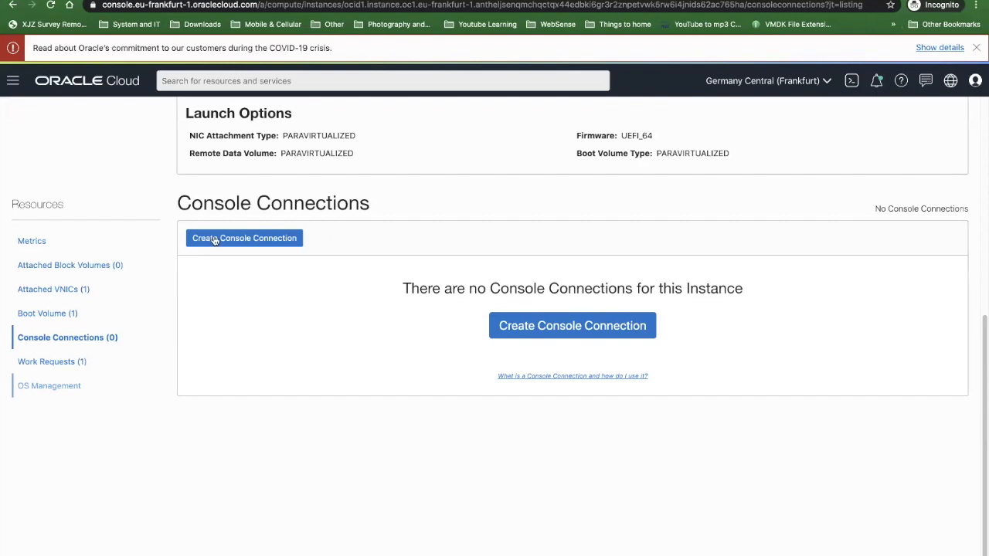
click(940, 294)
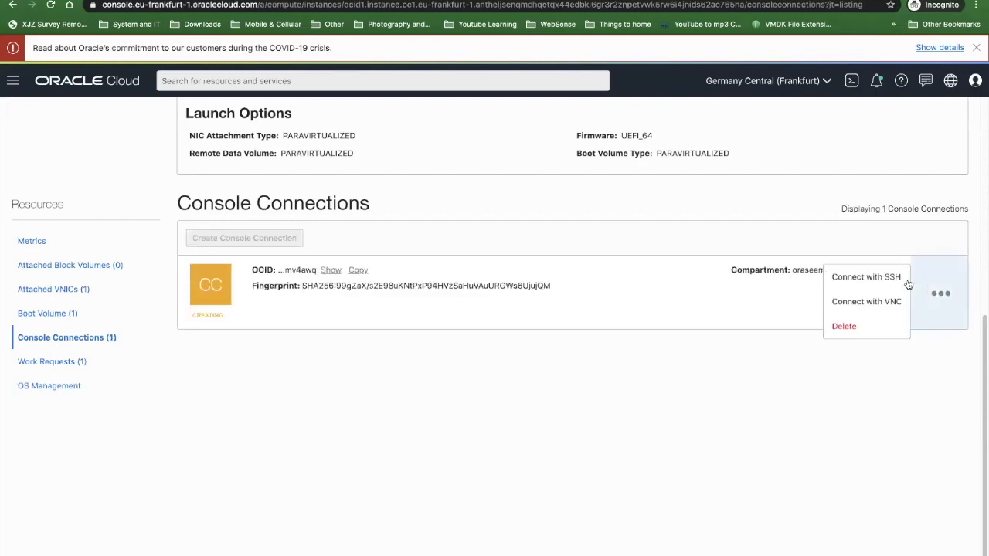
- Leave the zoom-srv01 instance and open the Object Storage buckets list
scroll(344, 429, up, 5)
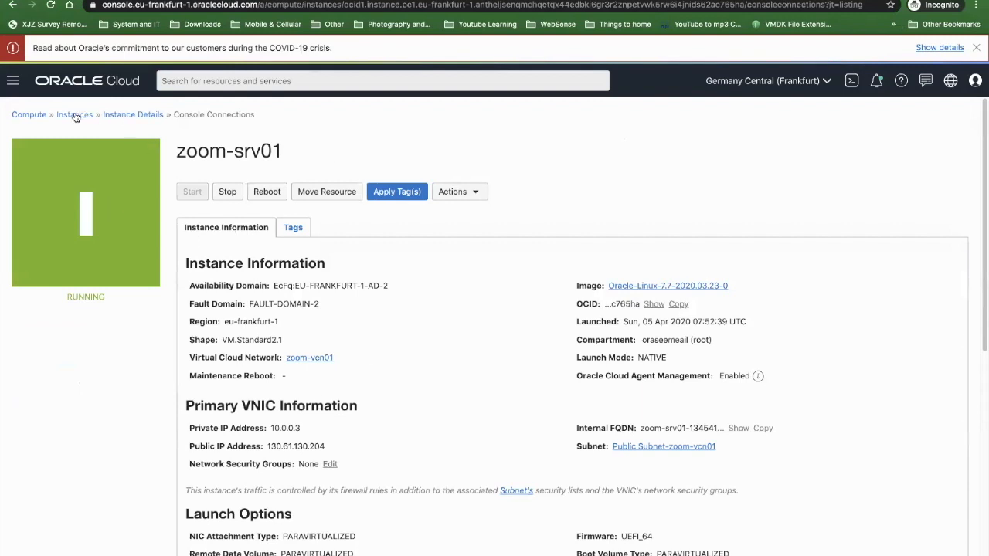
click(13, 80)
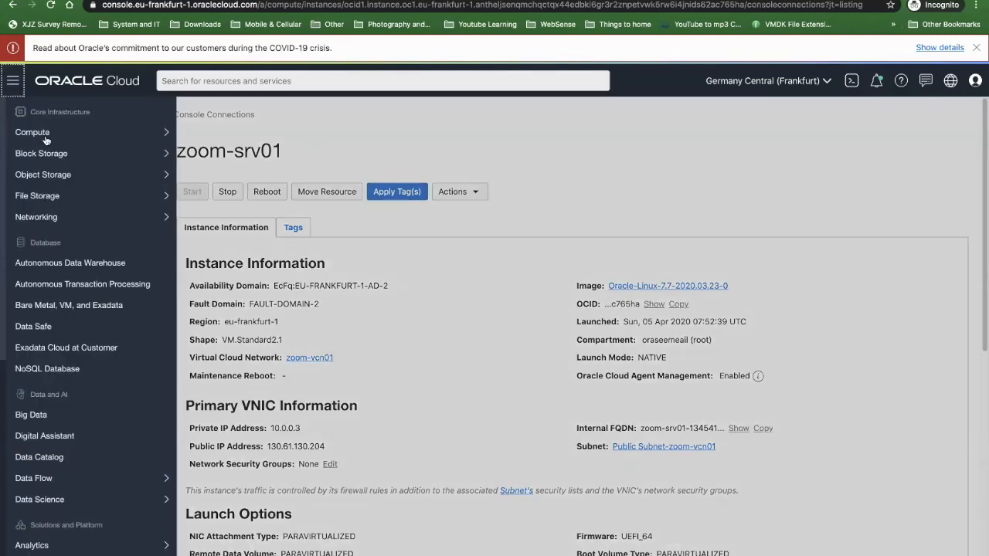
mouse_move(45, 138)
mouse_move(47, 154)
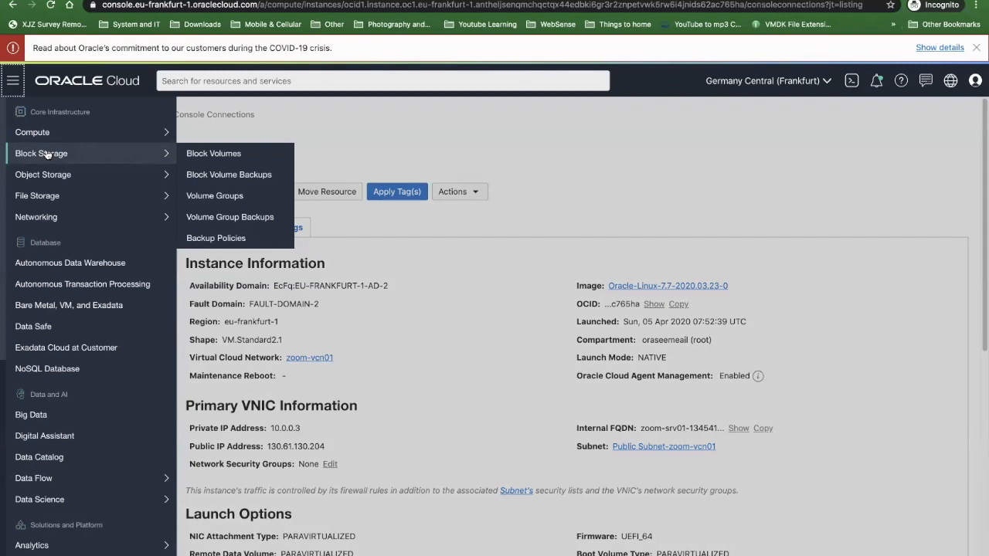
click(104, 177)
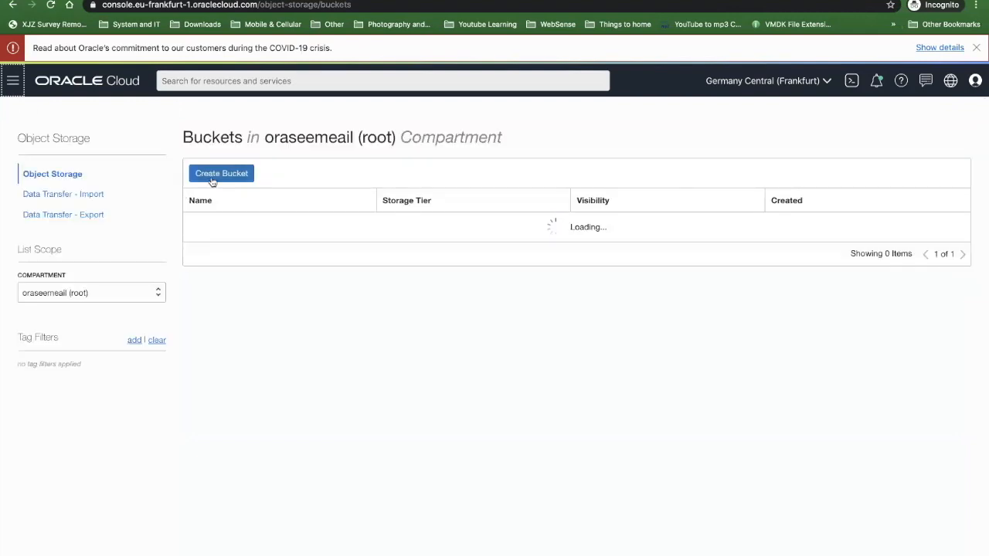
- Look over the bucket creation form without creating a bucket, and list the buckets of the bdali compartment
click(218, 174)
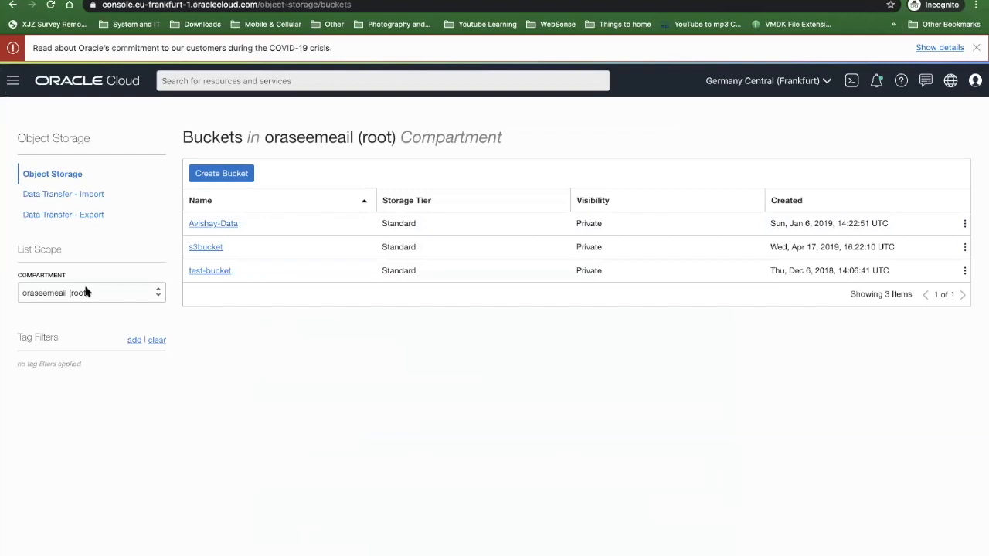
click(87, 292)
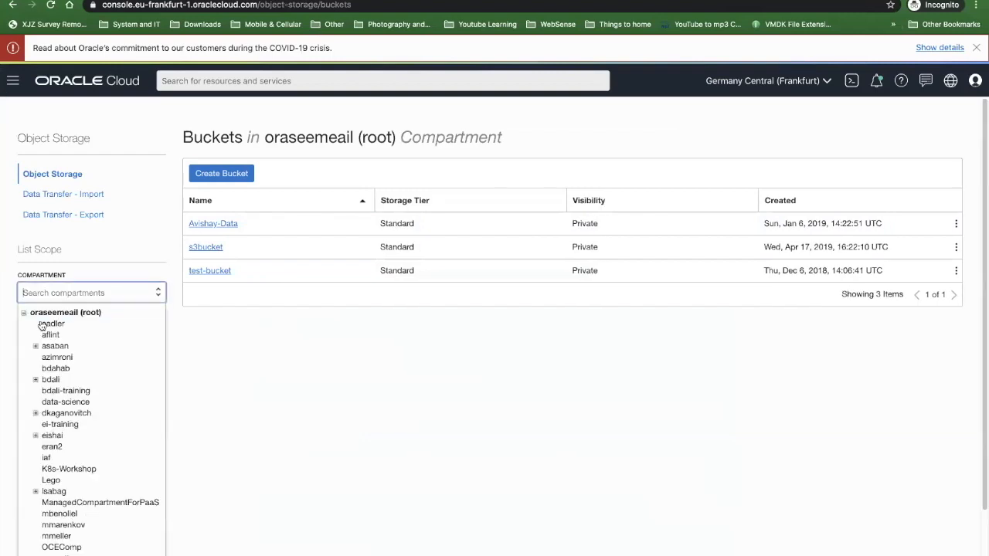
click(50, 379)
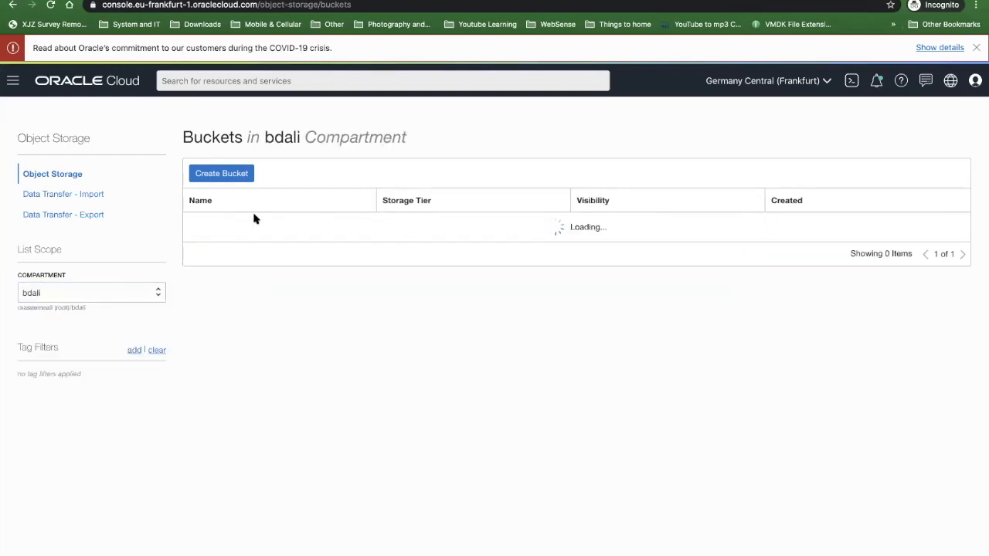
- Open the ben-bucket01 bucket and examine its objects and its bucket size and object count metrics
click(220, 229)
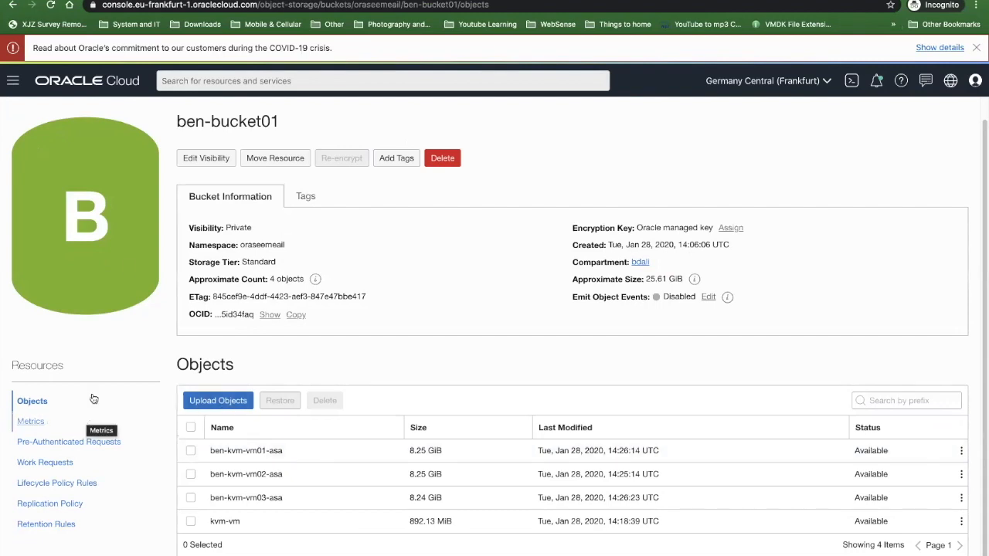
click(20, 422)
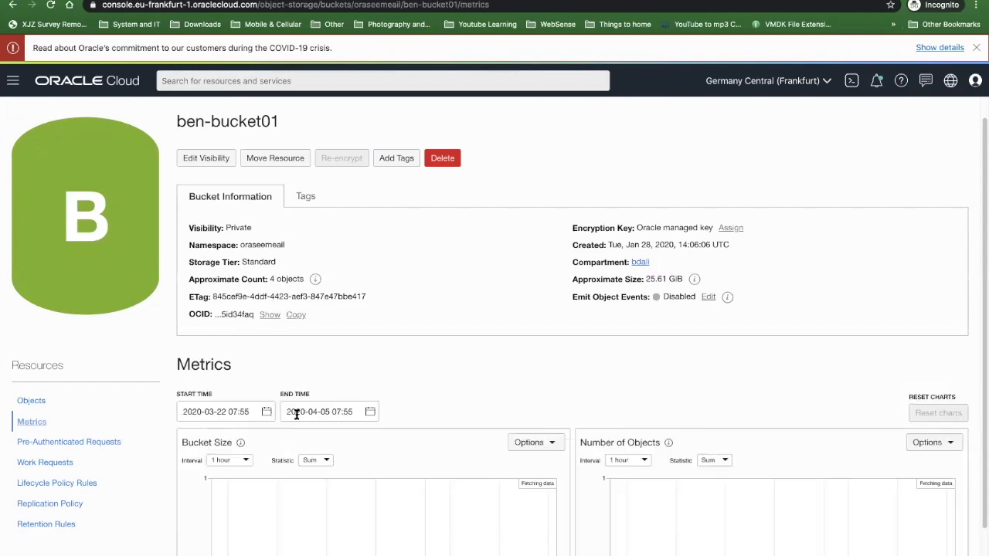
scroll(286, 394, down, 1)
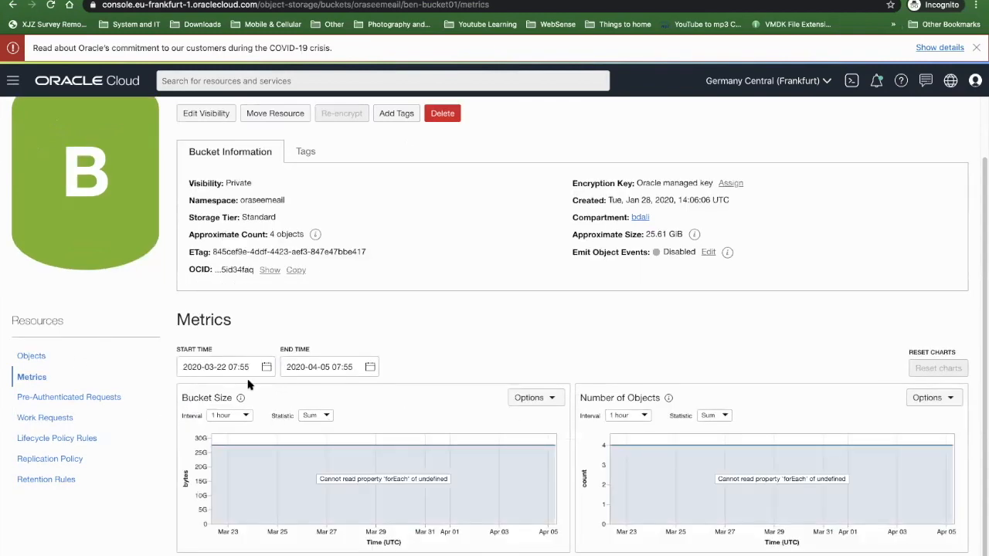
- Examine the creation form for ben-bucket01's pre-authenticated requests with Object as the target, including access types and expiration, and cancel it
click(93, 397)
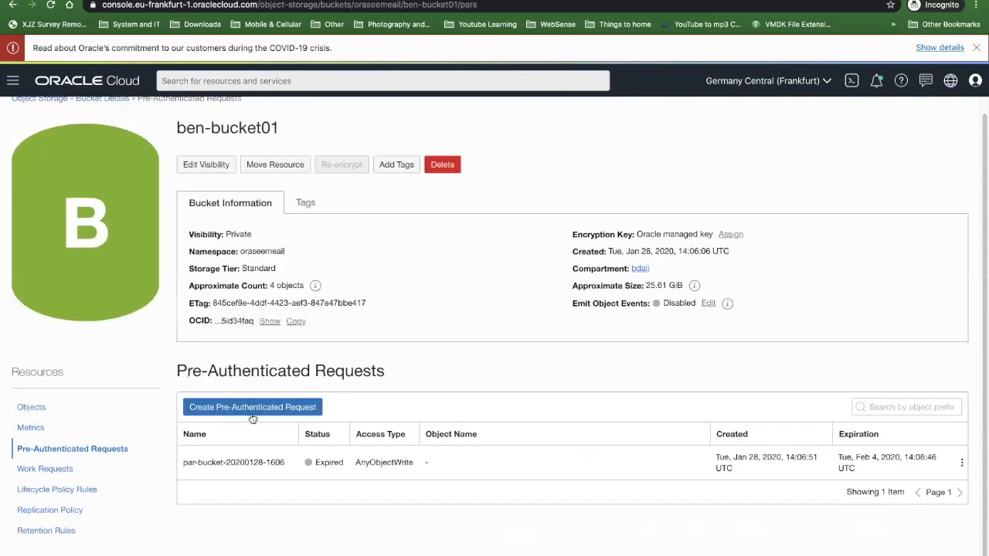
click(251, 414)
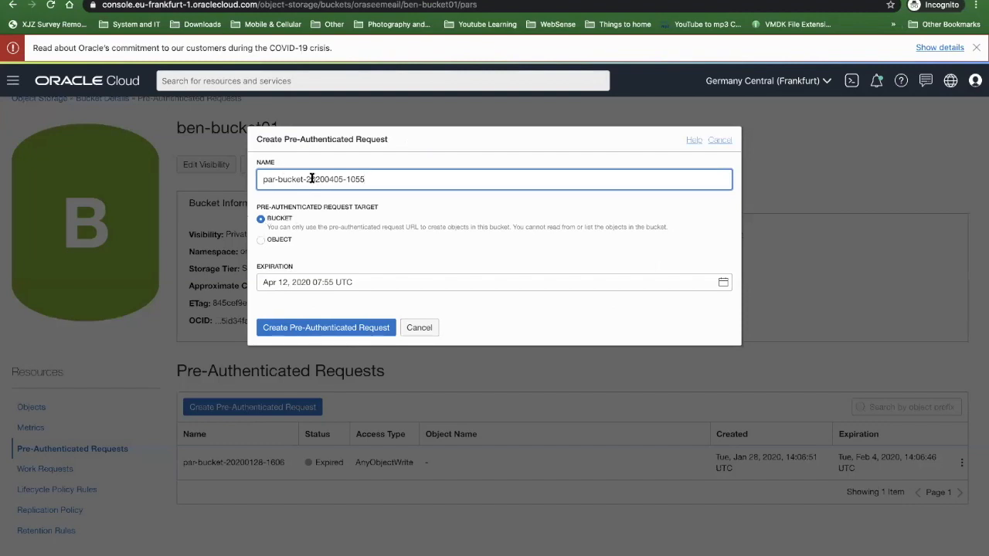
click(262, 241)
click(298, 283)
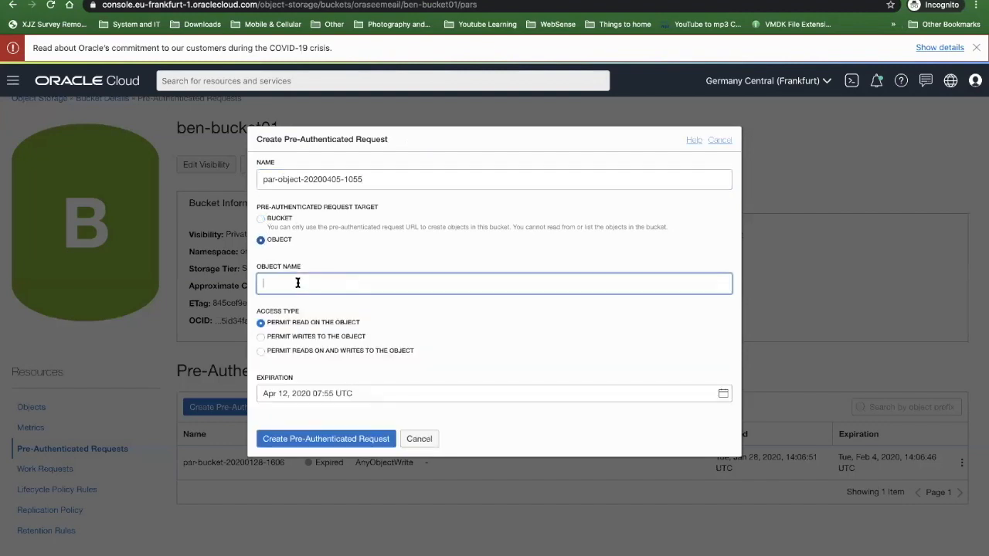
click(248, 281)
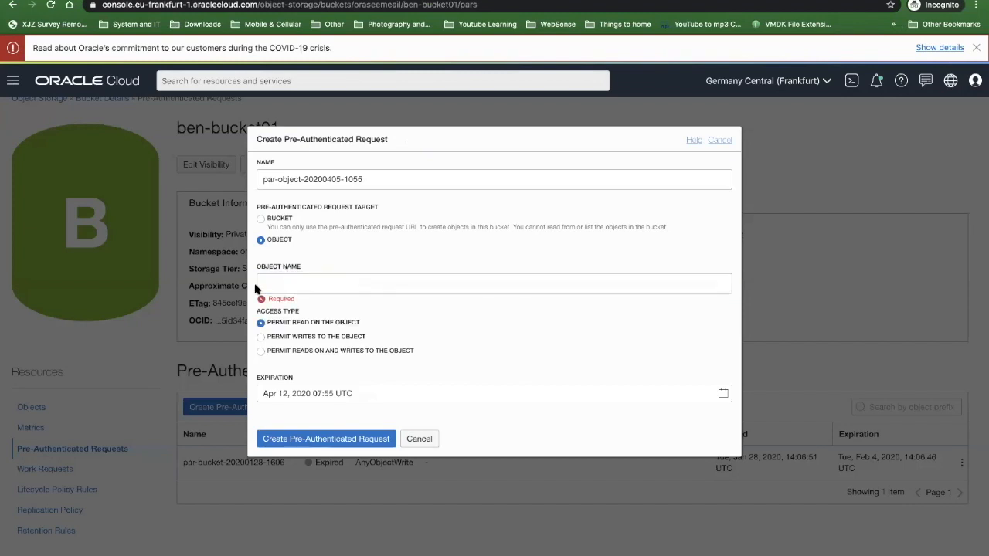
click(261, 285)
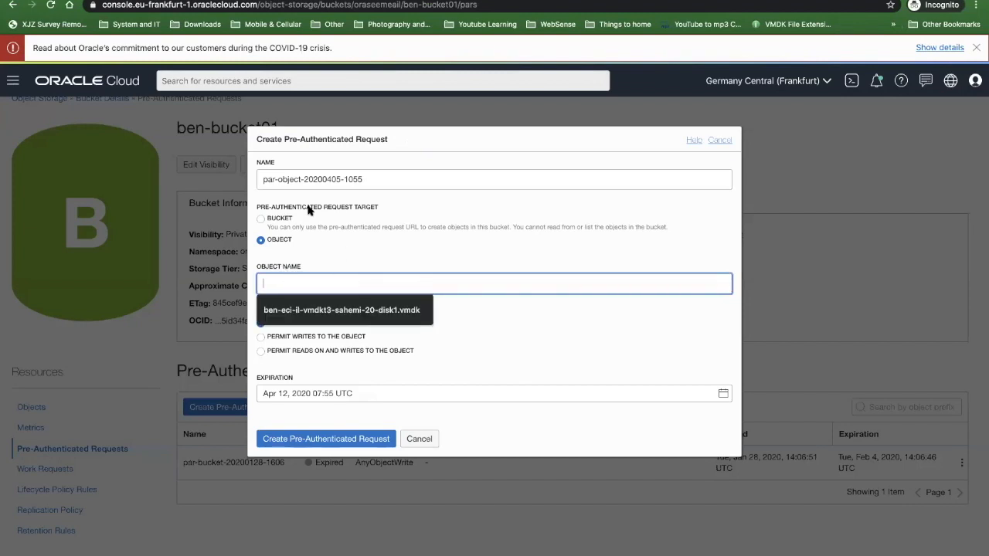
double_click(315, 179)
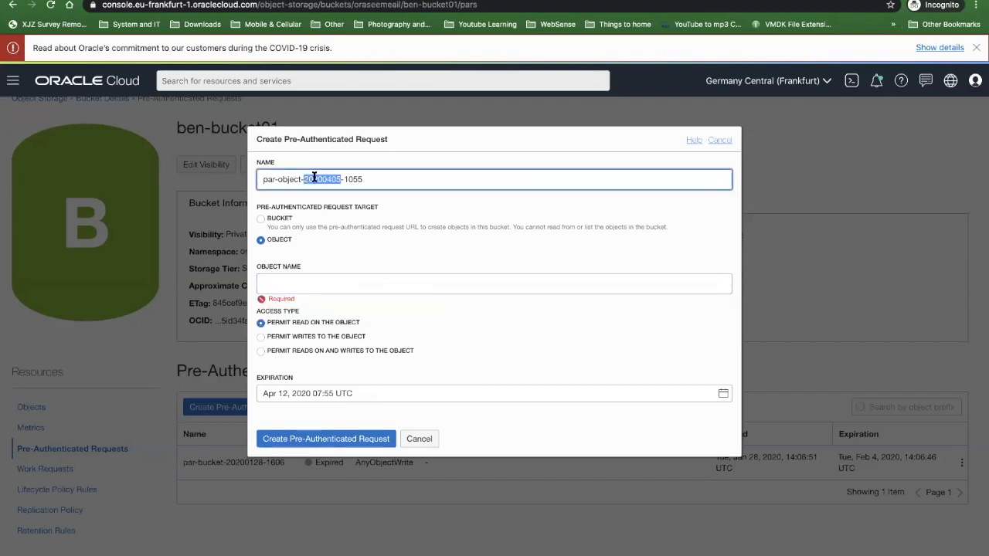
click(316, 392)
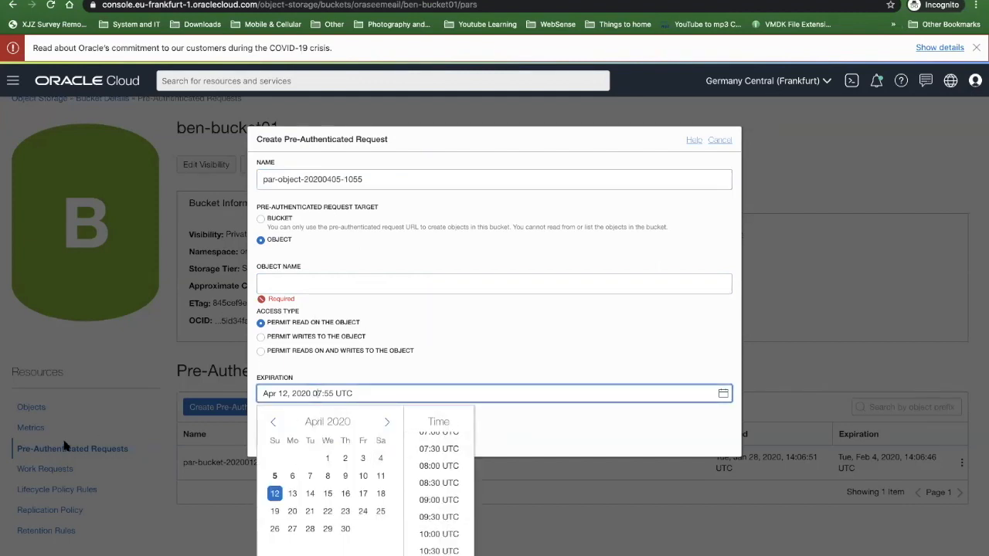
click(435, 340)
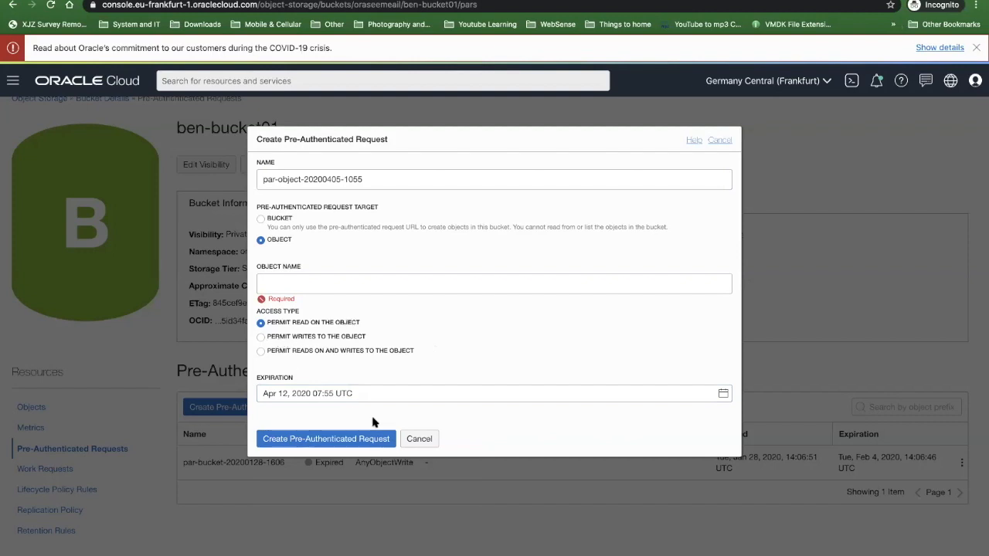
click(417, 438)
- Examine the lifecycle rule form and its available actions, cancel it, and show ben-bucket01's replication policy
click(53, 490)
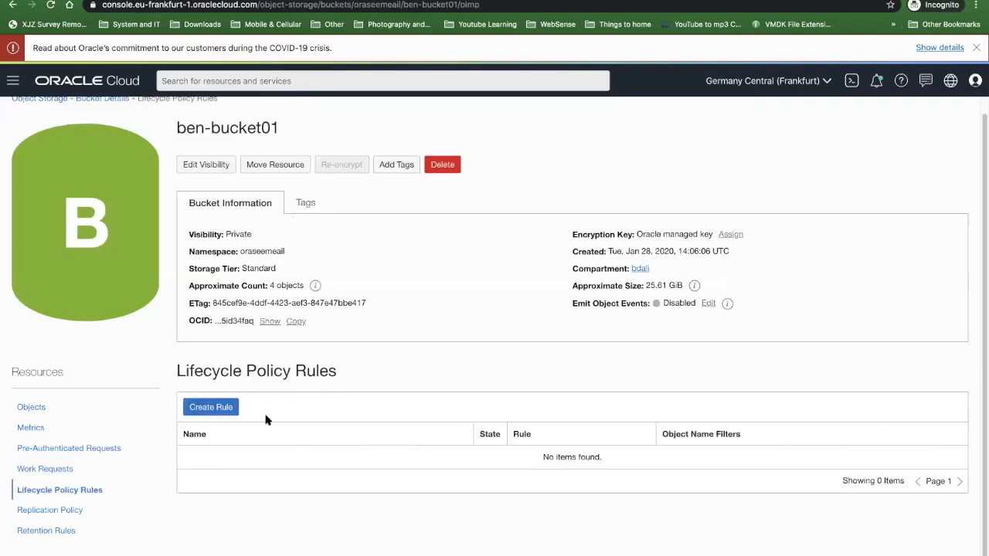
click(225, 404)
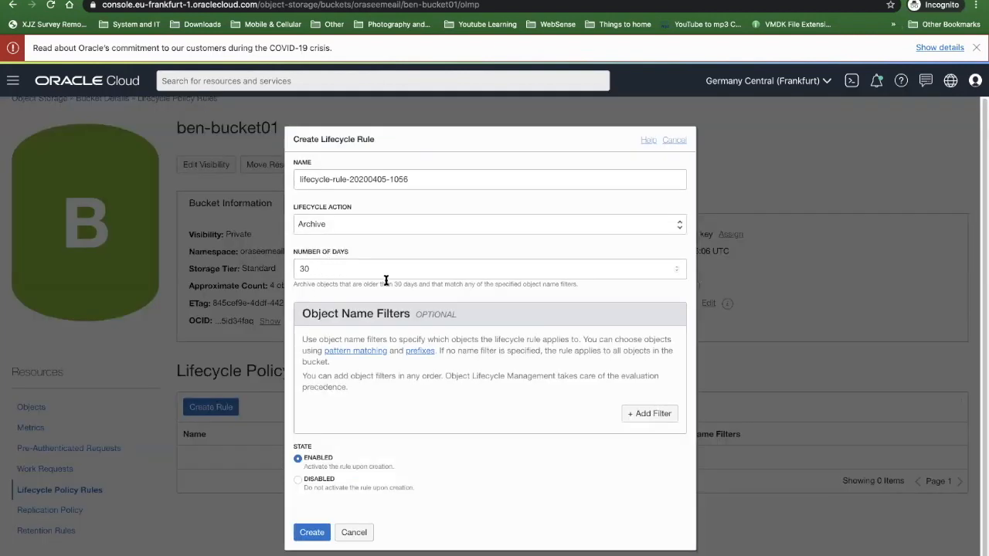
click(322, 225)
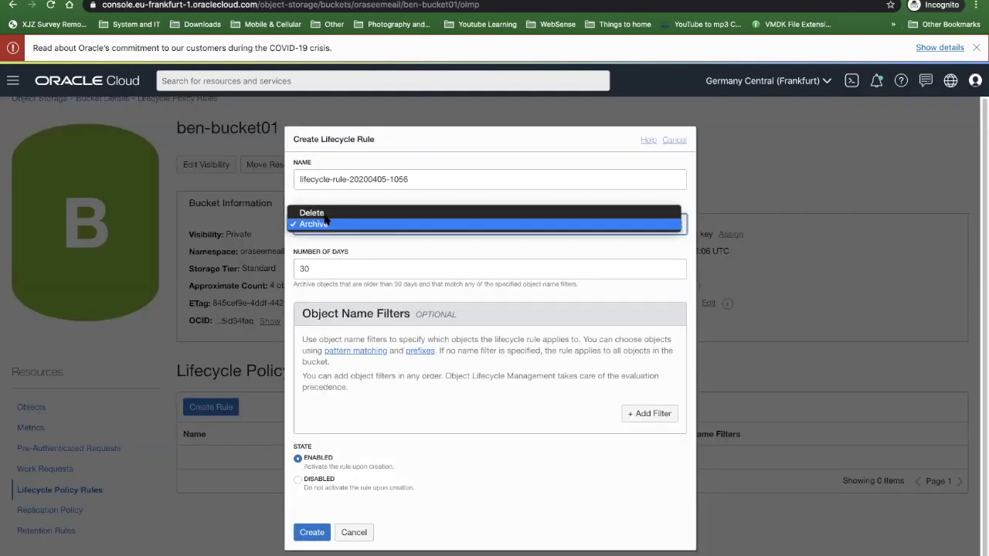
click(445, 176)
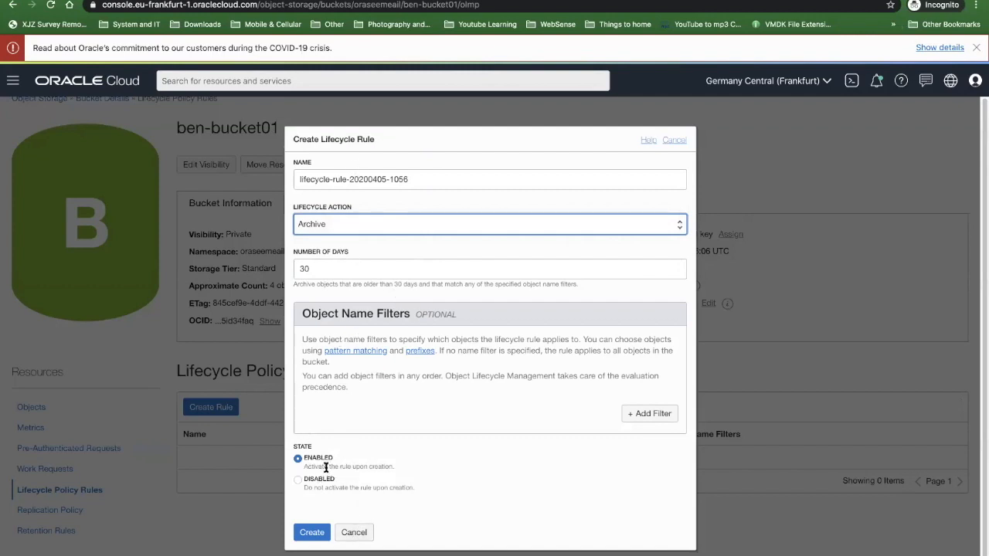
click(354, 533)
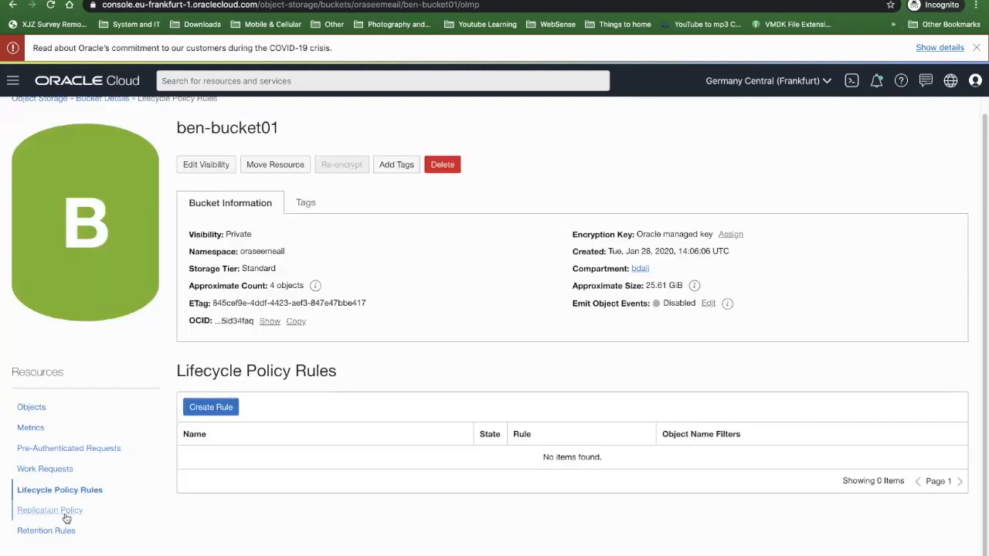
click(67, 513)
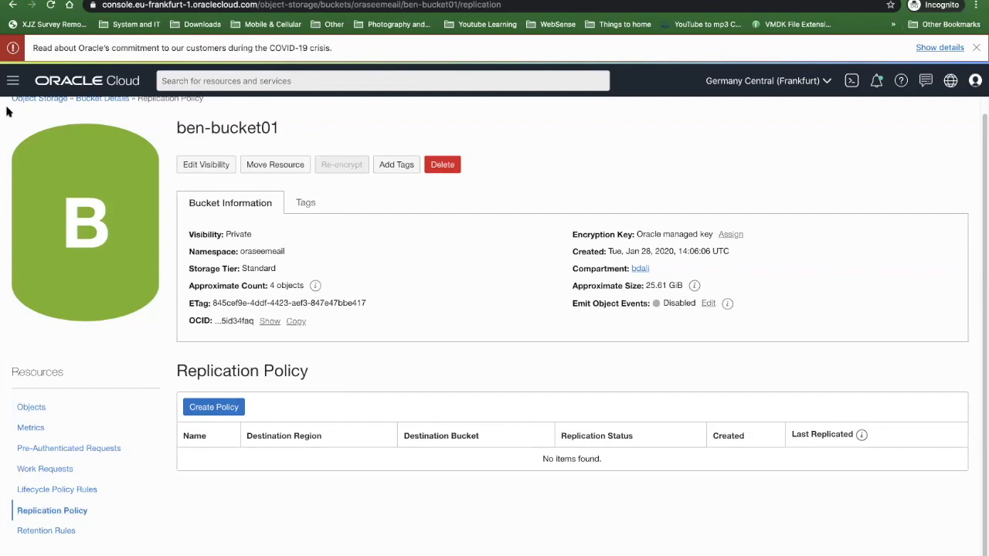
- Open the File Storage file systems list, examine the file system creation settings and cancel without creating one
click(13, 81)
mouse_move(35, 183)
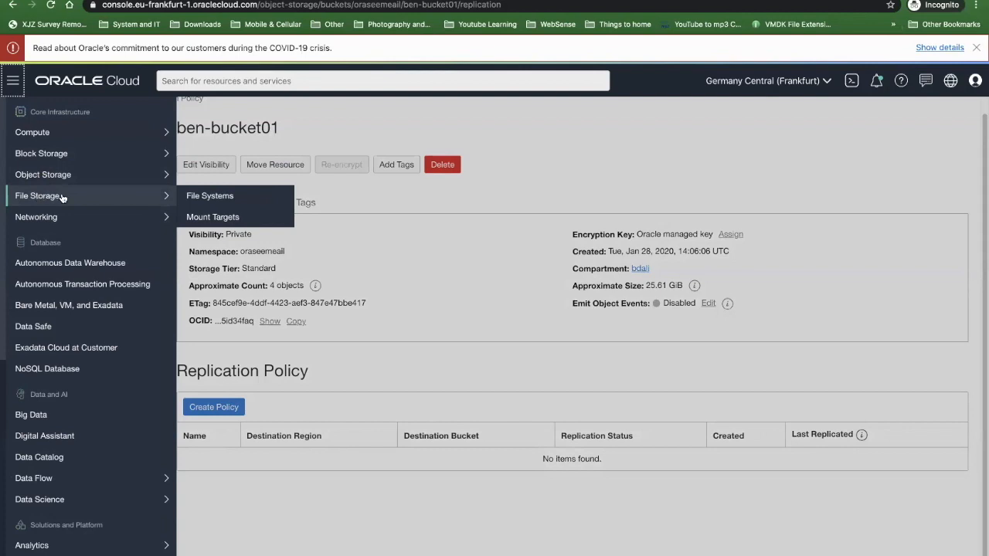
click(208, 196)
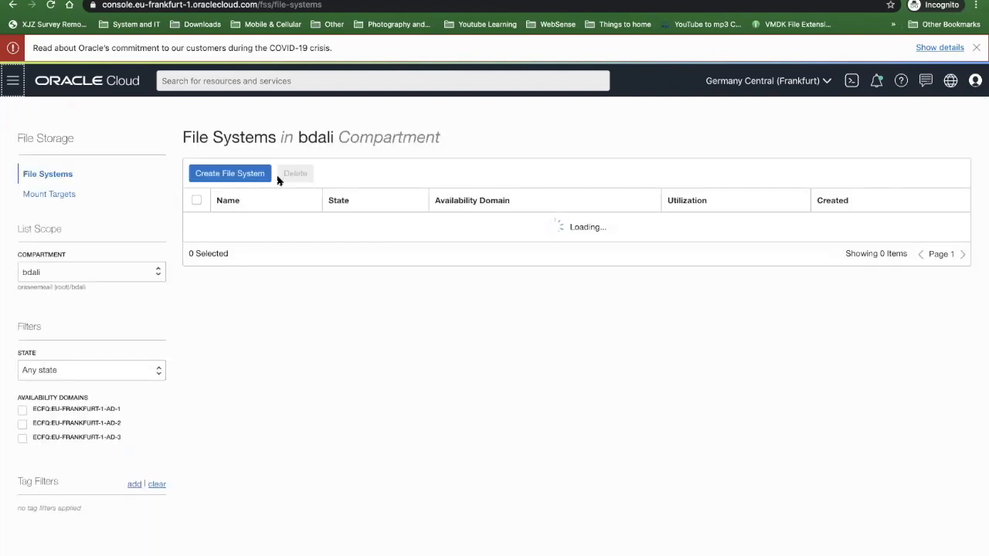
click(210, 175)
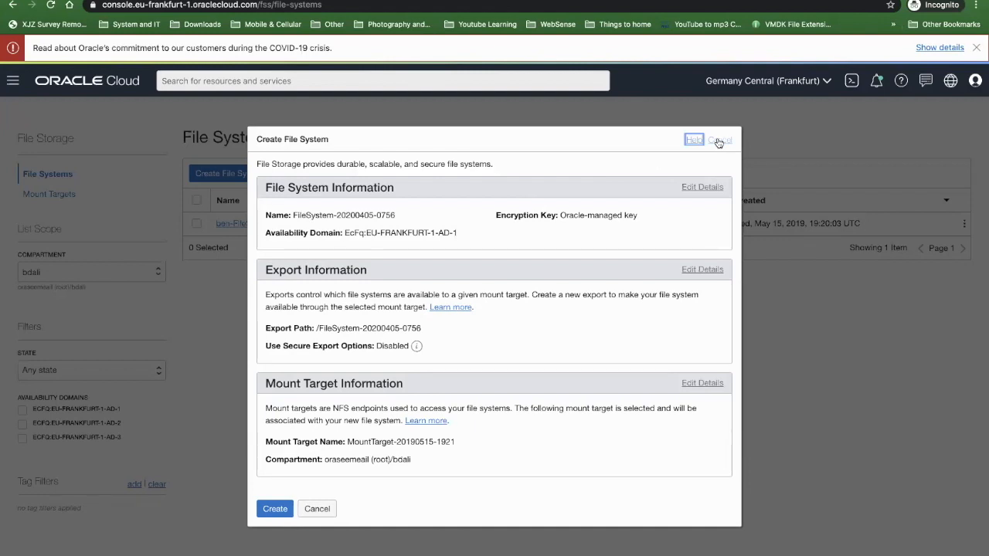
click(717, 141)
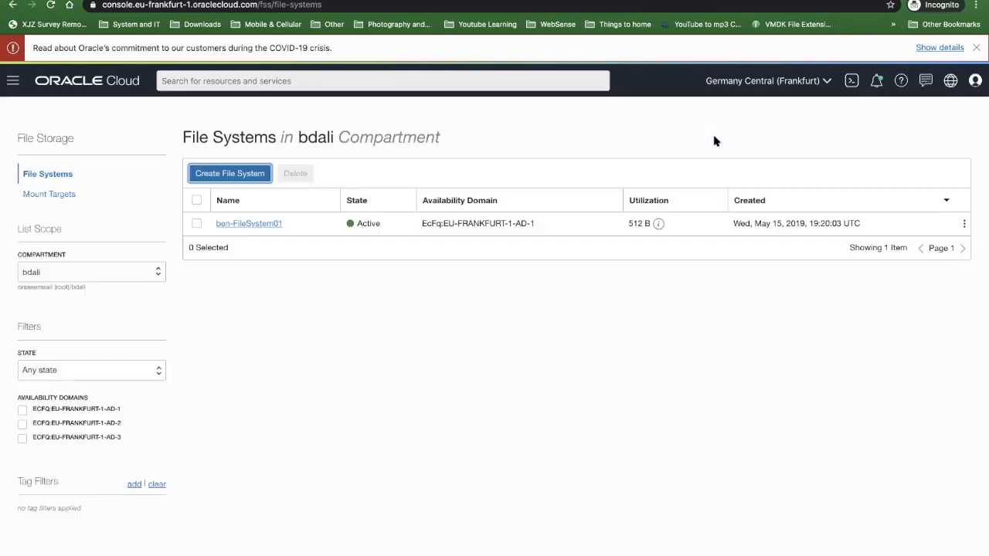
- Open the Load Balancers list, examine the creation form's visibility, bandwidth and virtual cloud network options, and cancel without creating one
click(13, 82)
mouse_move(59, 217)
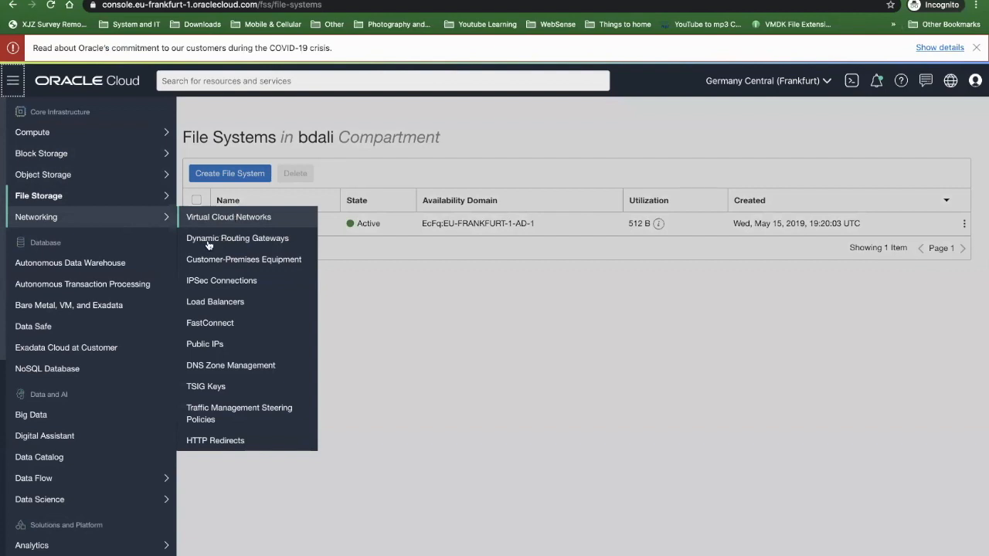
click(215, 301)
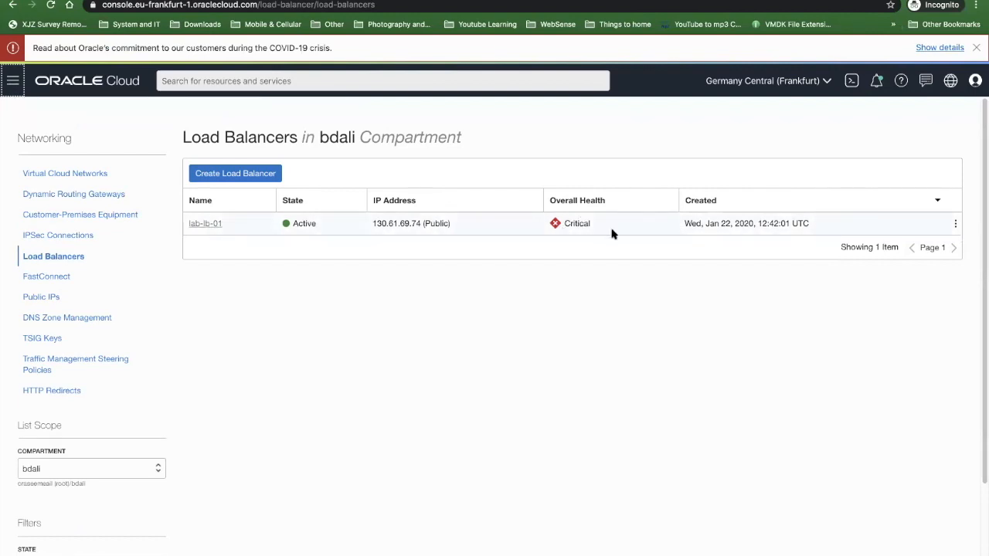
click(241, 173)
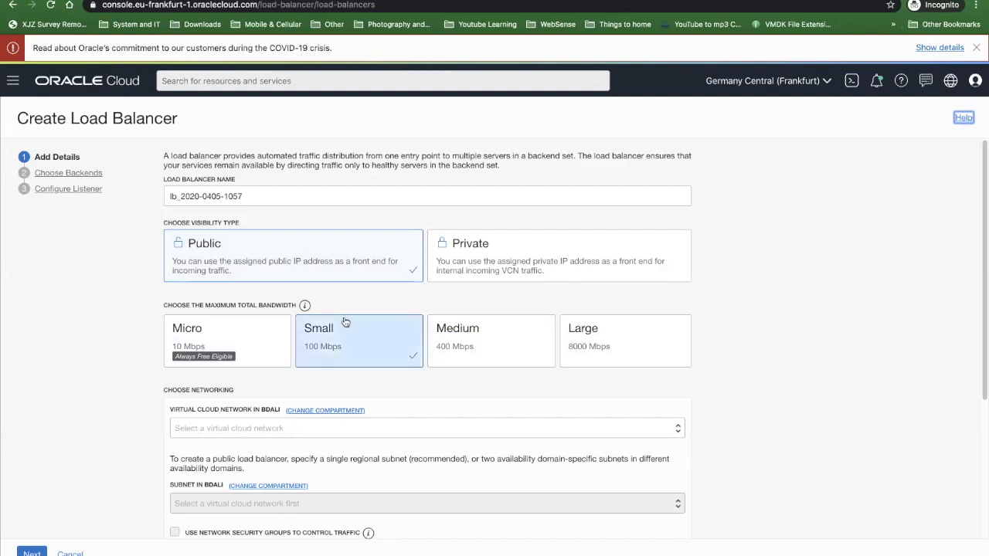
scroll(332, 323, down, 1)
scroll(332, 323, down, 1)
click(253, 373)
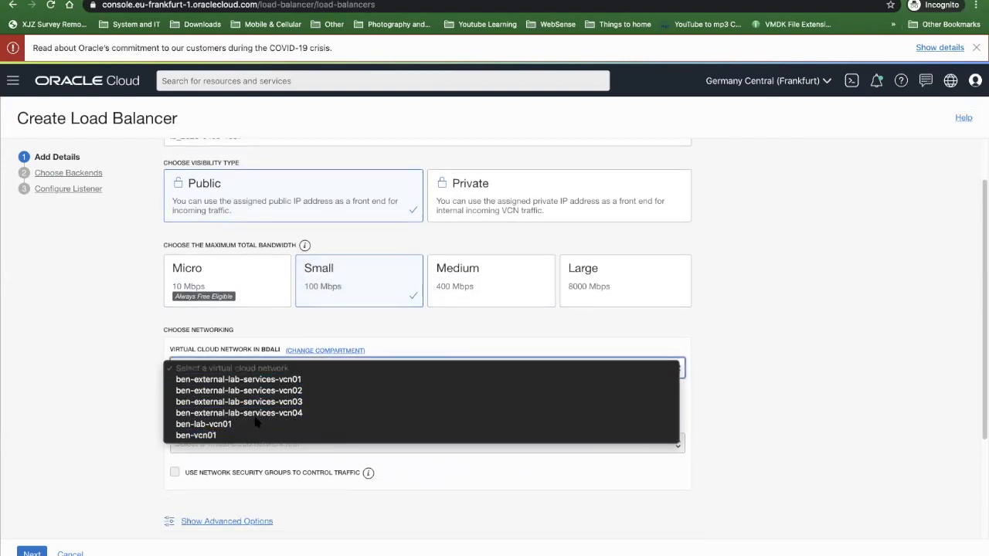
click(885, 207)
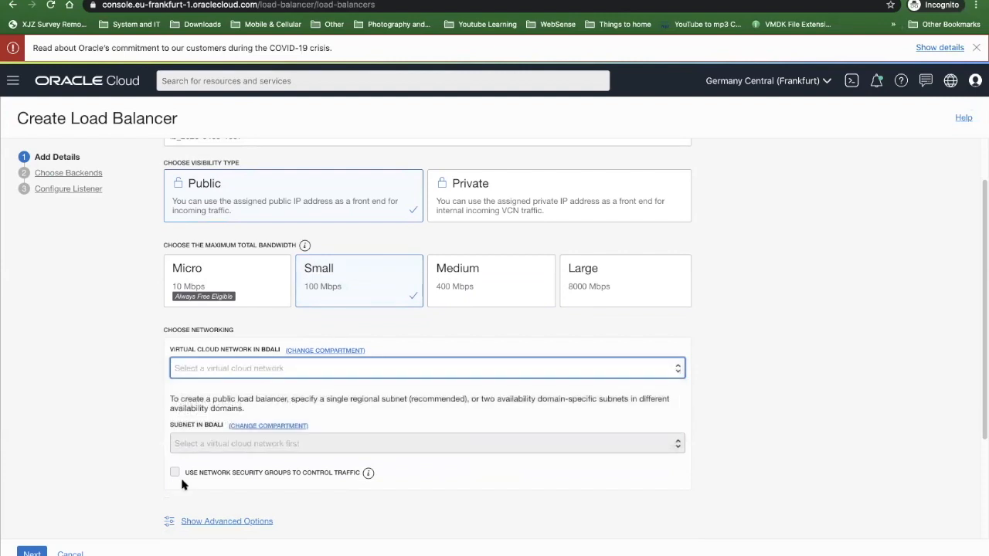
click(75, 553)
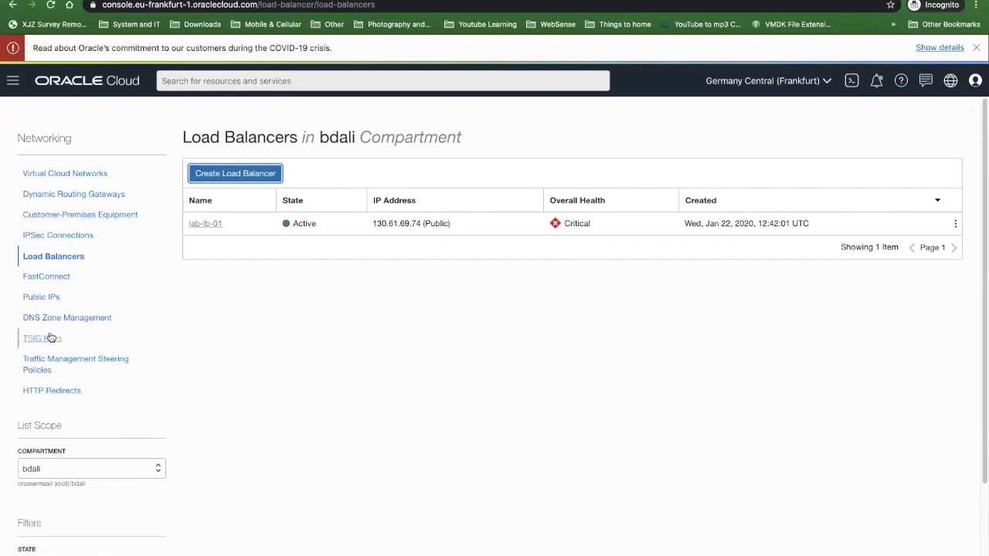
- Open the Public IPs list, examine the reserved public IP creation form, and cancel it
click(48, 298)
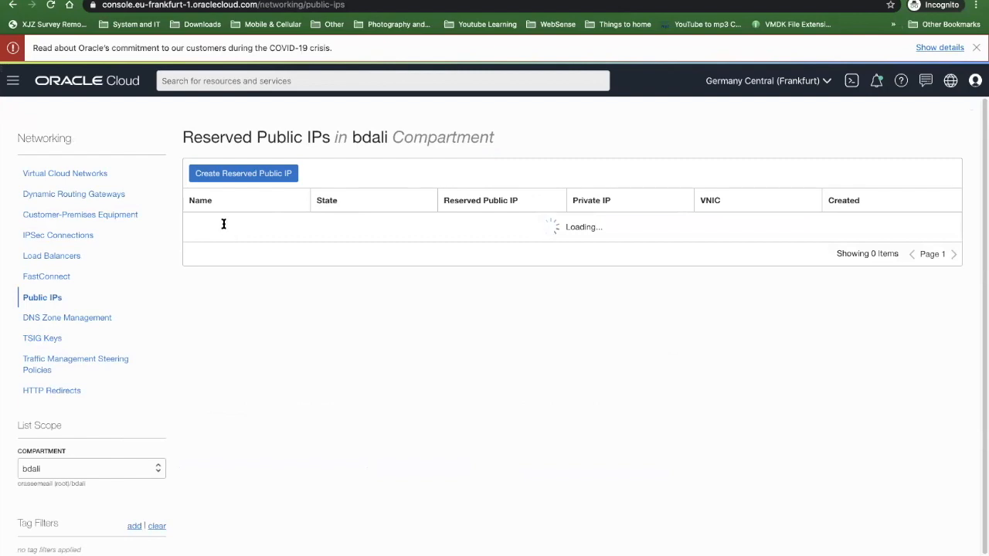
click(266, 176)
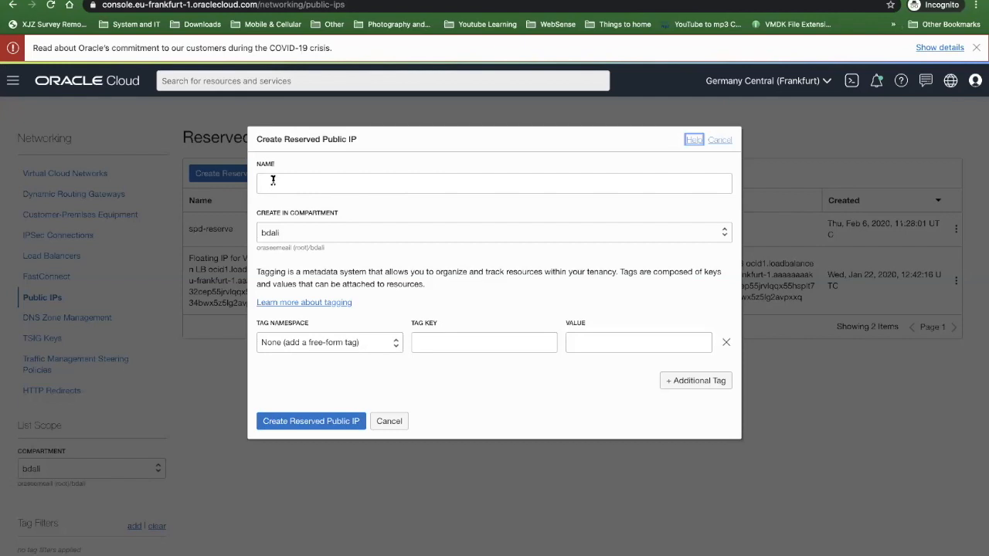
click(272, 181)
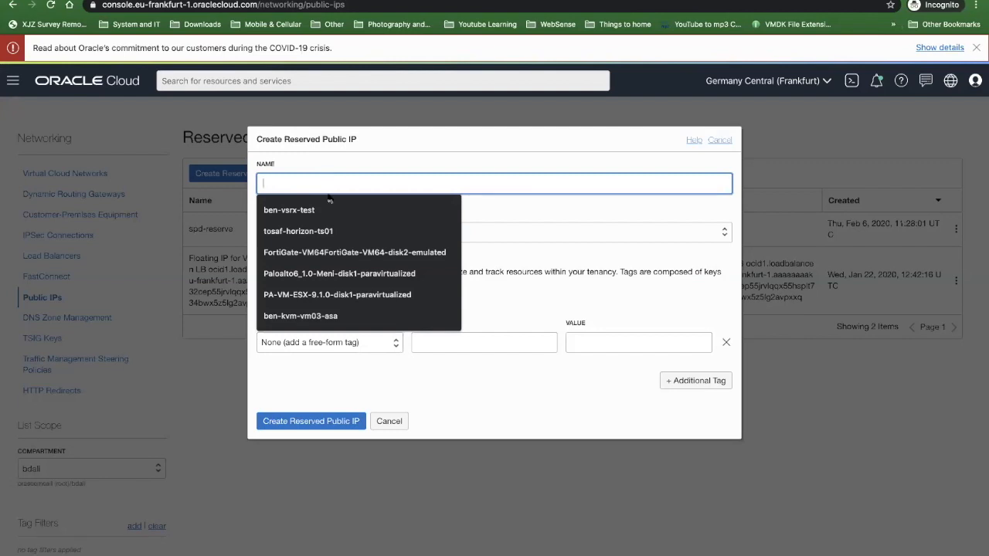
click(332, 155)
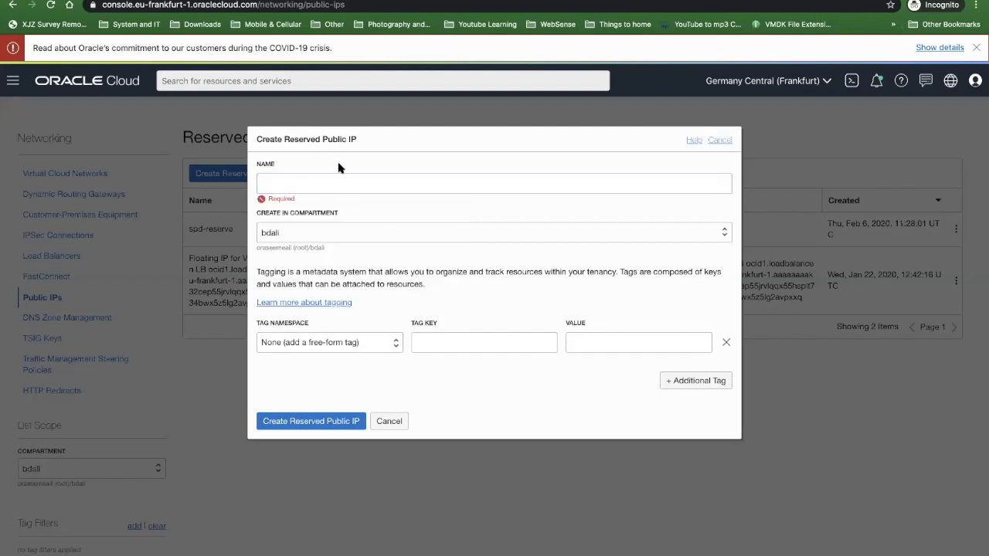
click(388, 421)
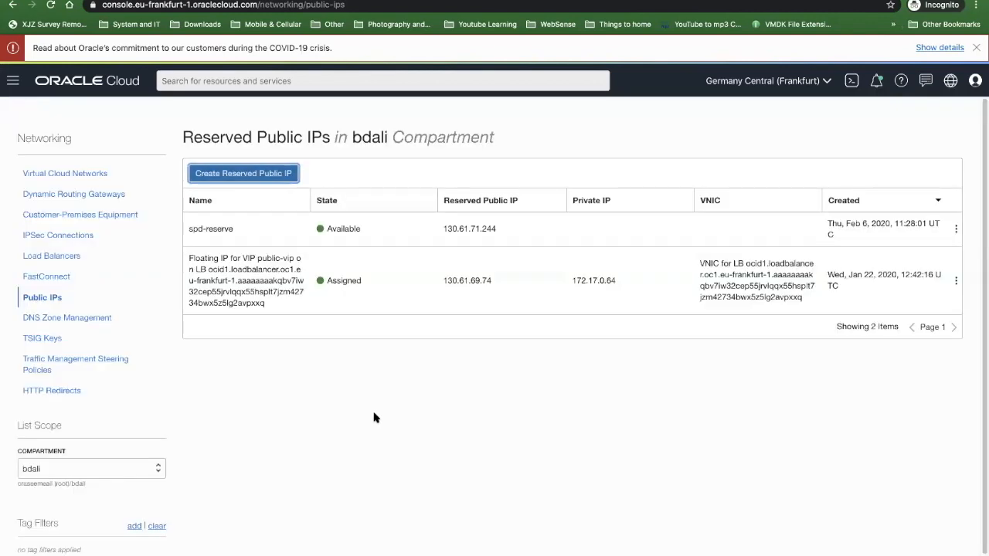
- Show the DNS Zone Management page, and open the NoSQL Database tables list in the bdali compartment
click(99, 318)
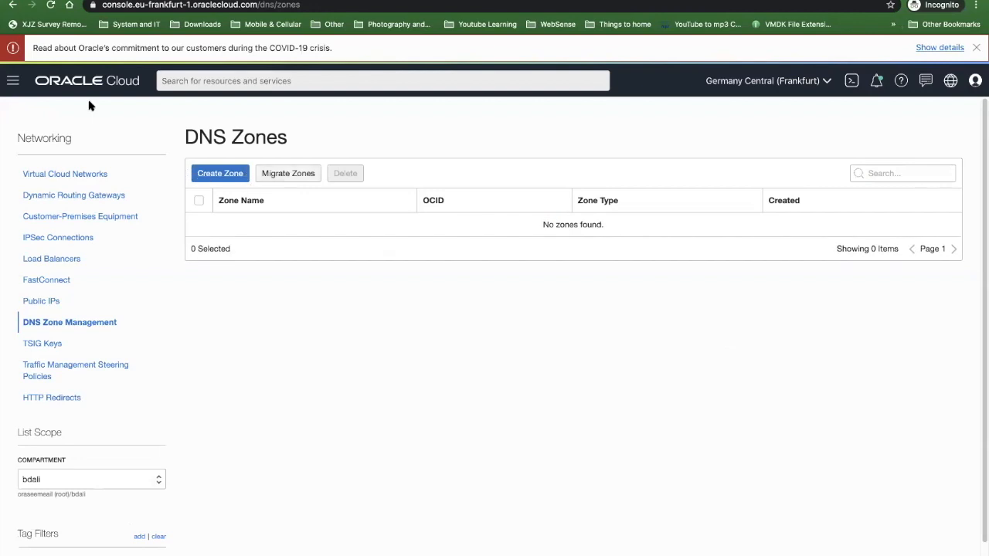
click(11, 81)
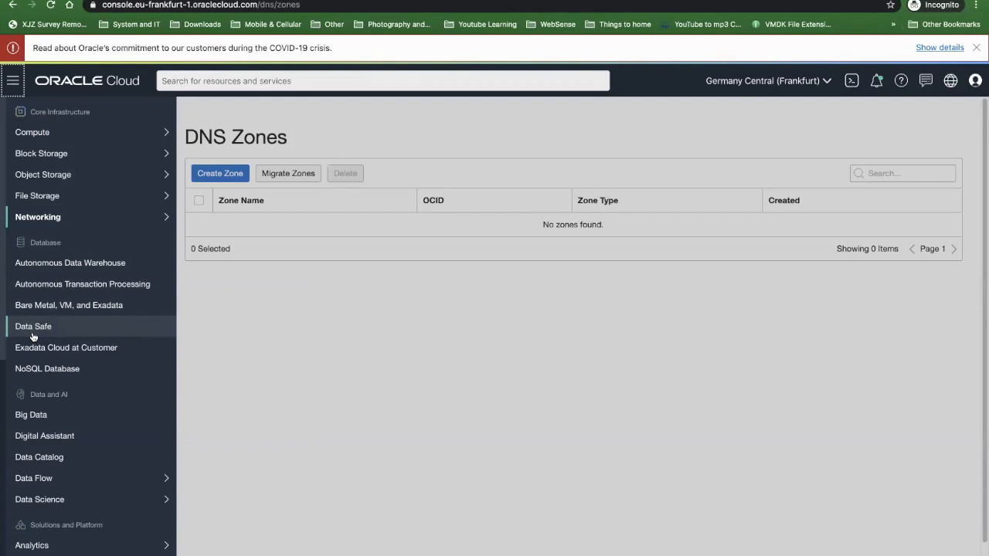
click(55, 375)
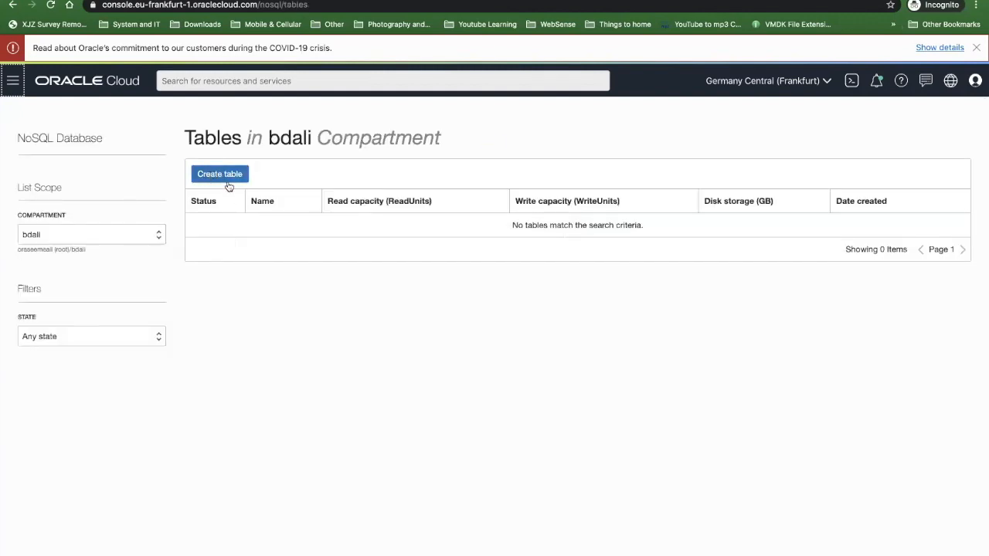
- Examine the console's Data and AI and Solutions and Platform services, including Data Science, Resource Manager, Email Delivery and Application Integration
click(14, 82)
scroll(96, 309, down, 2)
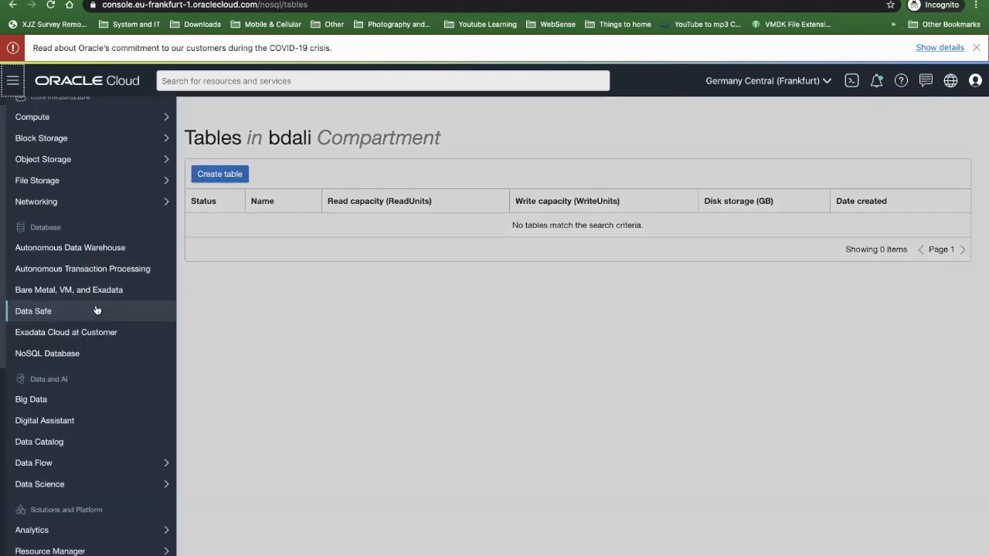
scroll(65, 360, down, 1)
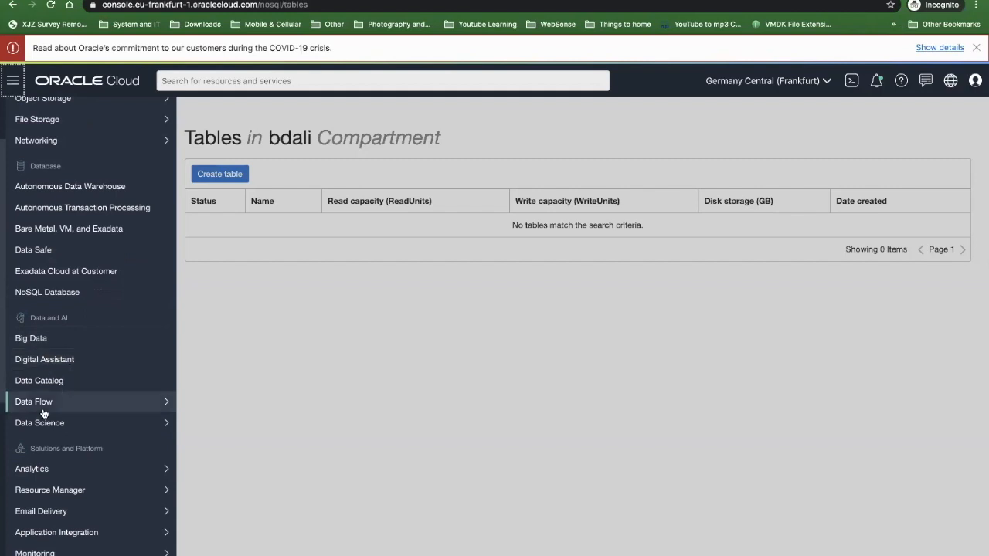
scroll(47, 418, down, 1)
mouse_move(68, 415)
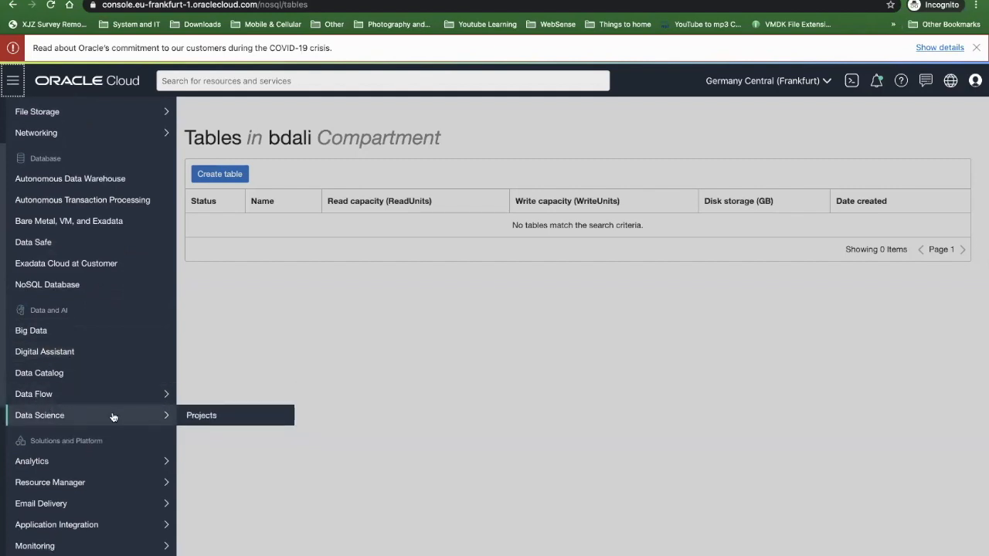
scroll(103, 422, down, 1)
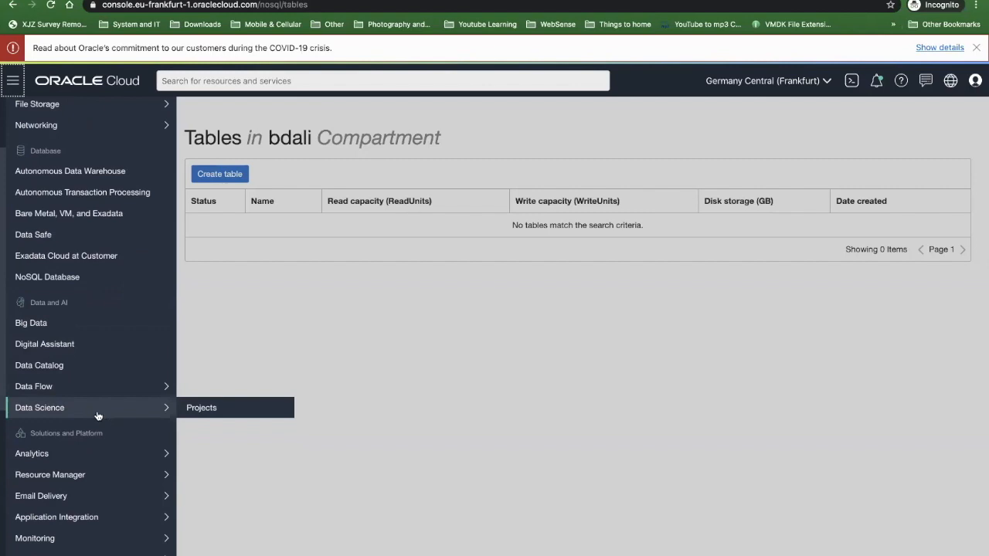
scroll(84, 406, down, 1)
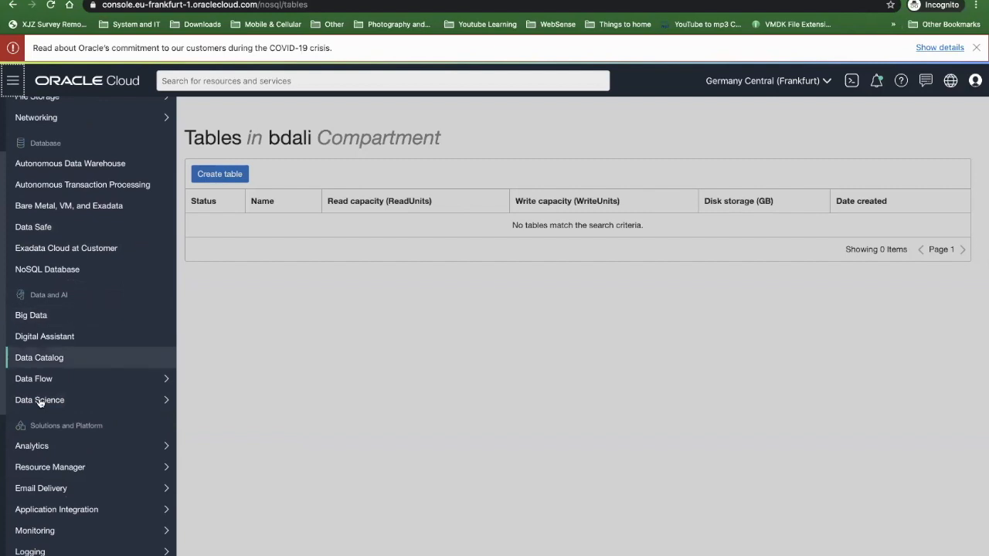
scroll(42, 405, down, 3)
mouse_move(52, 432)
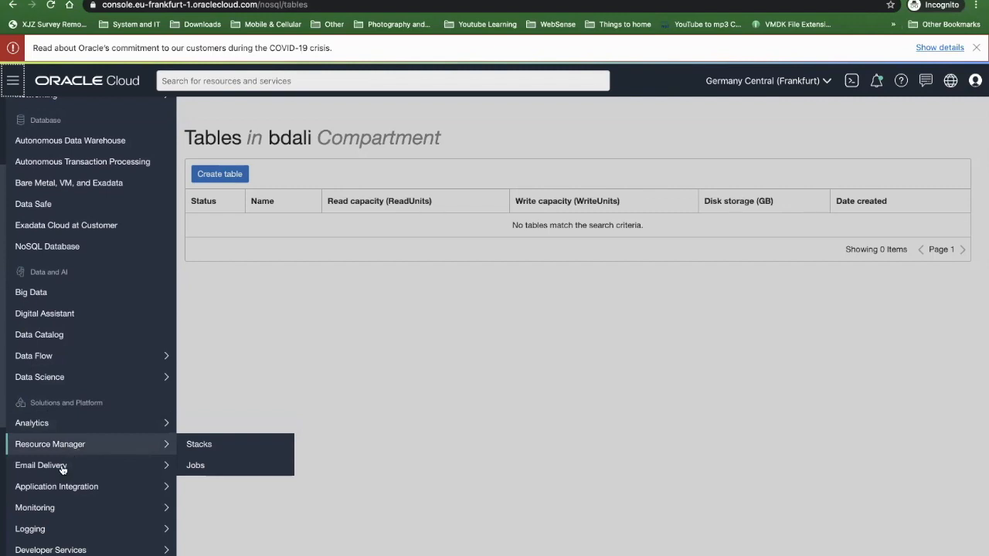
mouse_move(67, 471)
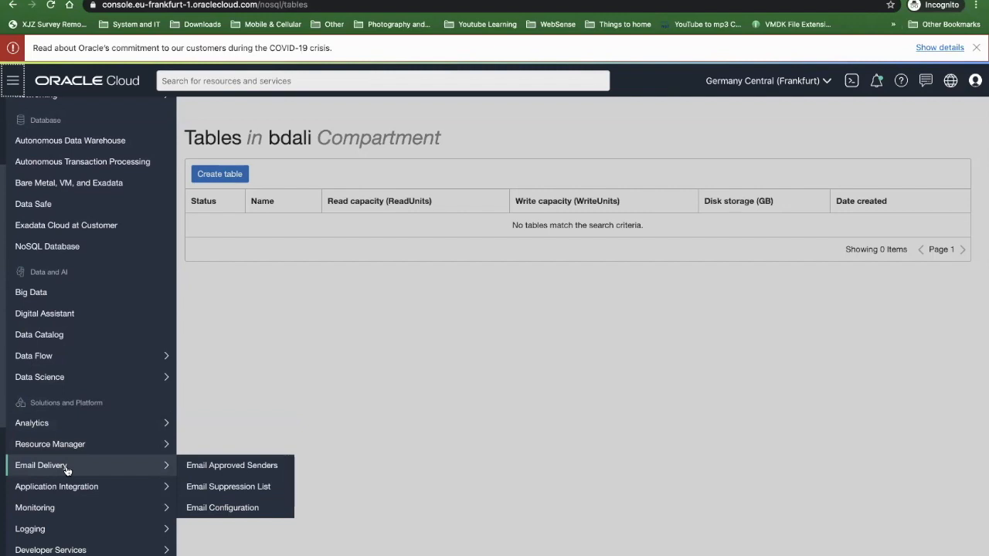
scroll(66, 470, down, 1)
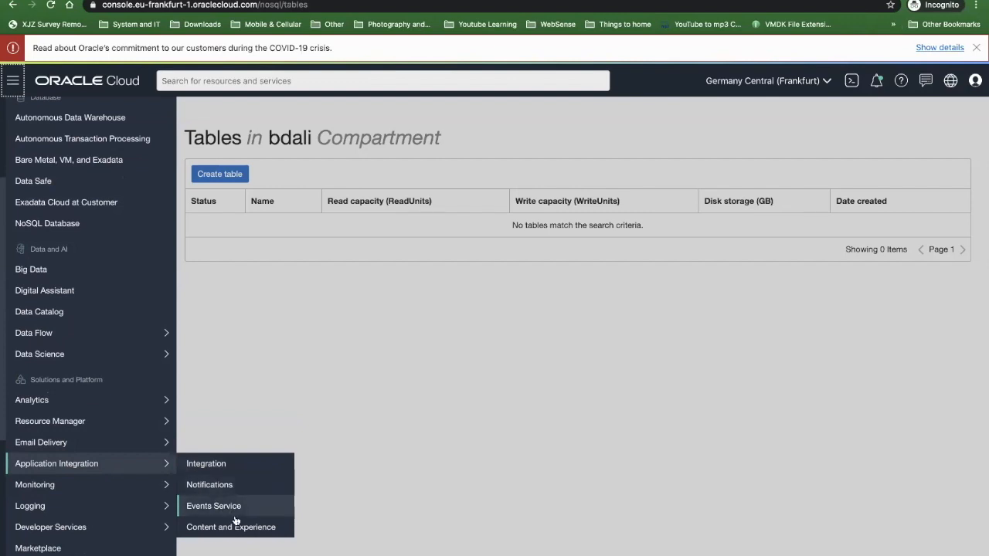
- Open the Service Metrics page under Monitoring and examine the charts for the oci_vcn metric namespace
mouse_move(70, 495)
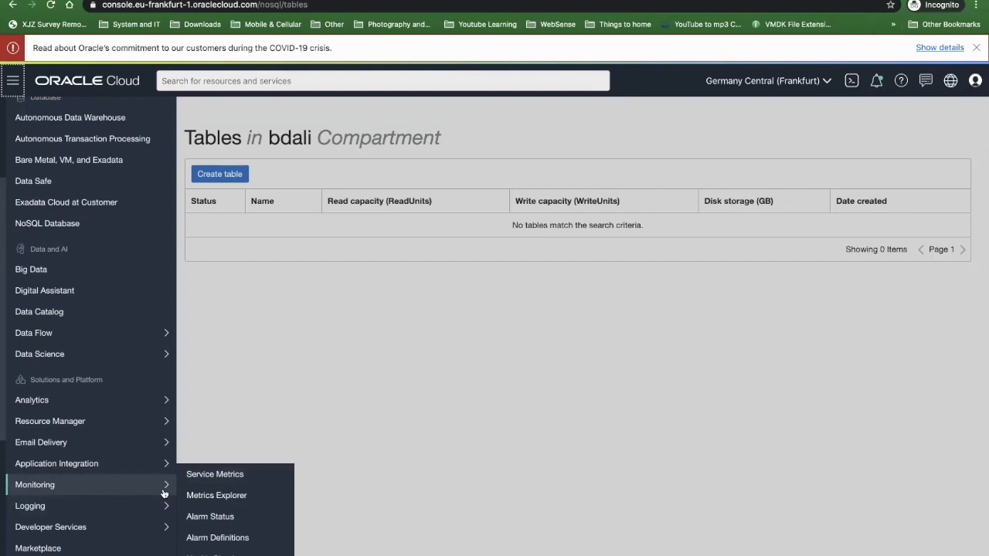
click(218, 478)
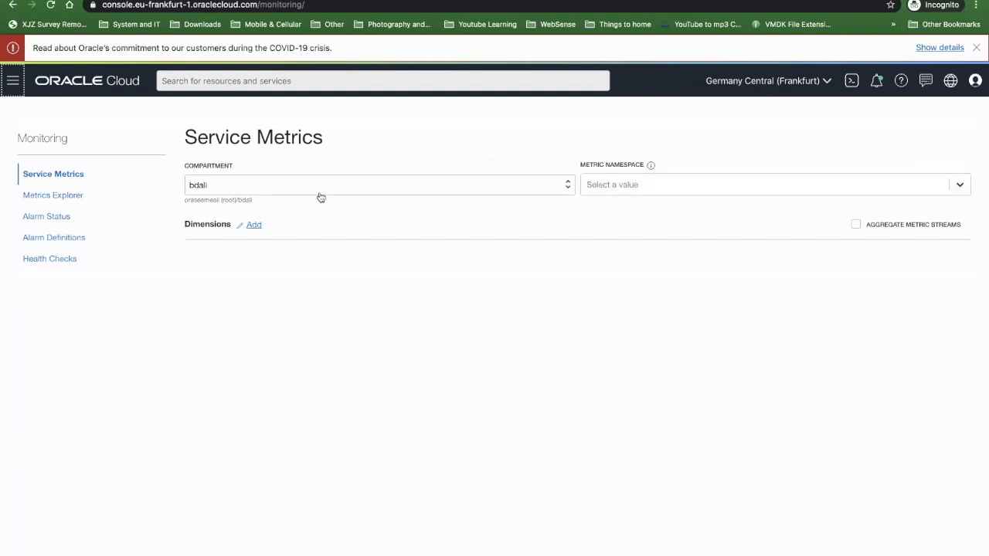
click(605, 183)
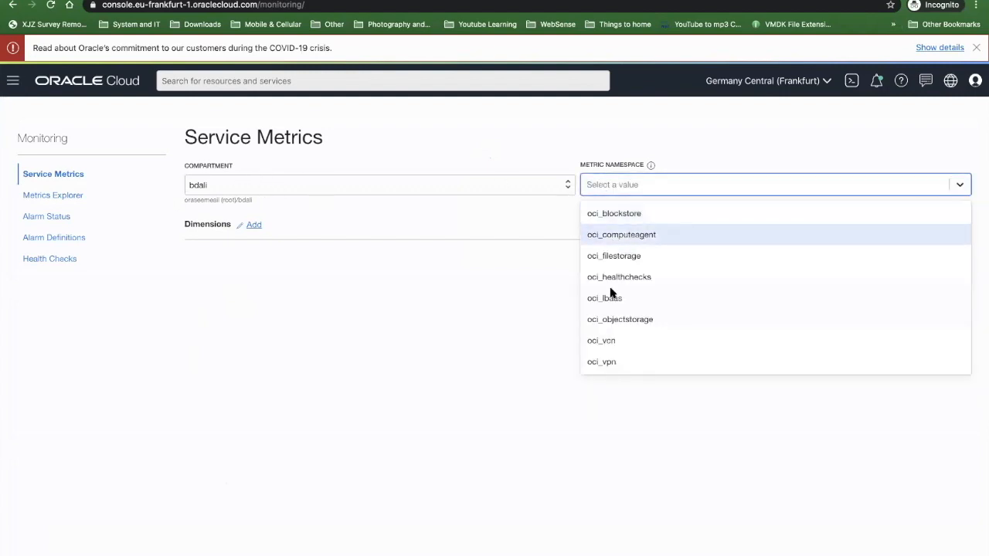
click(781, 340)
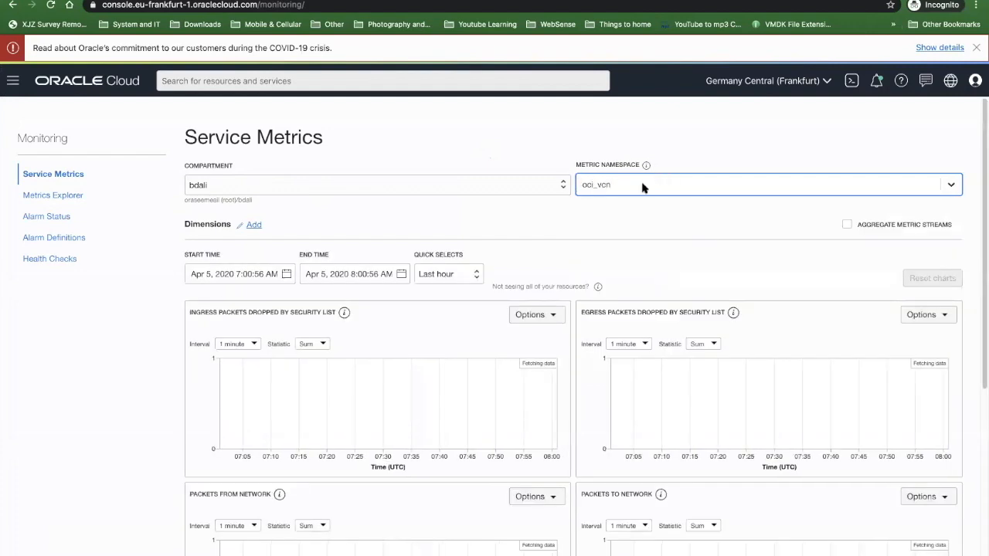
scroll(503, 302, down, 5)
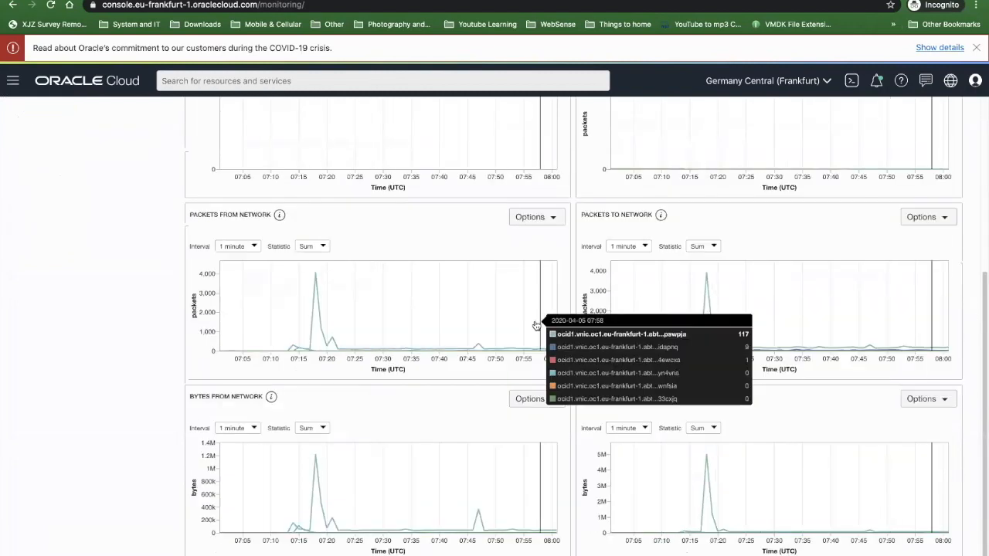
scroll(541, 325, up, 5)
- Switch the metric namespace to oci_computeagent and examine the CPU utilization chart's interval choices and options
click(612, 191)
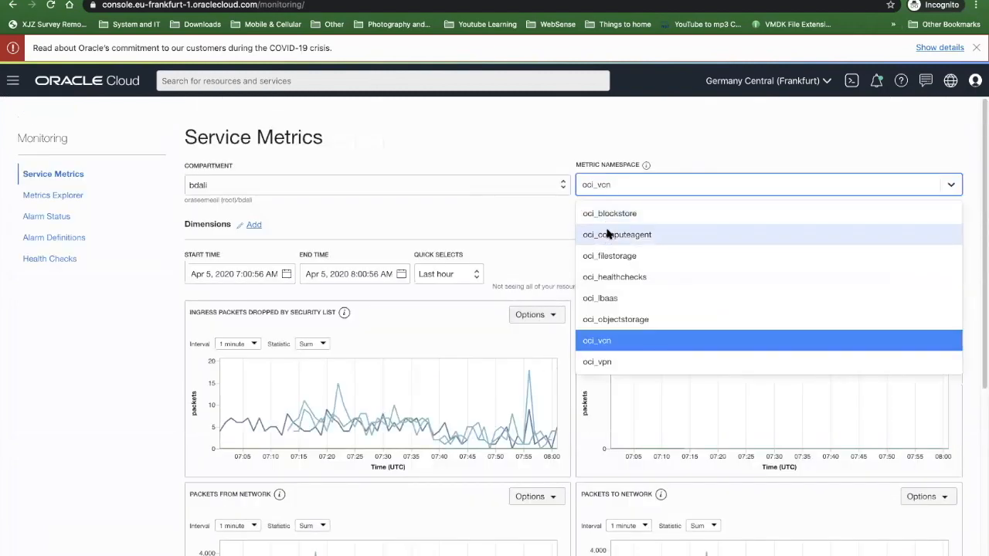
click(609, 235)
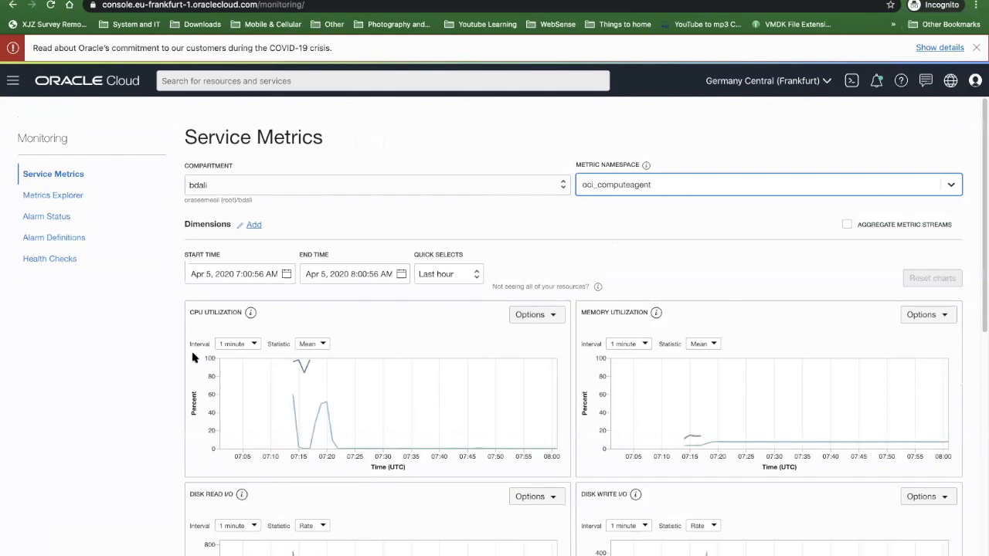
click(244, 344)
click(453, 323)
click(530, 315)
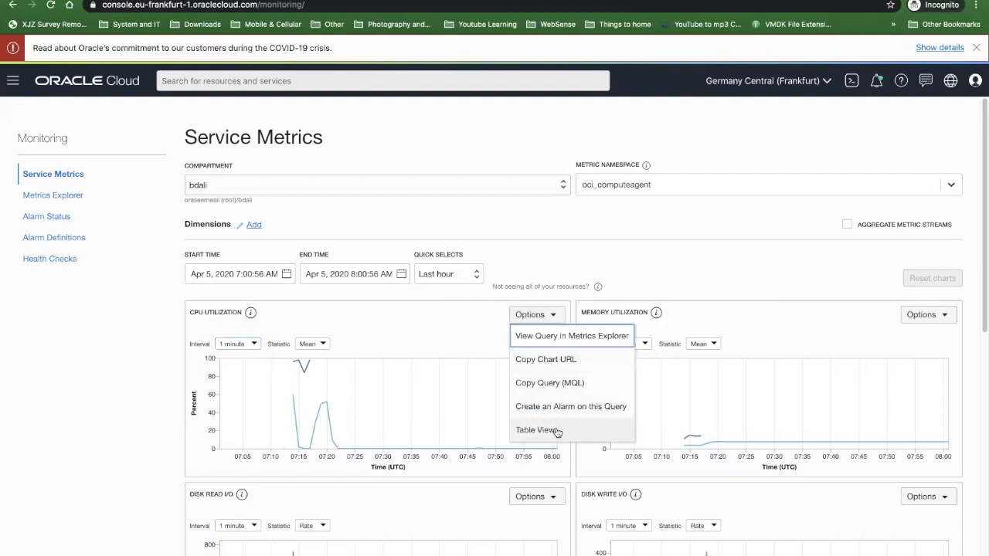
click(652, 217)
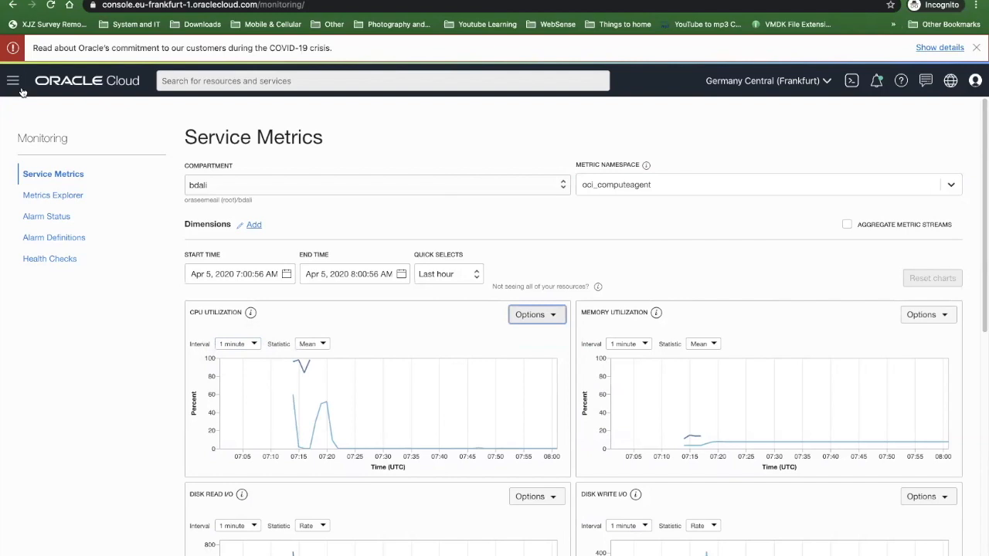
- Open Alarm Status and examine the alarm creation form's name field and severity choices
click(51, 219)
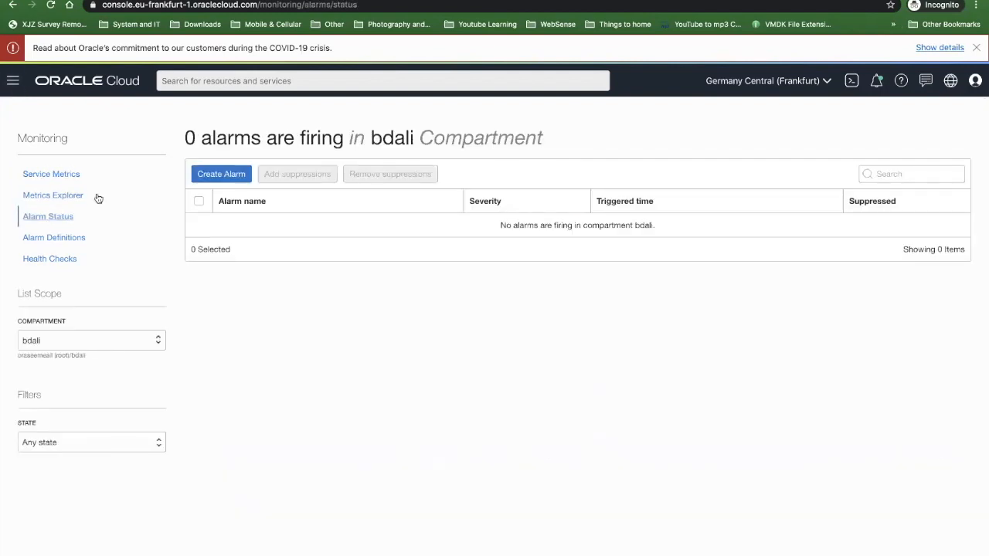
click(206, 179)
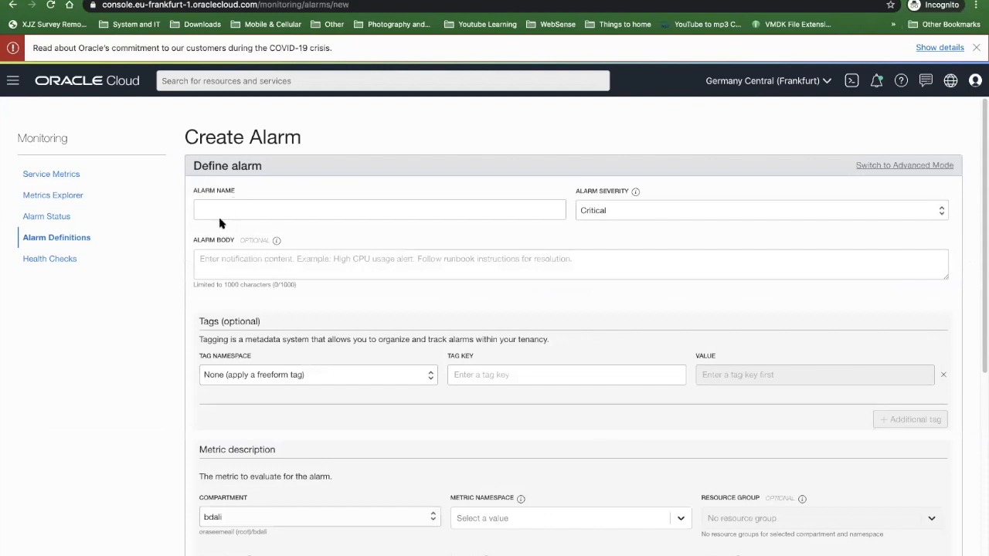
click(219, 212)
click(581, 205)
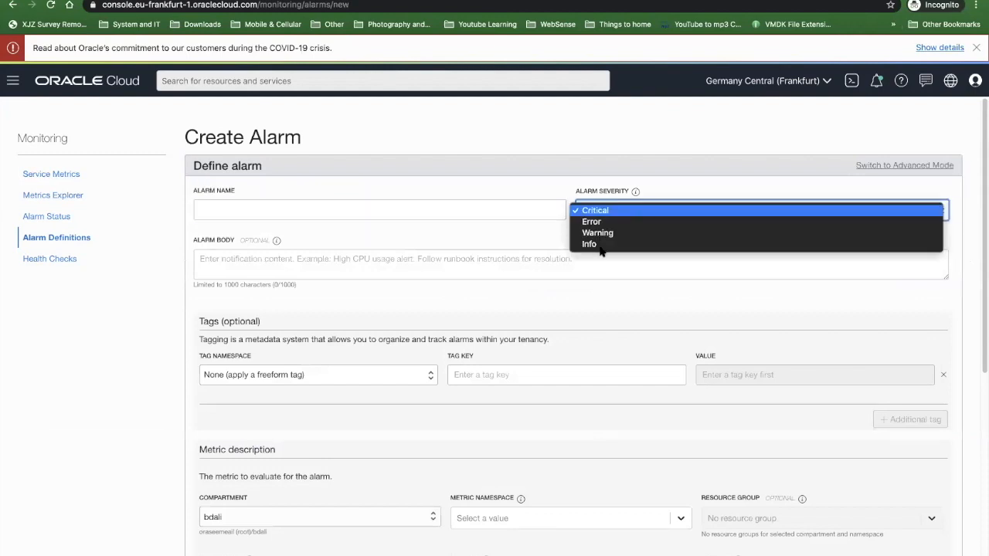
click(266, 278)
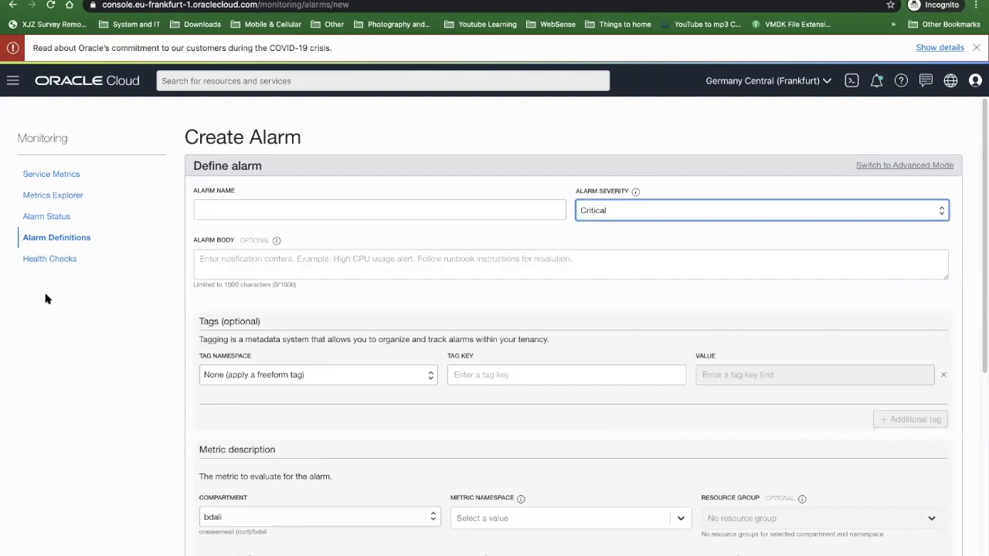
- Examine the remaining console services, including Platform Services, Logging and Developer Services
click(13, 83)
scroll(78, 363, down, 3)
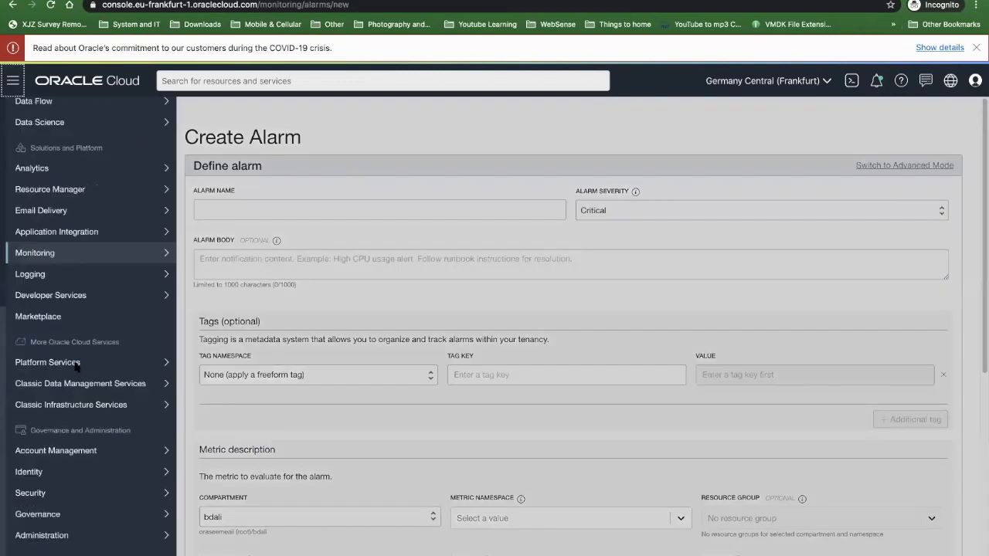
mouse_move(76, 366)
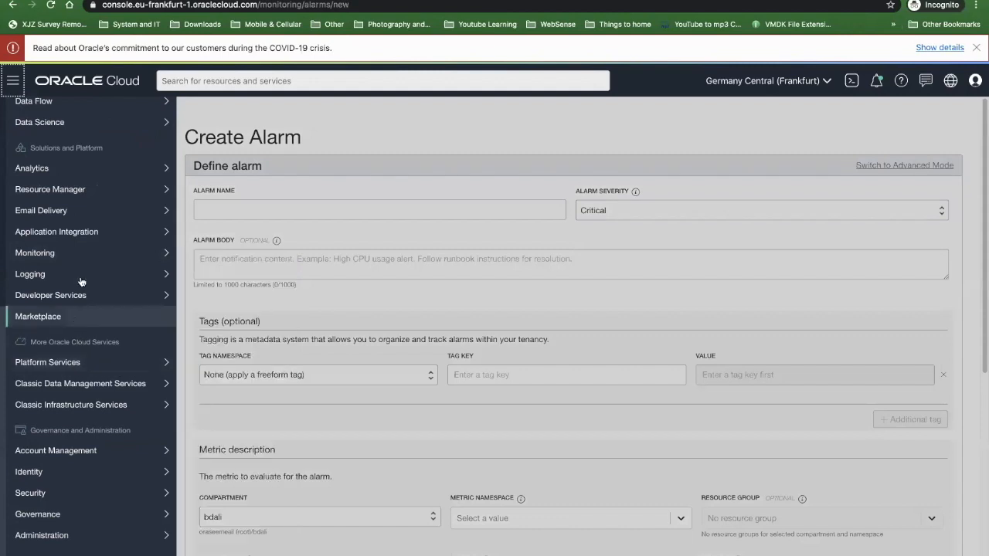
mouse_move(81, 276)
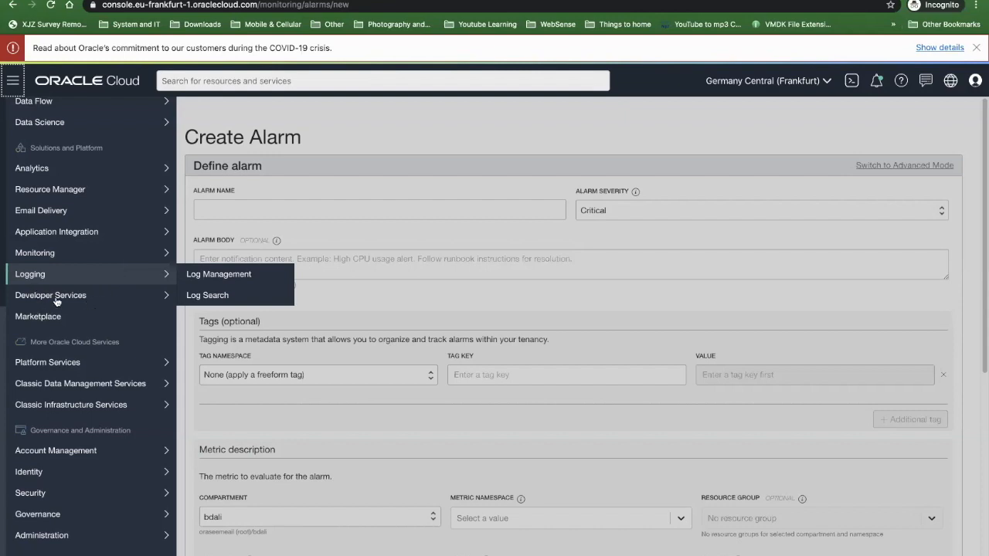
mouse_move(57, 300)
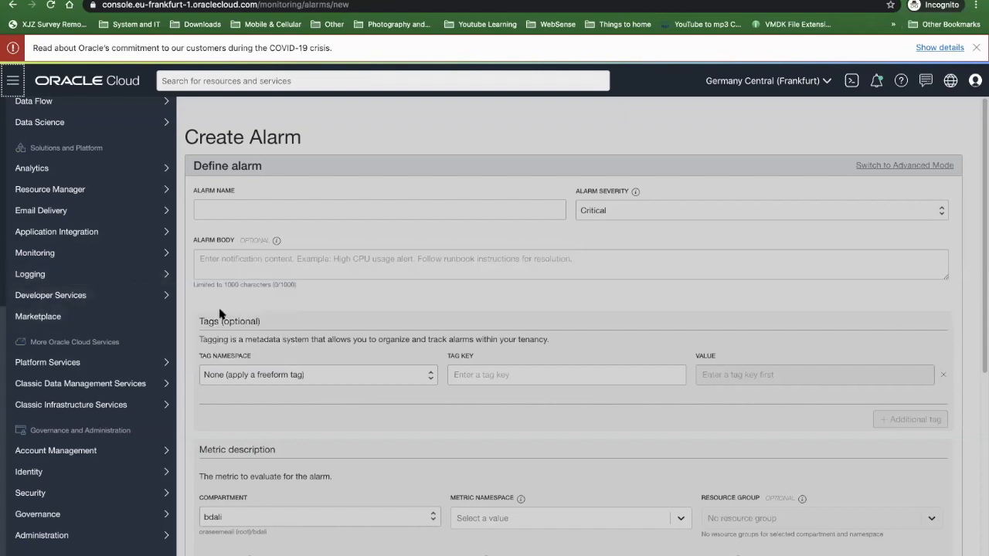
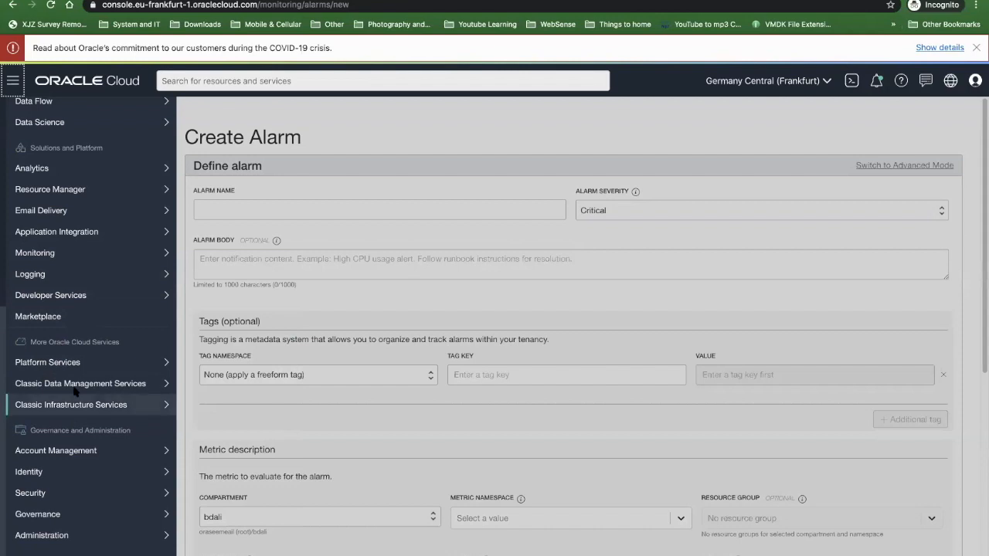
- Create a local Identity user named zoom-user-01 with the description "Zoom User for Hackathon", leaving the email empty
mouse_move(9, 445)
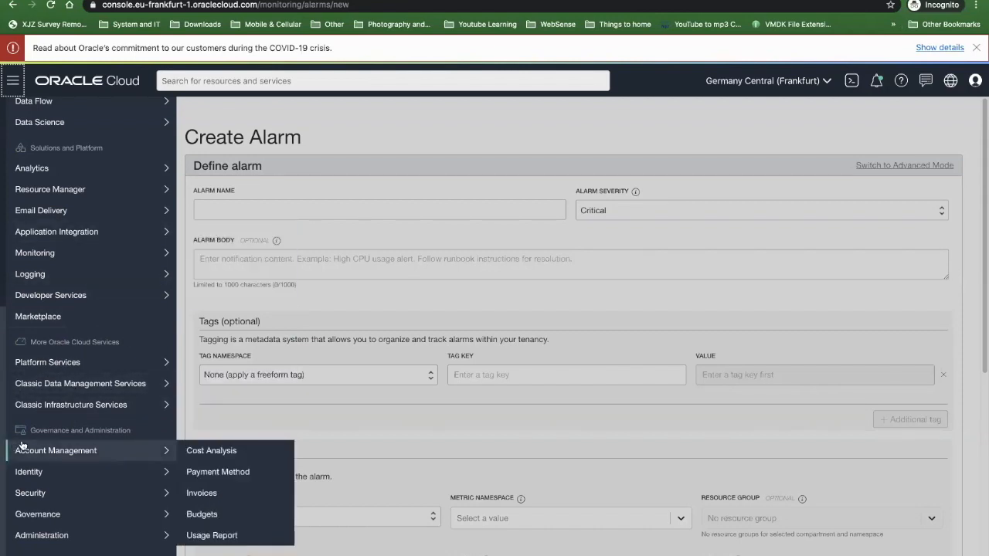
mouse_move(31, 482)
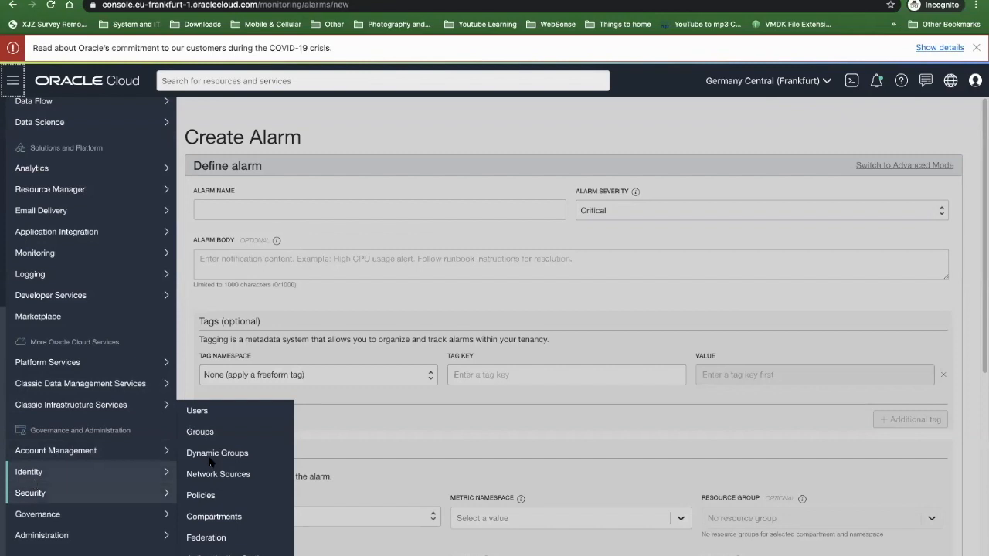
click(201, 417)
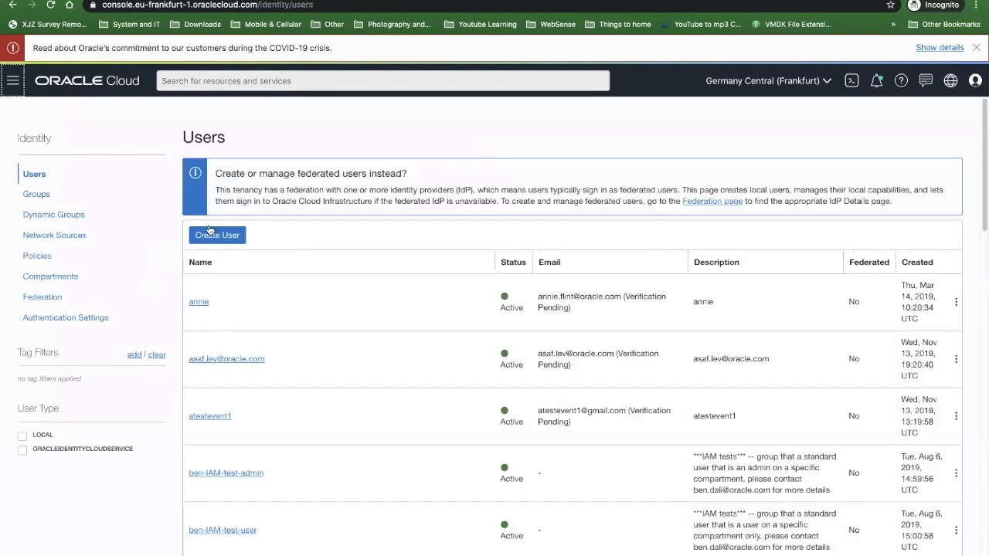
click(217, 235)
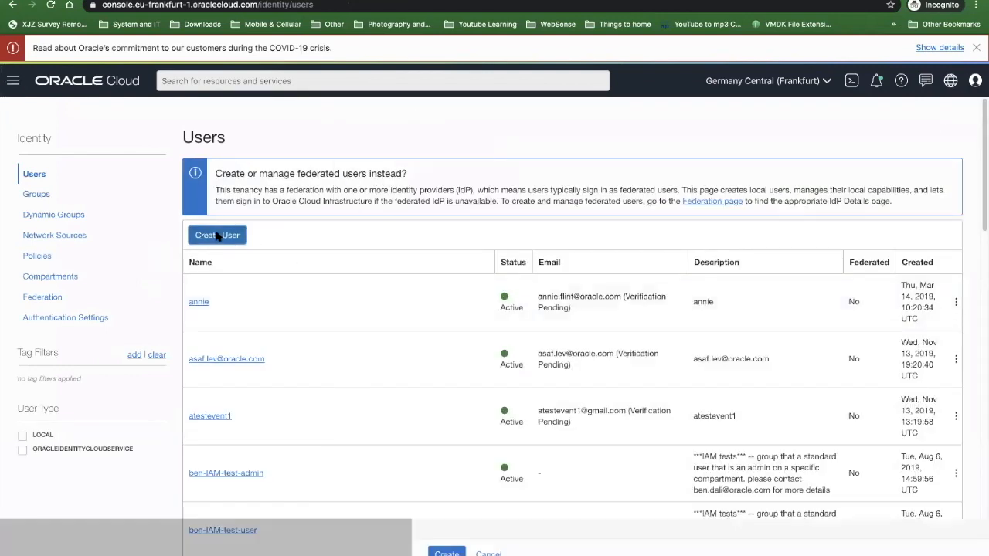
click(389, 204)
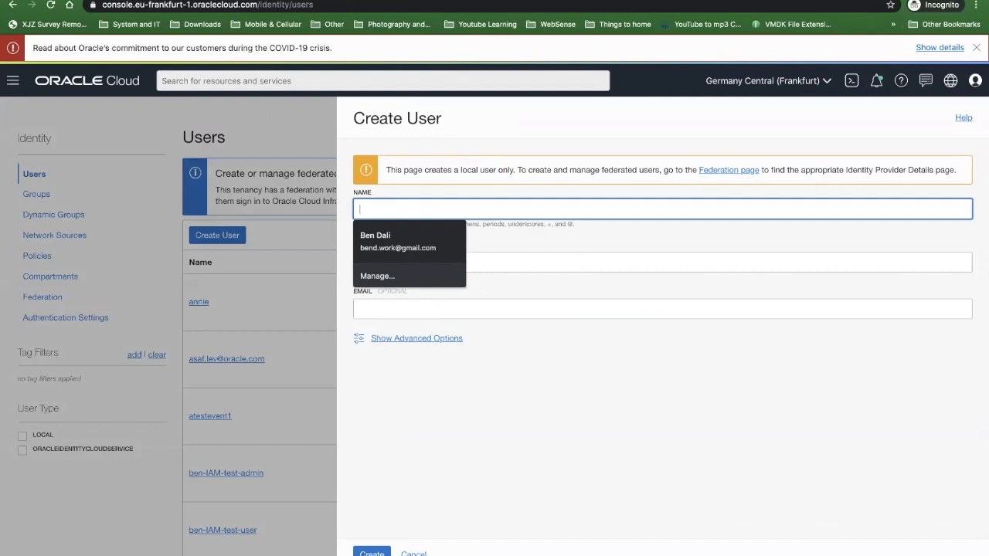
text(zoom-user-01)
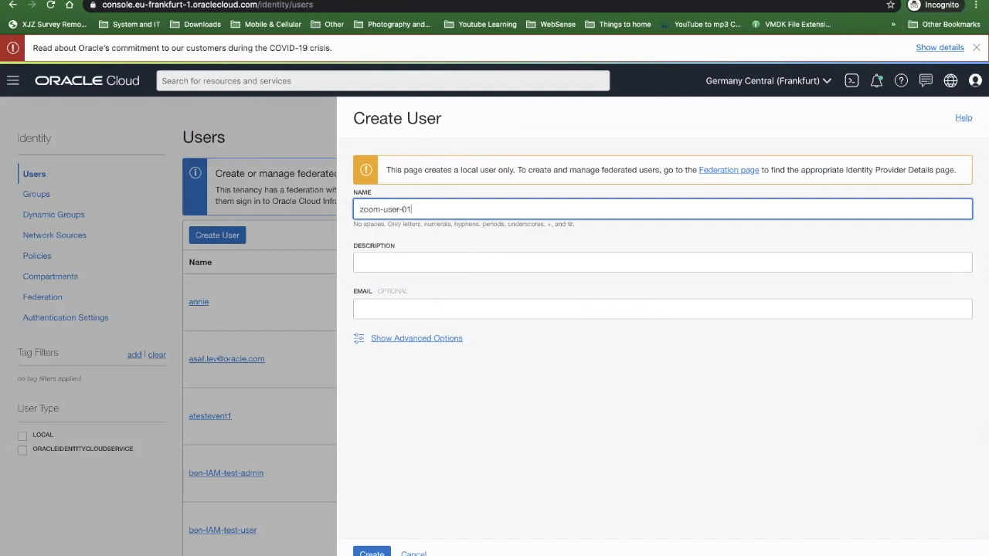
click(367, 264)
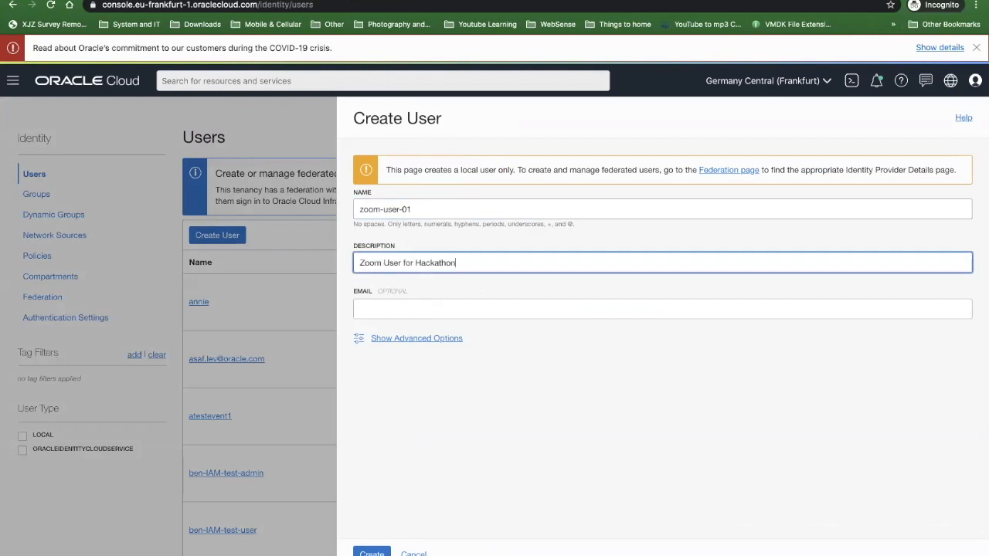
click(375, 310)
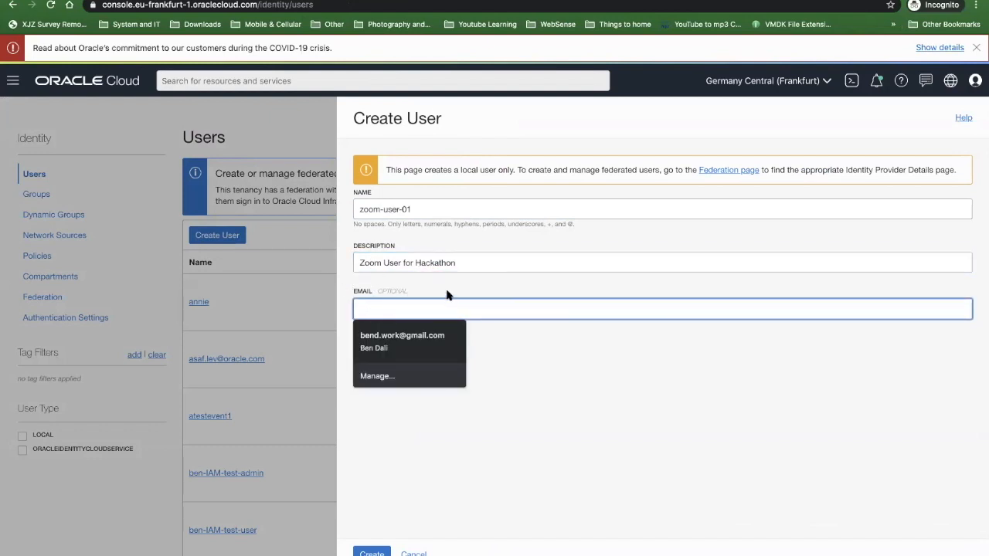
click(421, 322)
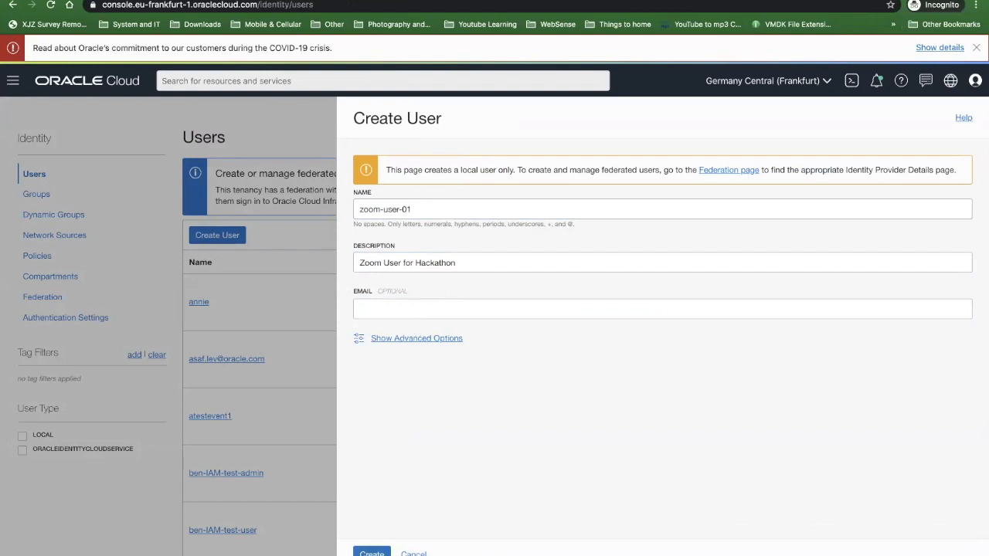
click(372, 554)
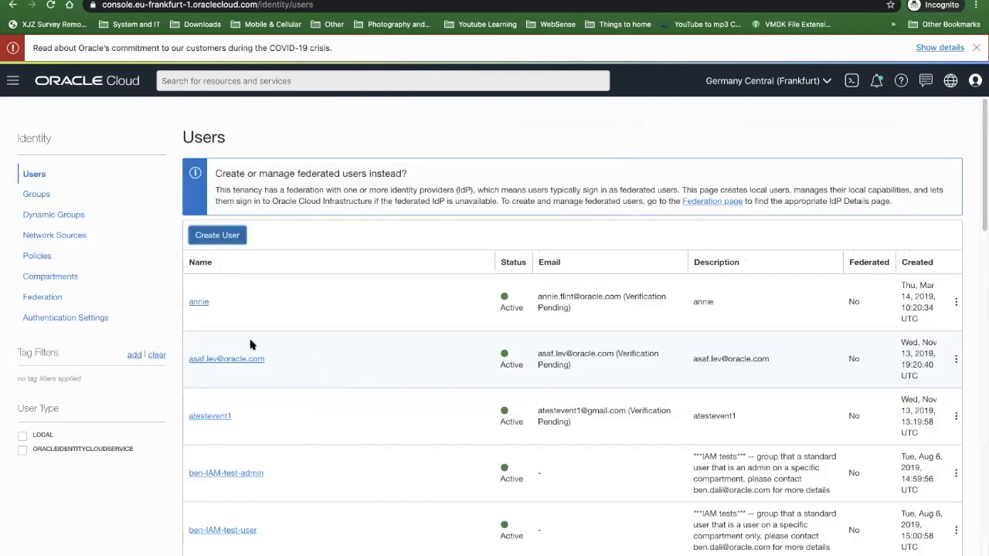
- Search the console resources for "zoom" and look through the results
click(515, 81)
text(zoom)
key(Return)
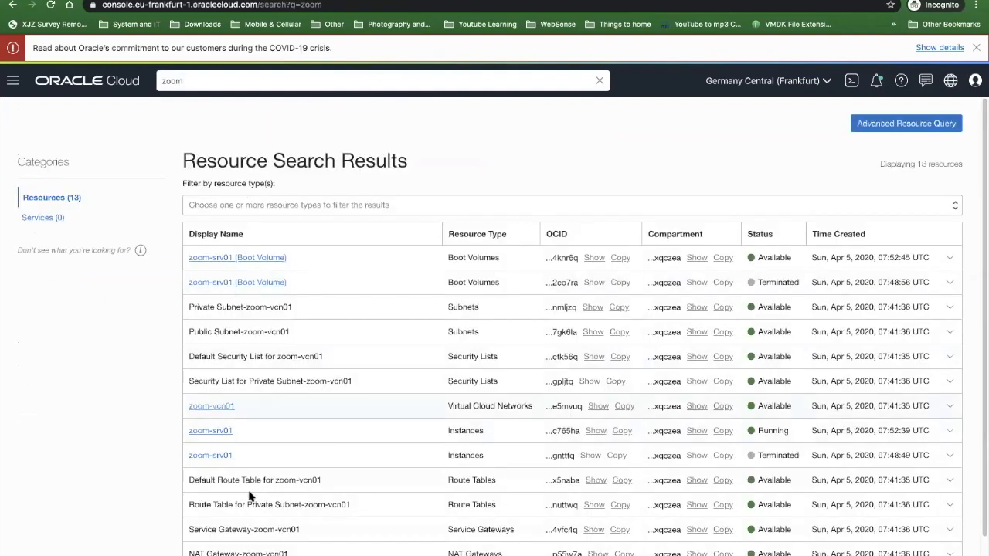
scroll(252, 496, down, 1)
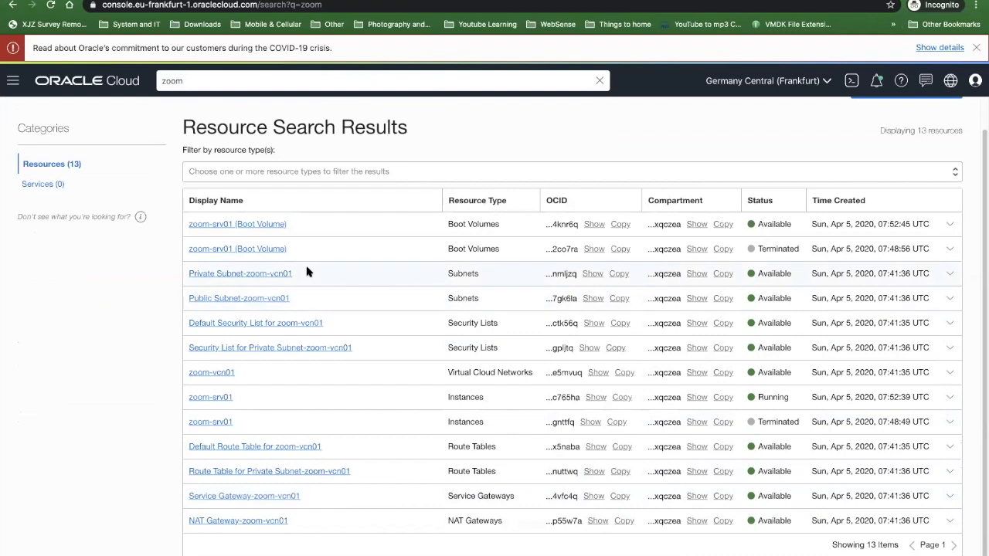
scroll(78, 245, up, 1)
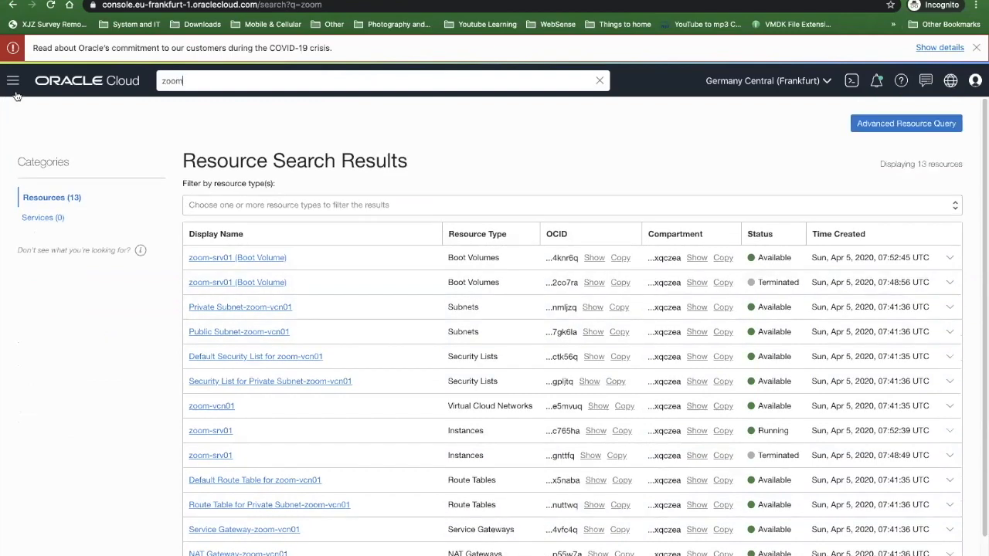
- Open the details page of zoom-user-01 from the Identity users list and reveal the user's full OCID
click(12, 80)
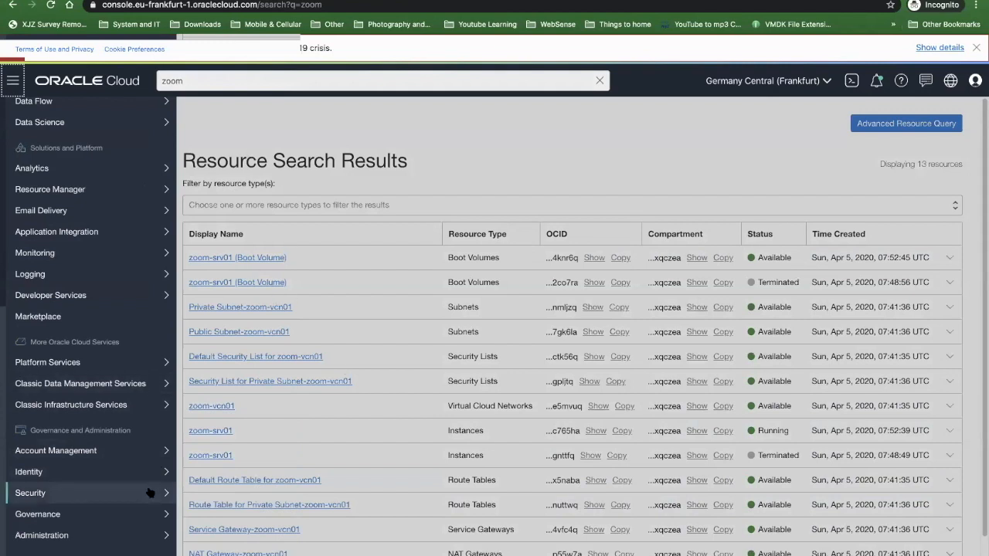
mouse_move(114, 469)
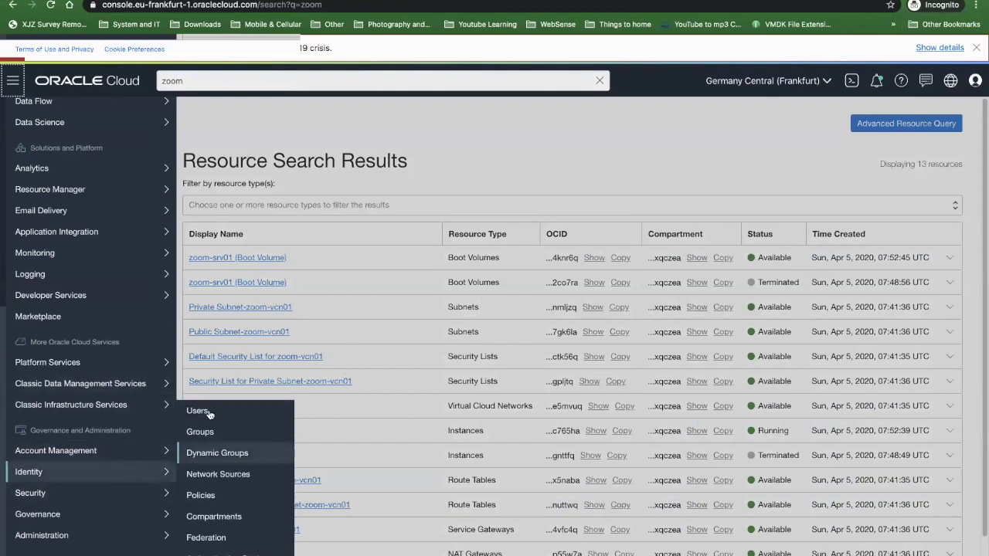
click(209, 406)
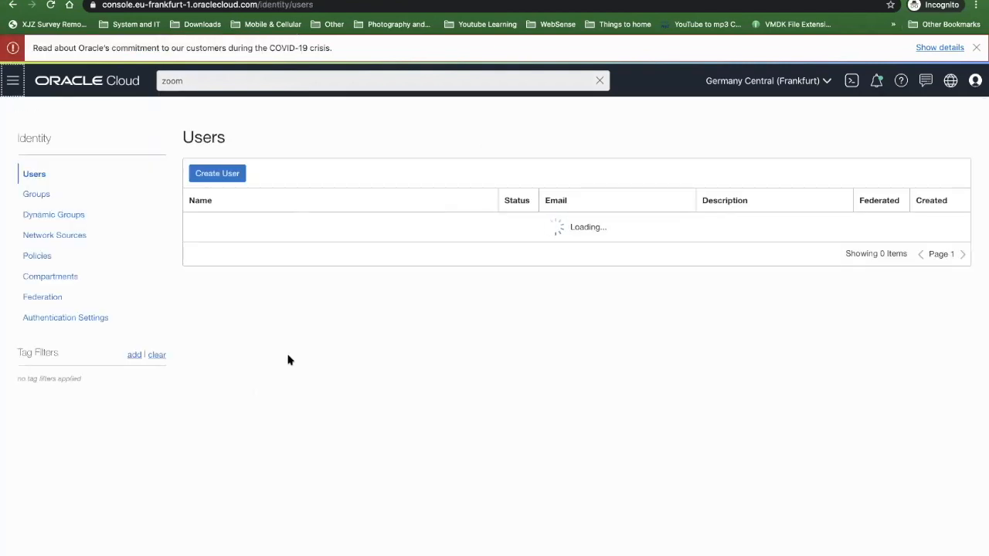
scroll(197, 338, down, 3)
scroll(197, 337, down, 10)
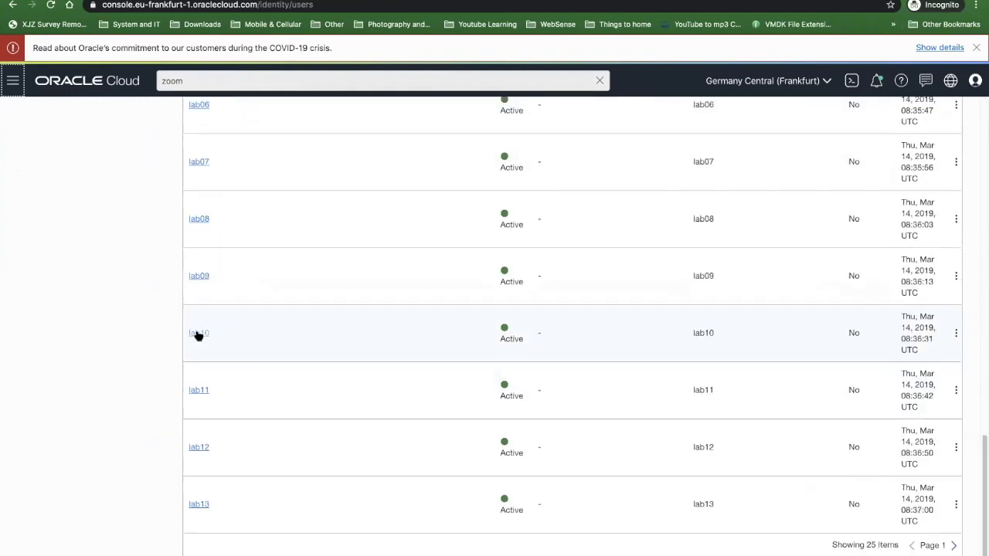
click(955, 546)
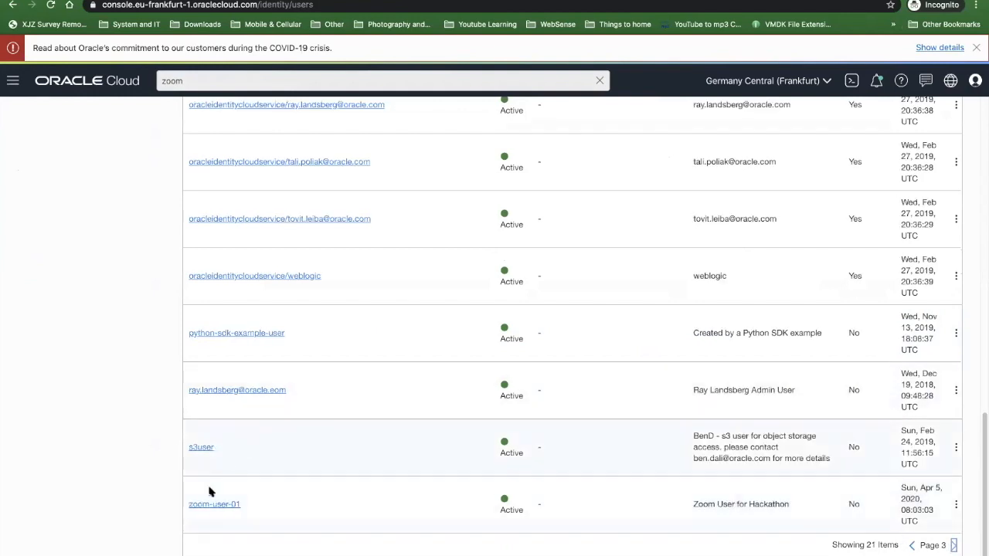
click(210, 505)
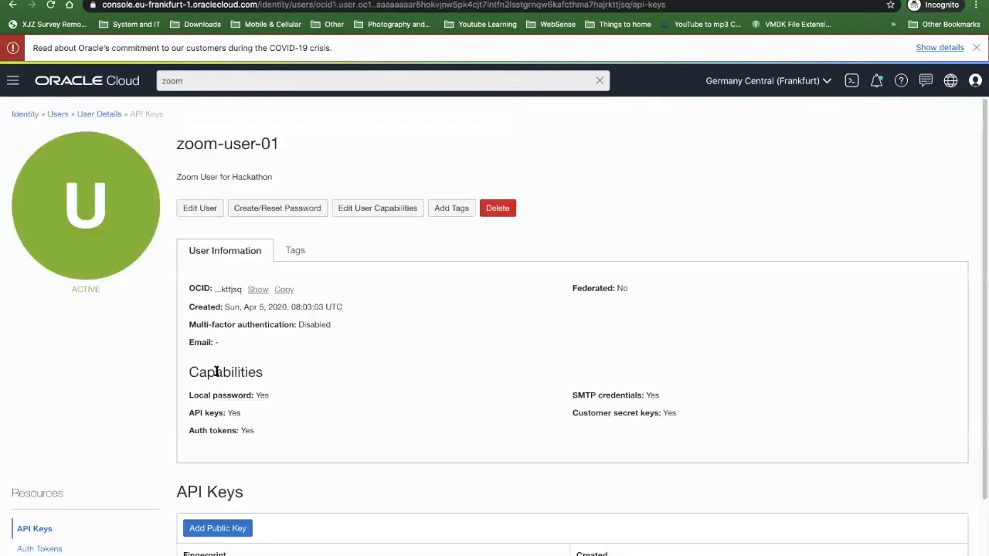
click(258, 290)
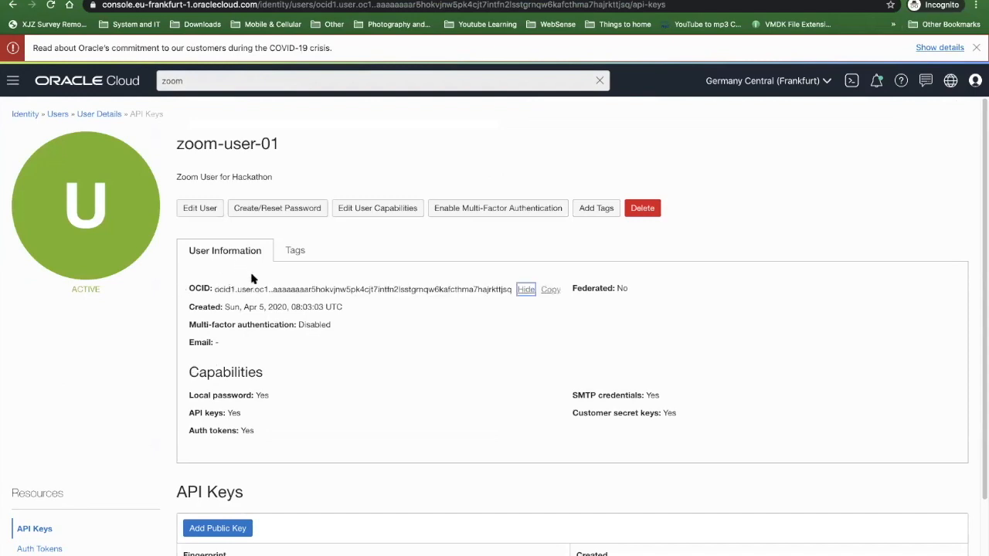
click(618, 292)
- Examine the format note and input options for adding a public API key to zoom-user-01, without adding a key
scroll(159, 438, down, 1)
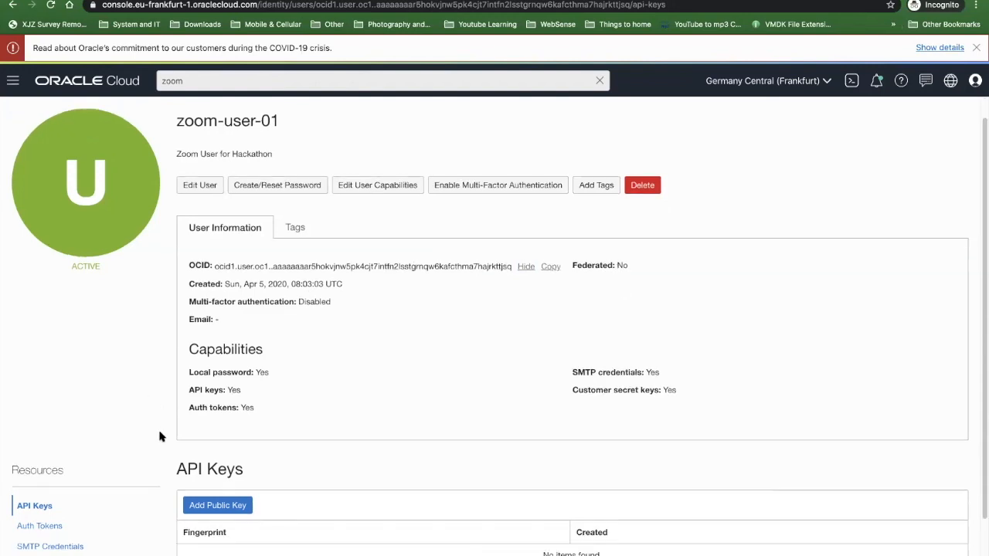
scroll(174, 446, down, 1)
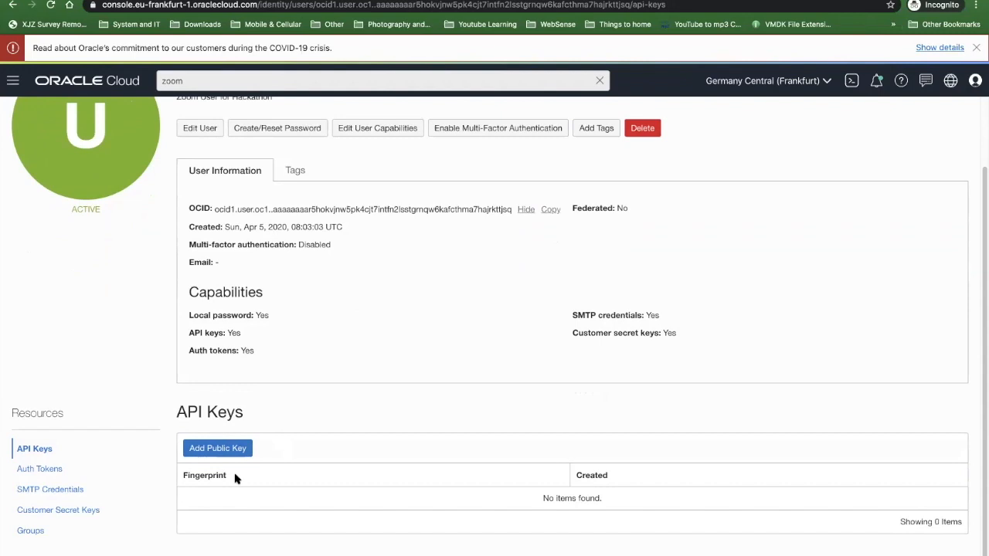
click(223, 456)
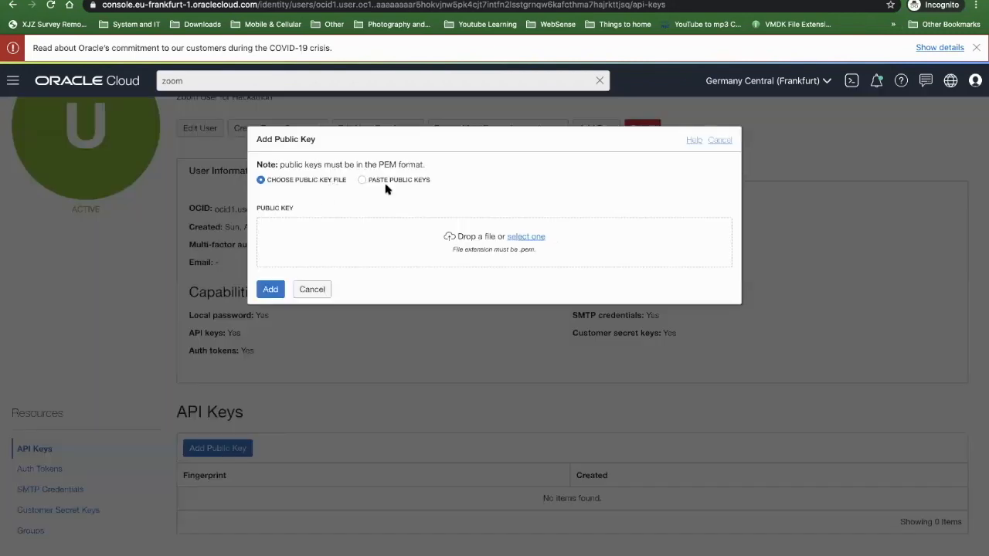
drag(379, 164, 416, 166)
click(422, 164)
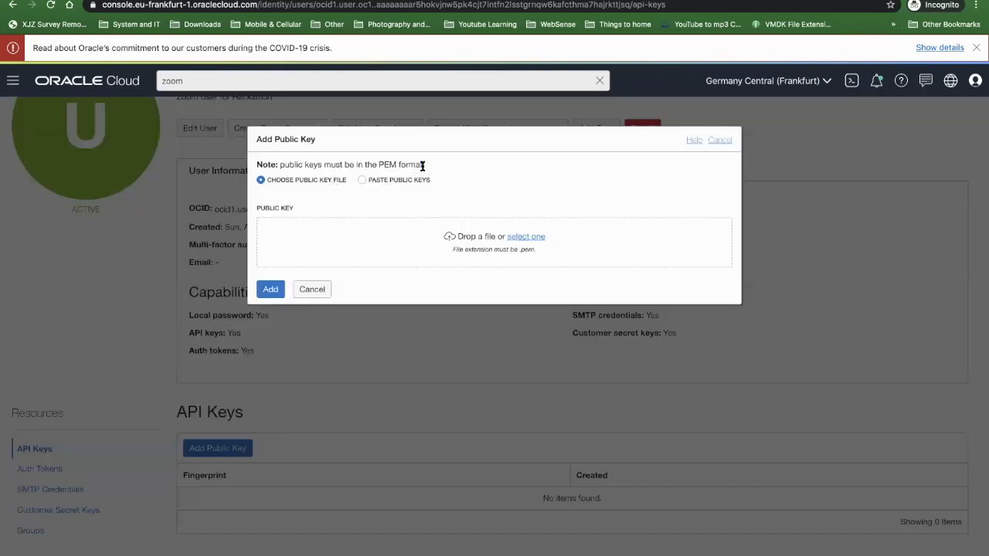
click(725, 143)
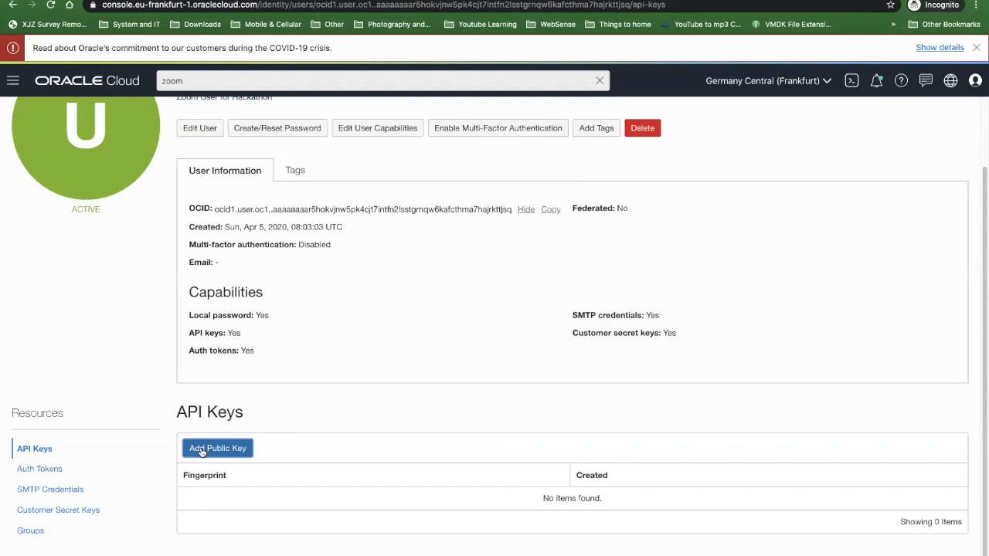
- Examine the user's Auth Tokens, SMTP Credentials and Customer Secret Keys sections
click(46, 470)
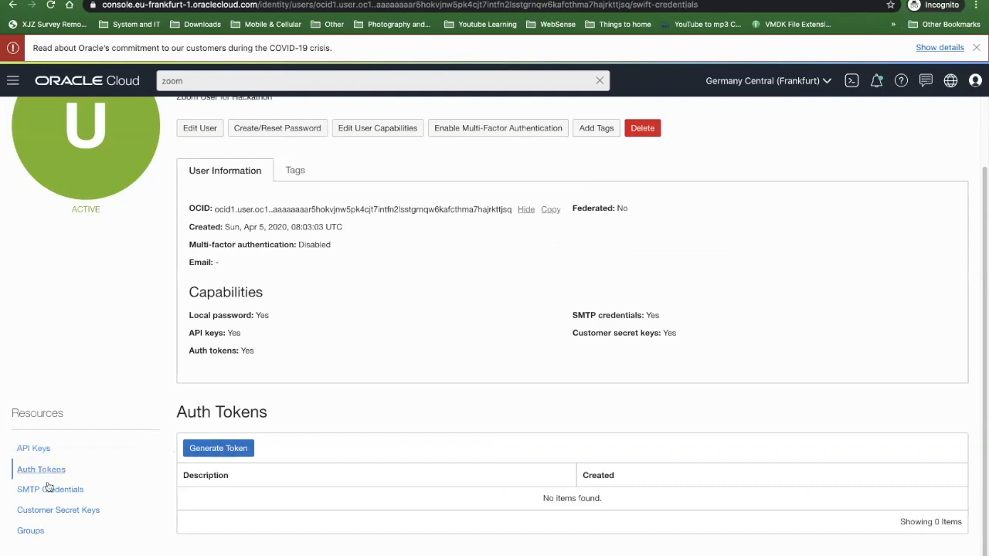
click(48, 489)
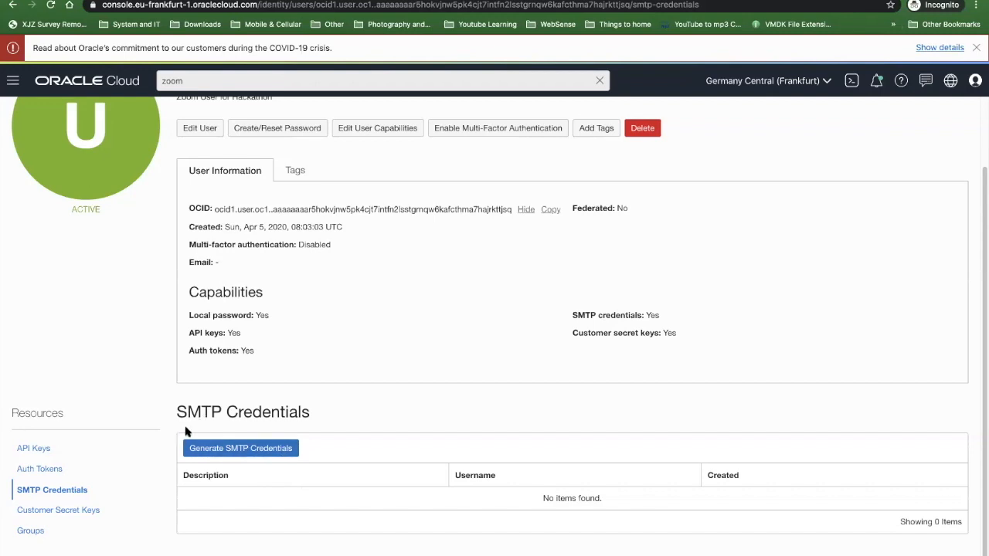
click(68, 511)
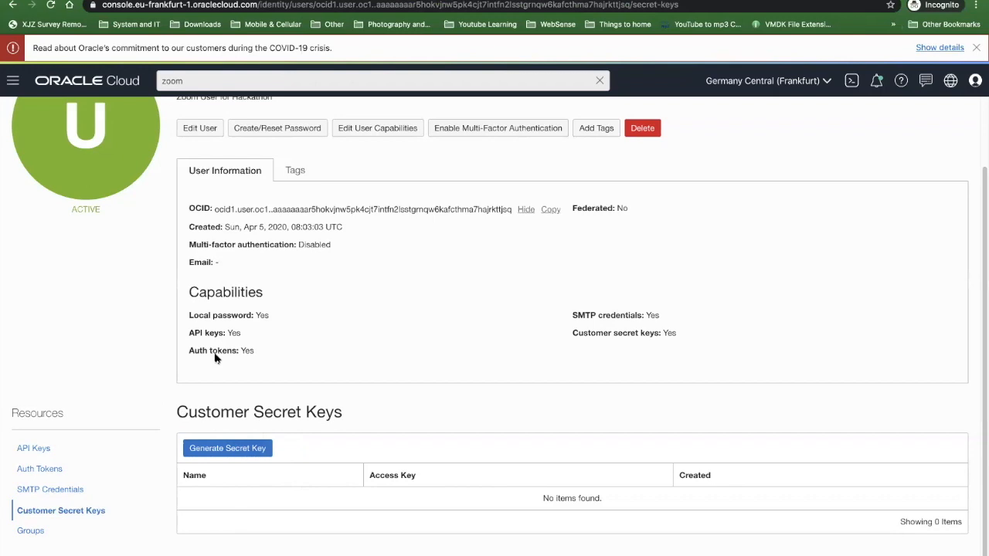
- Add zoom-user-01 to the Administrators group
click(23, 533)
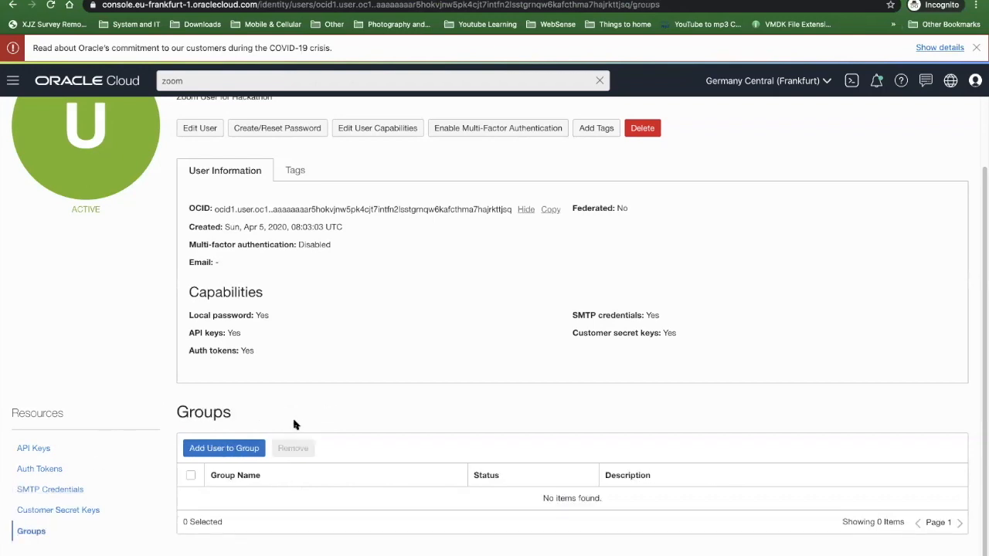
scroll(193, 371, up, 2)
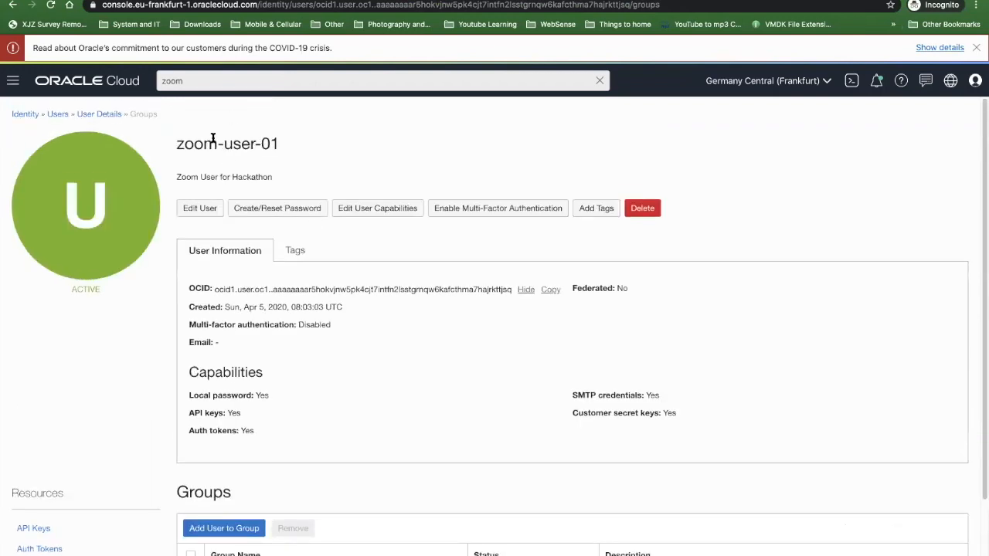
scroll(204, 180, down, 2)
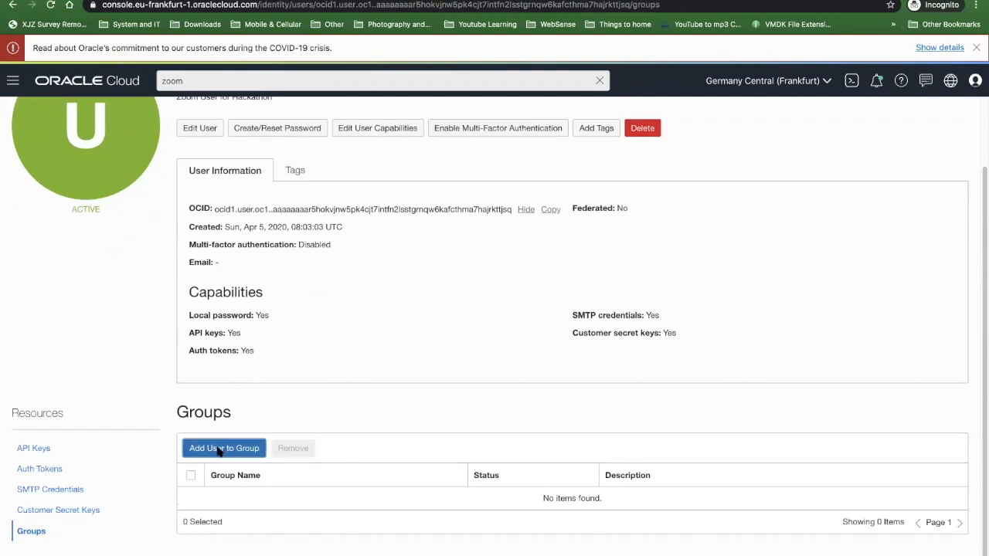
click(221, 451)
click(340, 188)
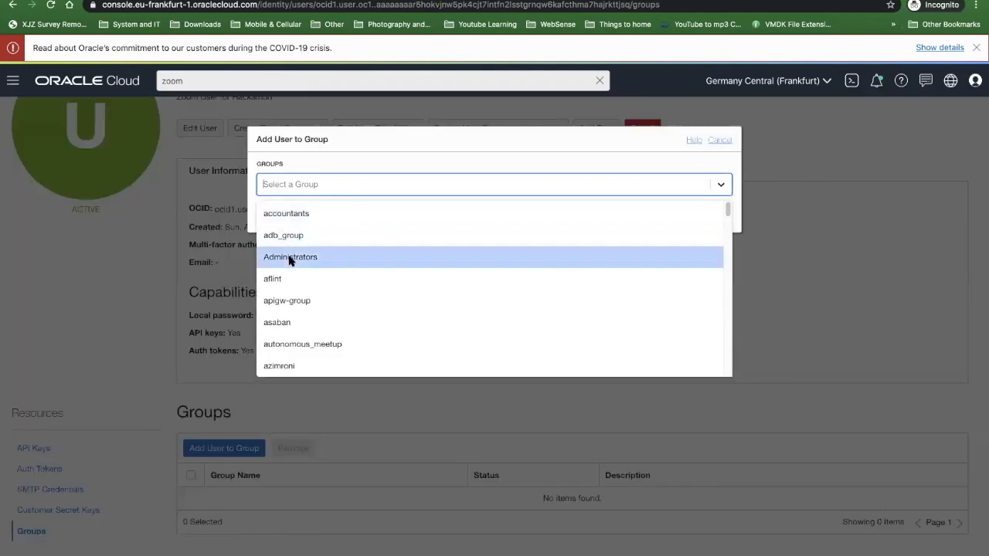
click(290, 257)
click(276, 217)
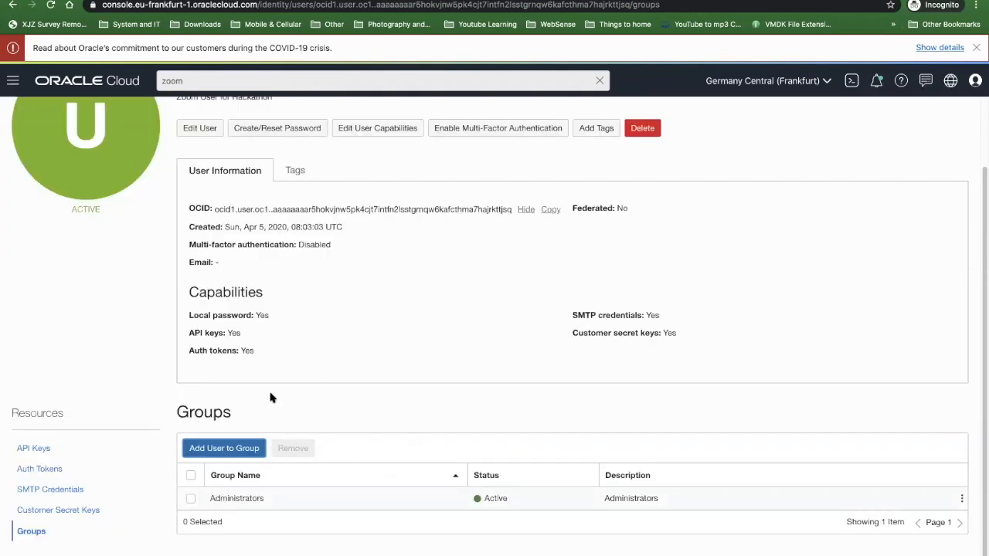
- Create a new one-time password for zoom-user-01 and reveal it
scroll(270, 398, up, 1)
click(283, 208)
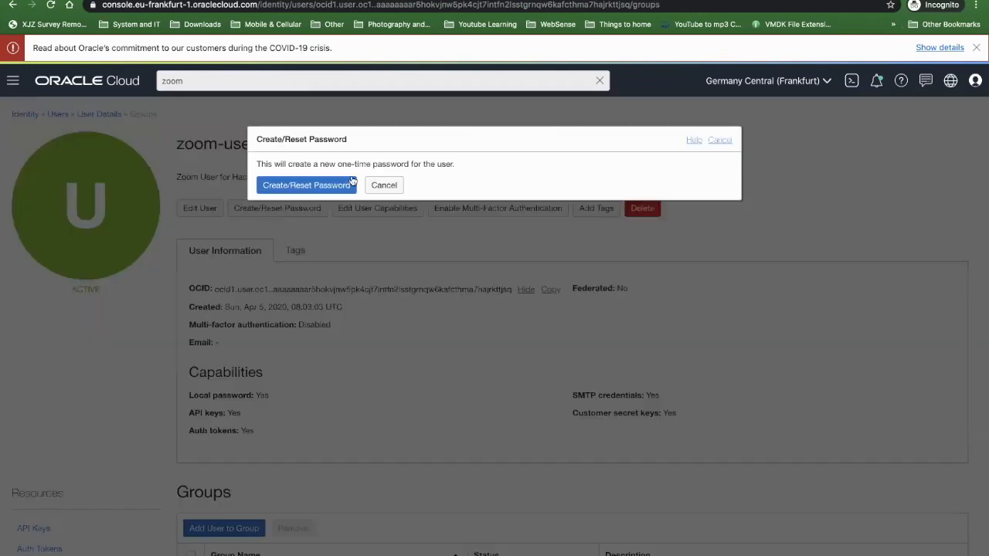
click(298, 186)
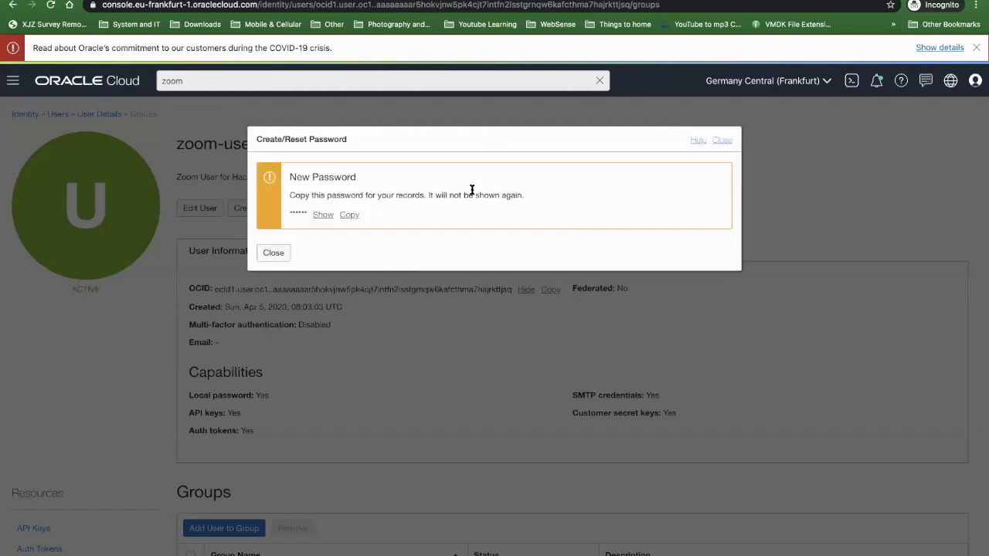
click(322, 215)
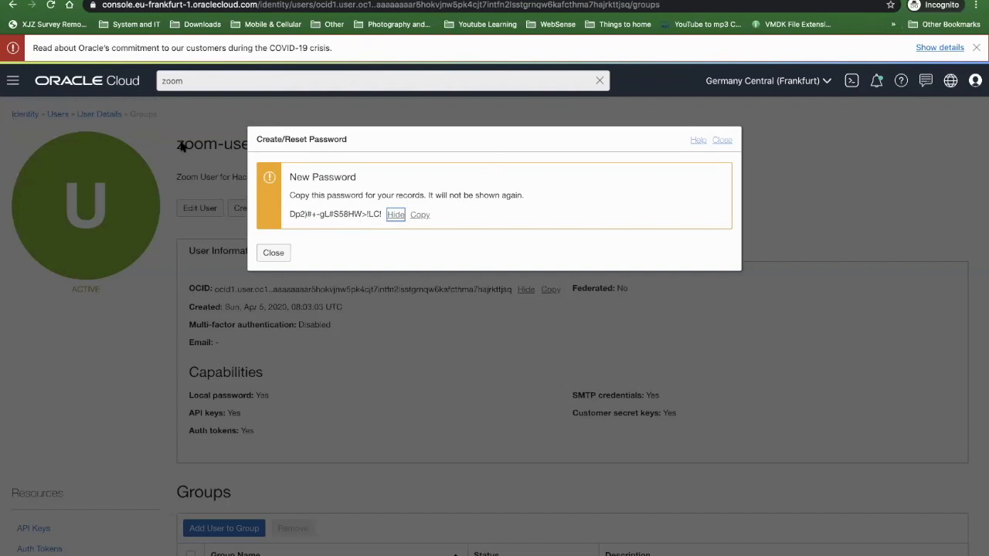
- Dismiss the new one-time password for zoom-user-01 and highlight the user name on the details page
click(274, 253)
drag(180, 143, 294, 146)
click(257, 141)
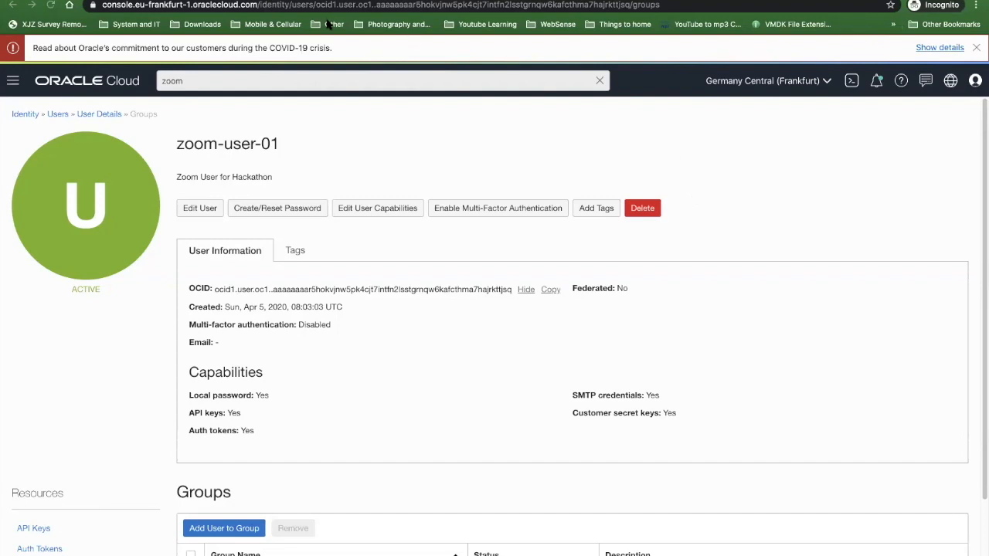
- Examine the Always Free Eligible shape among the available shapes for a new compute instance, without selecting one
click(14, 81)
click(15, 81)
click(13, 80)
mouse_move(31, 132)
click(190, 132)
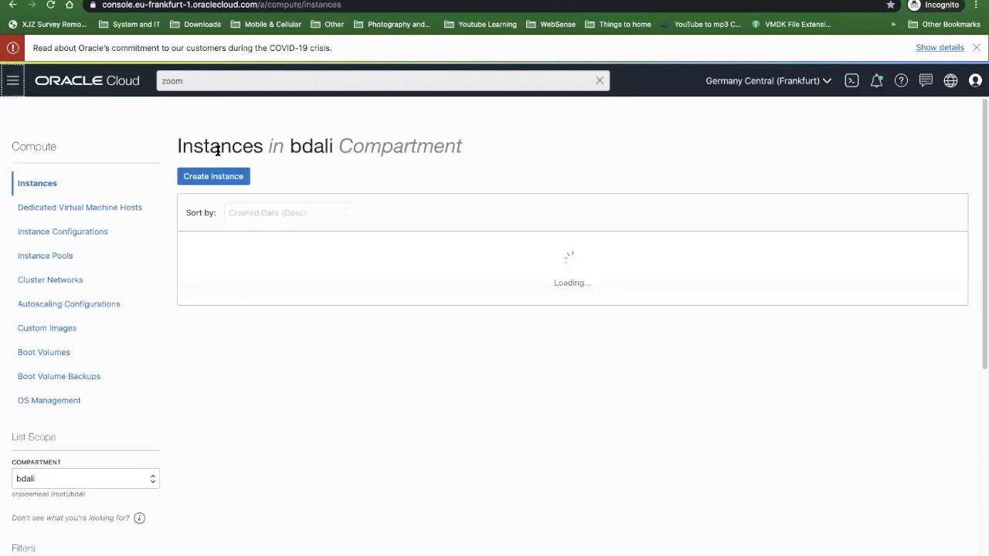
click(224, 181)
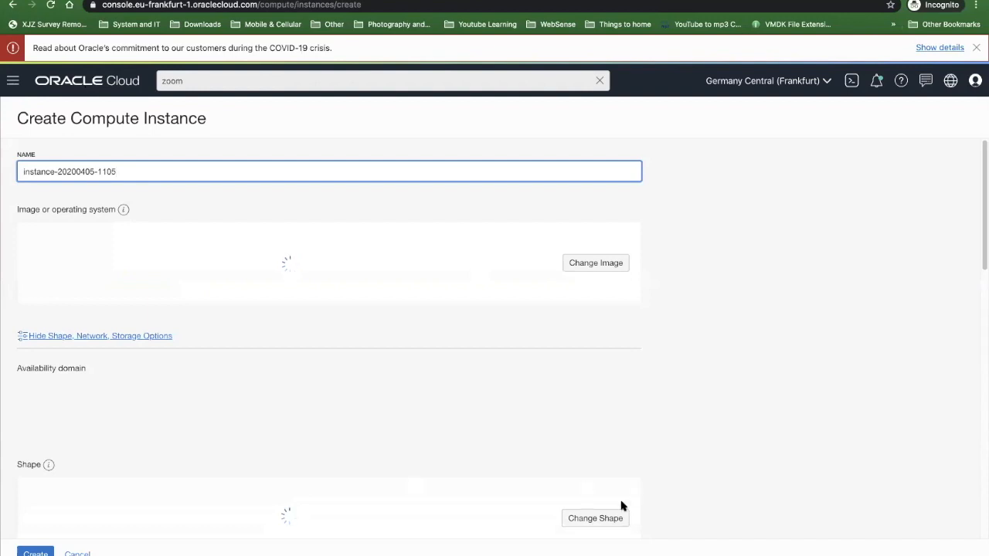
click(608, 519)
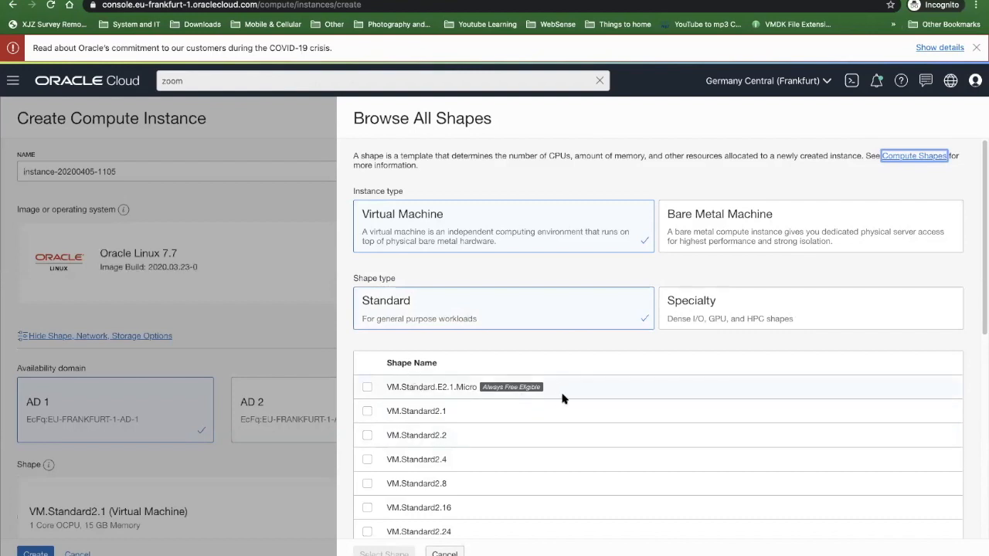
drag(552, 391, 477, 391)
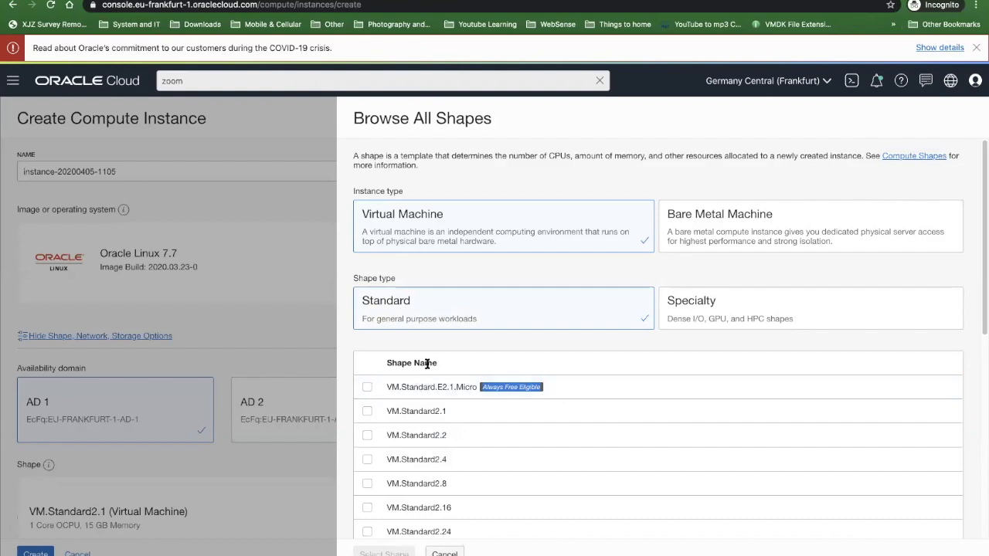
click(446, 553)
- Examine the Always Free eligible Micro 10 Mbps bandwidth option for a new load balancer, and cancel its creation
click(14, 80)
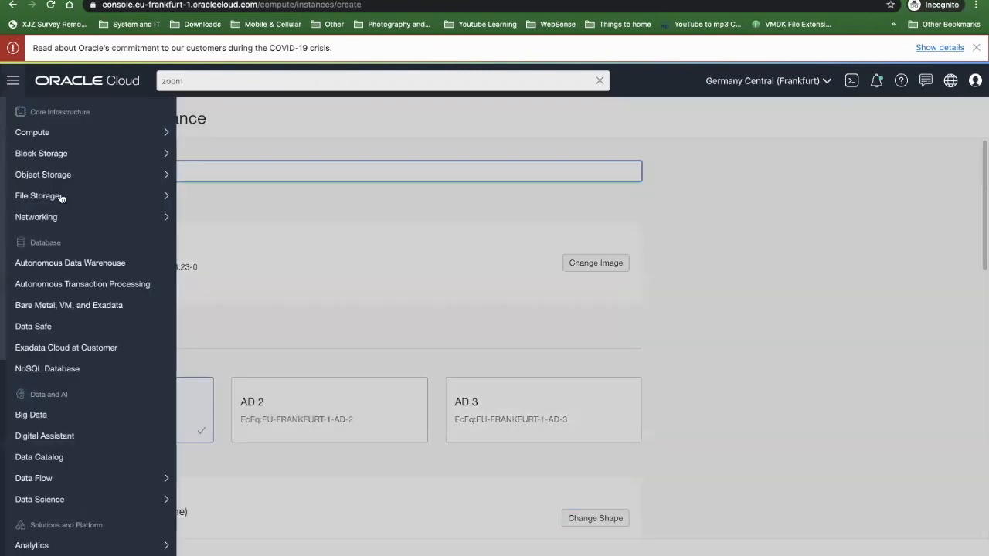
mouse_move(85, 218)
click(218, 301)
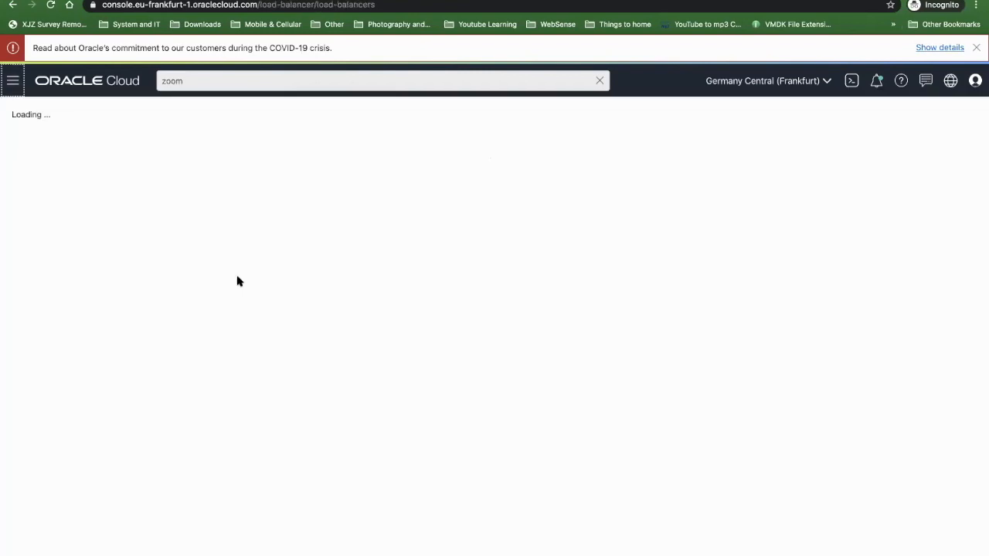
click(210, 171)
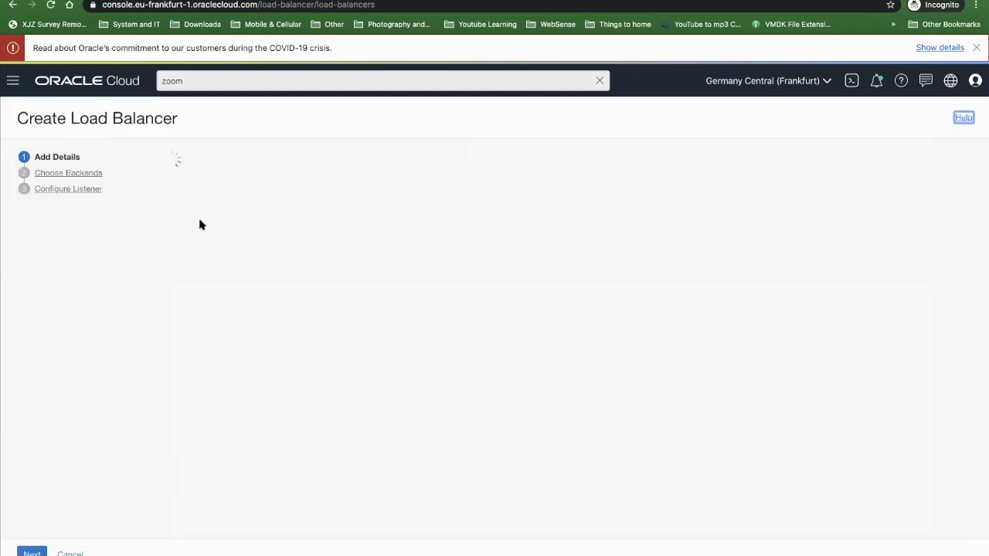
click(249, 345)
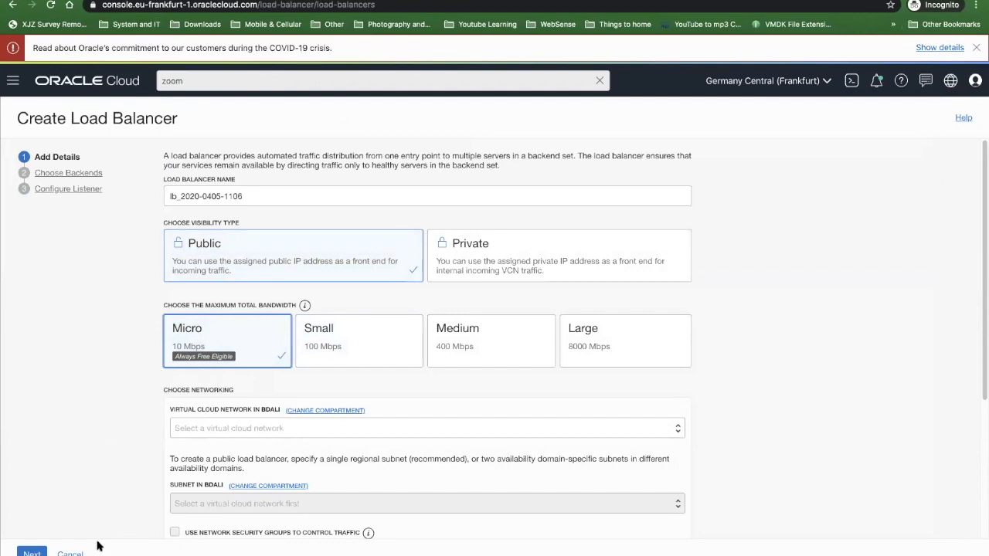
click(70, 554)
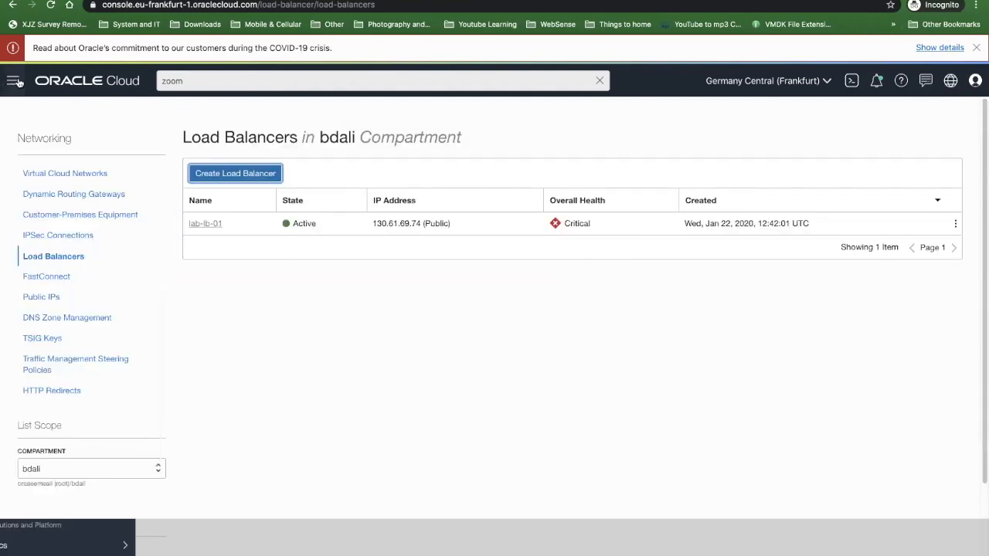
click(12, 80)
mouse_move(33, 182)
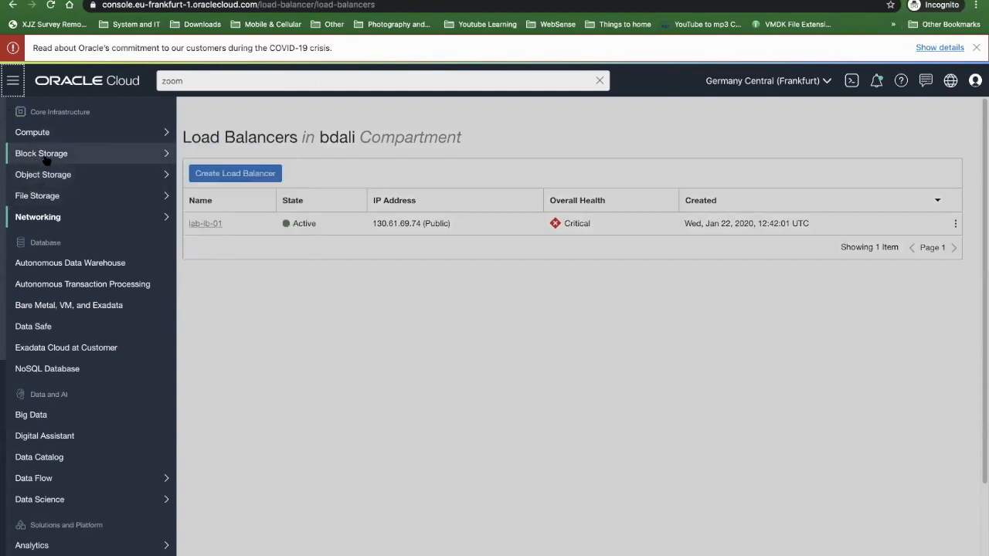
mouse_move(47, 160)
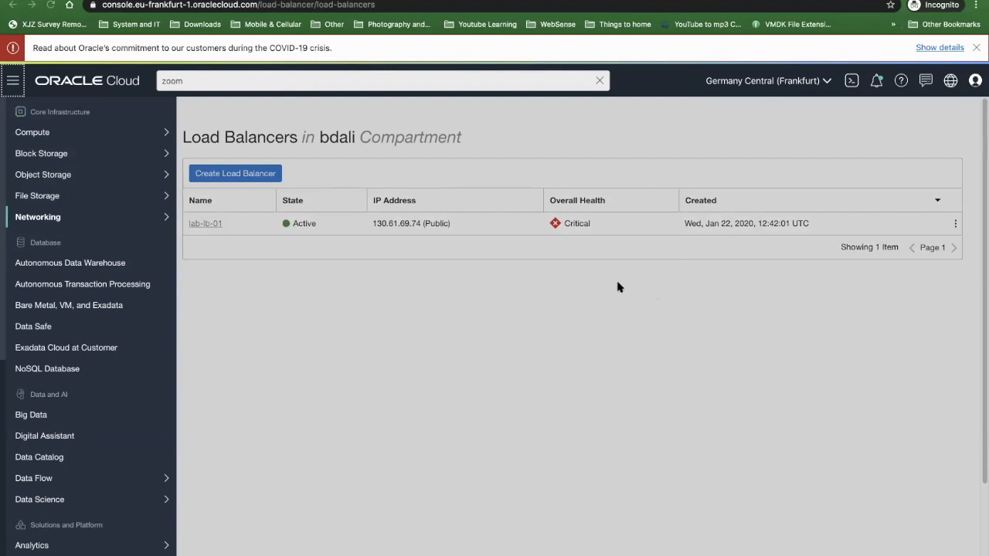
click(427, 330)
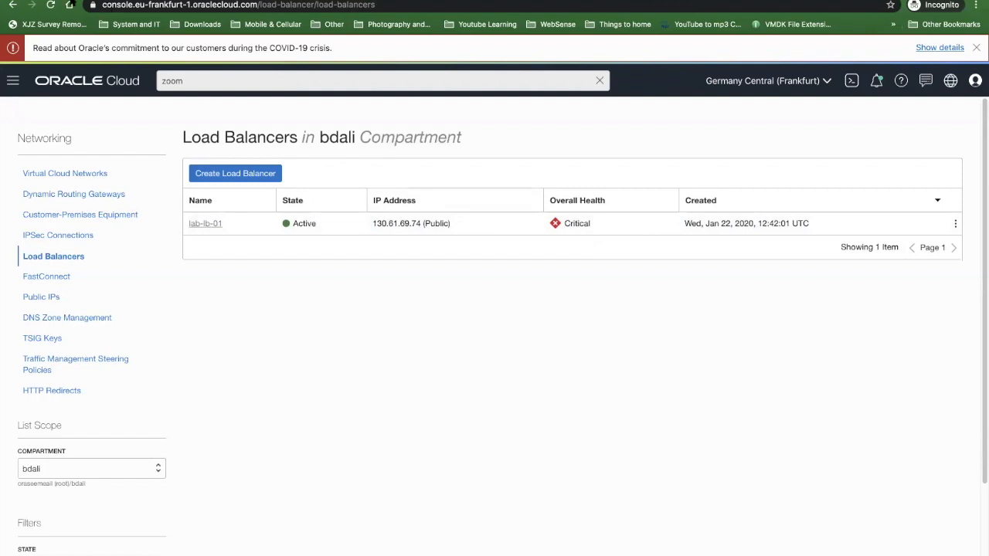
- Open the tenancy details and examine the tenancy's name
click(13, 80)
scroll(80, 384, down, 5)
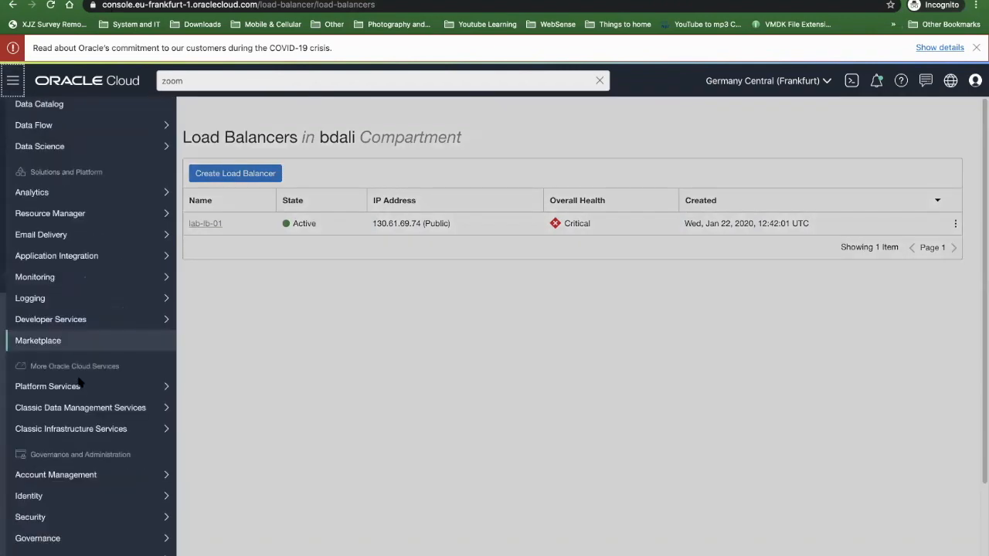
scroll(79, 384, down, 1)
mouse_move(47, 544)
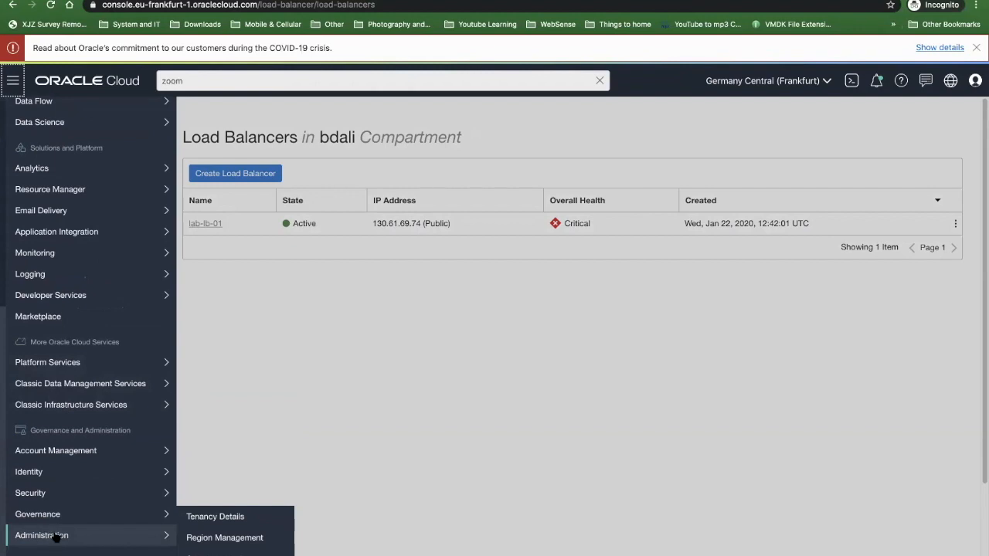
click(201, 520)
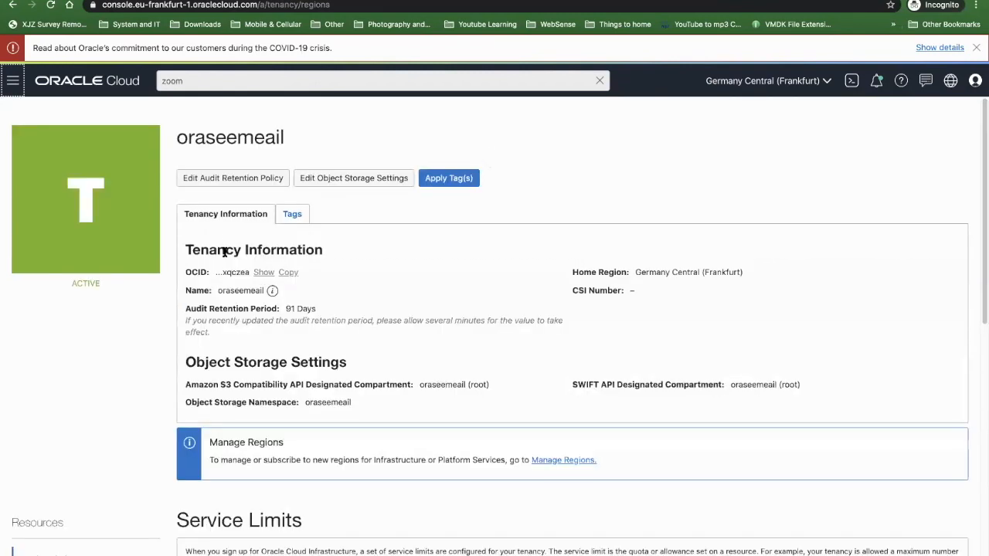
drag(222, 291, 265, 290)
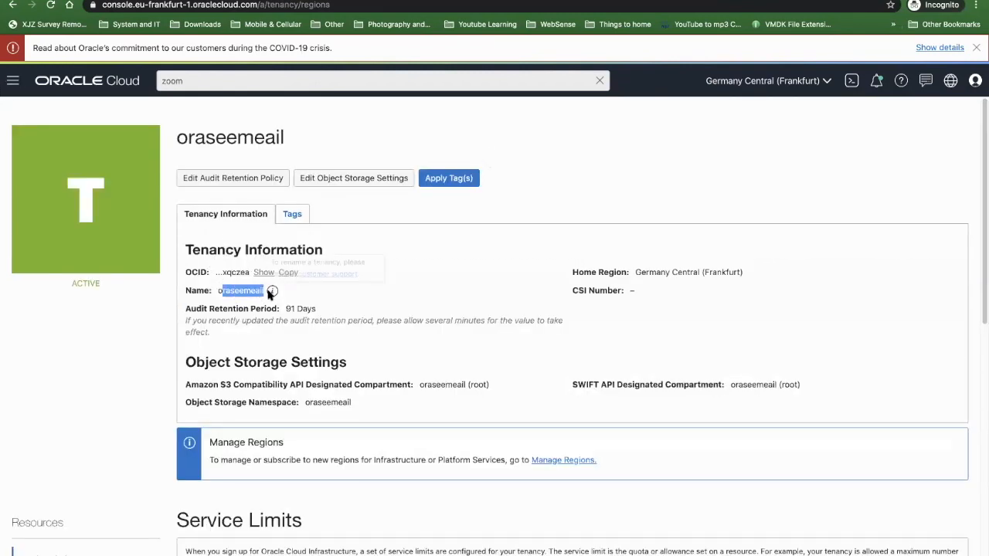
mouse_move(272, 291)
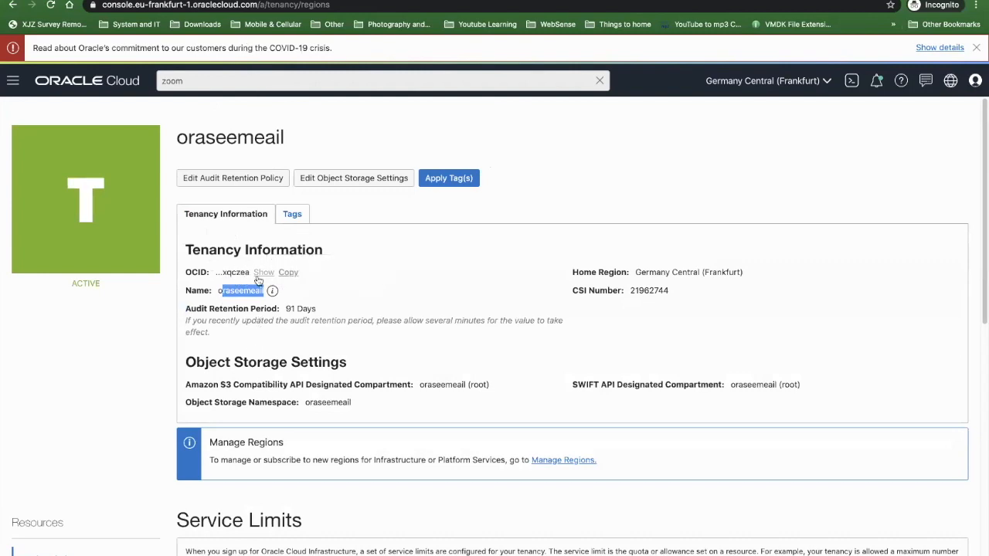
click(301, 314)
- Start a service limit increase request from the tenancy's service limits and enter the primary contact's name and email
scroll(141, 379, down, 4)
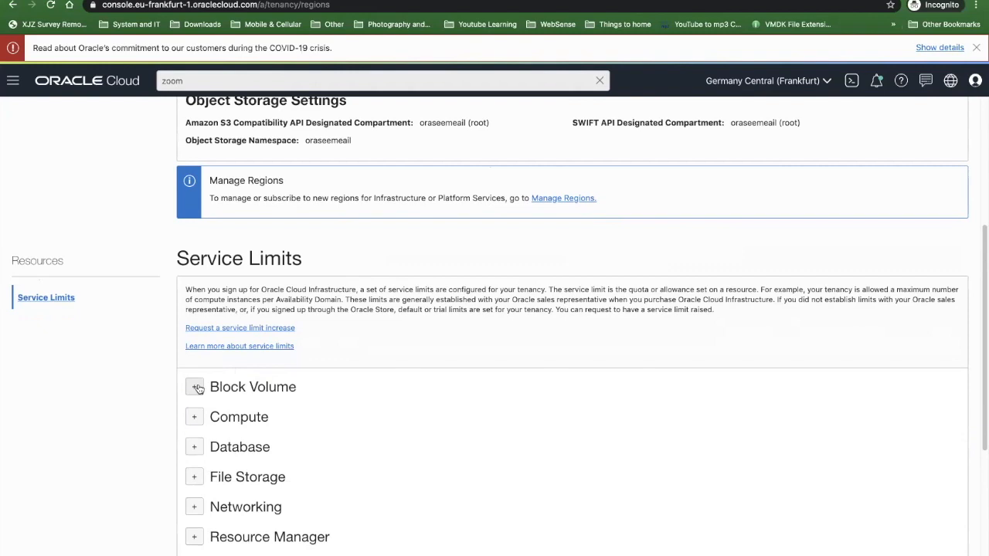
click(225, 331)
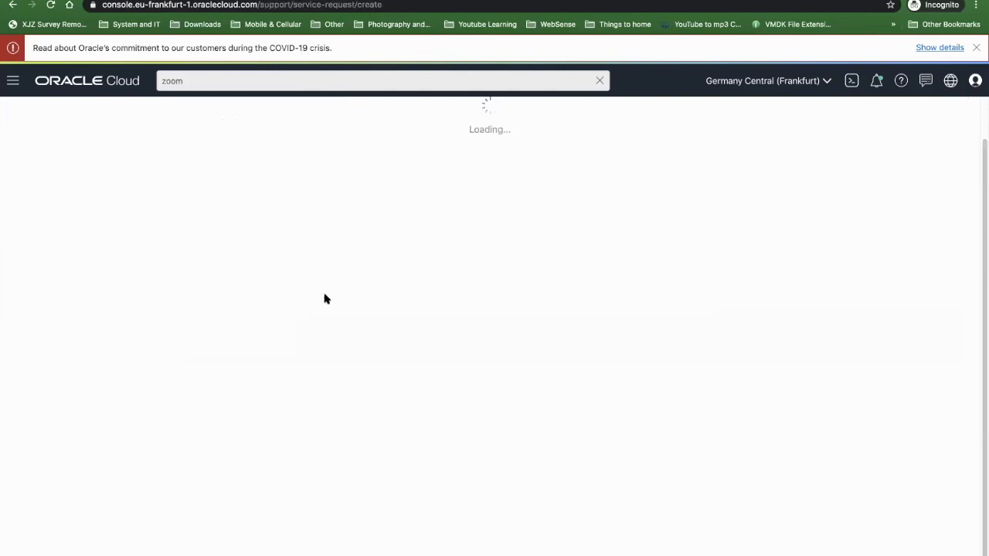
click(55, 224)
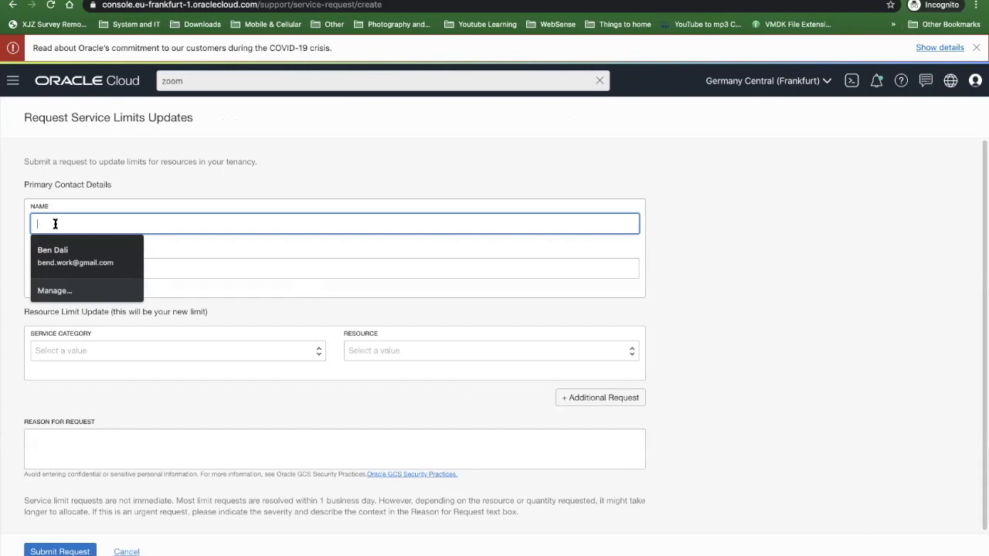
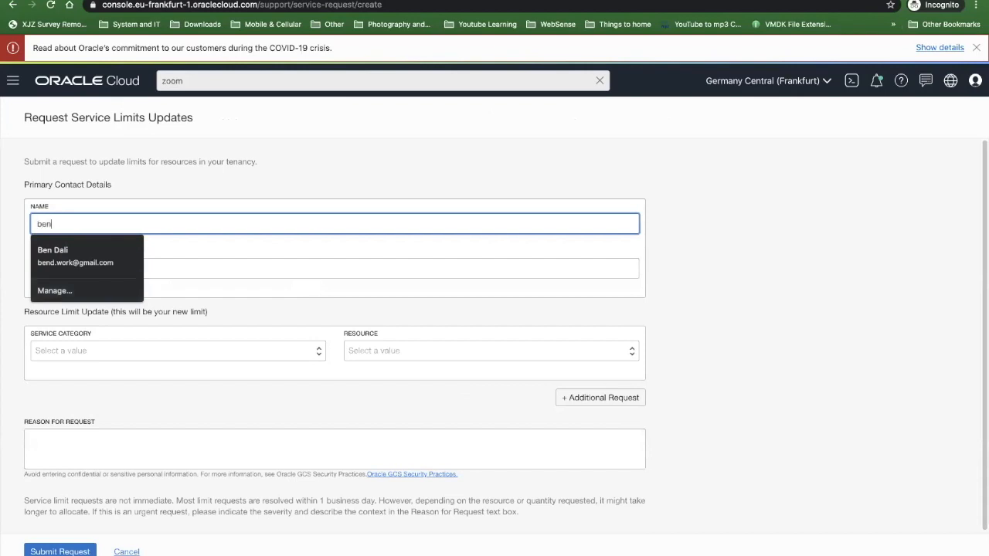
key(Tab)
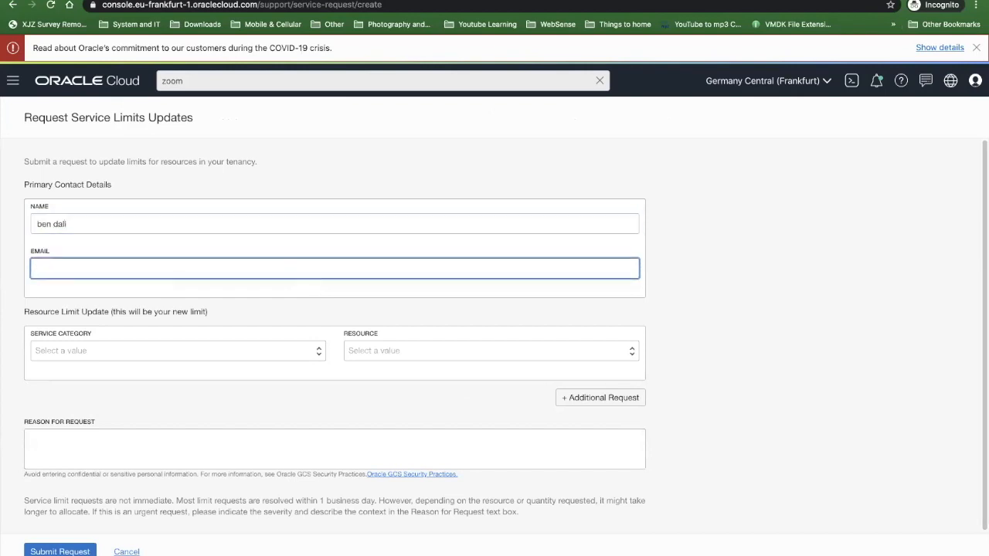
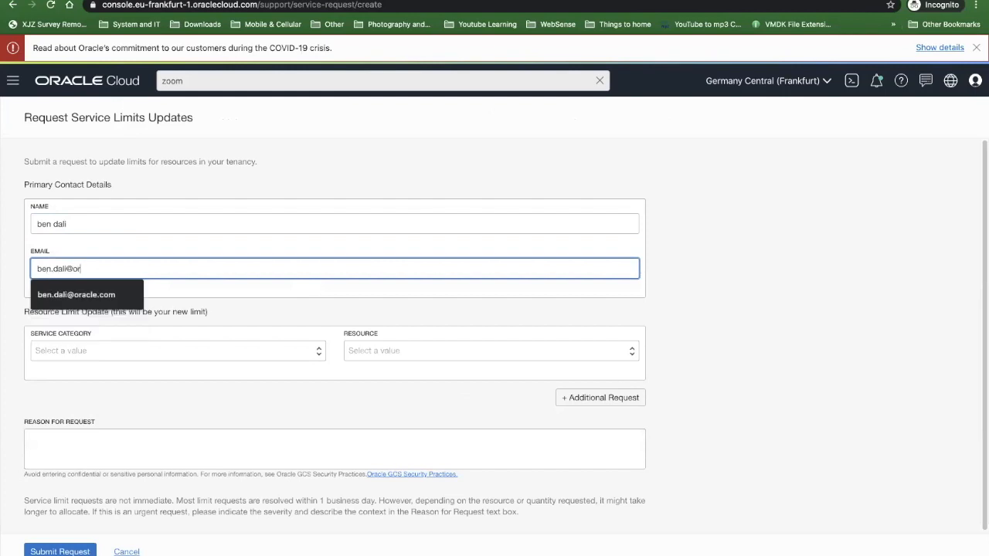
key(Tab)
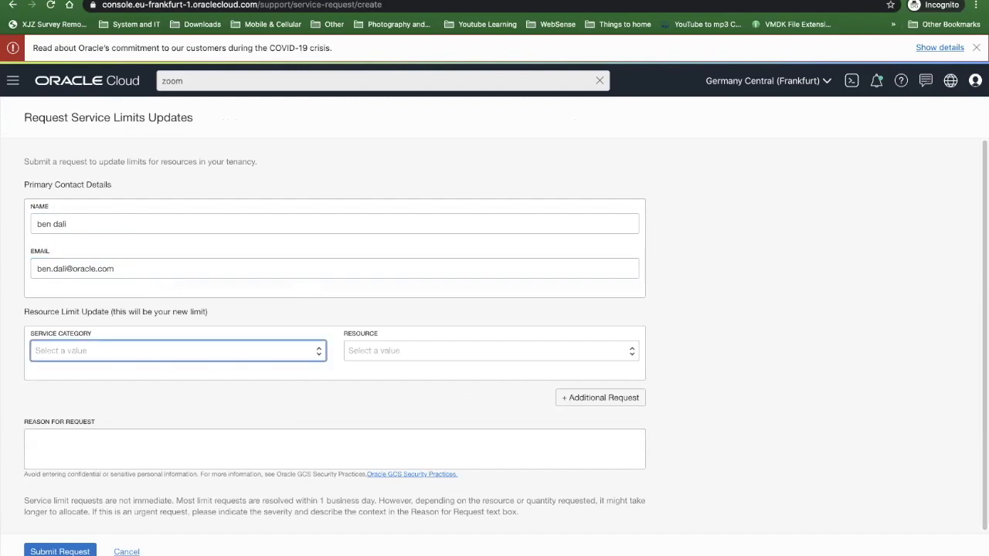
- Set the resource limit update to service category Compute and resource VM.Standard2.4
click(130, 352)
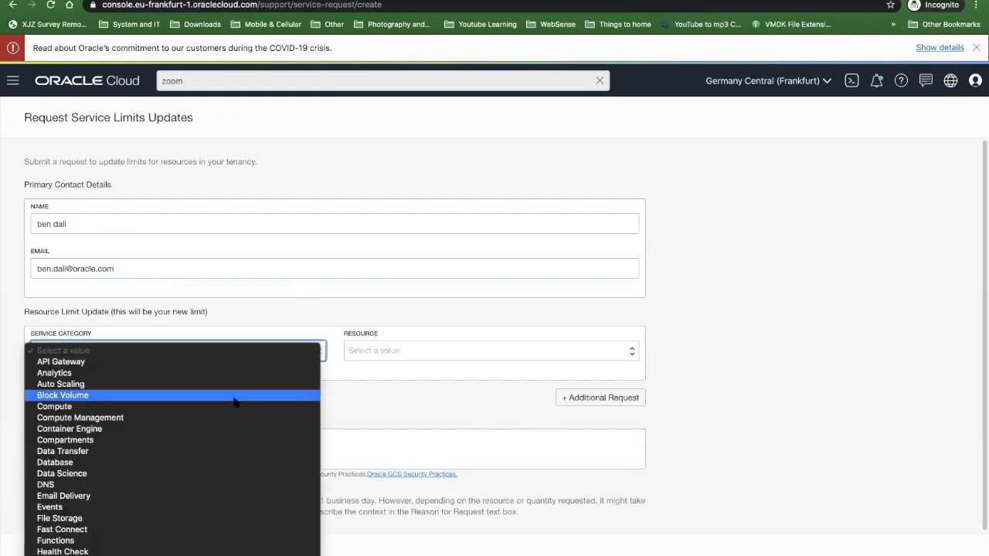
click(62, 408)
click(416, 354)
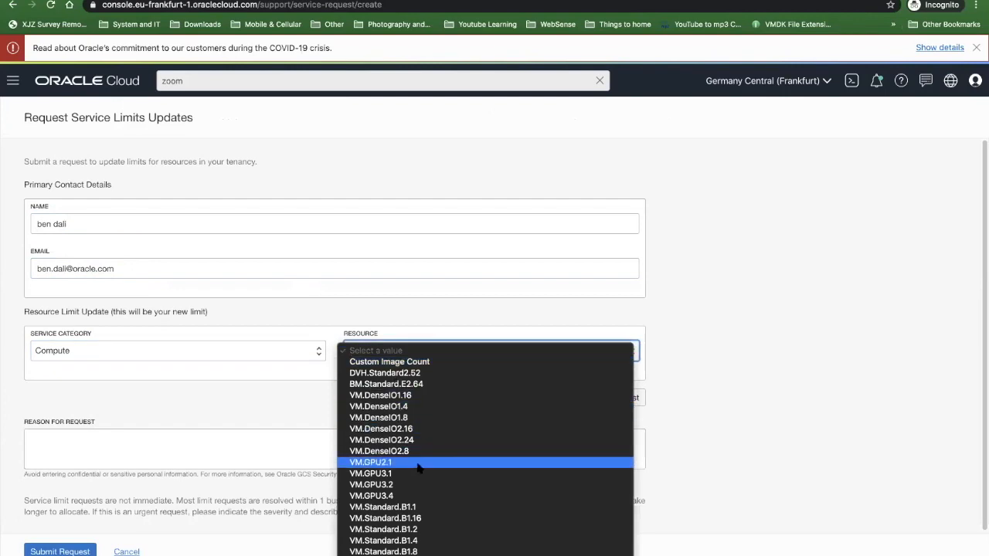
scroll(433, 479, down, 5)
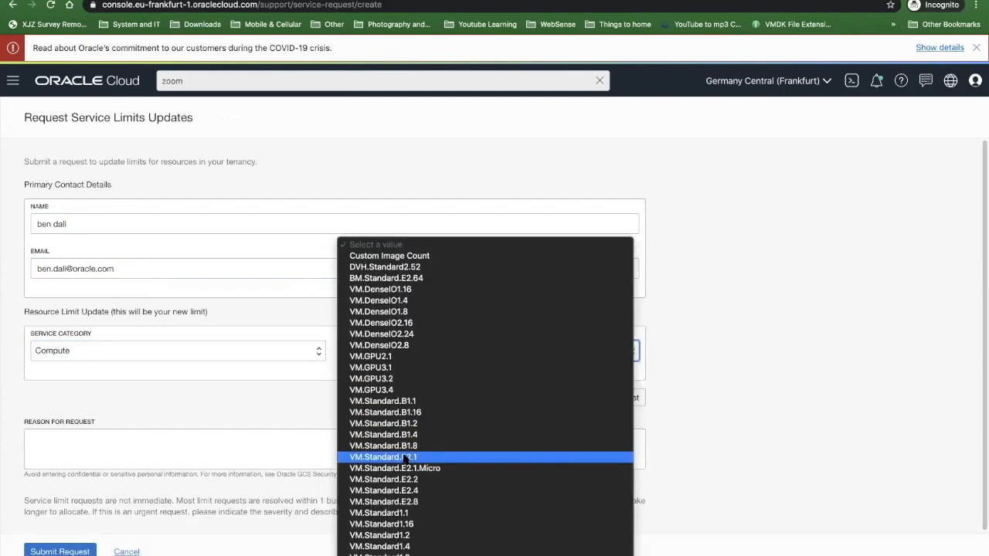
scroll(464, 507, down, 4)
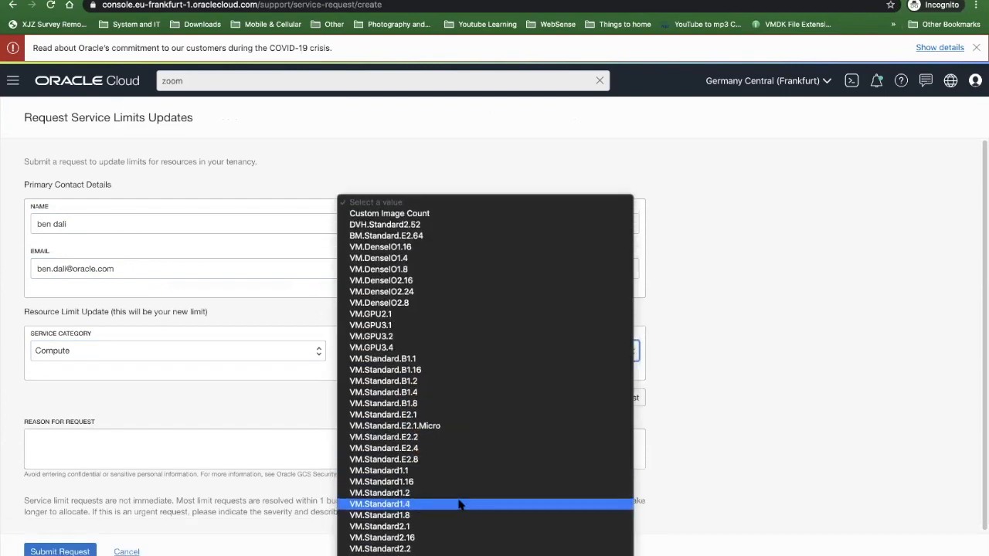
scroll(437, 512, down, 2)
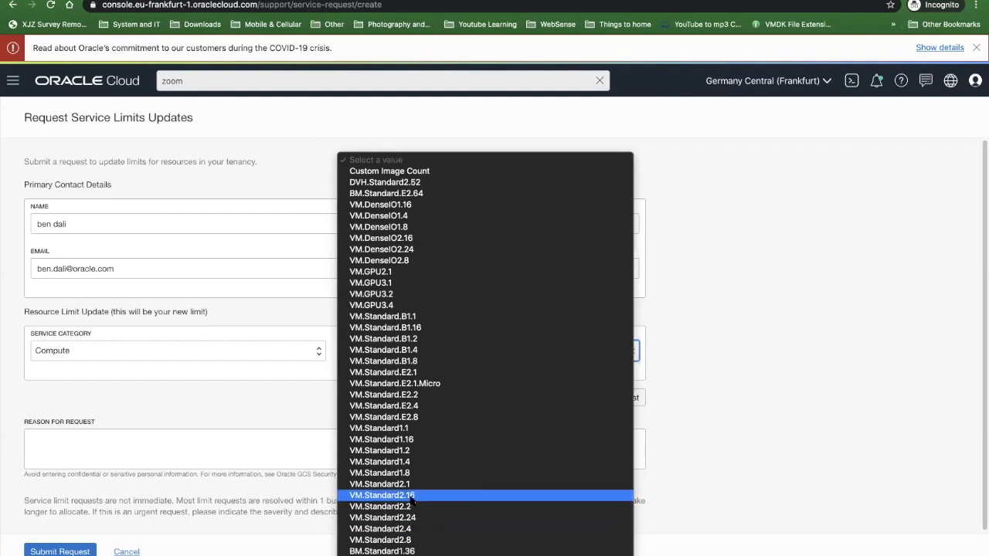
click(404, 530)
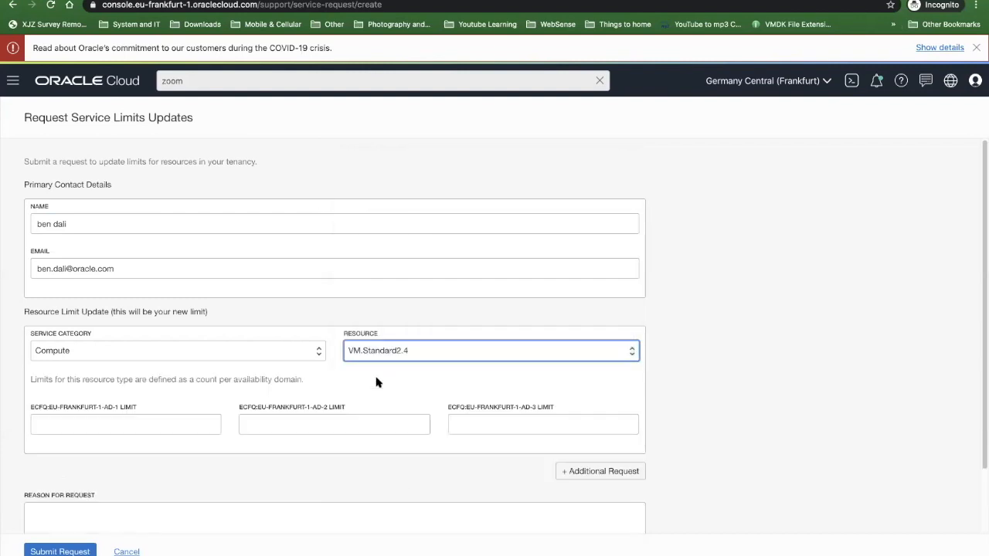
- Enter a limit of 3 for each of the three Frankfurt availability domains
click(149, 423)
text(3)
click(340, 423)
text(3)
click(580, 426)
text(3)
- Set the VM.Standard2.4 limit to 10 in all three Frankfurt availability domains and add another resource limit update to the request
double_click(119, 424)
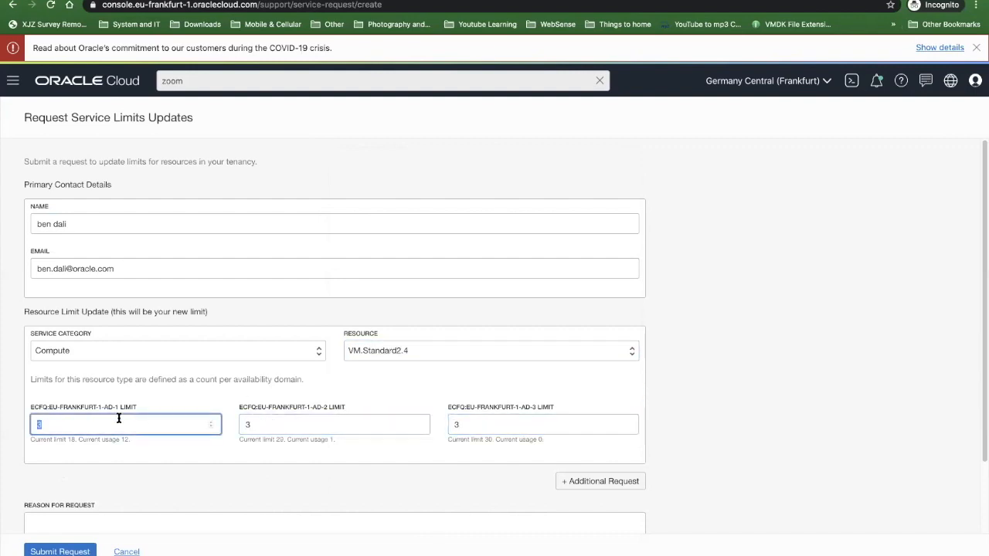
text(10)
click(284, 425)
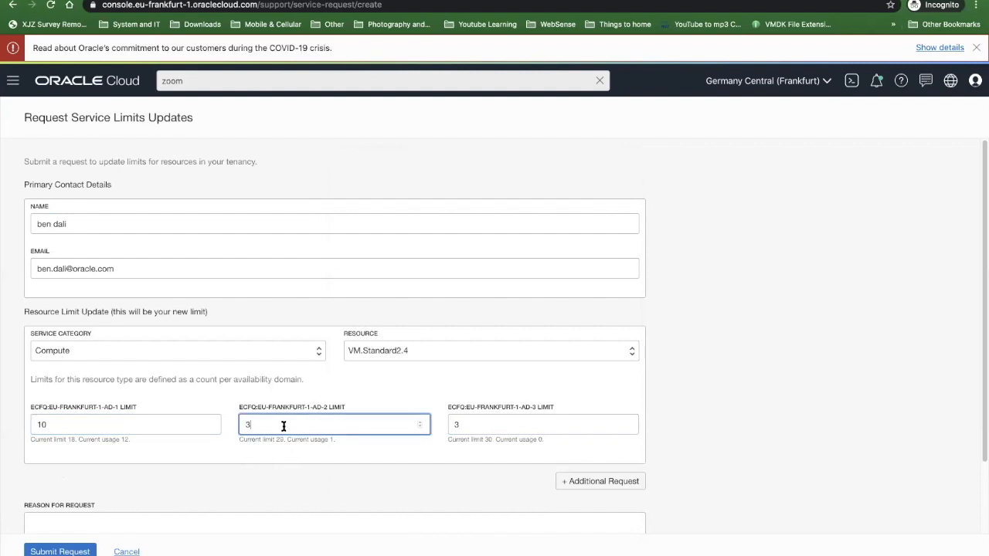
text(10)
key(Tab)
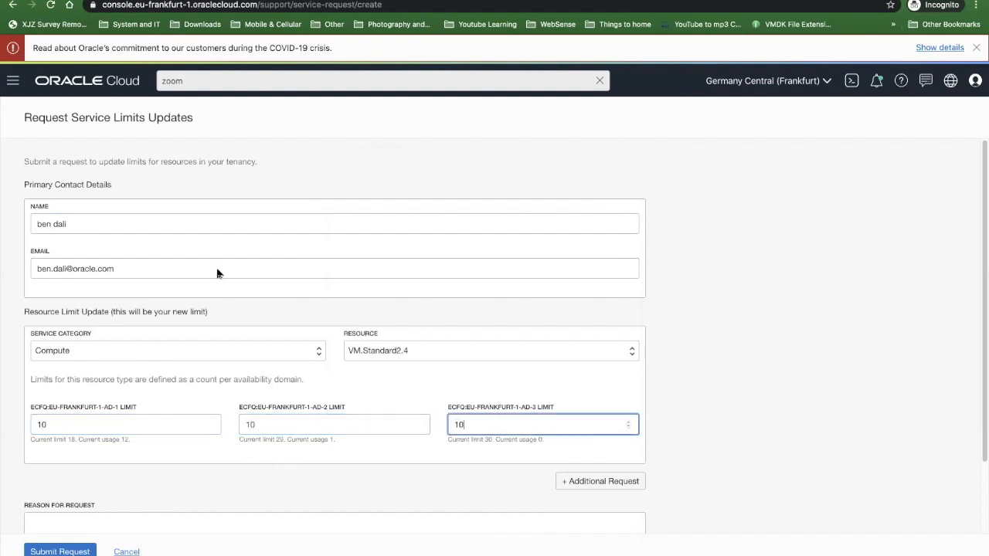
scroll(60, 292, down, 1)
click(566, 422)
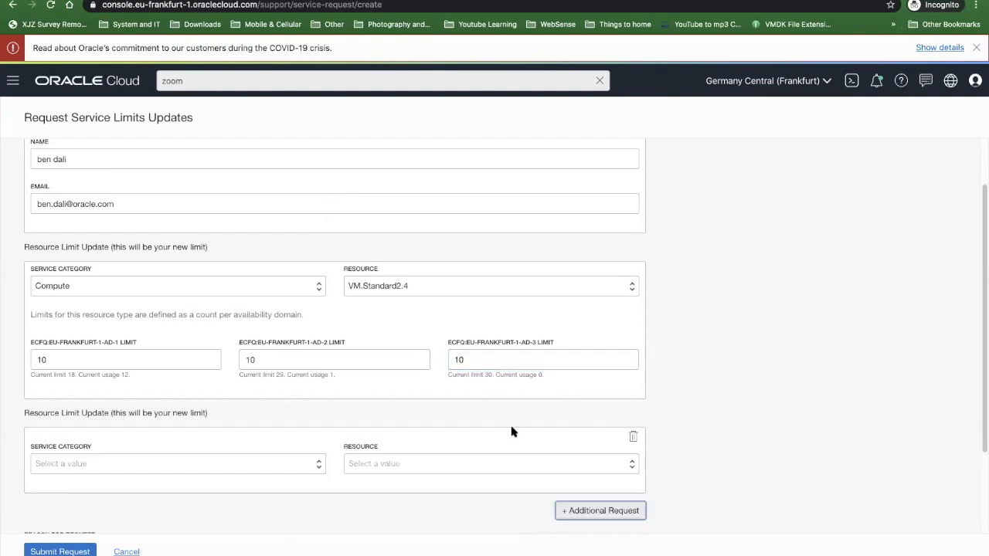
- Set the second resource limit update to service category Compute and resource VM.Standard2.16
click(149, 457)
click(99, 446)
click(421, 463)
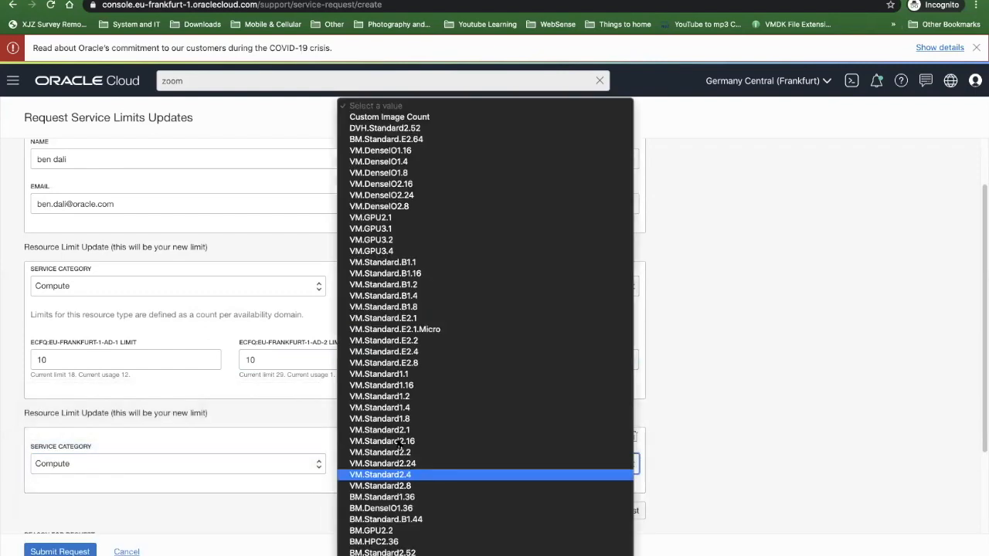
click(418, 440)
- Enter a VM.Standard2.16 limit of 2 for each of the three Frankfurt availability domains
scroll(288, 474, down, 3)
click(154, 340)
text(2)
key(Tab)
text(2)
key(Tab)
text(2)
key(Tab)
- Enter the request reason "we need it as part of our Hackathon which runs now (5-7.4.2020)" with a sign-off, and cancel the request
click(165, 441)
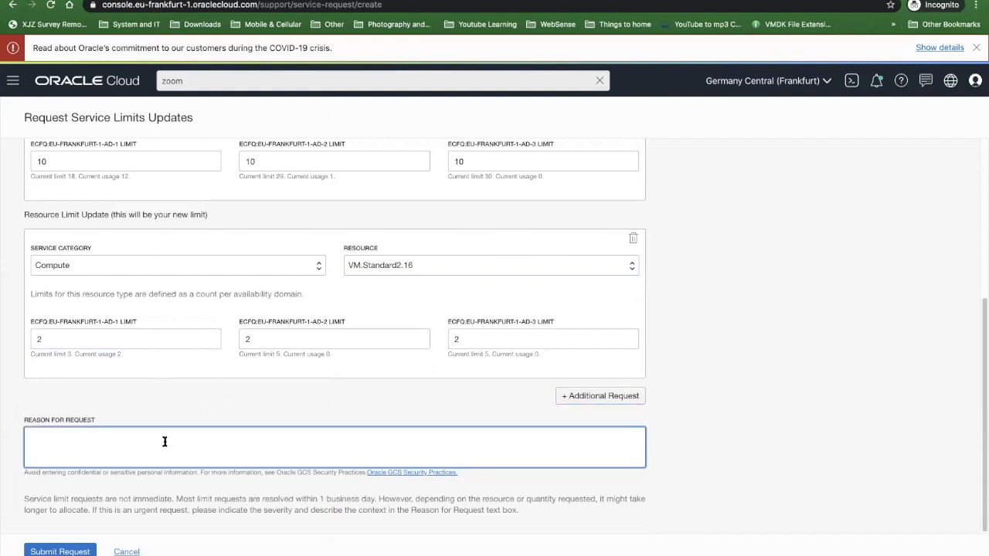
text(we need it as part of our Hackathon)
text(which runs now (5-7.4.2020).)
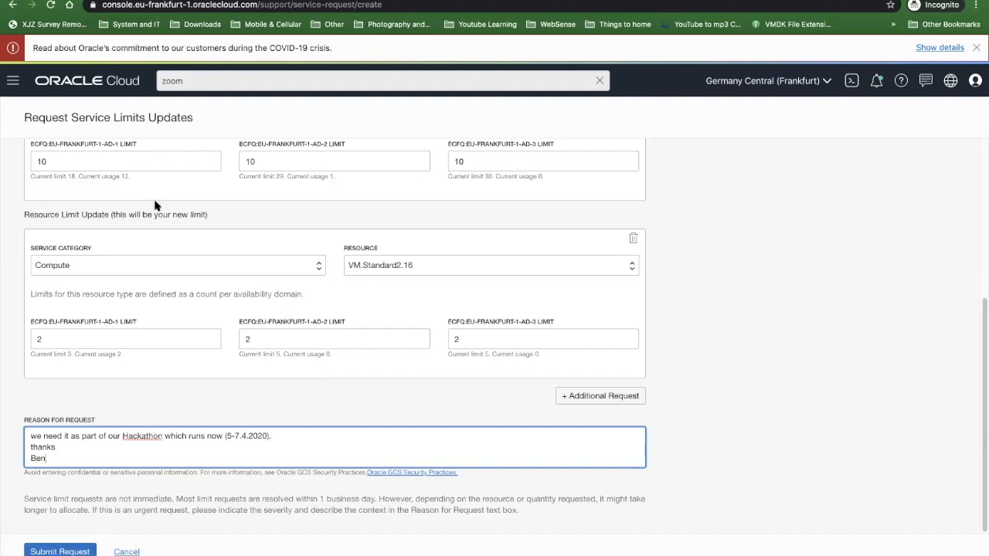
click(130, 554)
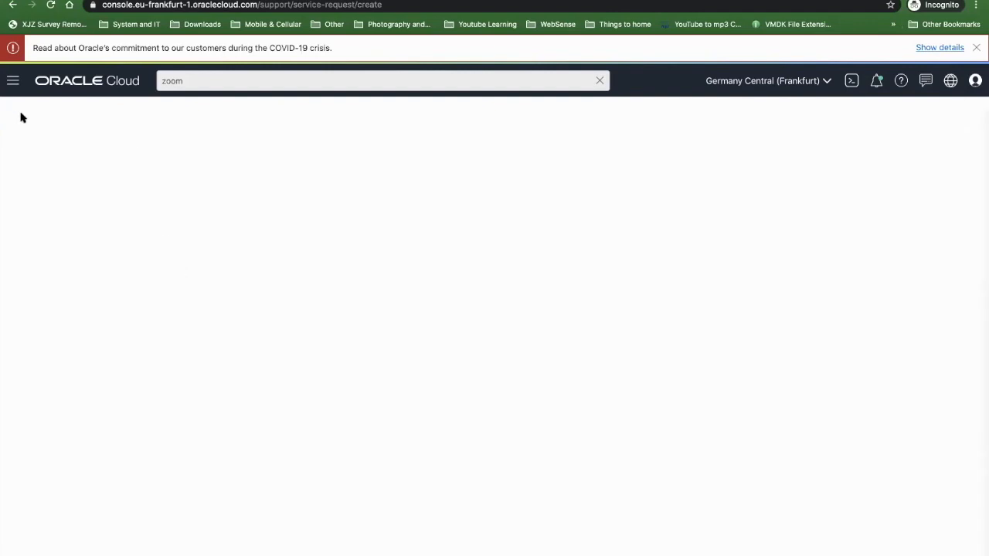
- Open the tenancy details and expand the Block Volume service limits
click(13, 83)
mouse_move(111, 538)
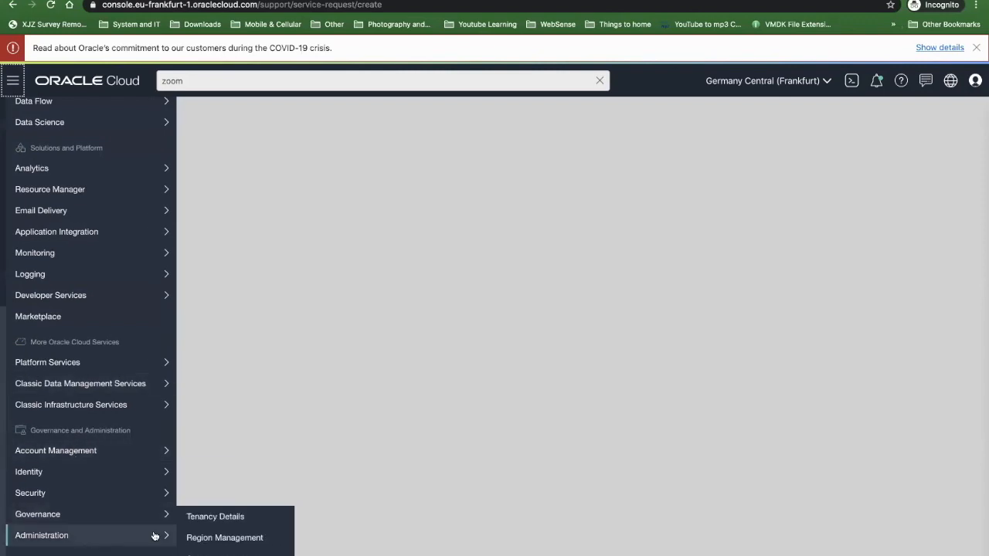
click(202, 517)
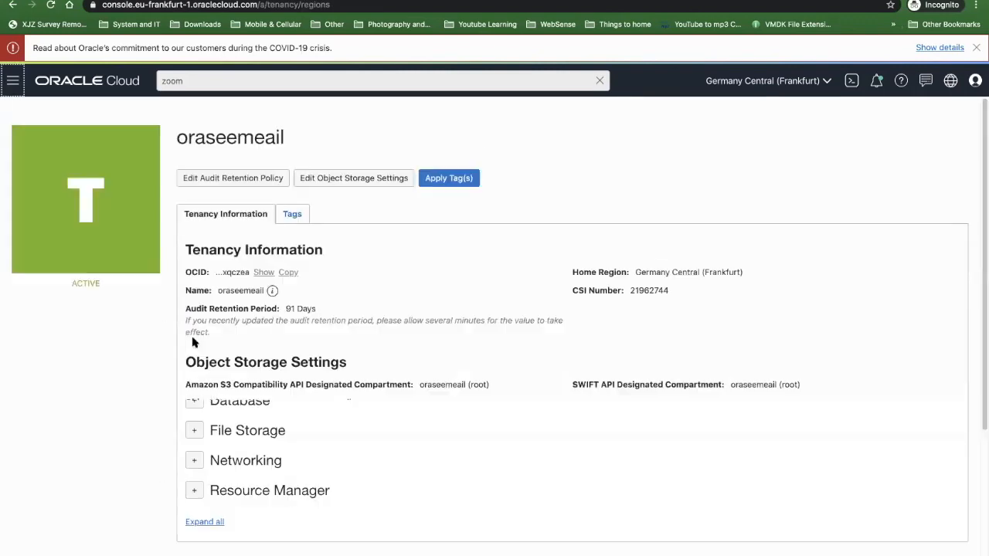
scroll(197, 485, down, 5)
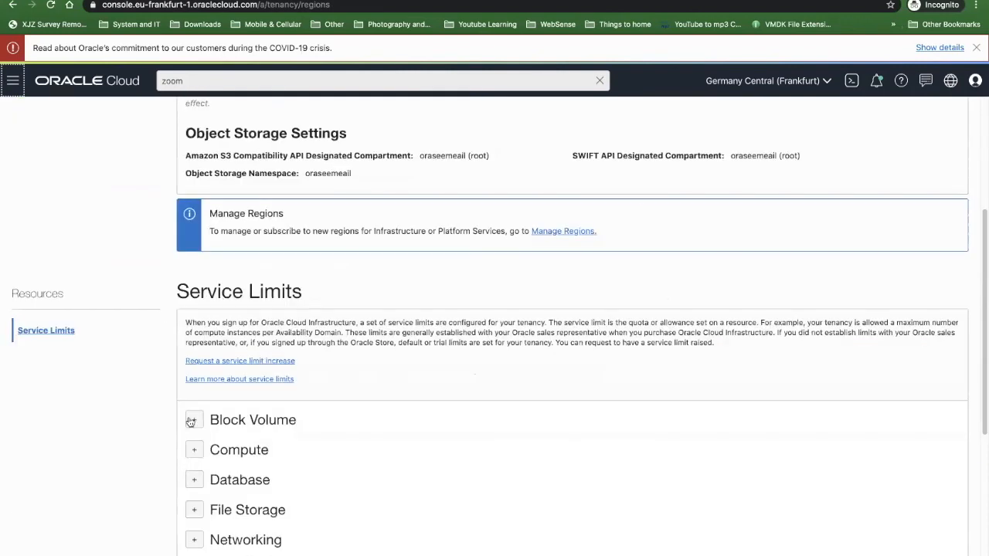
click(193, 419)
scroll(193, 417, down, 5)
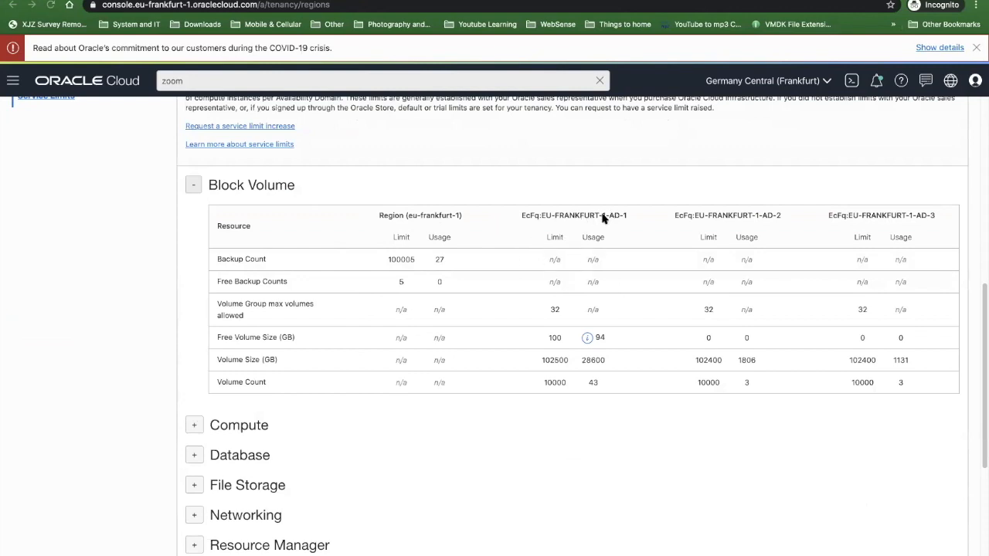
- Examine the Free Volume Size and Volume Size limits for the first Frankfurt availability domain
double_click(552, 338)
drag(214, 337, 271, 338)
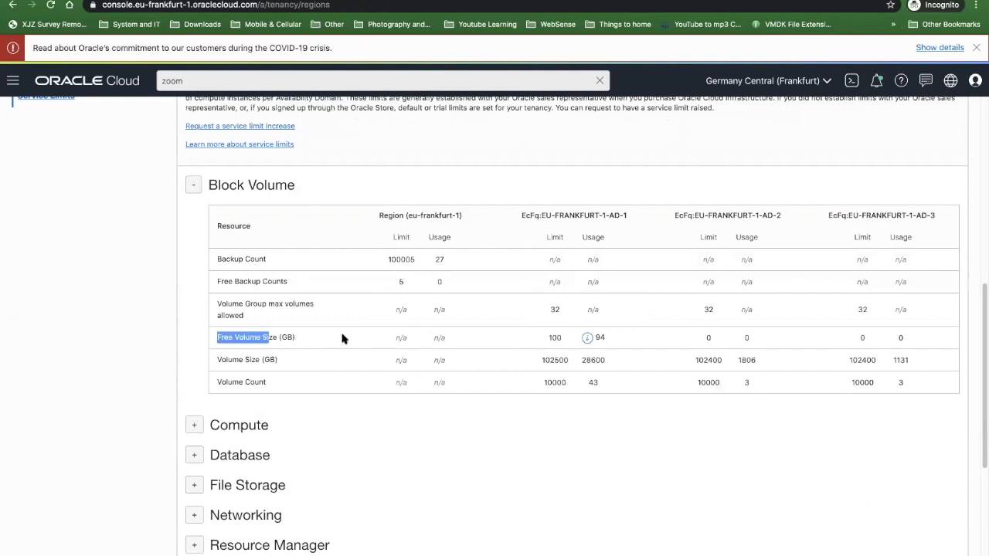
click(539, 348)
double_click(568, 362)
click(545, 361)
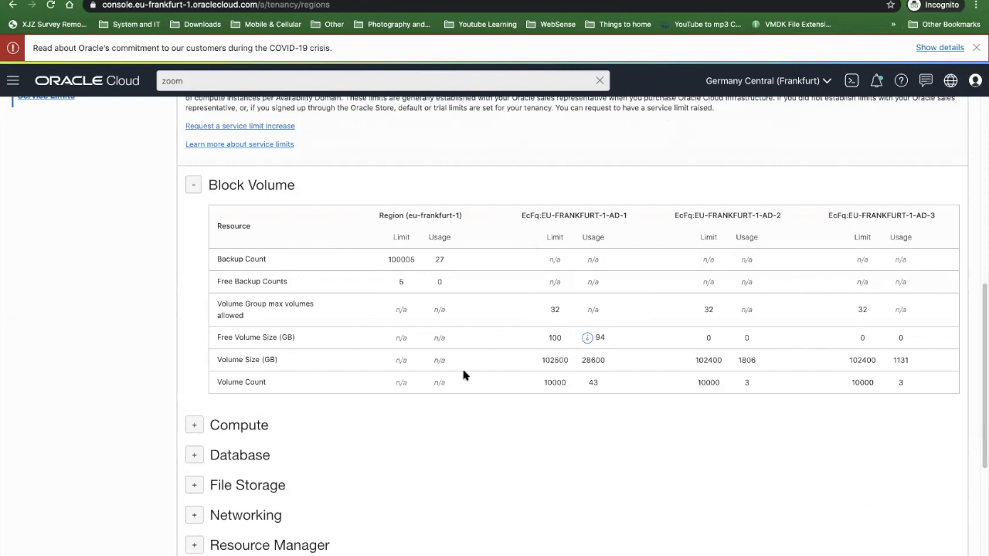
- Expand the Compute service limits and review the limits and usage of the VM shapes
click(194, 426)
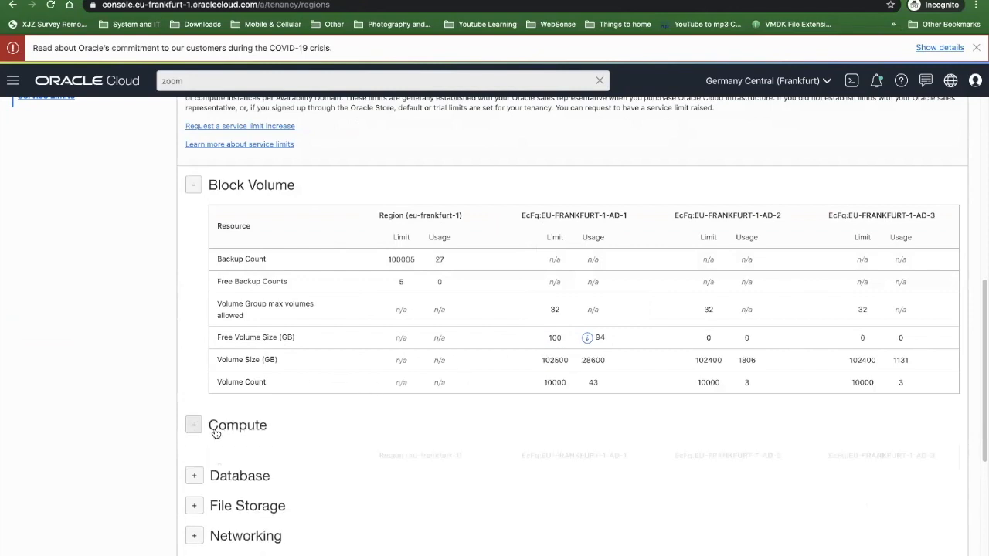
scroll(209, 433, down, 3)
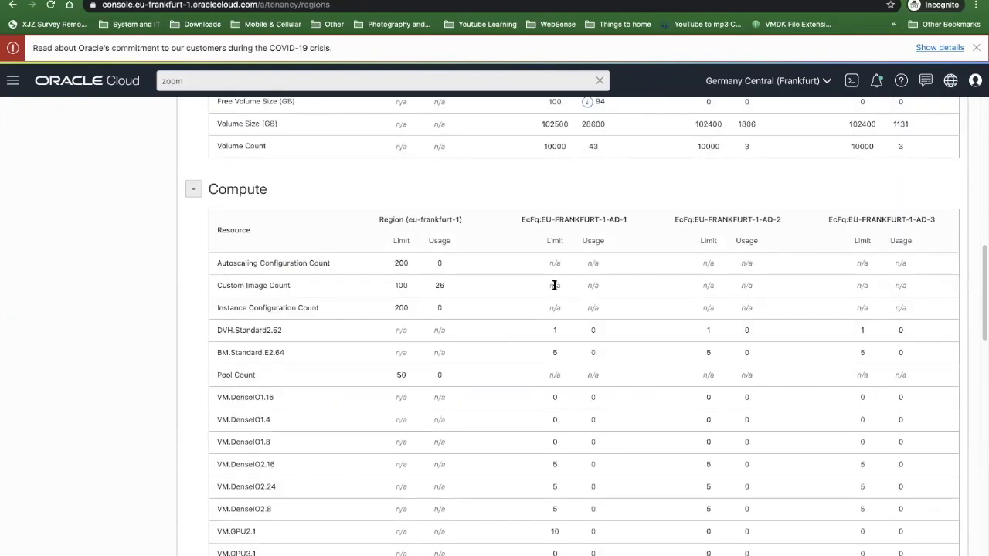
scroll(554, 285, down, 5)
scroll(555, 284, down, 1)
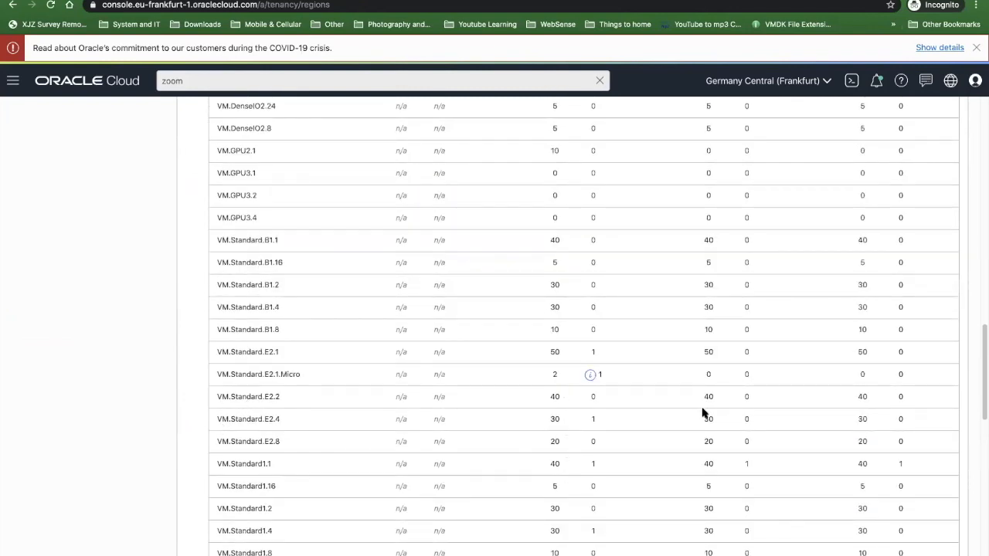
scroll(430, 440, down, 3)
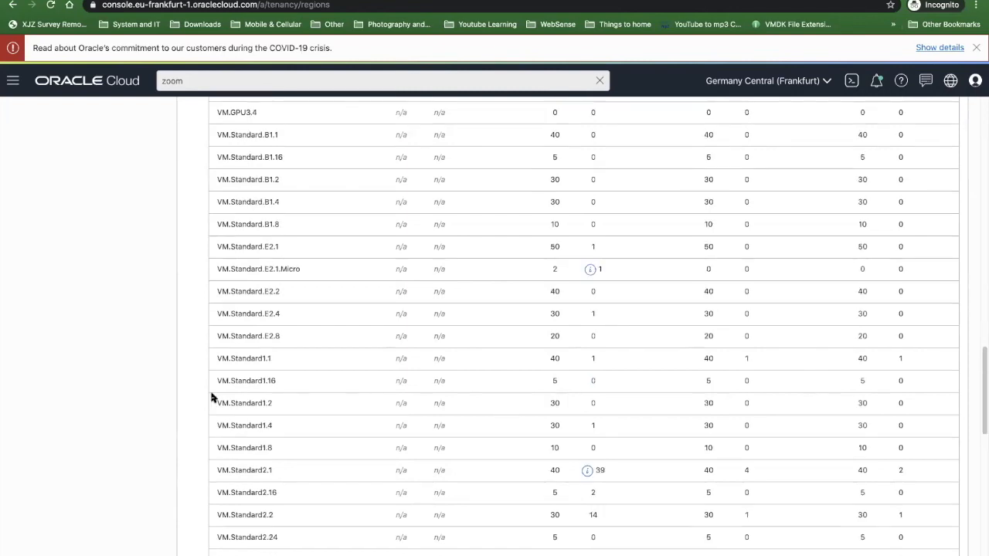
scroll(548, 265, up, 15)
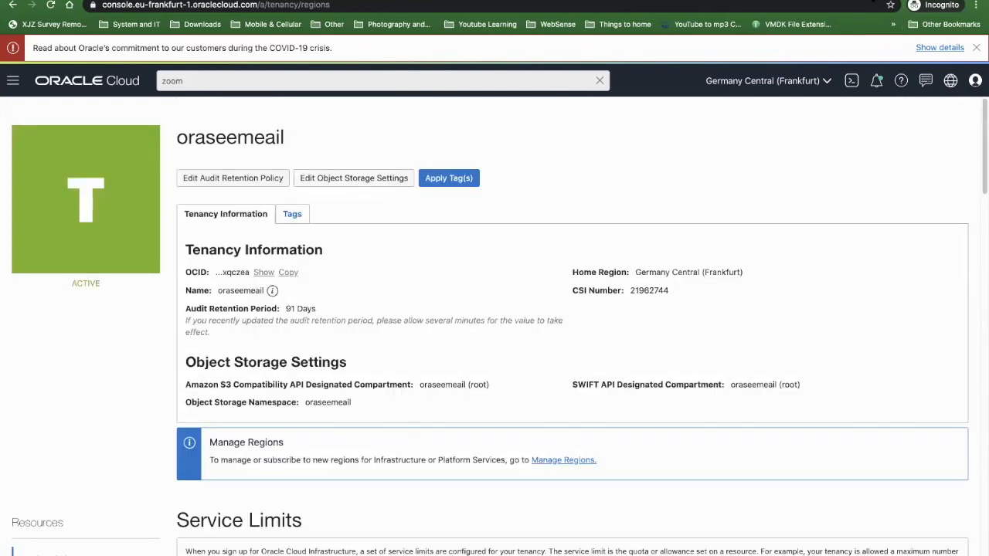
- Switch the region to US East (Ashburn) and open the list of compute instances
click(810, 94)
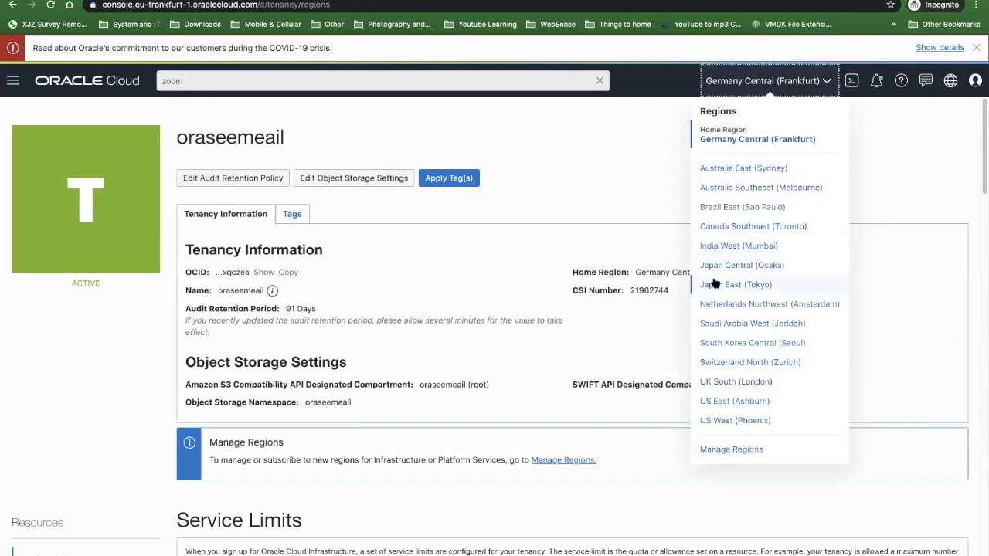
click(767, 405)
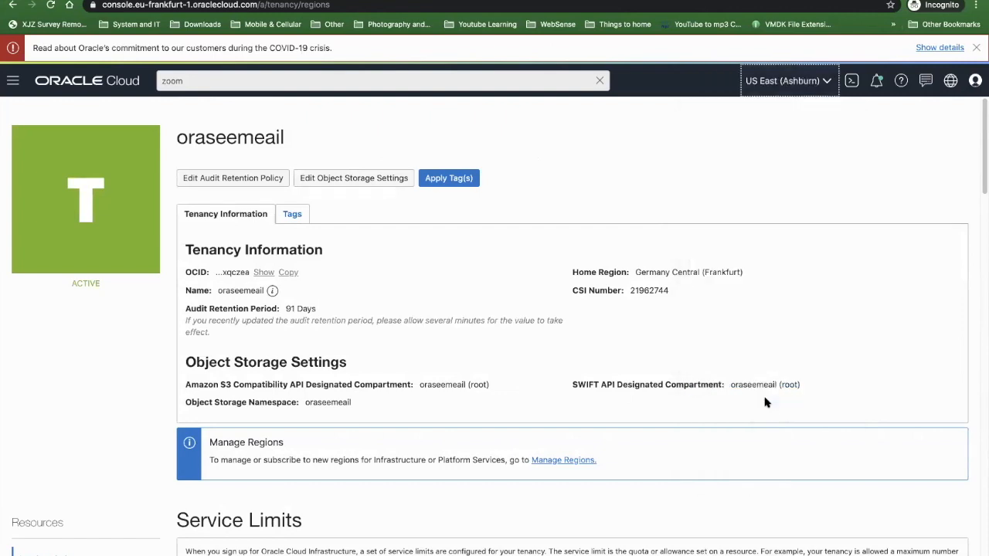
click(13, 81)
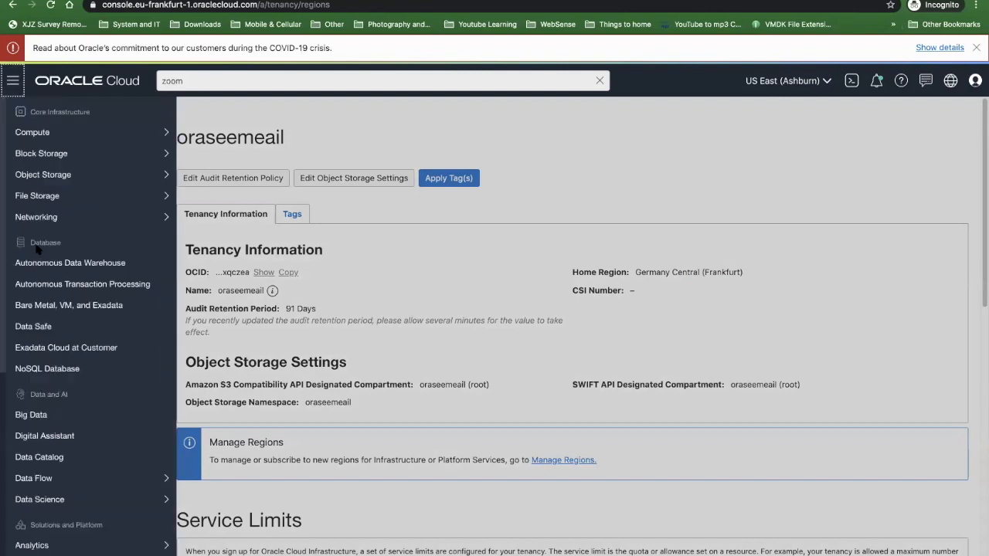
click(724, 138)
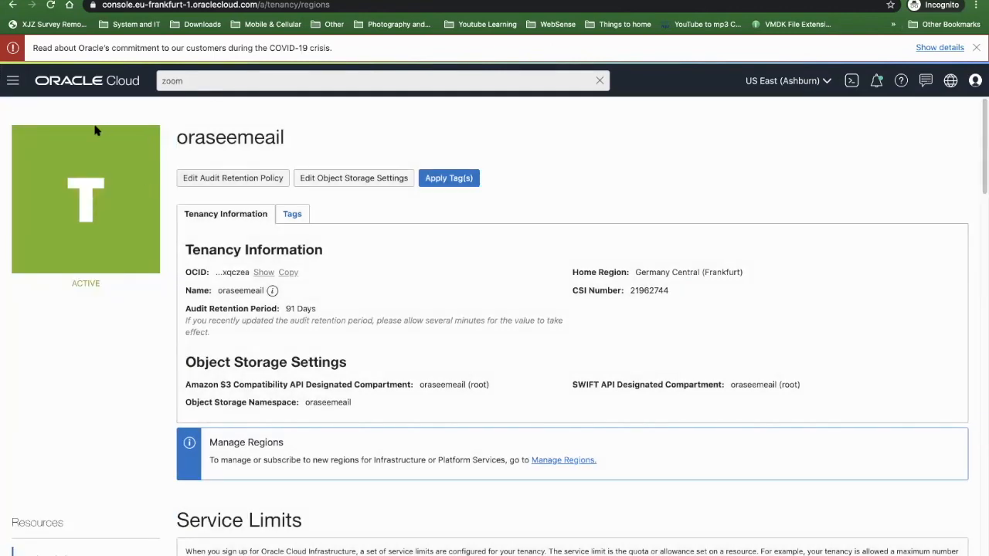
click(12, 80)
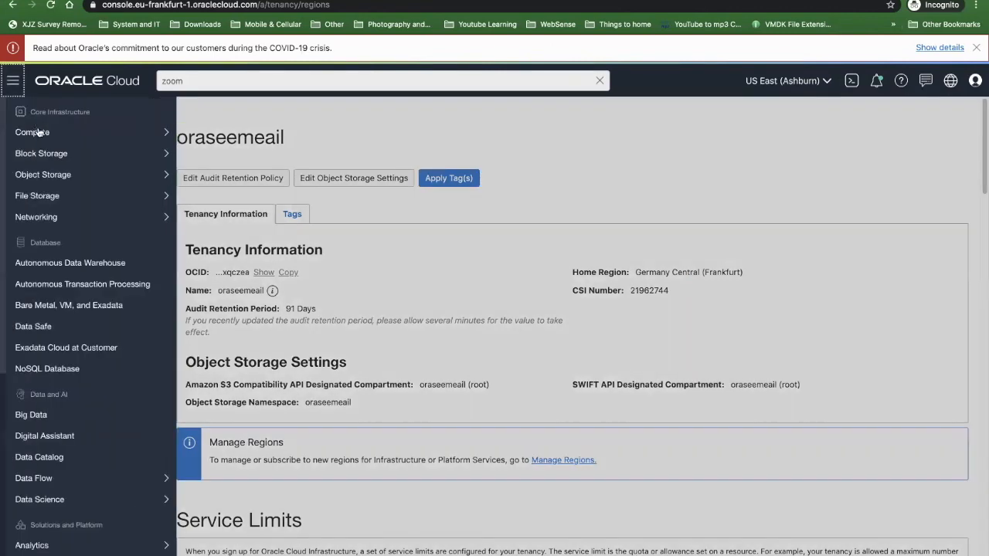
click(208, 137)
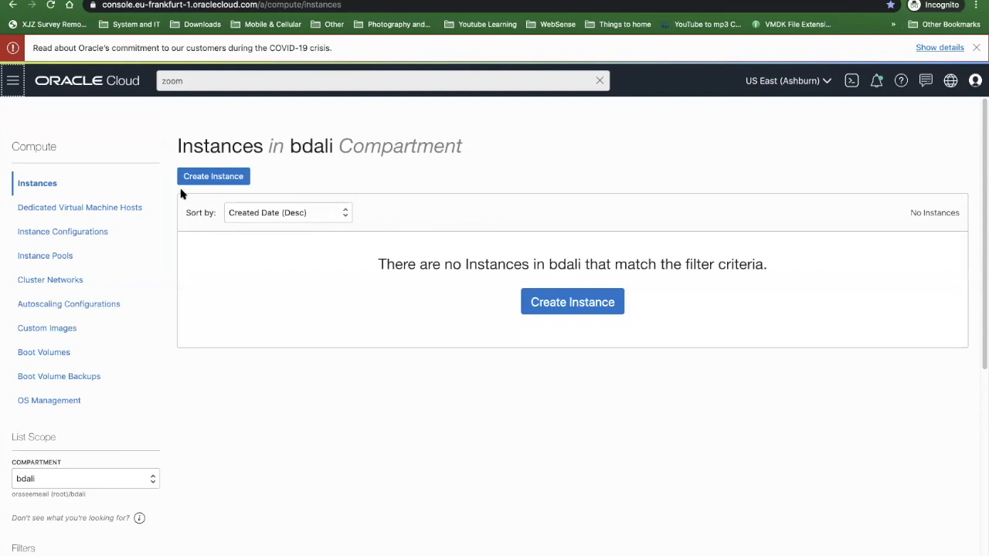
- Switch the region back to Germany Central (Frankfurt) and look through its compute instances
click(780, 84)
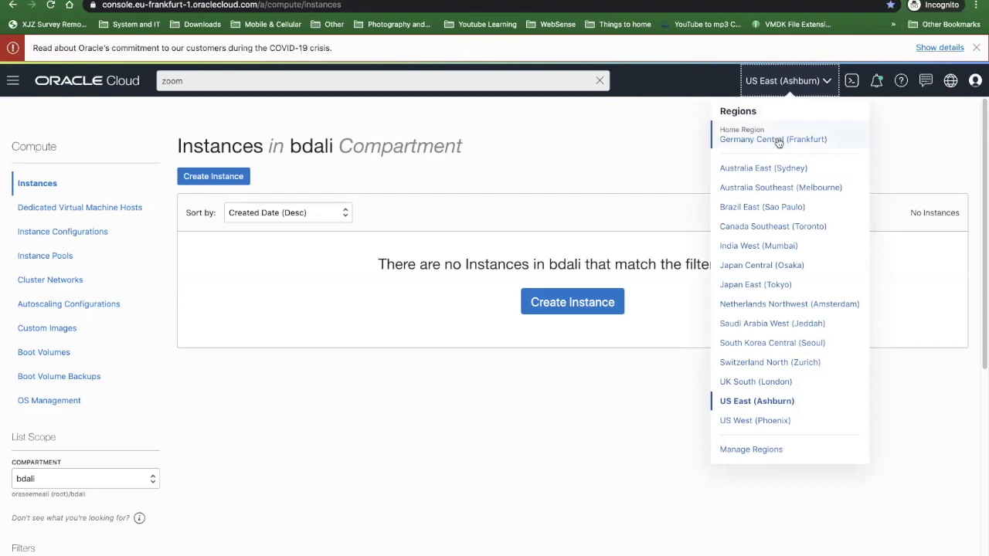
click(742, 140)
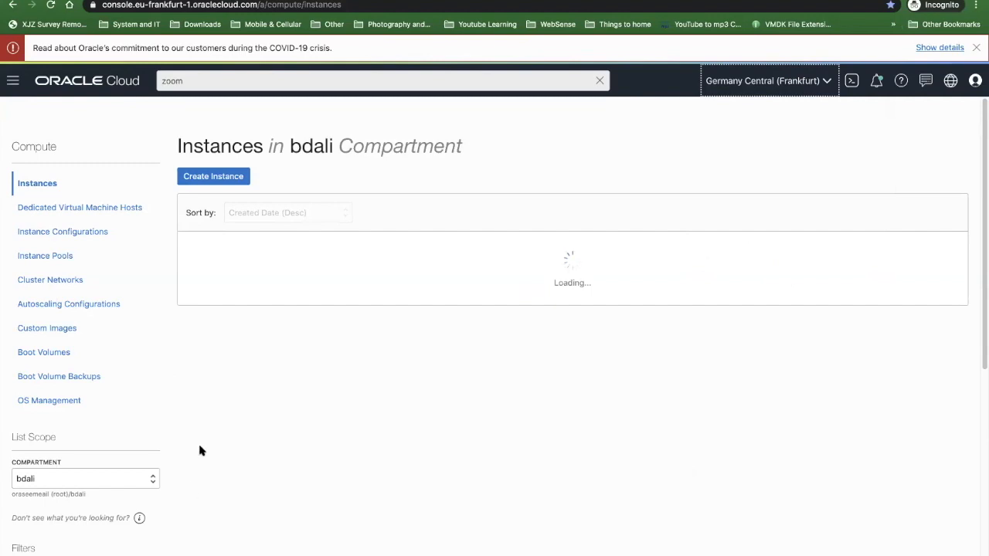
scroll(250, 349, down, 3)
scroll(494, 267, up, 3)
- Open the region management page and review the subscription status of the infrastructure regions
click(771, 87)
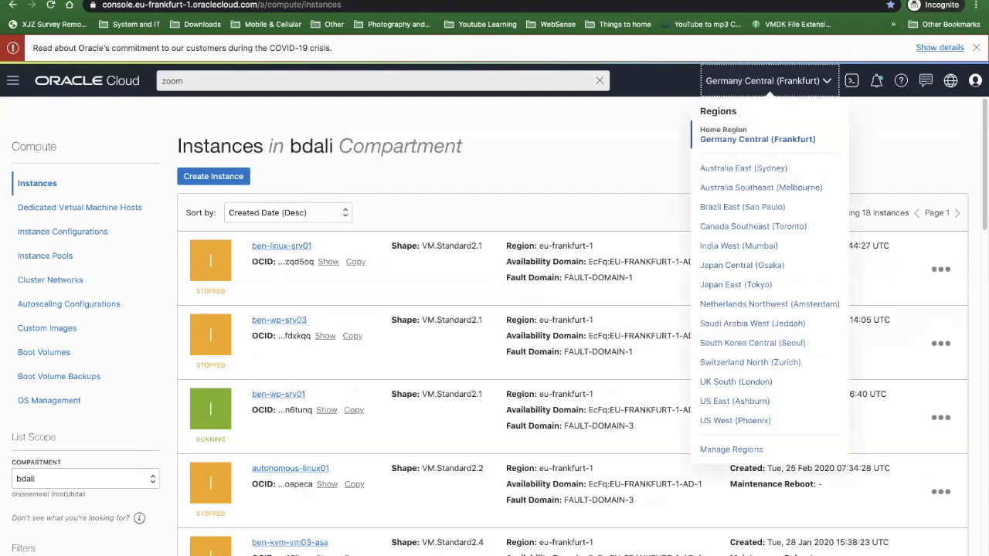
click(727, 448)
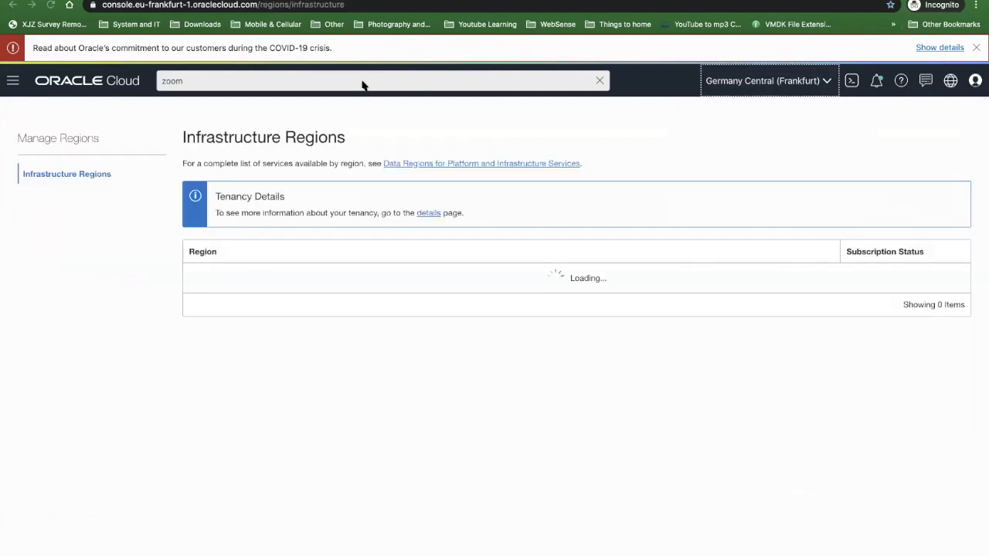
click(781, 89)
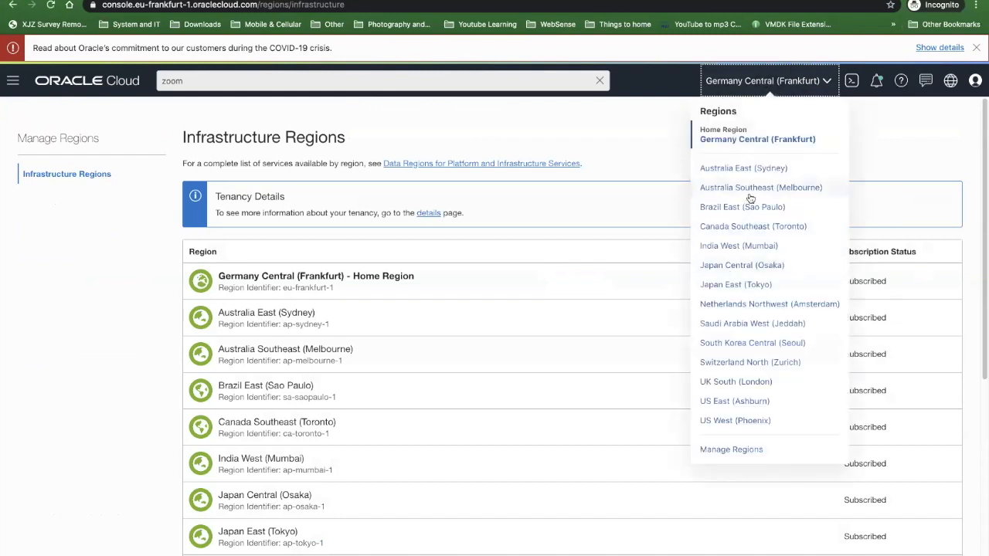
click(85, 332)
scroll(76, 386, down, 1)
scroll(76, 390, down, 4)
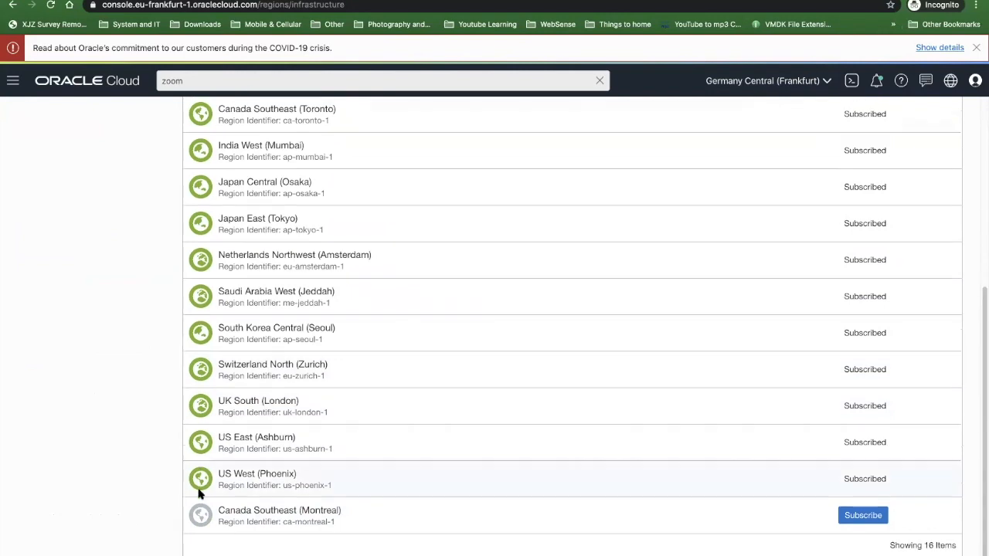
- Subscribe the tenancy to the Canada Southeast (Montreal) region and dismiss the confirmation
click(855, 524)
click(280, 210)
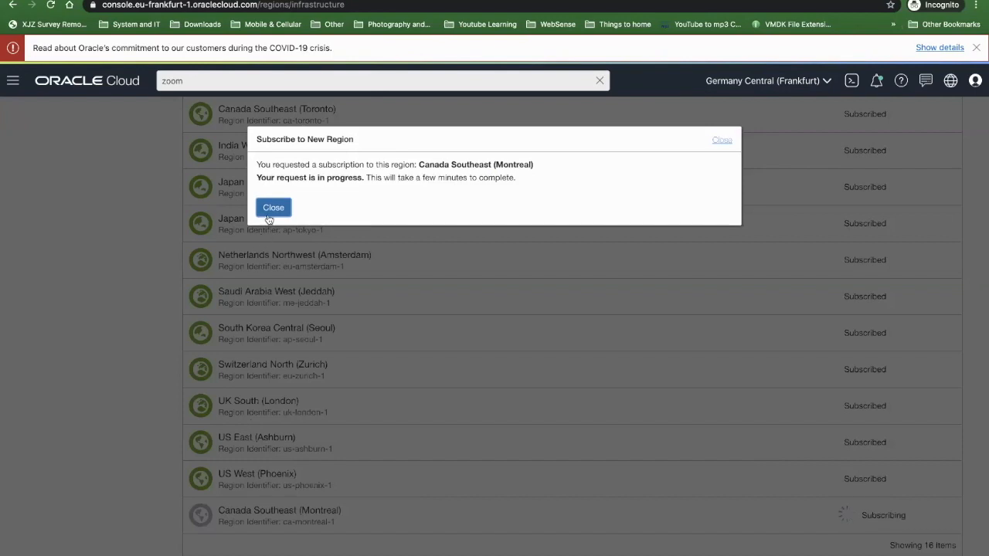
click(272, 209)
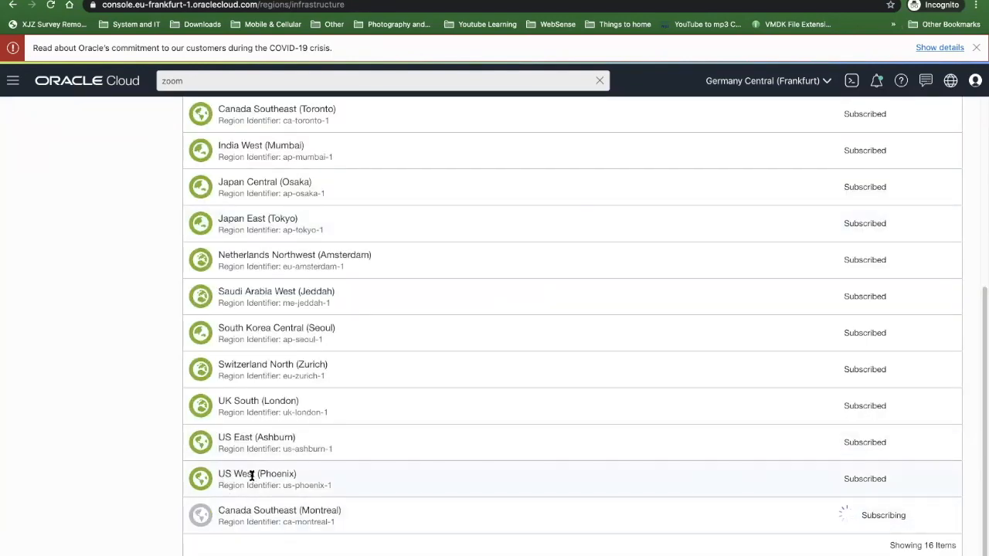
scroll(255, 471, up, 5)
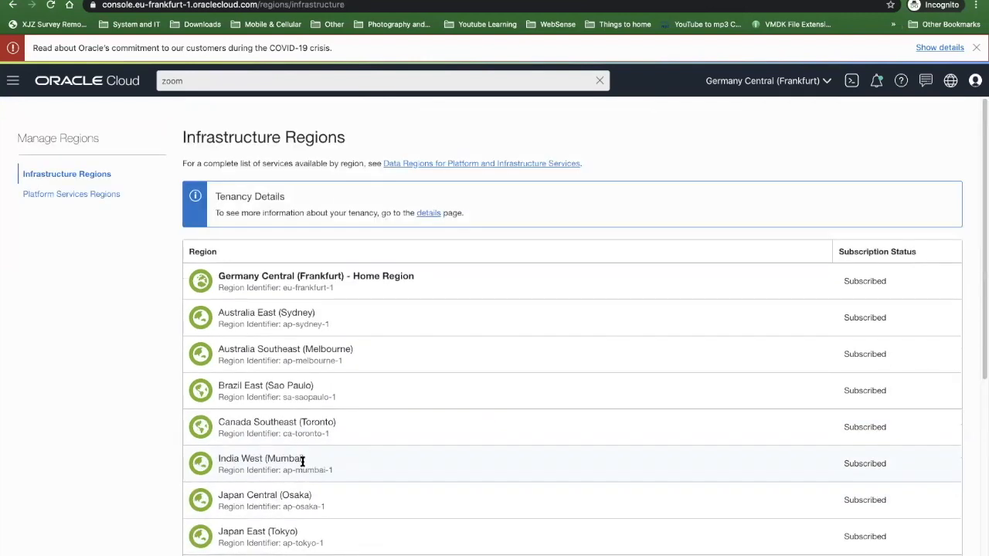
- Open the Governance audit events for the compartment, followed by the Compartment Explorer
click(14, 82)
scroll(18, 325, down, 5)
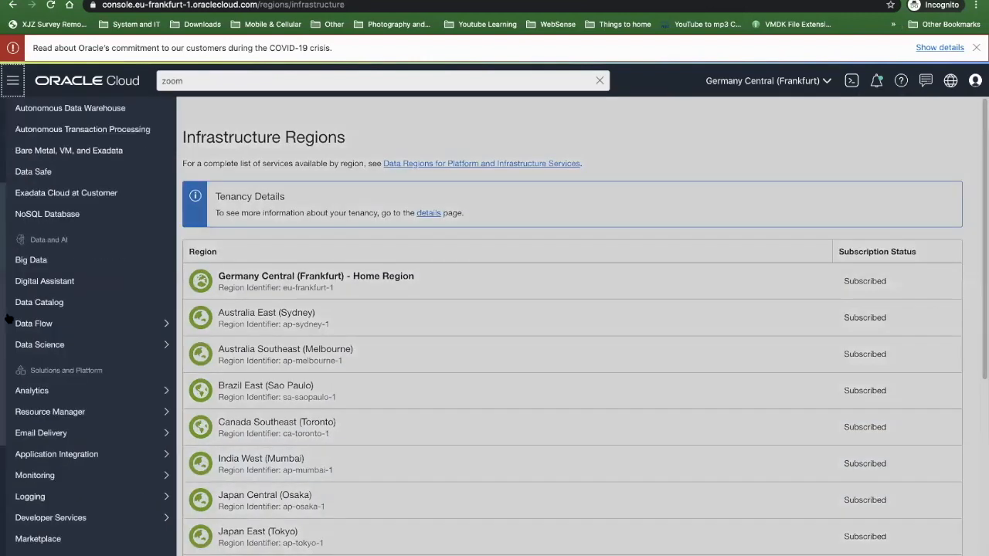
mouse_move(50, 536)
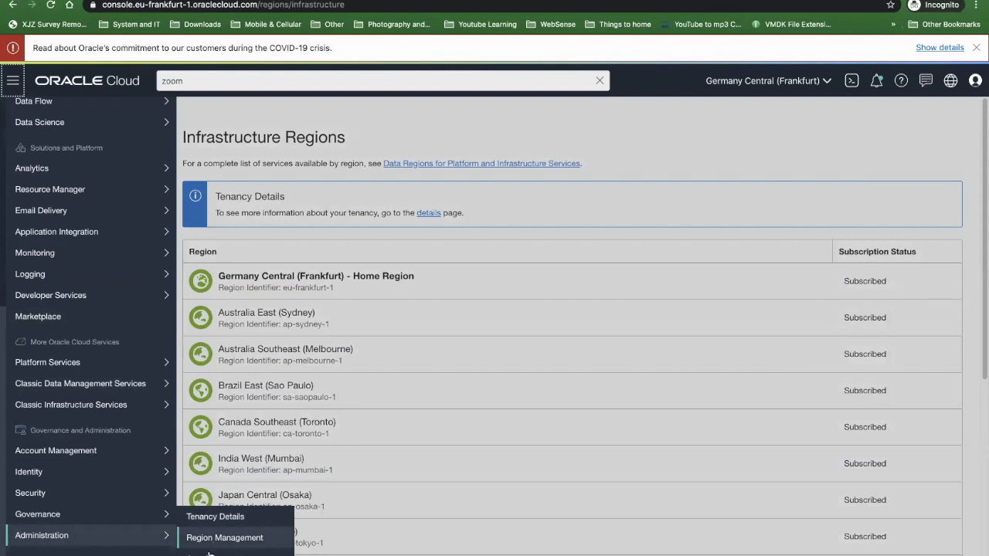
mouse_move(49, 513)
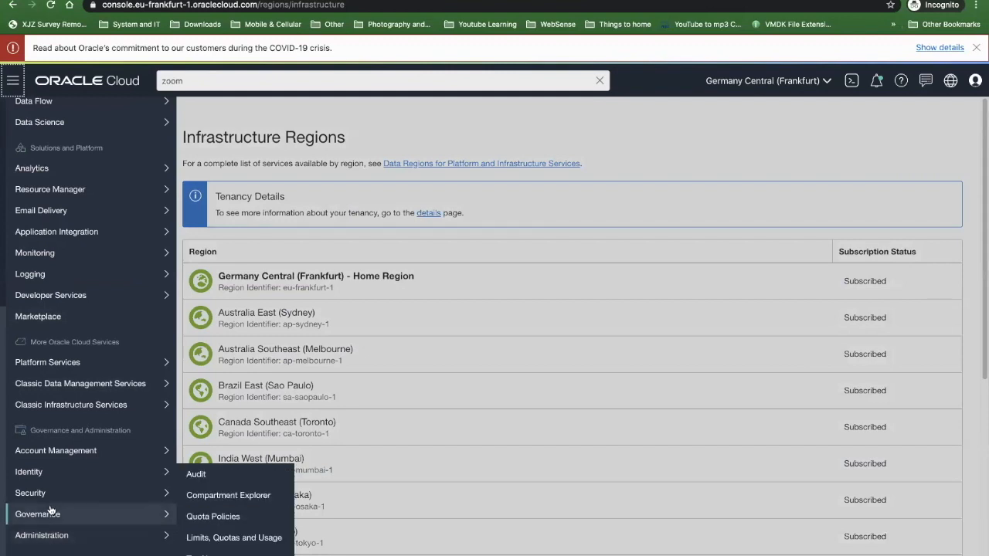
click(205, 472)
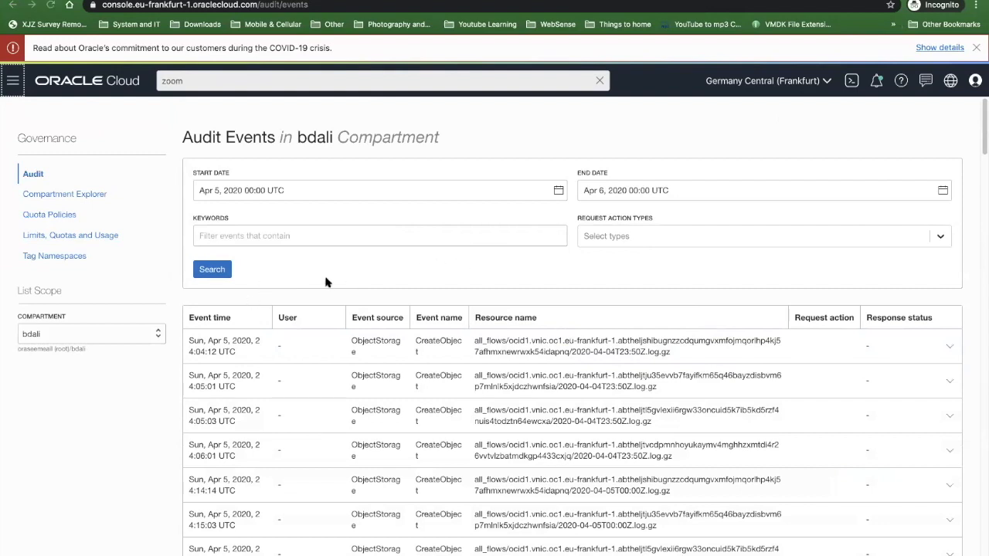
click(75, 197)
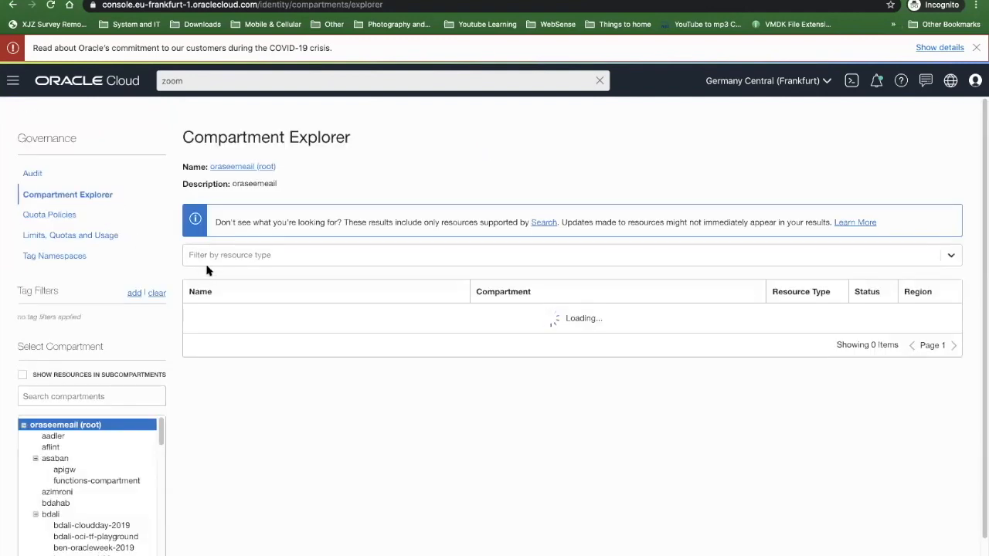
- Look through the compartment tree of the root compartment in the Compartment Explorer
scroll(72, 459, down, 10)
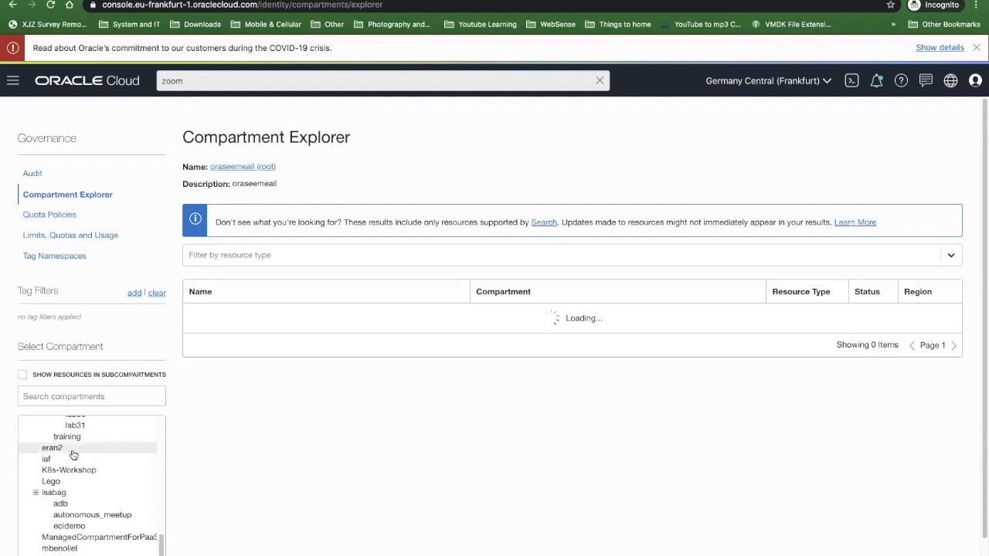
scroll(72, 458, up, 8)
scroll(72, 458, up, 3)
scroll(77, 455, down, 3)
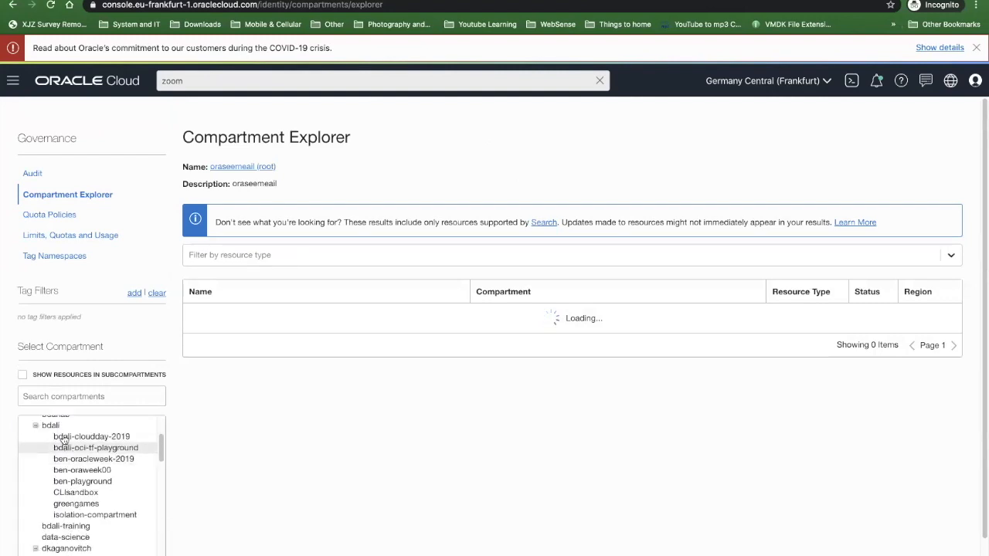
scroll(83, 447, down, 1)
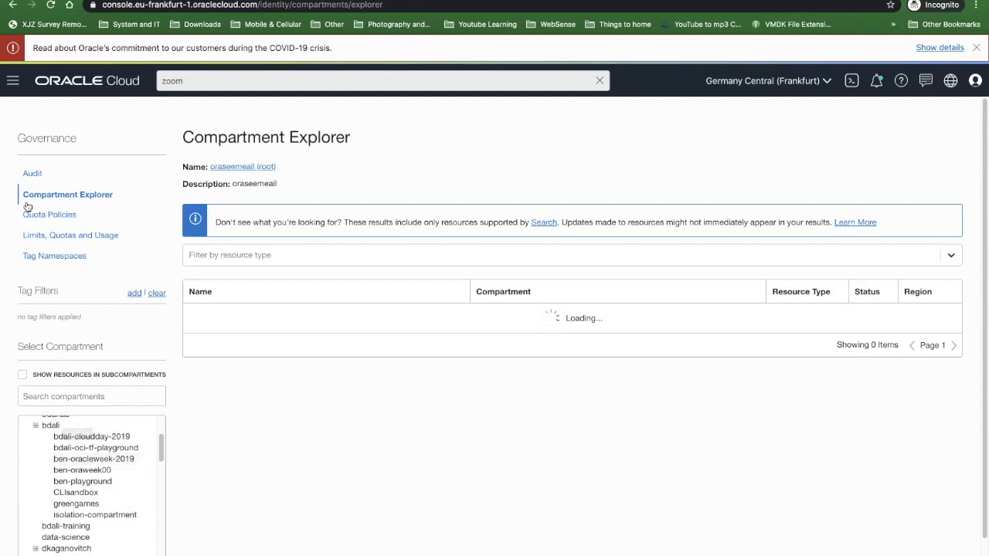
- Open the Identity policies and reselect the current compartment as the list scope
click(12, 81)
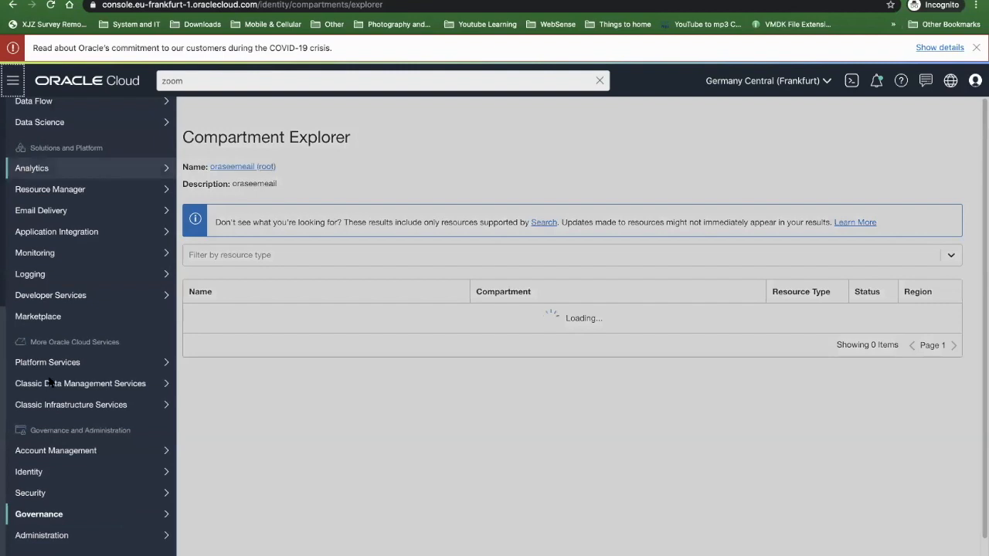
mouse_move(62, 475)
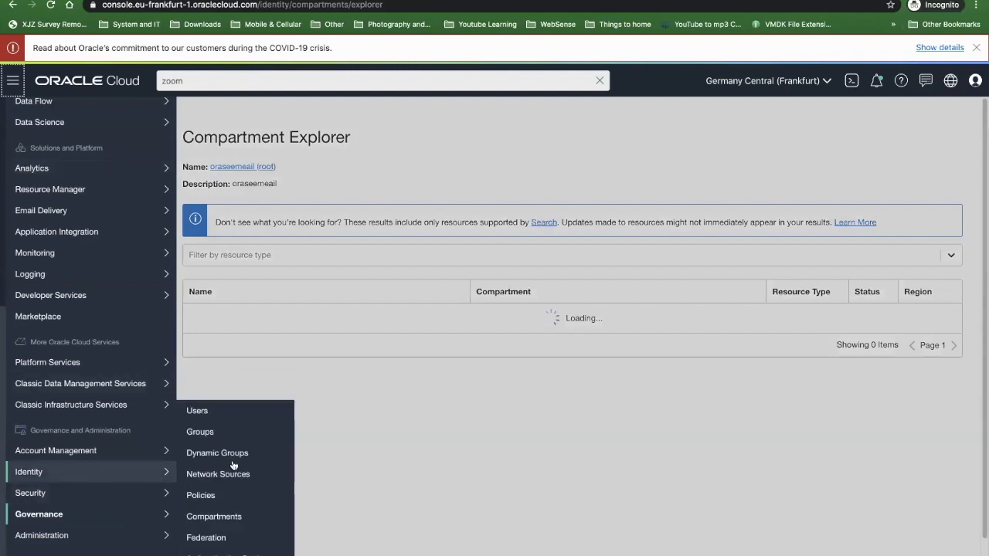
click(197, 495)
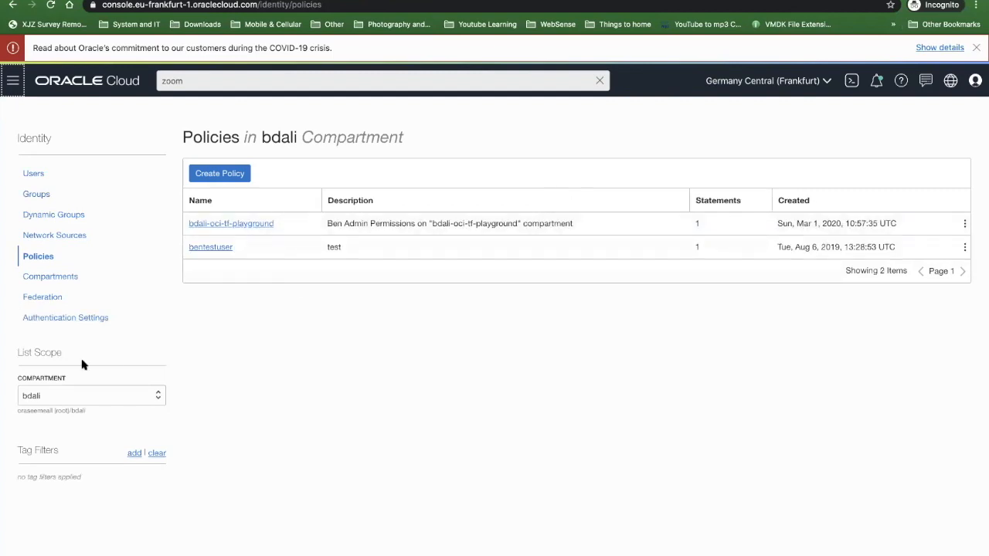
click(45, 400)
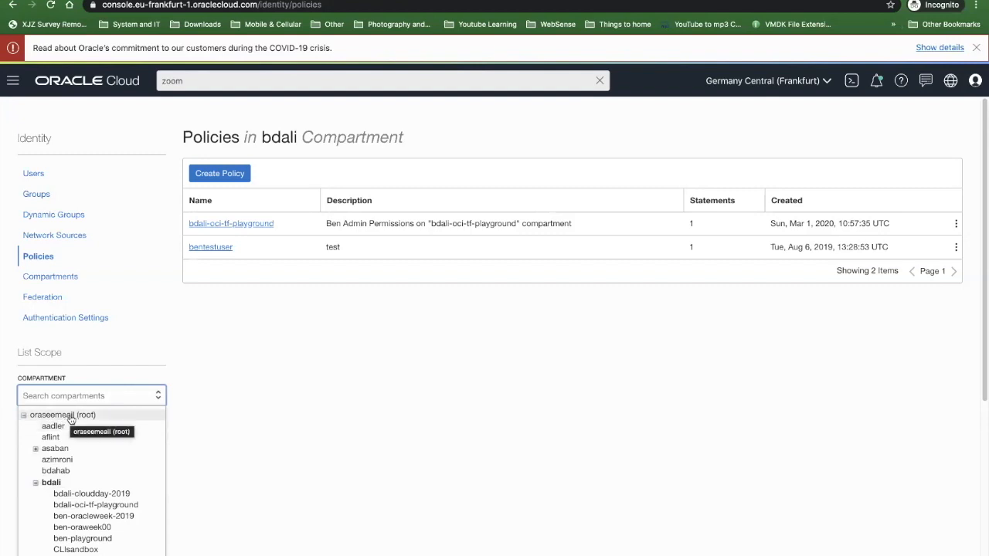
click(46, 488)
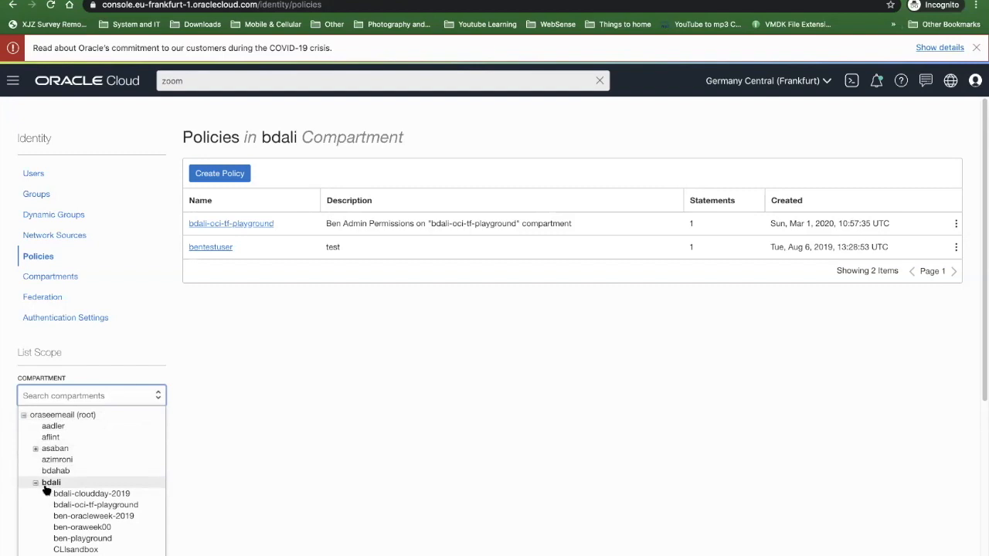
- Open the bentestuser policy and examine the group named in its policy statement
click(207, 247)
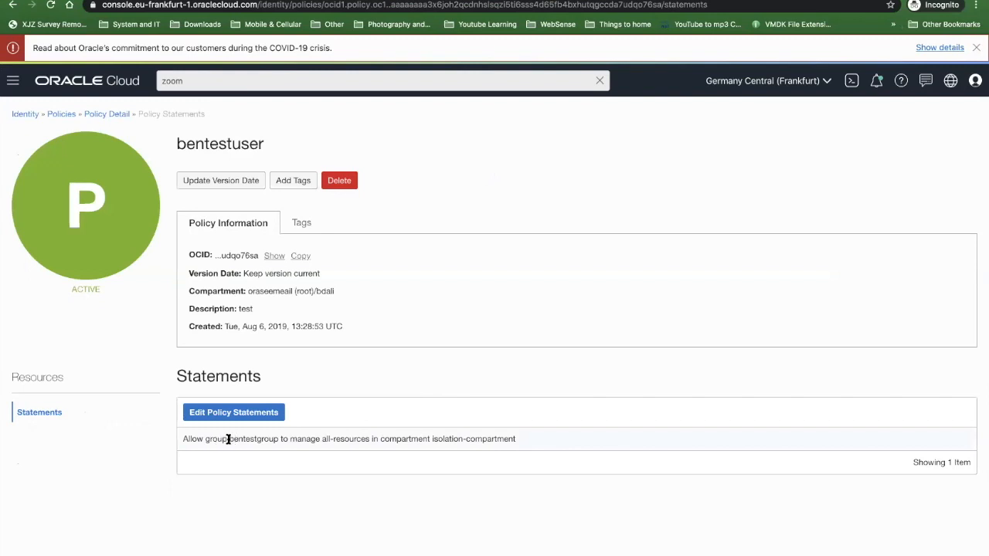
drag(228, 439, 278, 439)
click(295, 439)
click(112, 115)
- Search the web for "oci documentation" in a new tab and look over the services on the Oracle Cloud Infrastructure Documentation home page
key(ctrl+t)
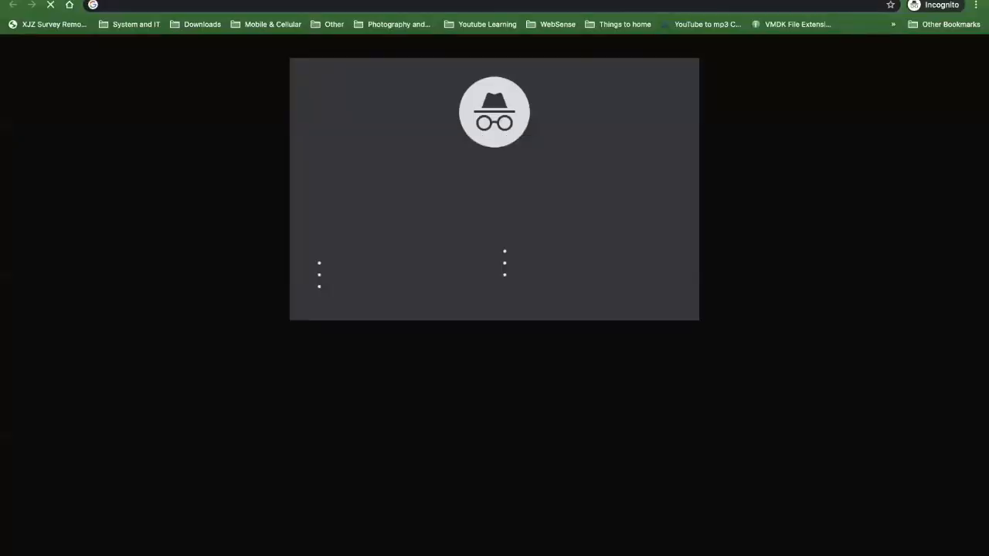
text(oci )
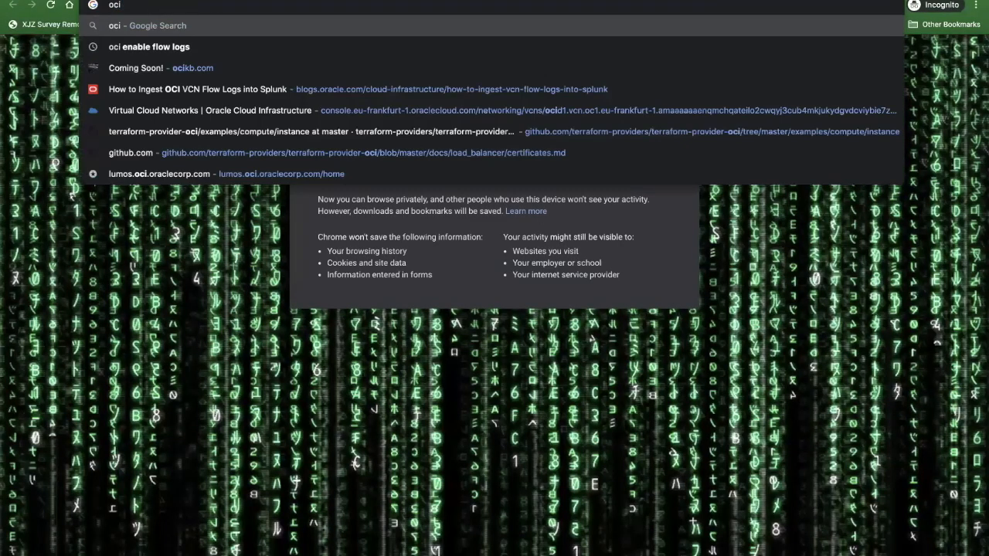
text(documentat)
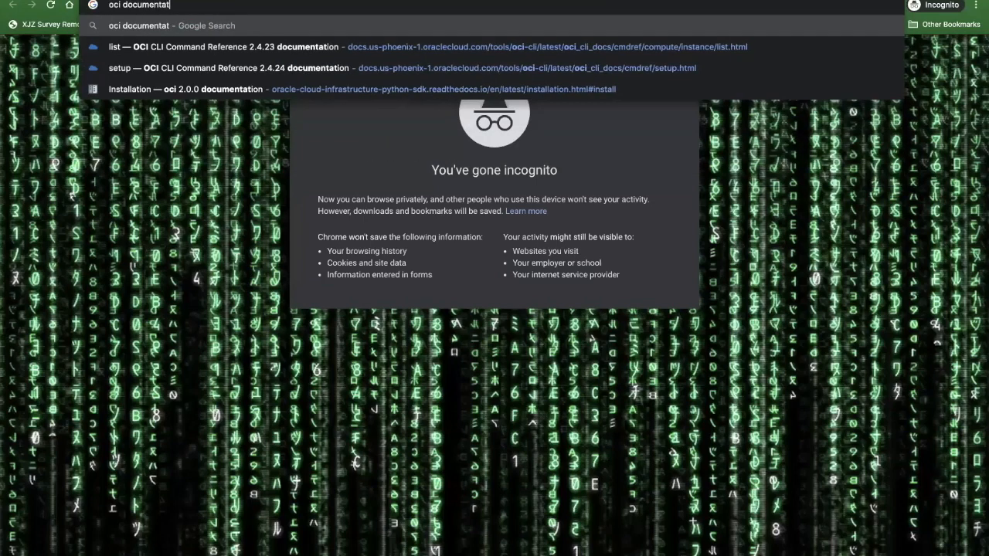
text(ion)
key(Return)
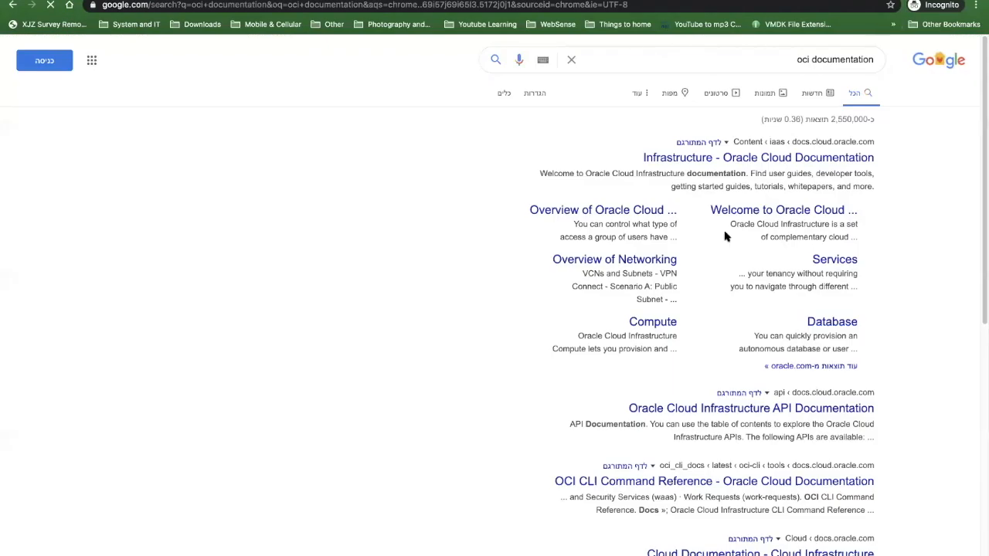
click(759, 159)
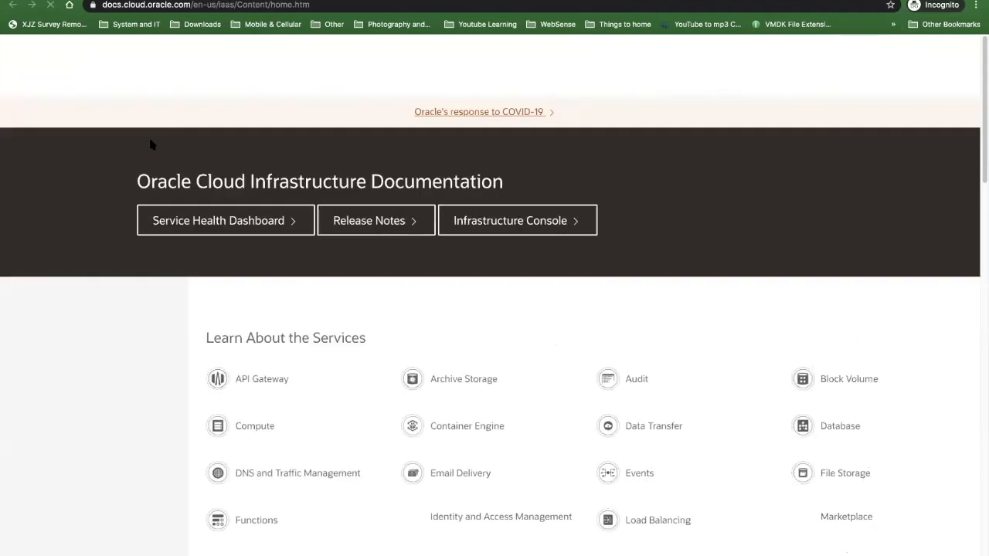
scroll(600, 207, down, 2)
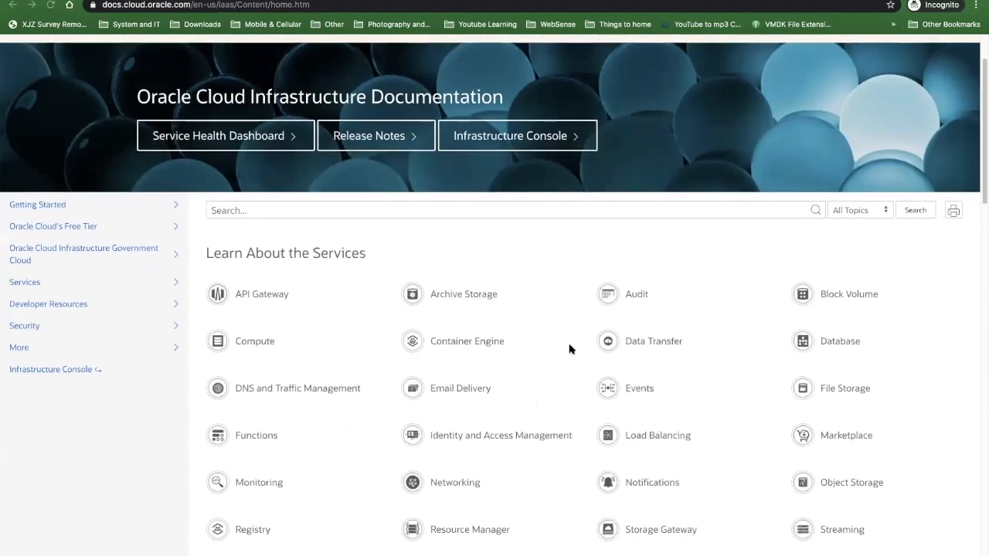
scroll(568, 349, down, 5)
scroll(566, 351, up, 6)
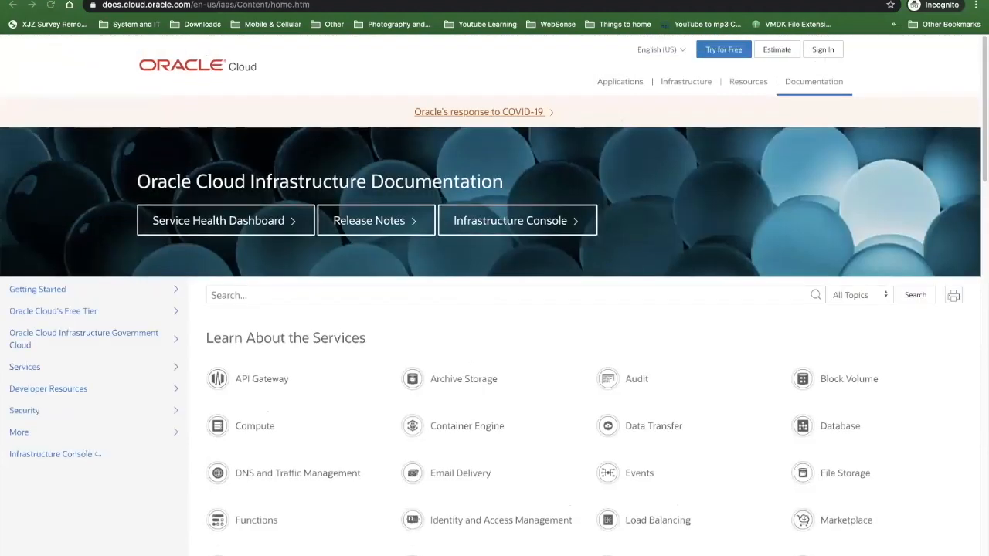
- Search the web for "add admin policy on oci" in another new tab and open the Getting Started with Policies documentation page
key(super+t)
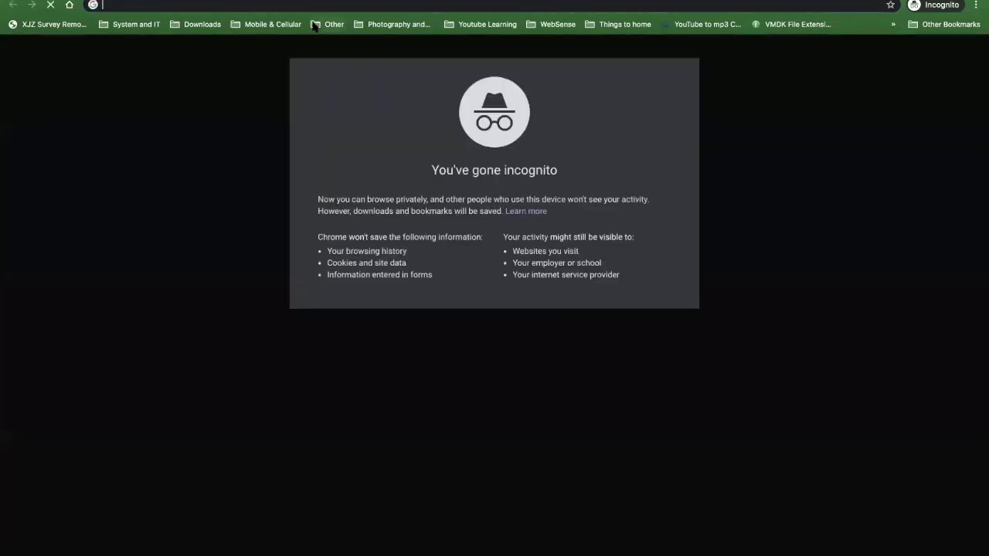
text(add admin p)
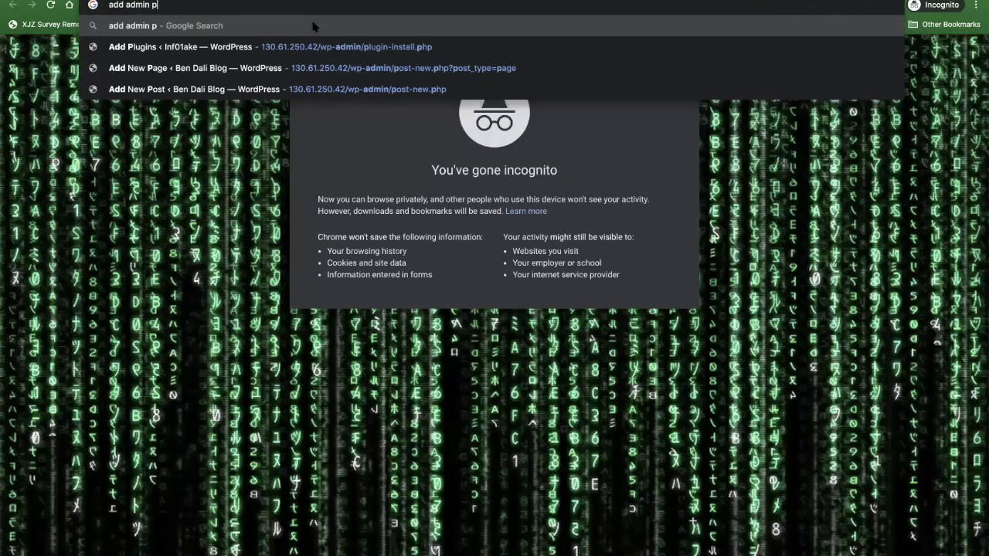
text(olicy on oci)
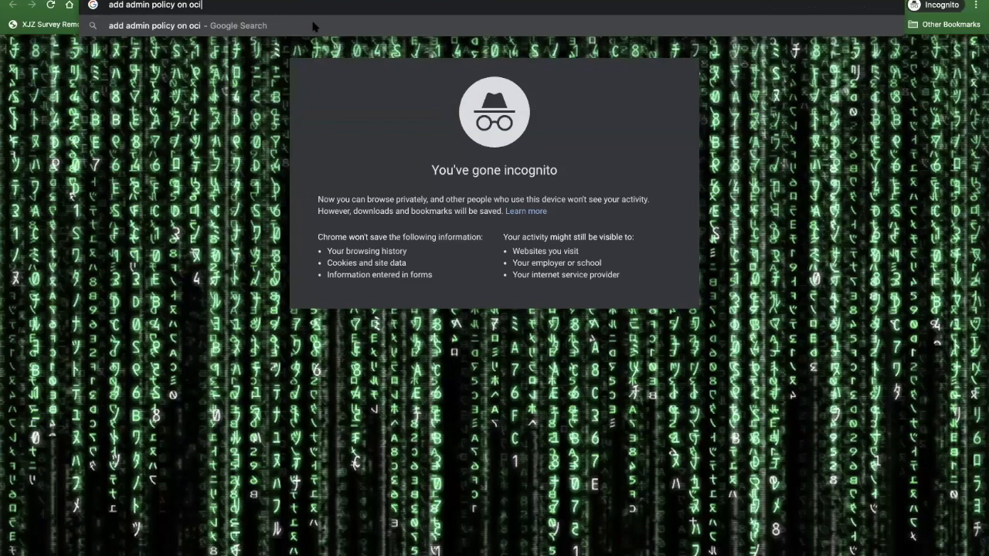
key(Return)
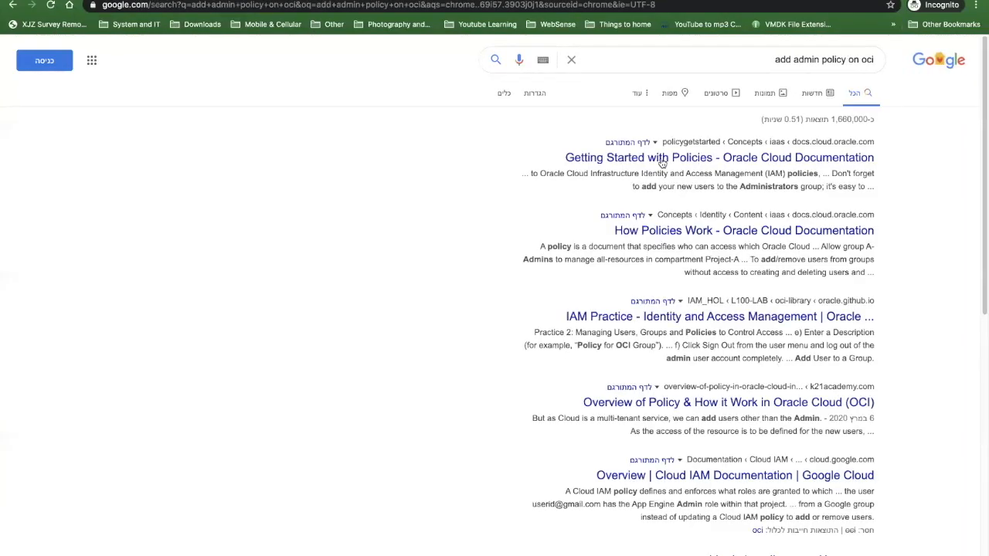
click(700, 158)
- Read through the Getting Started with Policies page, including its related topics and Policy FAQs
scroll(420, 335, down, 4)
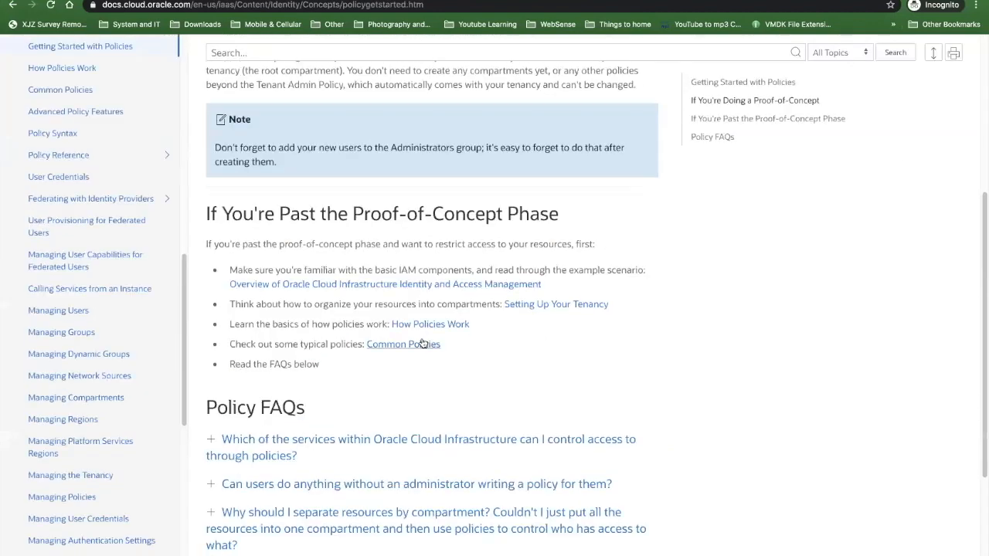
scroll(116, 344, down, 1)
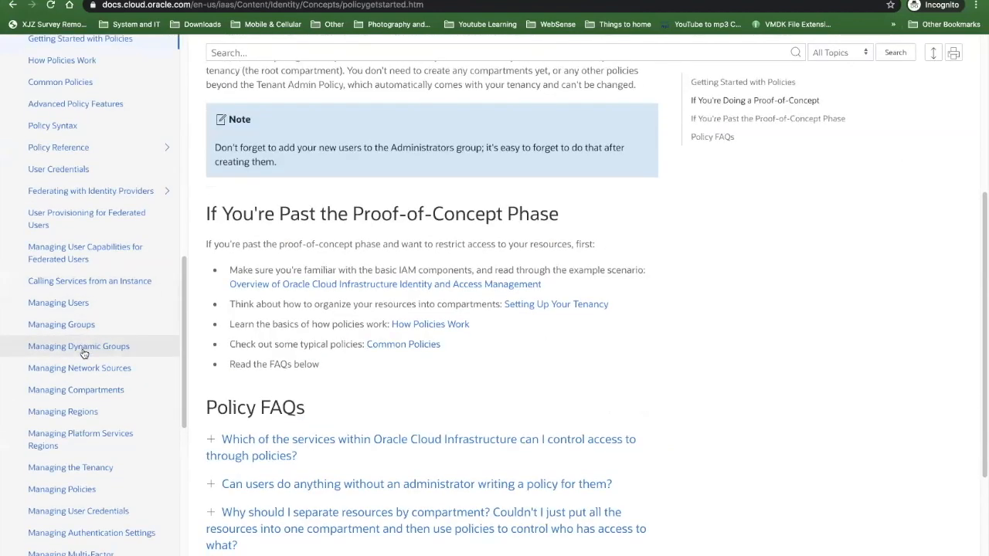
scroll(441, 365, down, 5)
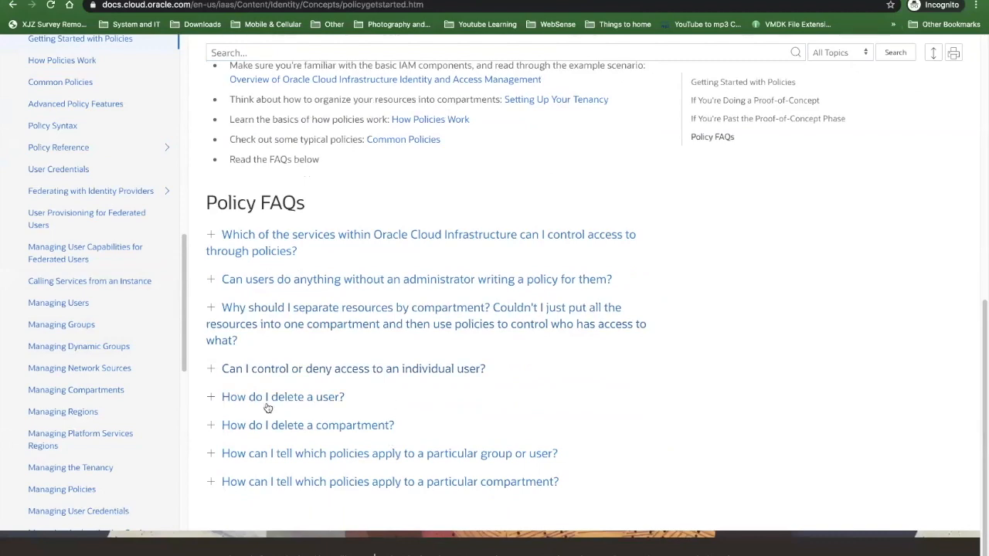
scroll(281, 403, up, 6)
scroll(281, 403, up, 1)
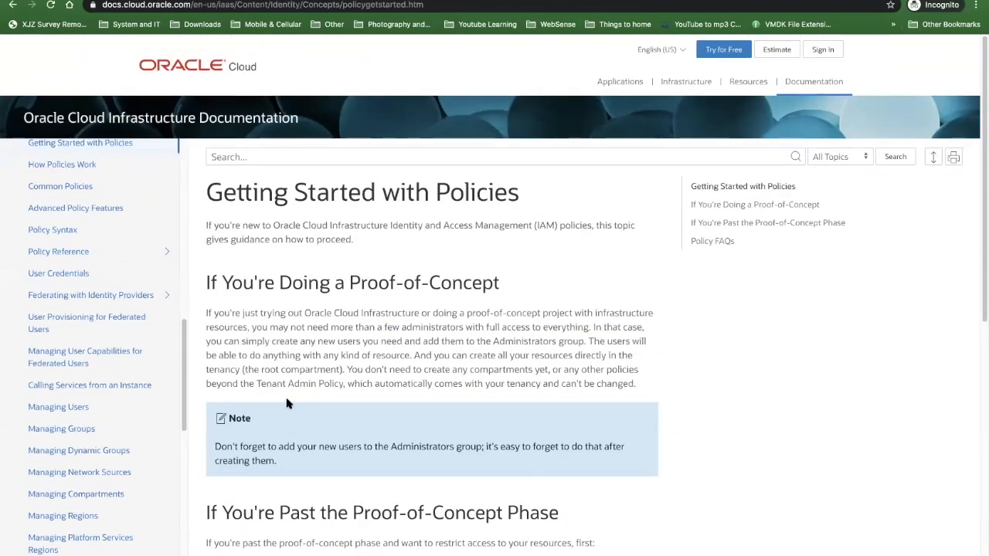